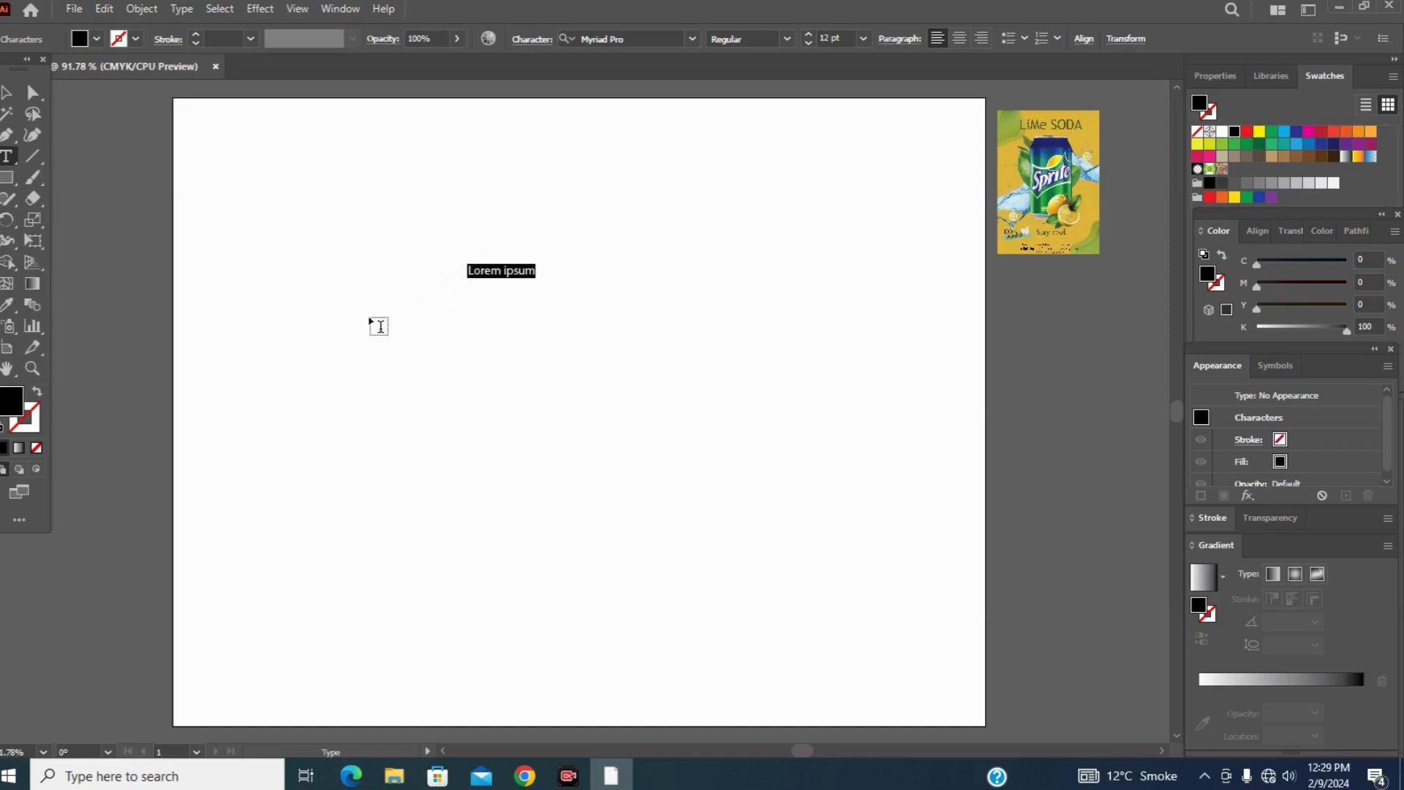
# Step: Draw a large area text frame below the Lorem ipsum text, empty it, and draw a small text frame over Lorem ipsum
pyautogui.moveTo(323, 363); pyautogui.dragTo(725, 608)
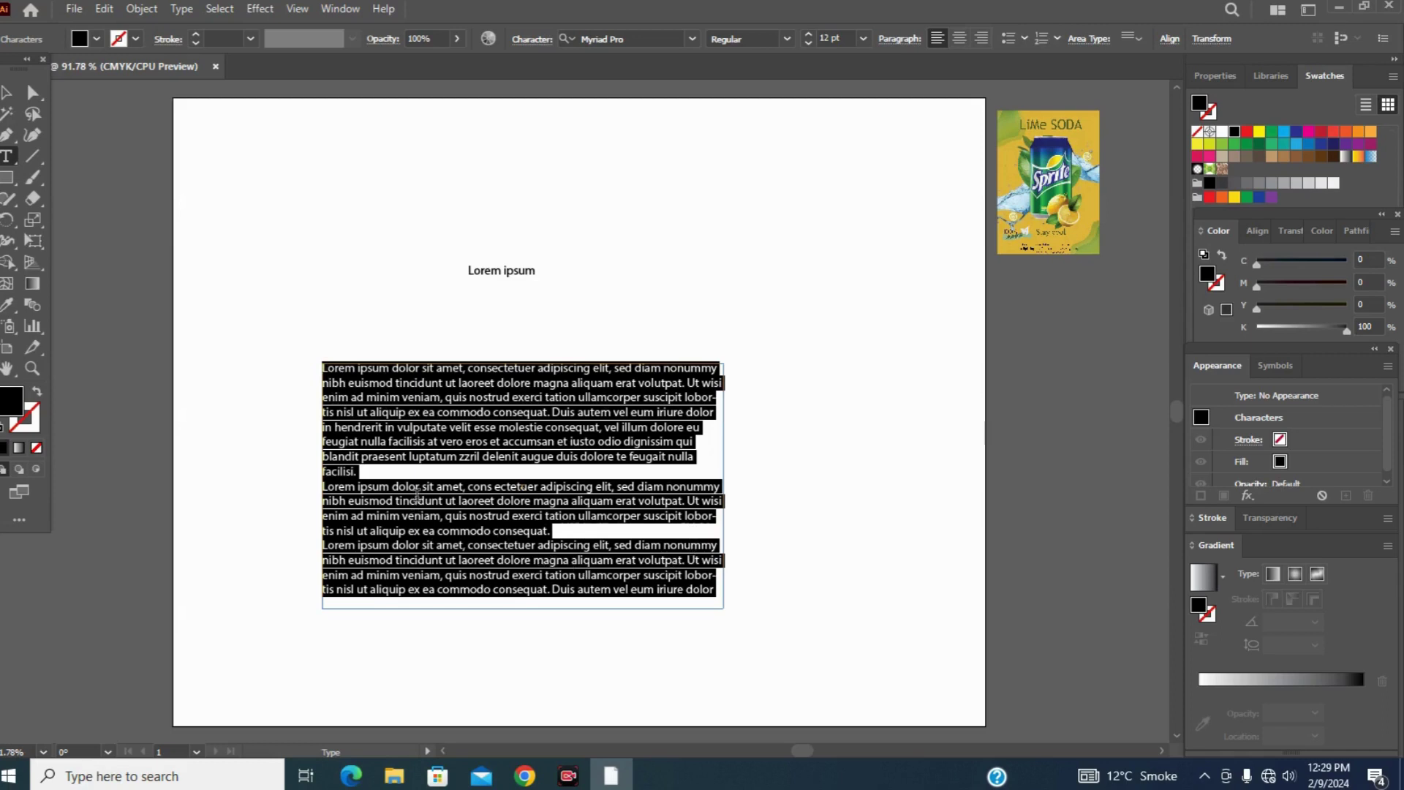
pyautogui.press('BackSpace')
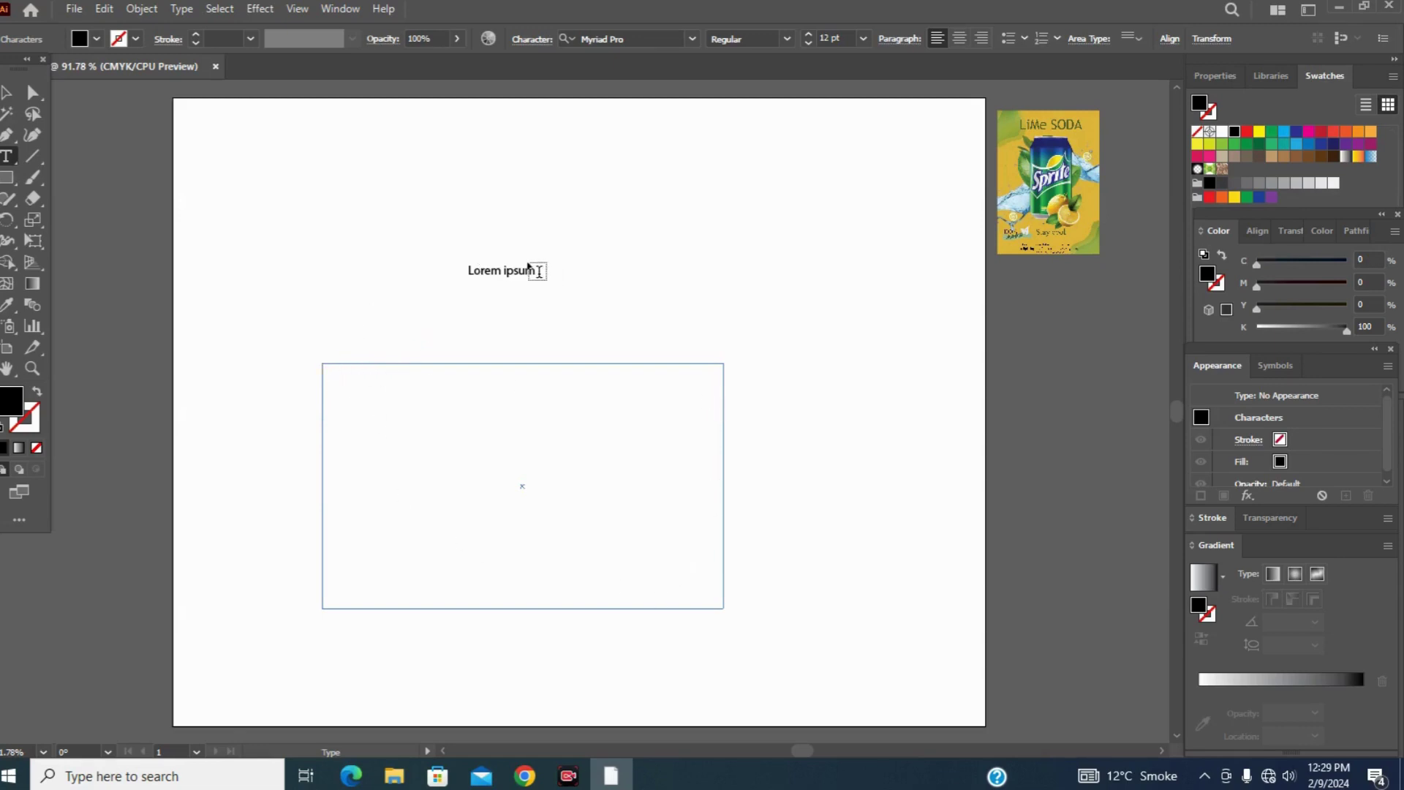
pyautogui.keyDown('ctrl'); pyautogui.click(593, 187); pyautogui.keyUp('ctrl')
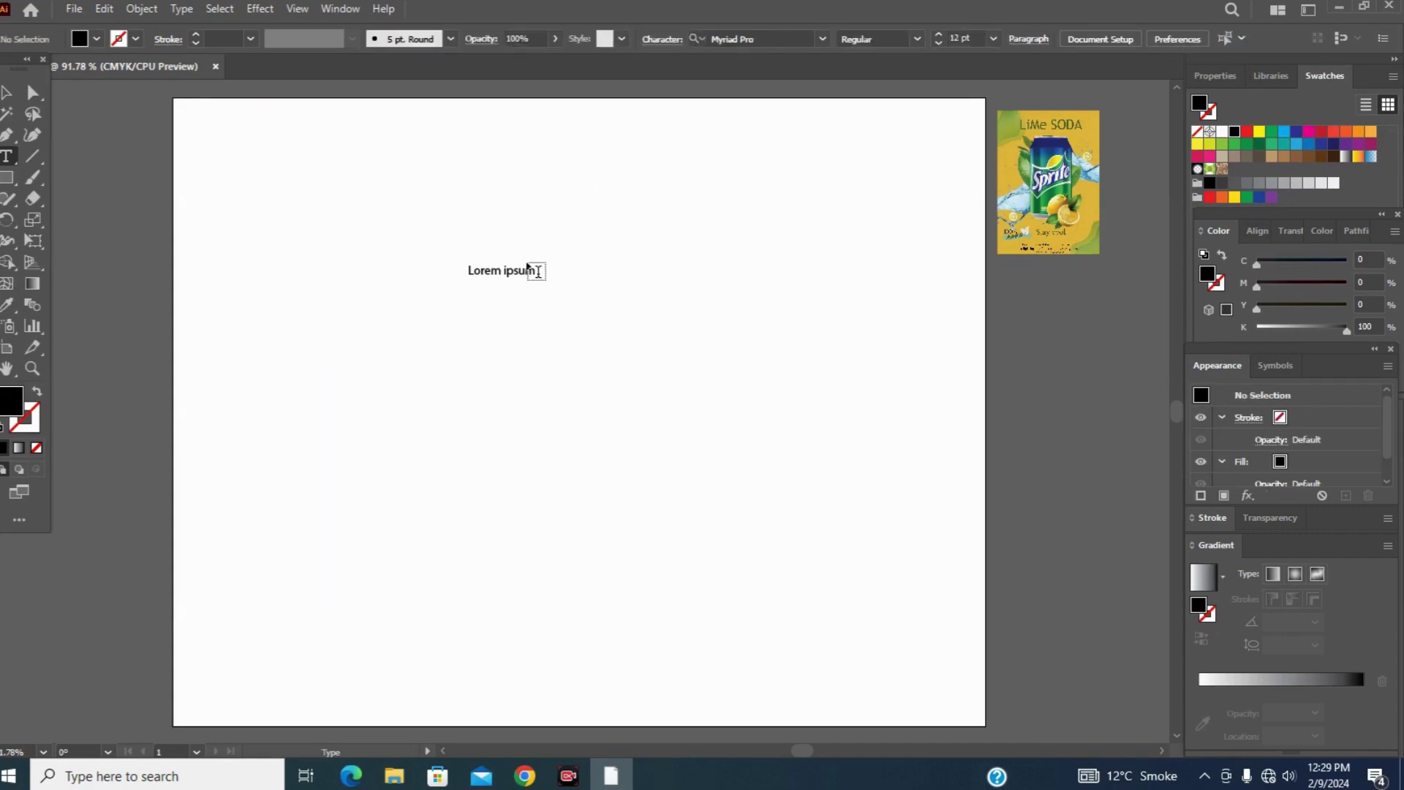
pyautogui.moveTo(533, 266); pyautogui.dragTo(451, 273)
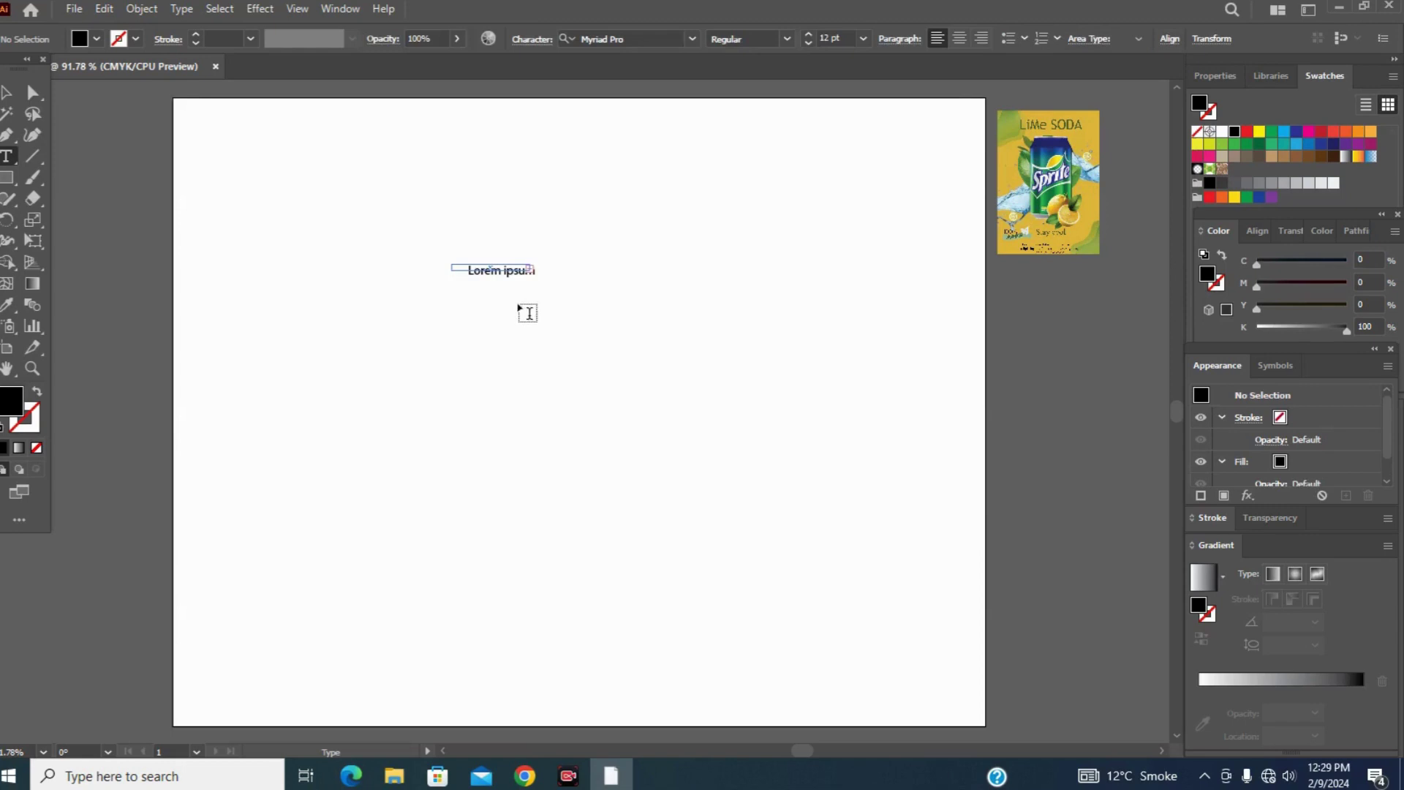
pyautogui.keyDown('ctrl'); pyautogui.click(530, 347); pyautogui.keyUp('ctrl')
# Step: Create a point text object reading "class" just below the Lorem ipsum text, replacing the placeholder
pyautogui.click(449, 323)
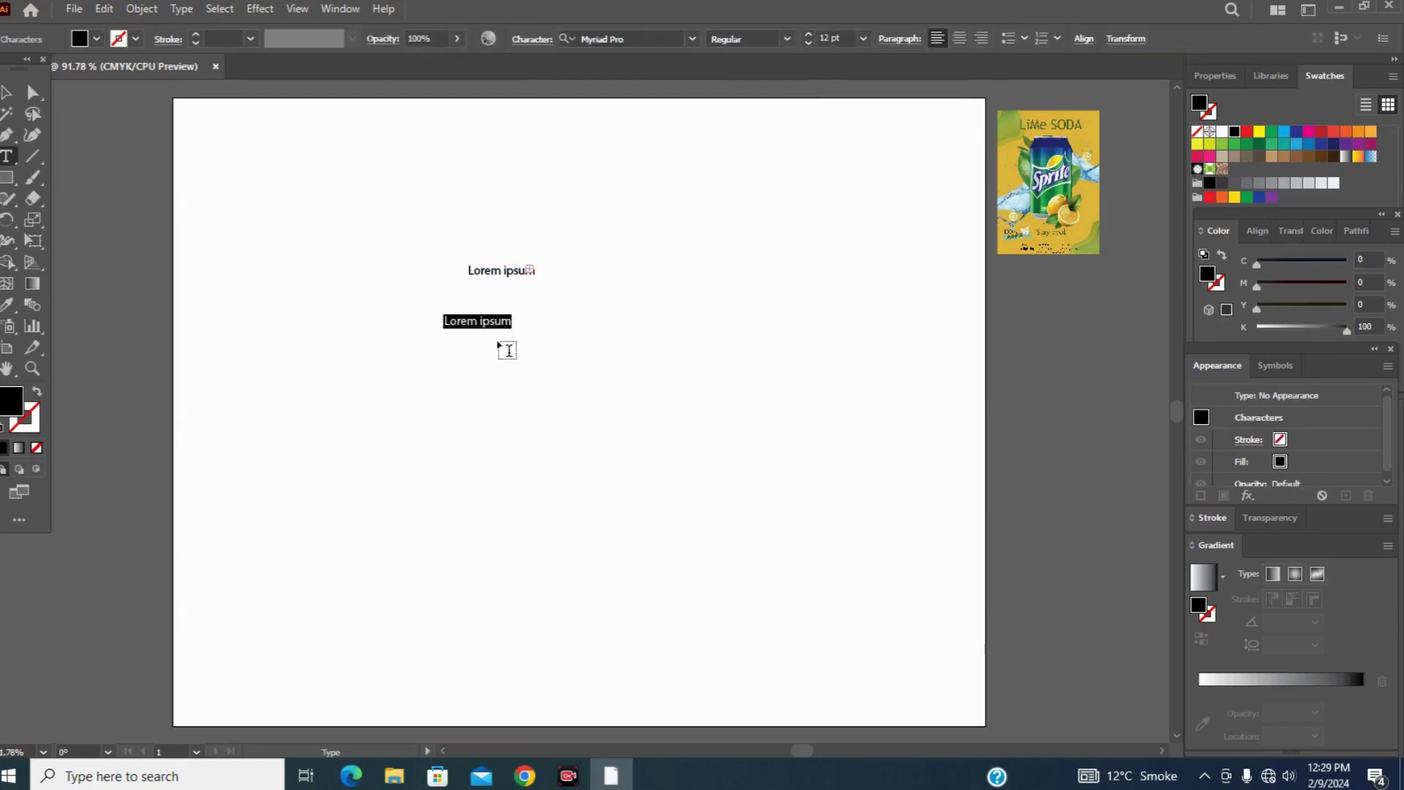
pyautogui.press('BackSpace')
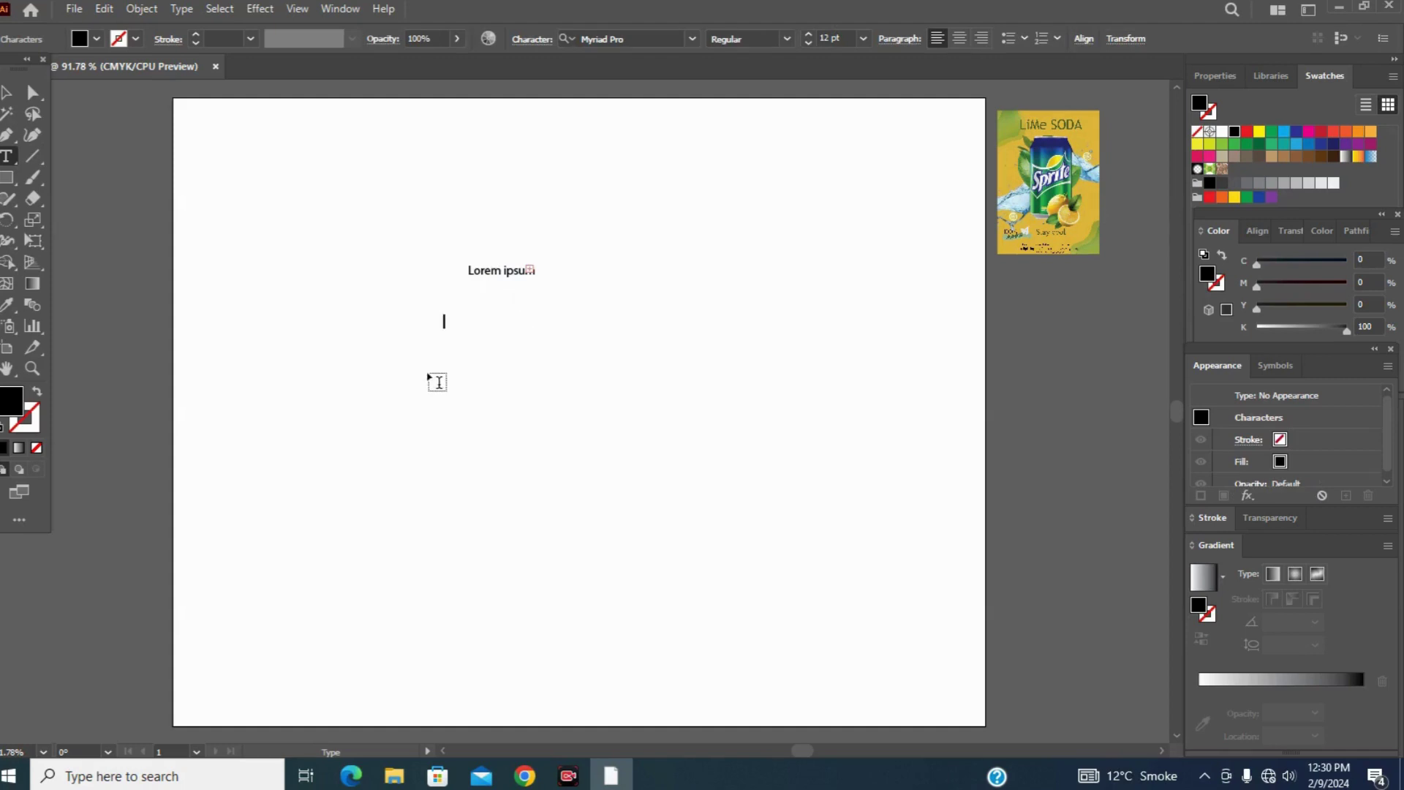
pyautogui.write('ccclas')
pyautogui.press('BackSpace')
pyautogui.press('BackSpace')
pyautogui.press('BackSpace')
pyautogui.press('BackSpace')
pyautogui.press('BackSpace')
pyautogui.press('BackSpace')
pyautogui.write('class')
# Step: Set the font size of the "class" text to 48 pt
pyautogui.click(862, 38)
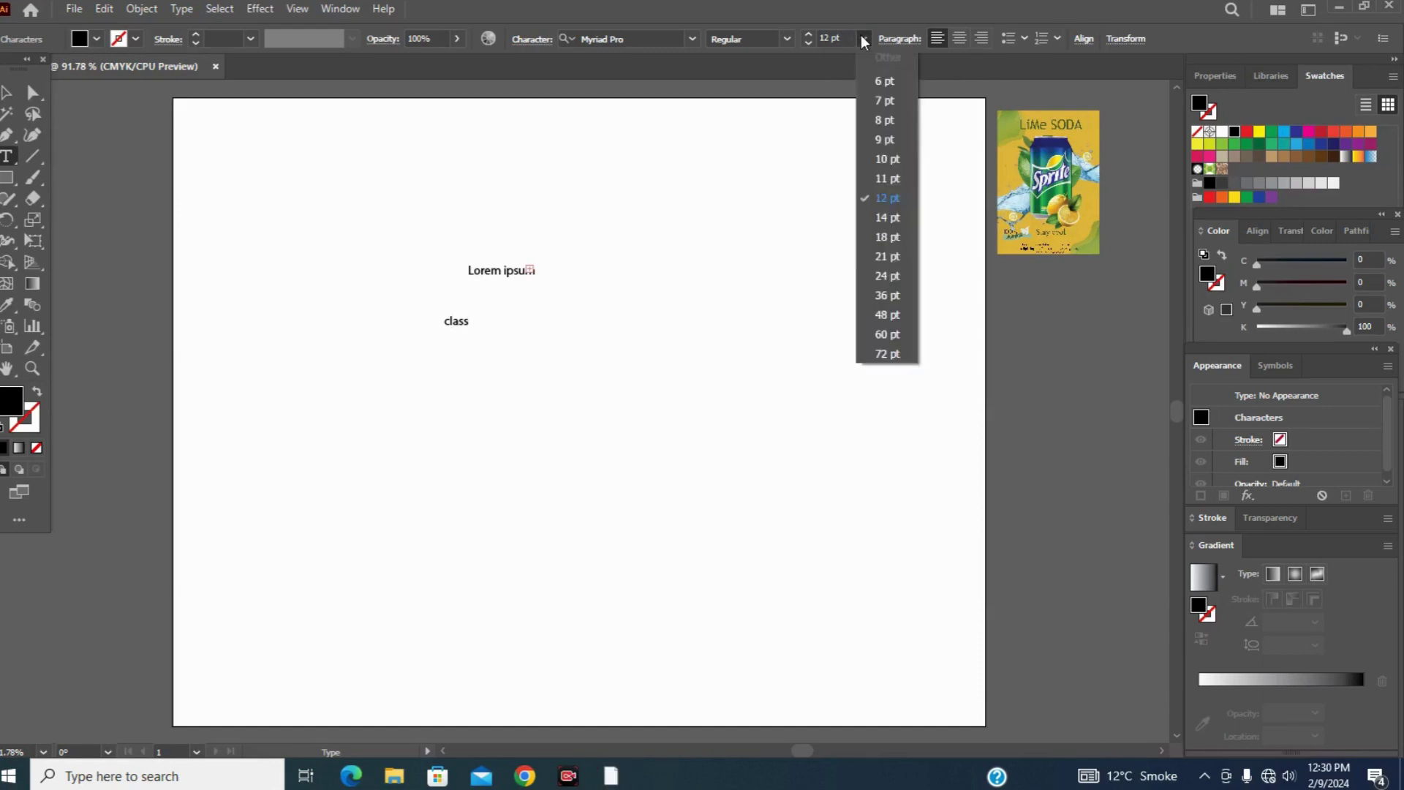
pyautogui.click(887, 217)
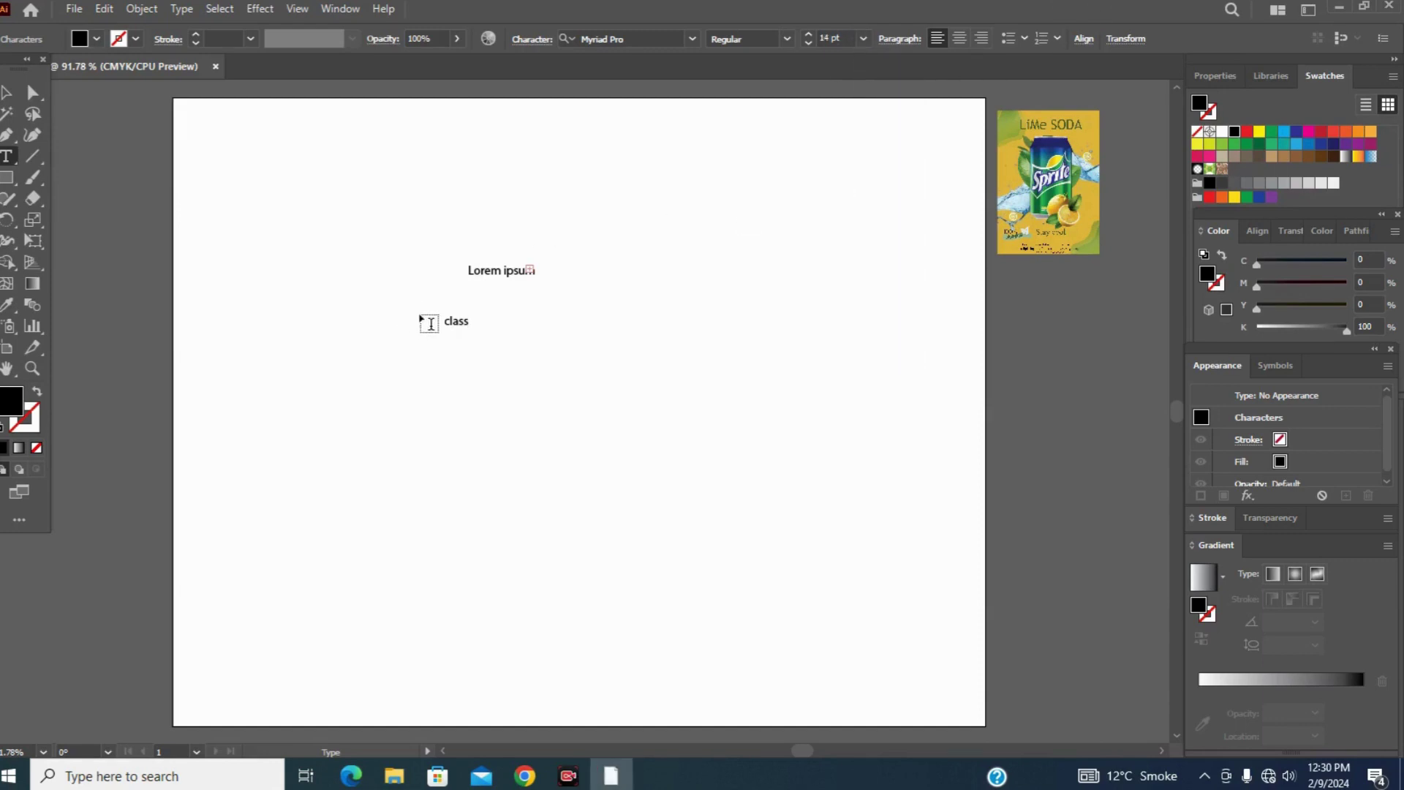
pyautogui.click(6, 92)
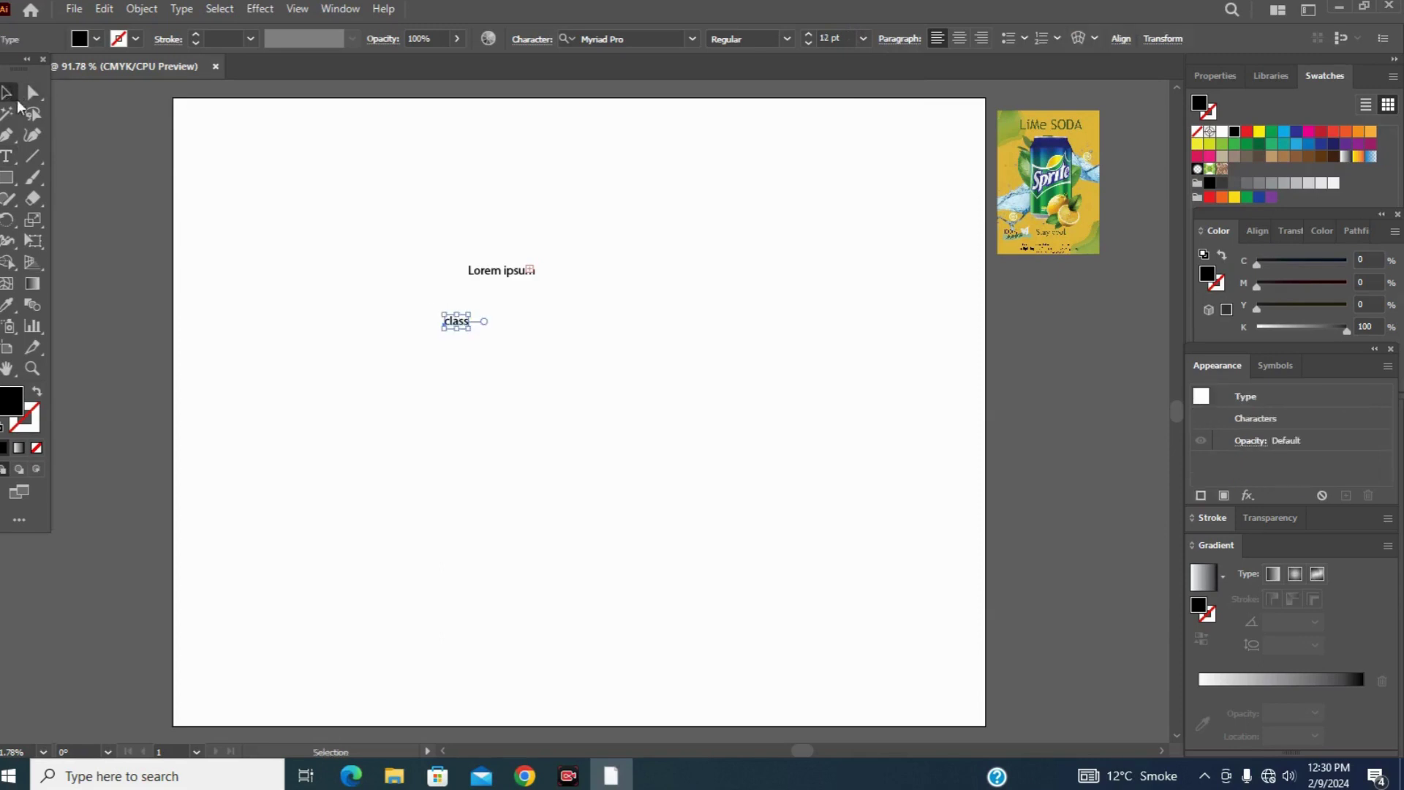
pyautogui.click(863, 38)
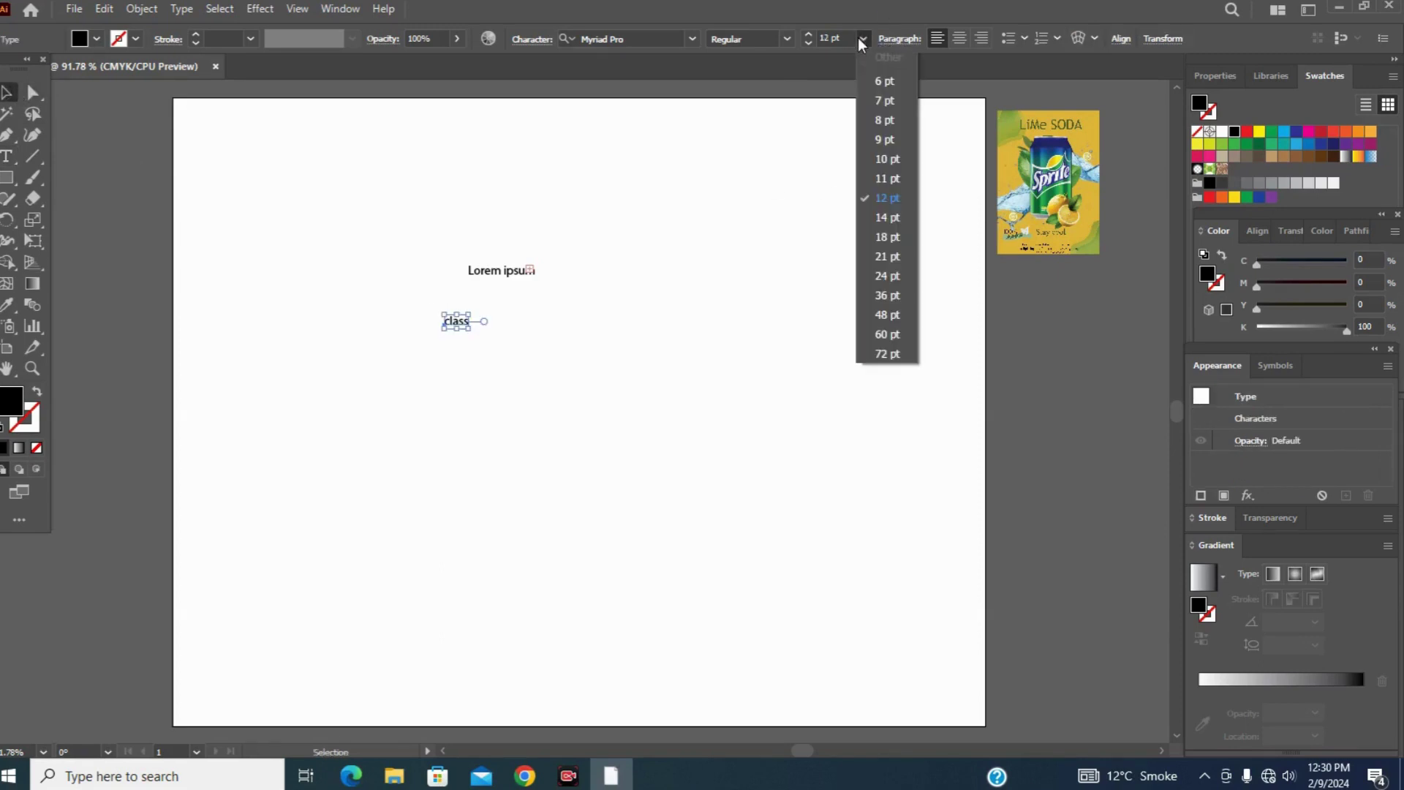
pyautogui.click(885, 315)
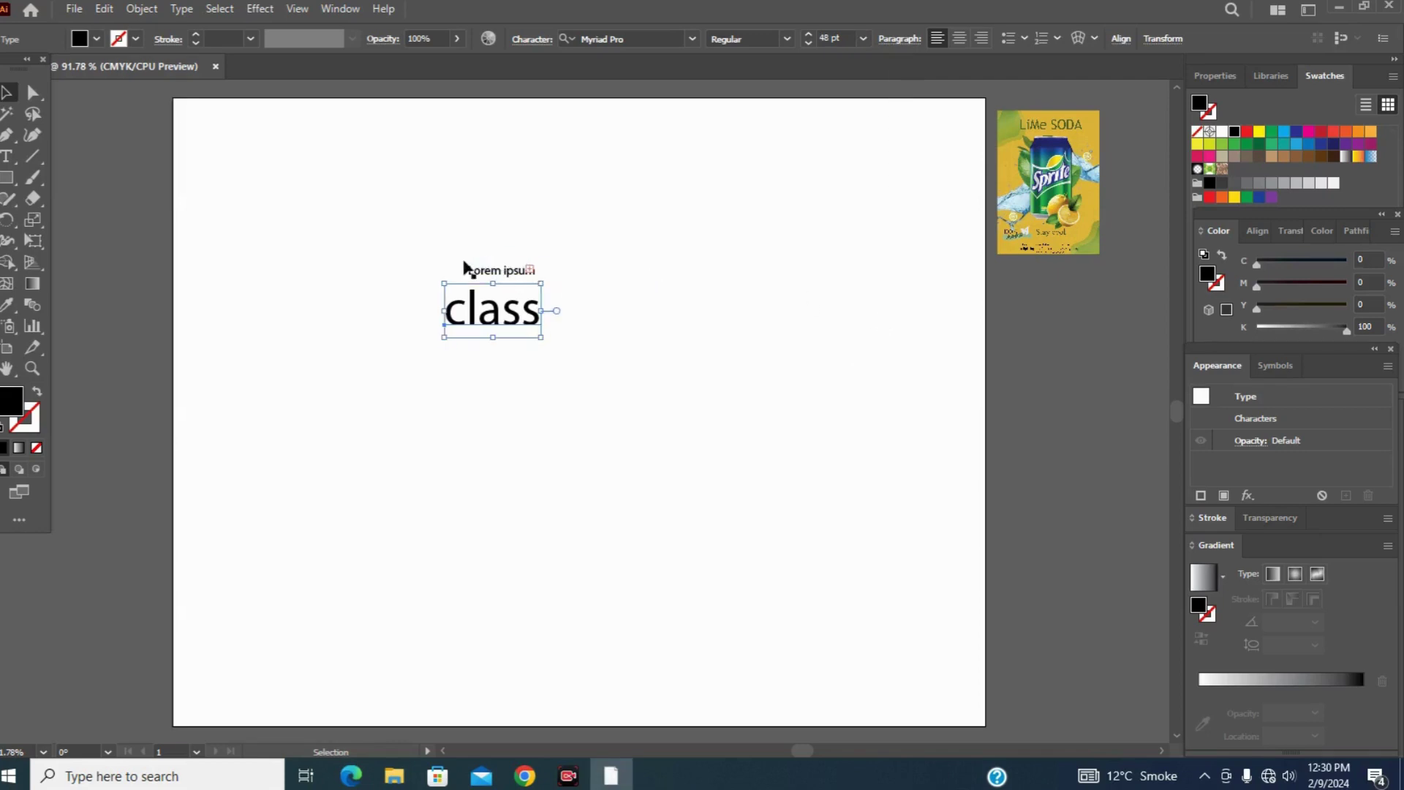
# Step: Delete the Lorem ipsum text above "class" together with the small text frame over it
pyautogui.click(531, 276)
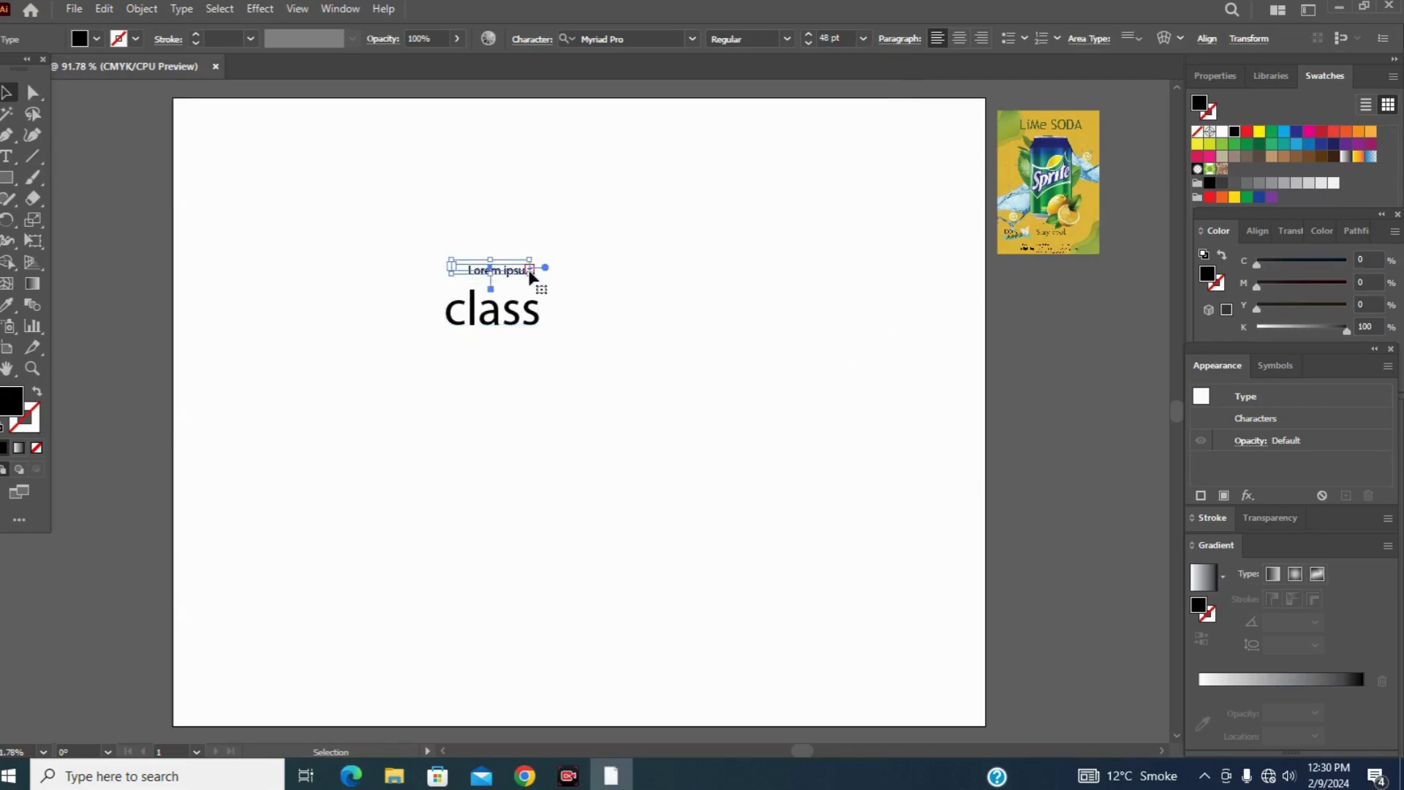
pyautogui.click(535, 278)
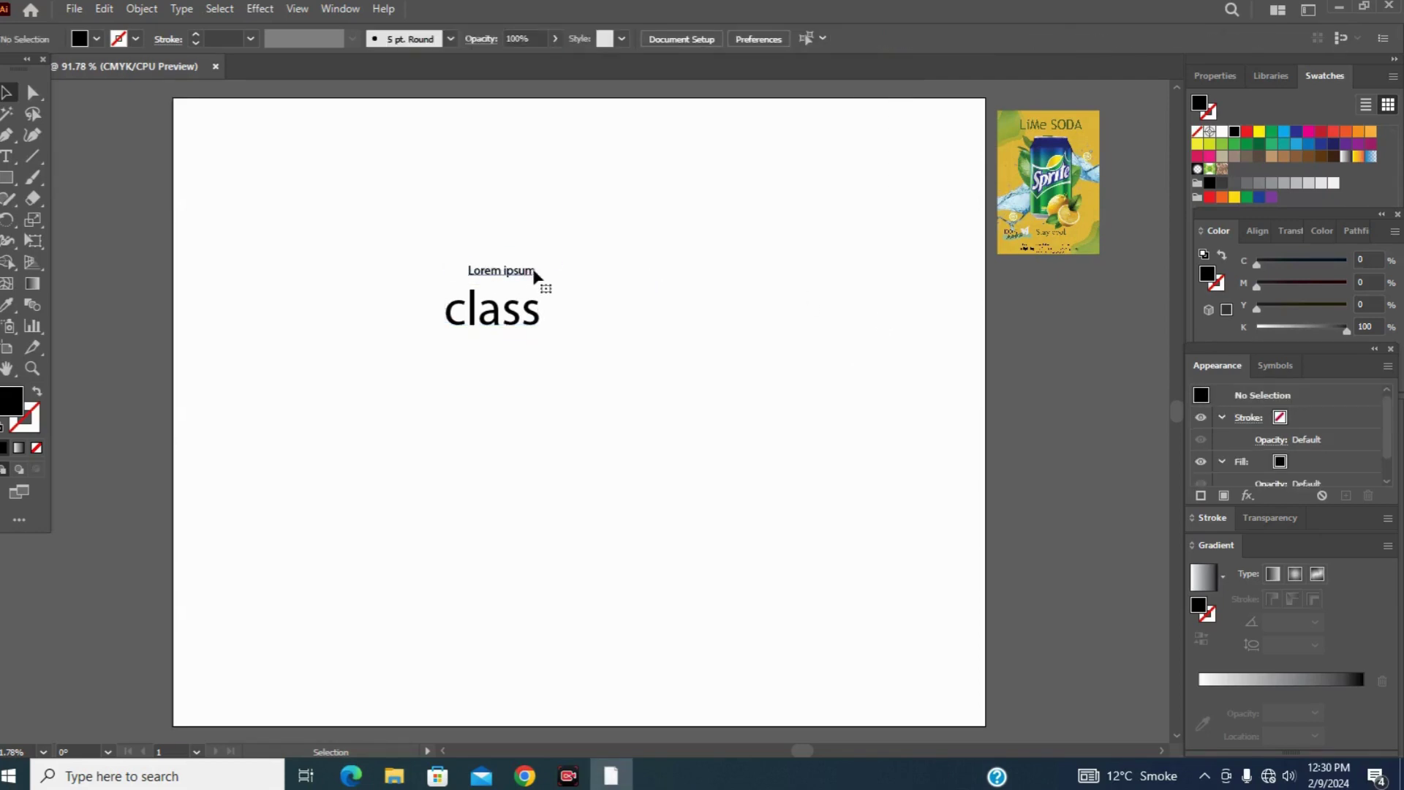
pyautogui.click(535, 276)
pyautogui.press('Delete')
# Step: Scale the "class" text and the empty frame together until the text is about 55.6 pt, and delete the empty frame
pyautogui.moveTo(410, 259); pyautogui.dragTo(582, 369)
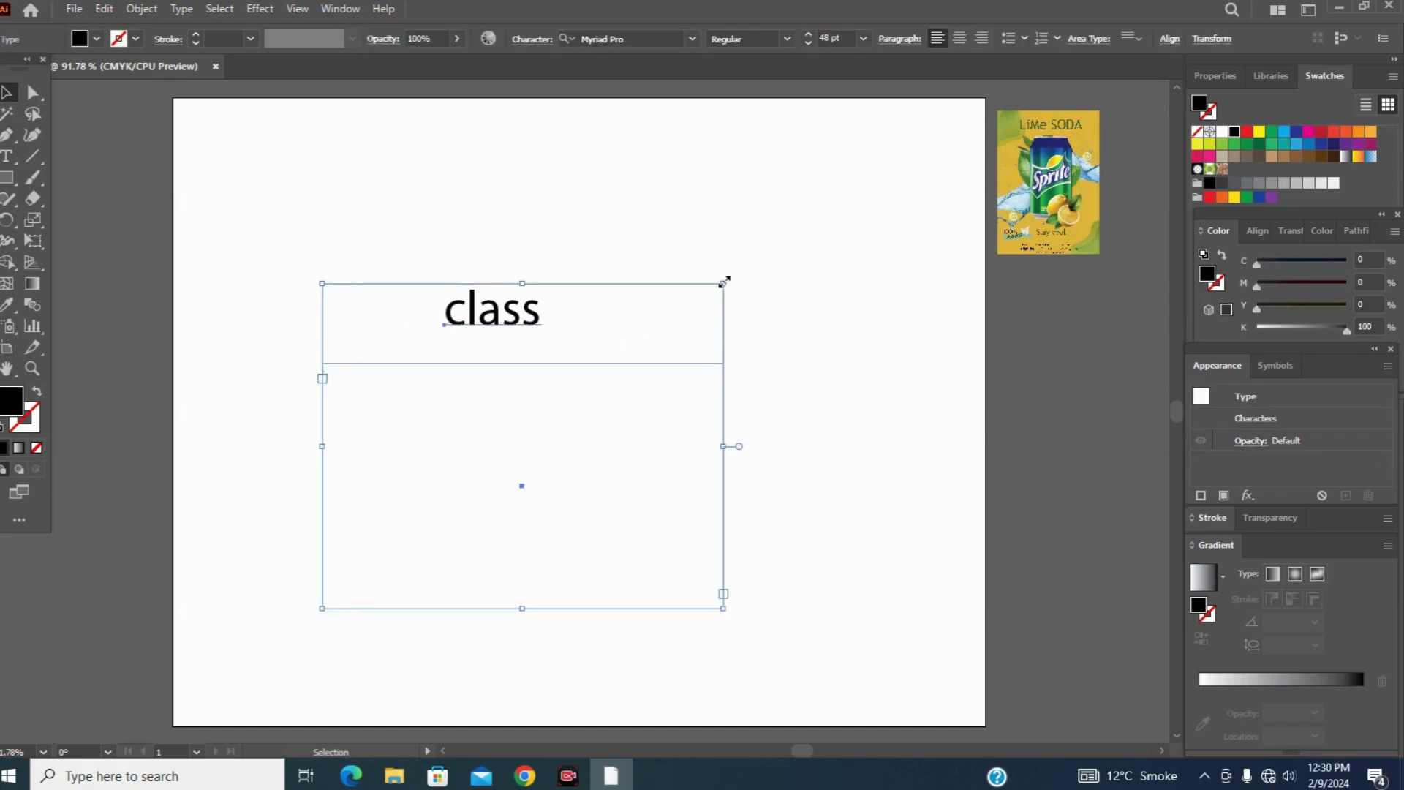
pyautogui.moveTo(724, 281); pyautogui.dragTo(781, 208)
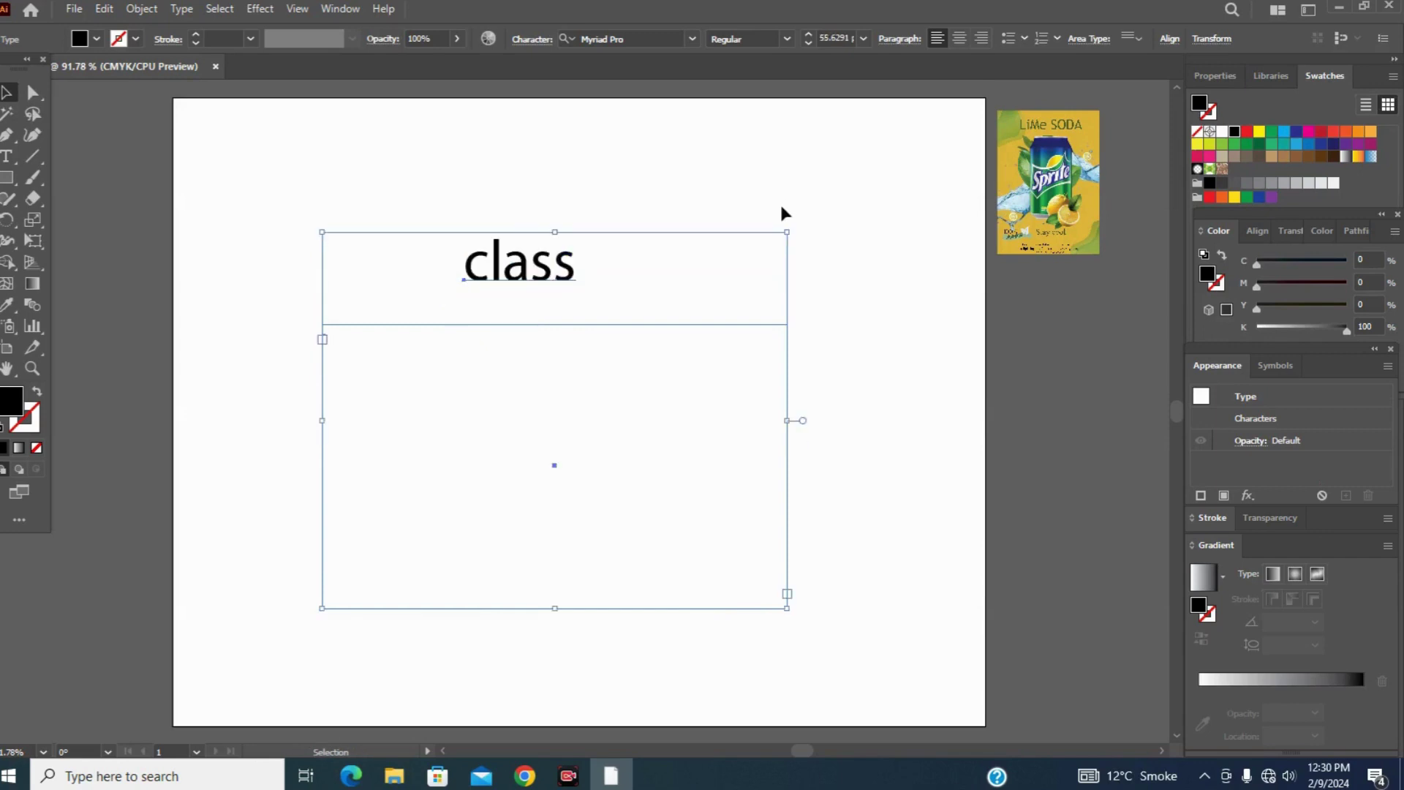
pyautogui.click(753, 168)
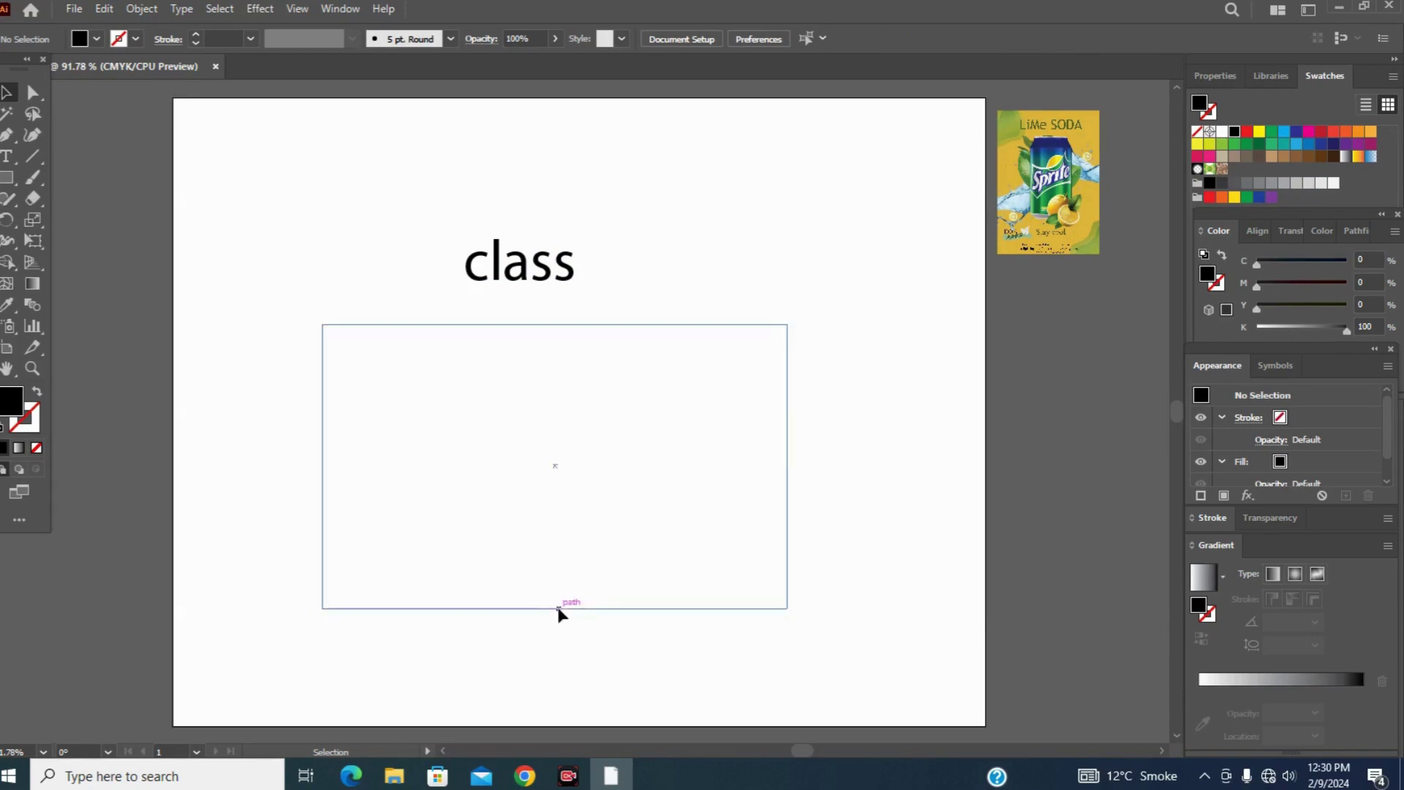
pyautogui.click(557, 608)
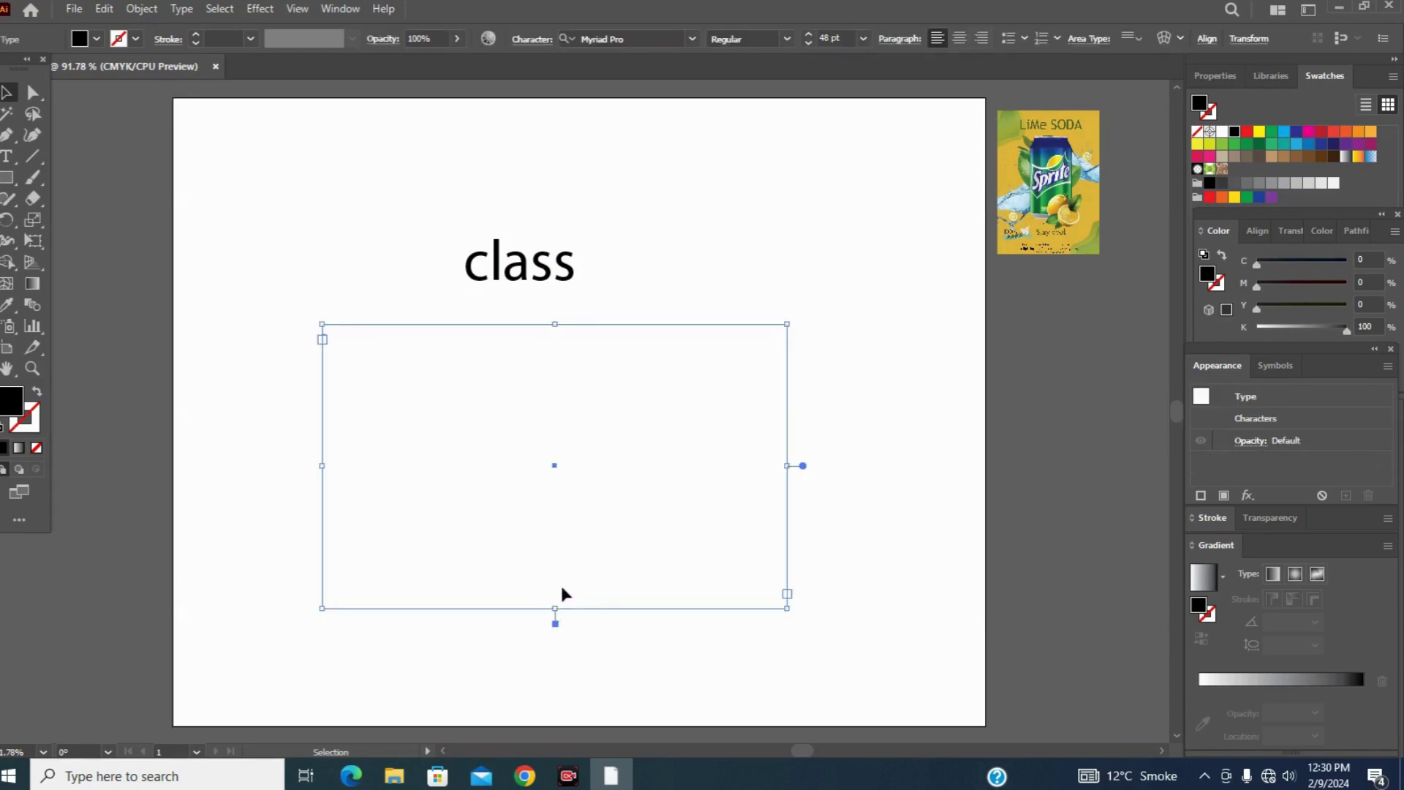
pyautogui.press('Delete')
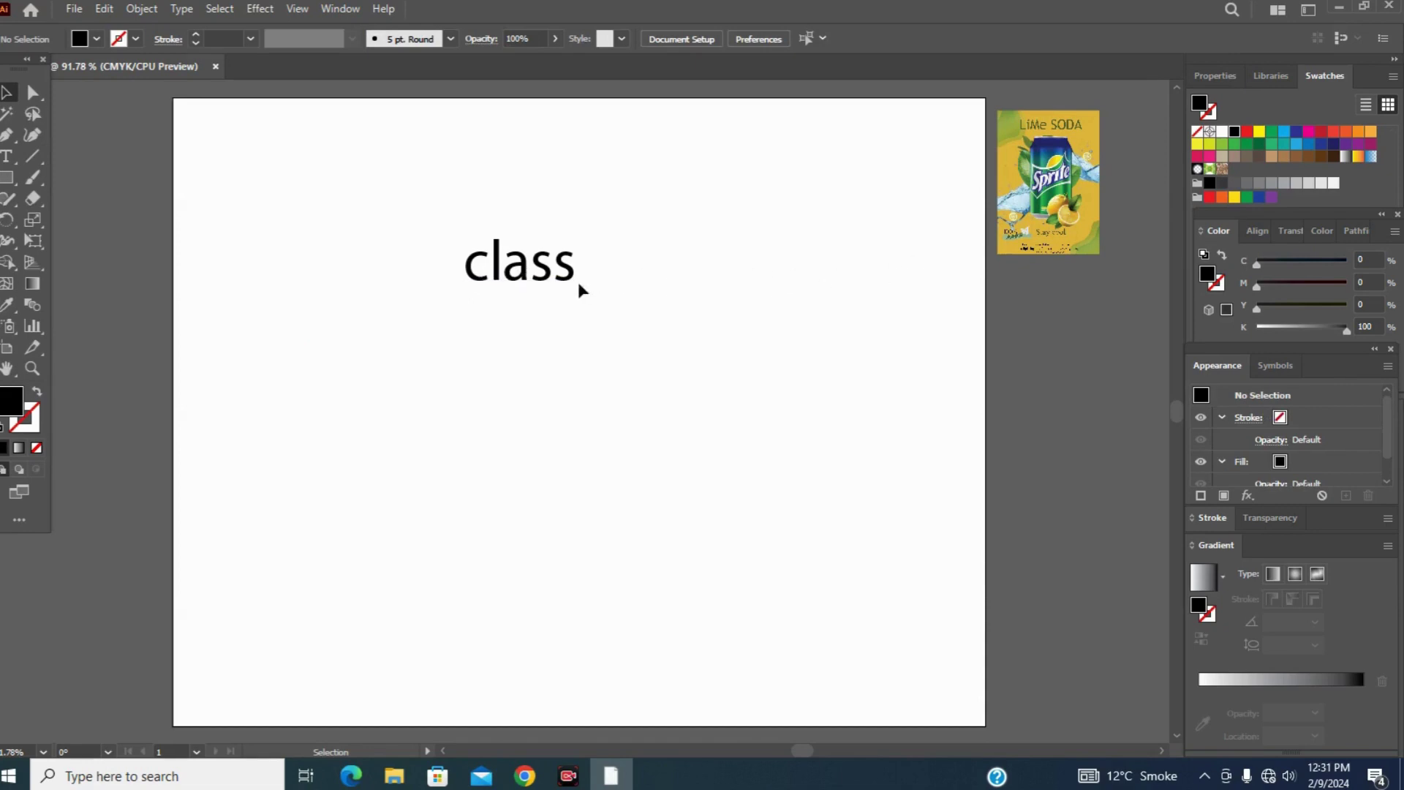
pyautogui.moveTo(448, 230); pyautogui.dragTo(609, 311)
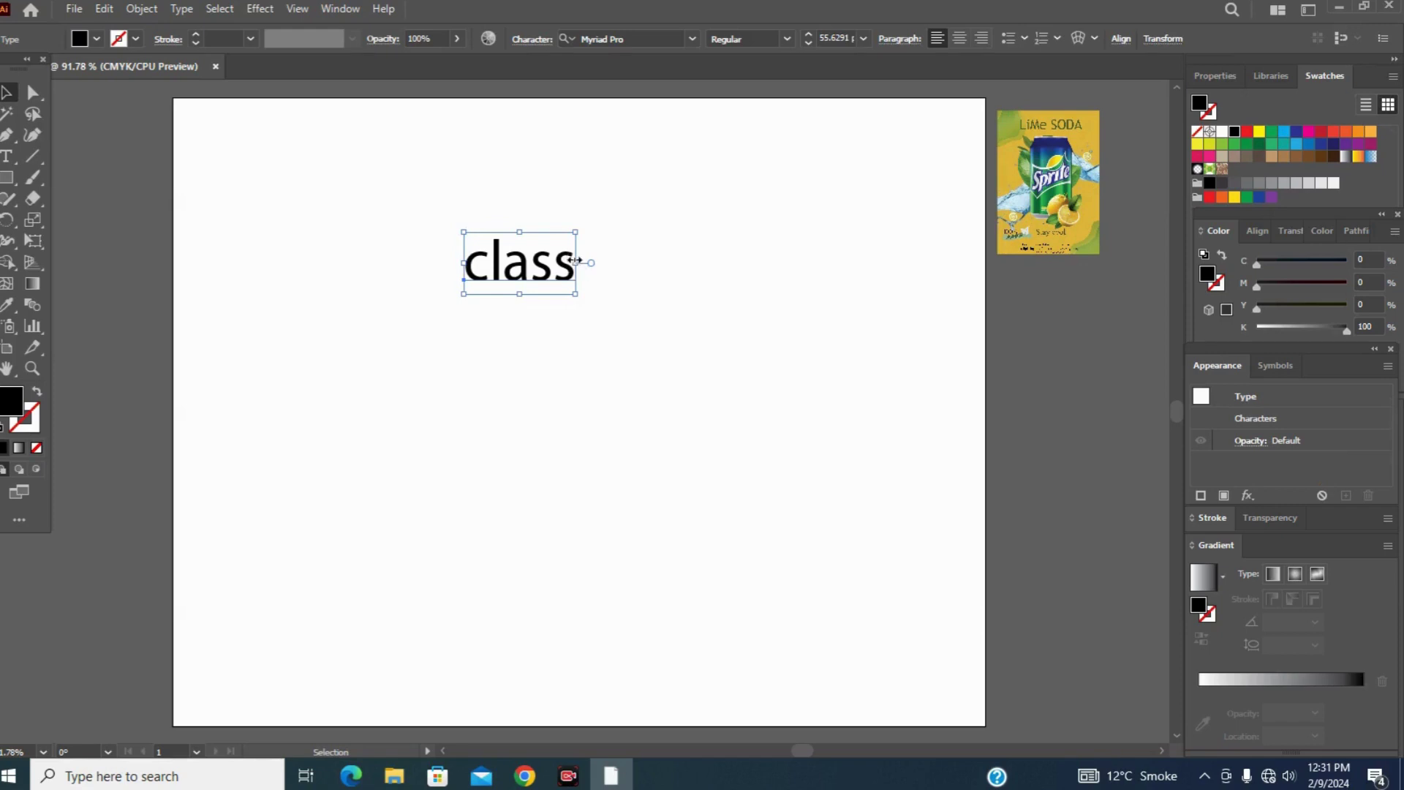
pyautogui.click(6, 155)
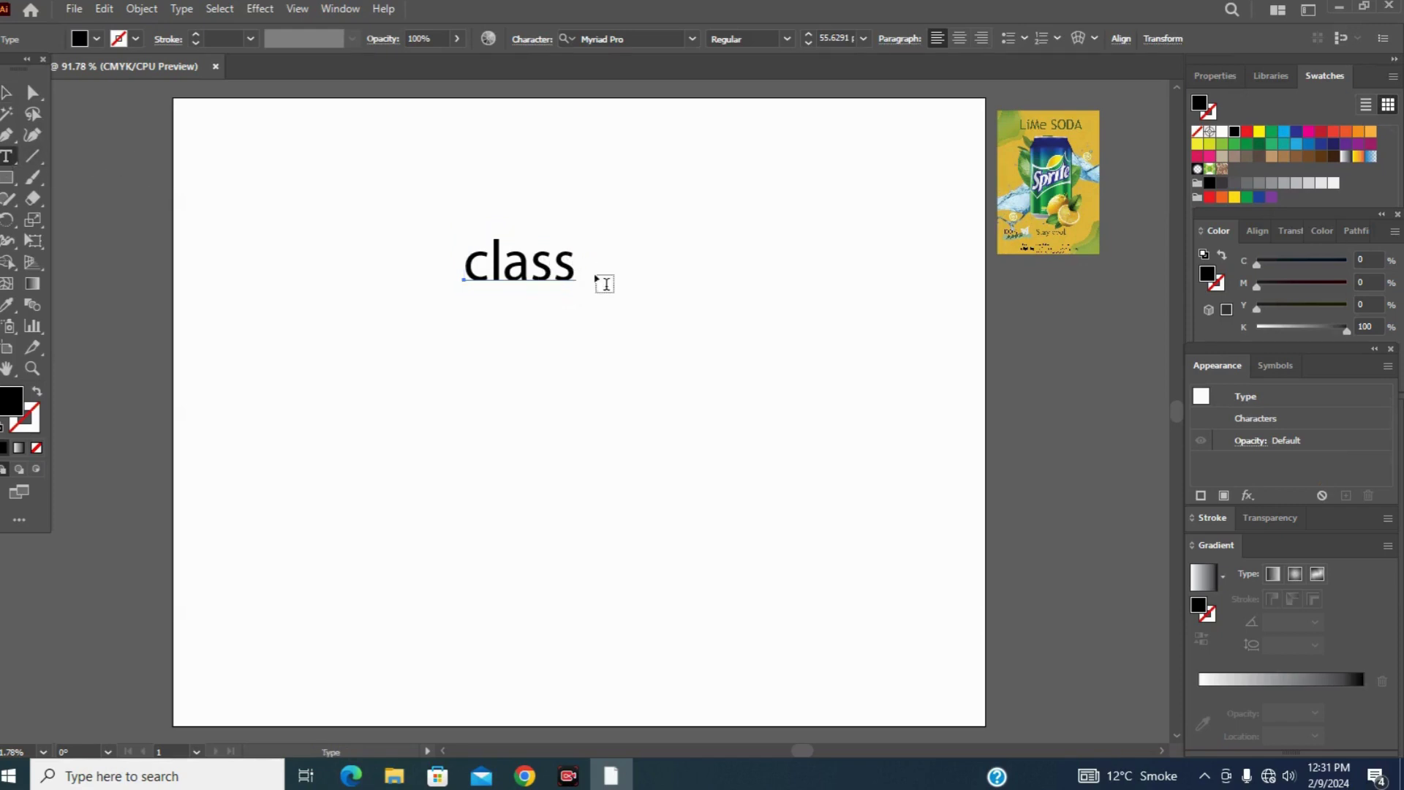
pyautogui.click(595, 282)
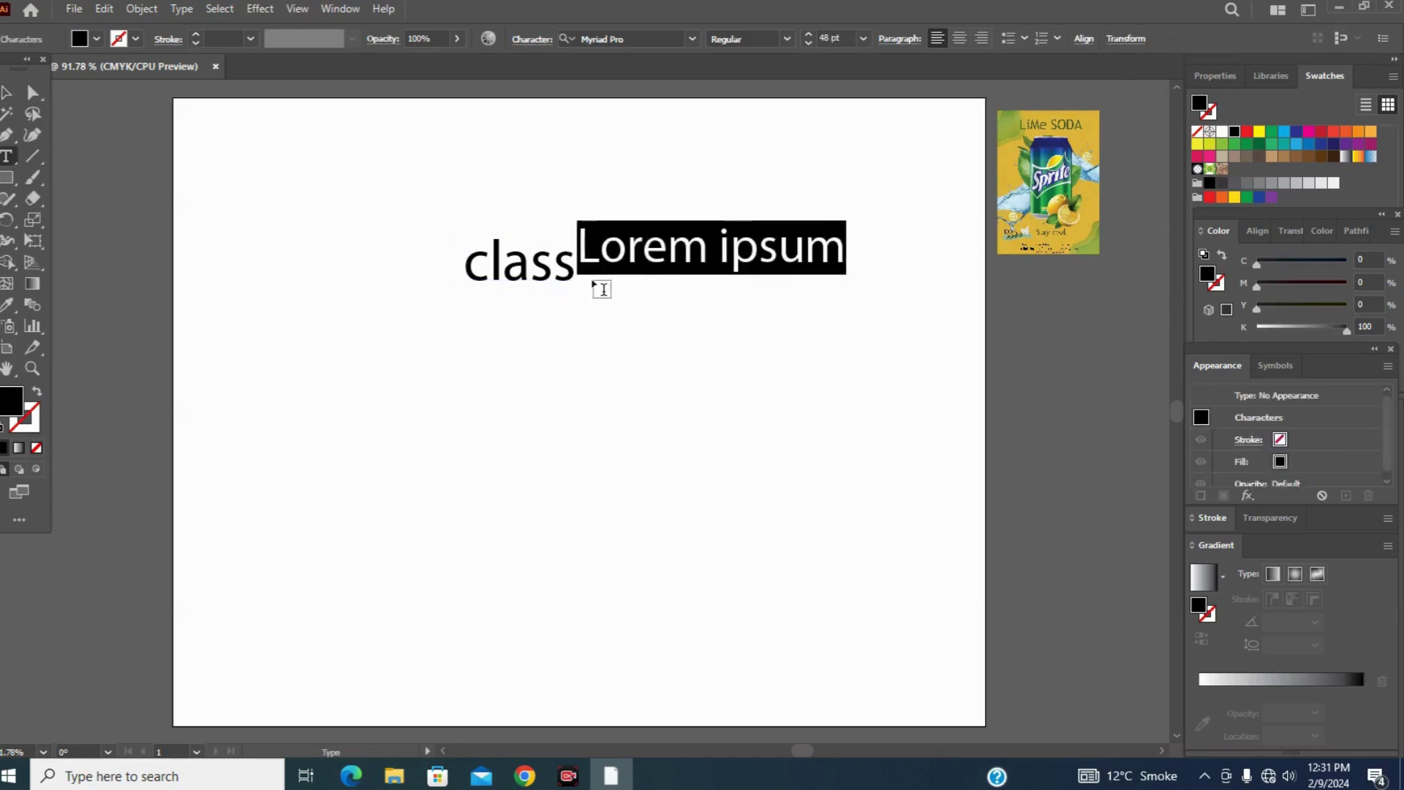
pyautogui.press('BackSpace')
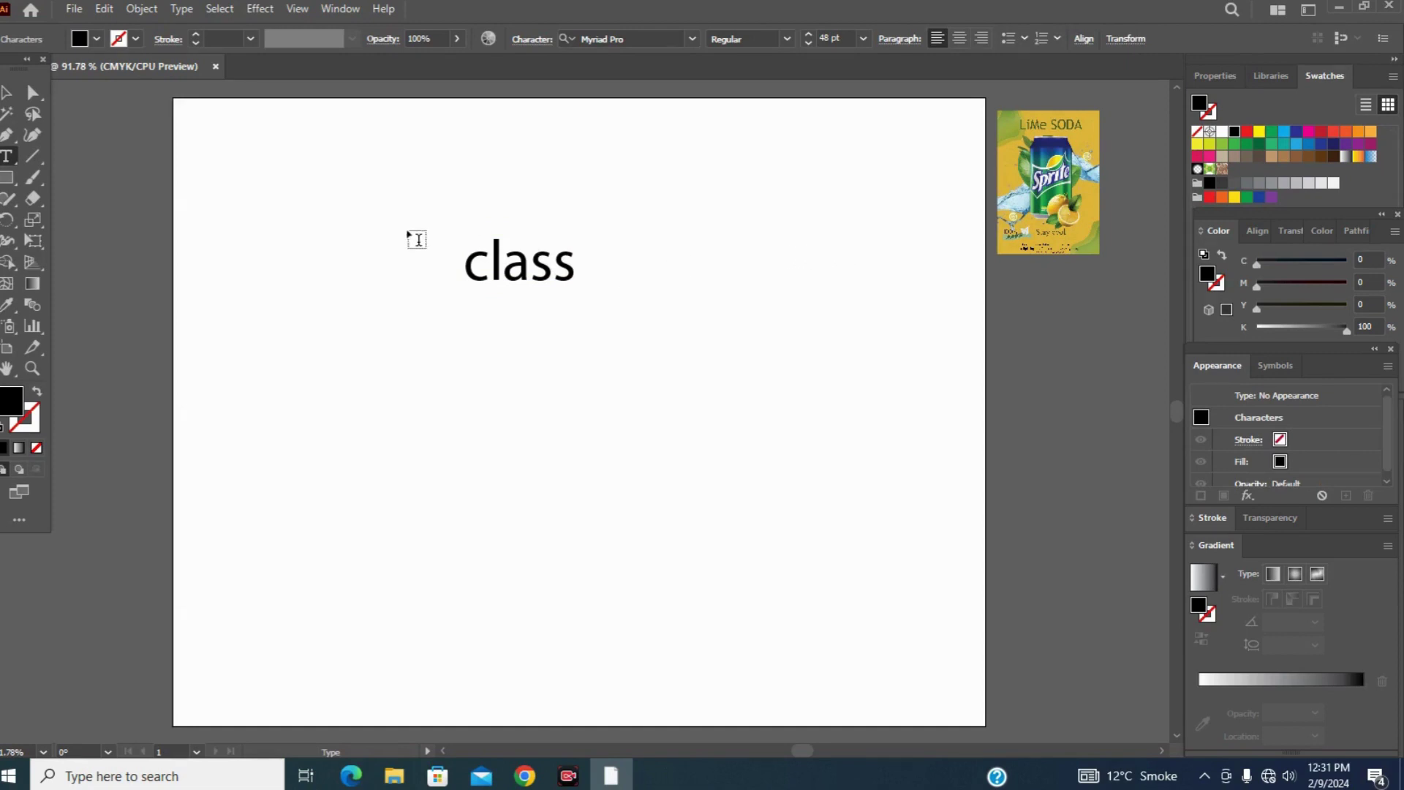
pyautogui.moveTo(404, 228); pyautogui.dragTo(636, 301)
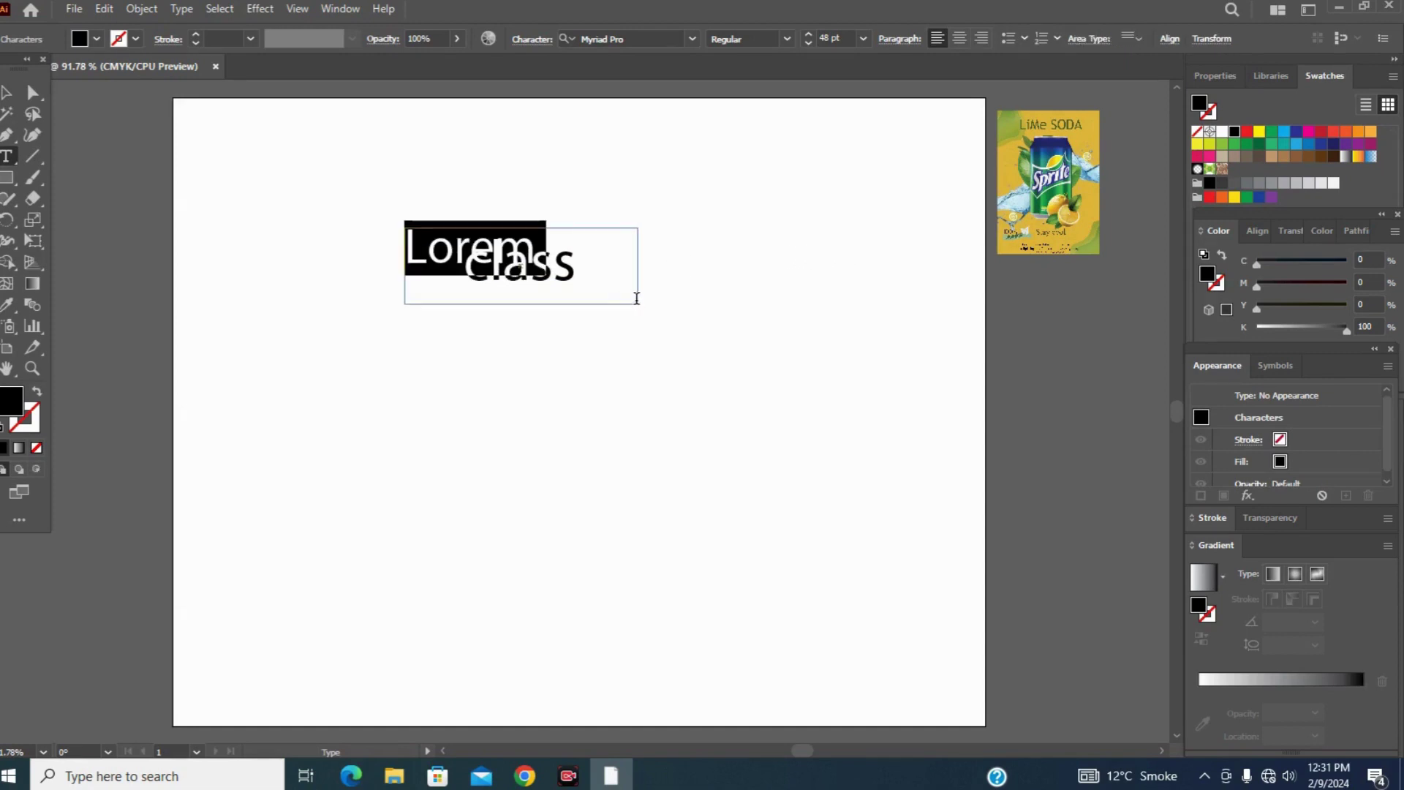
pyautogui.press('BackSpace')
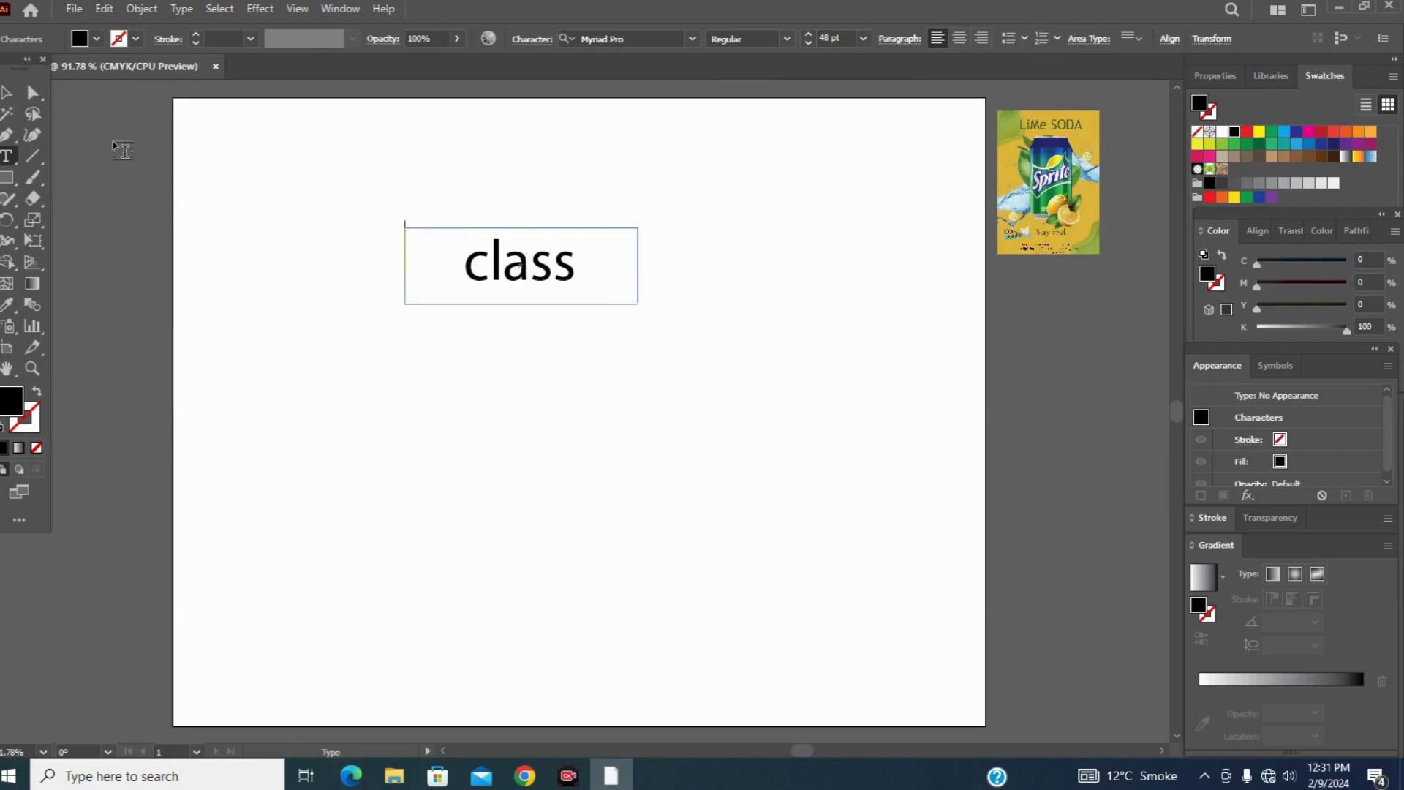
pyautogui.click(7, 92)
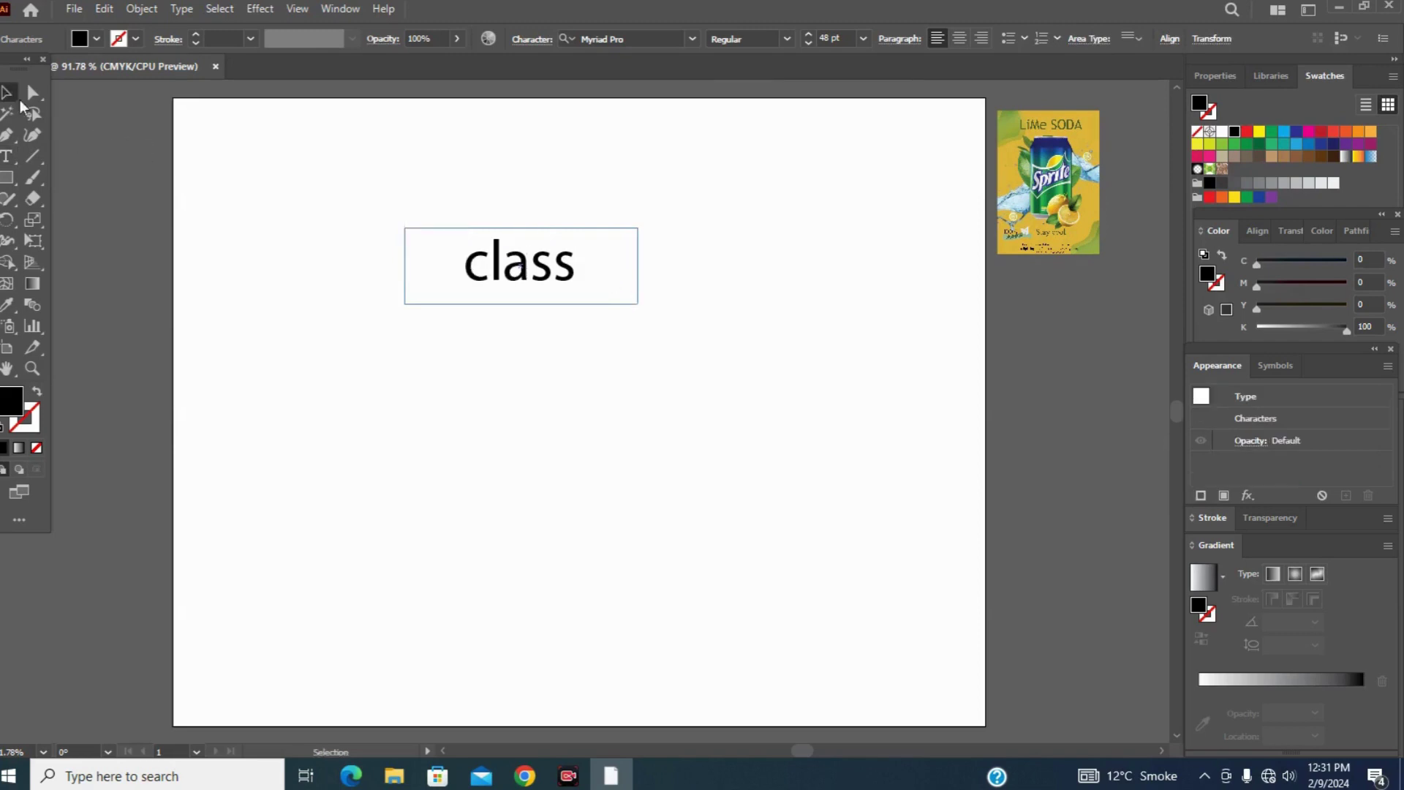
pyautogui.click(421, 236)
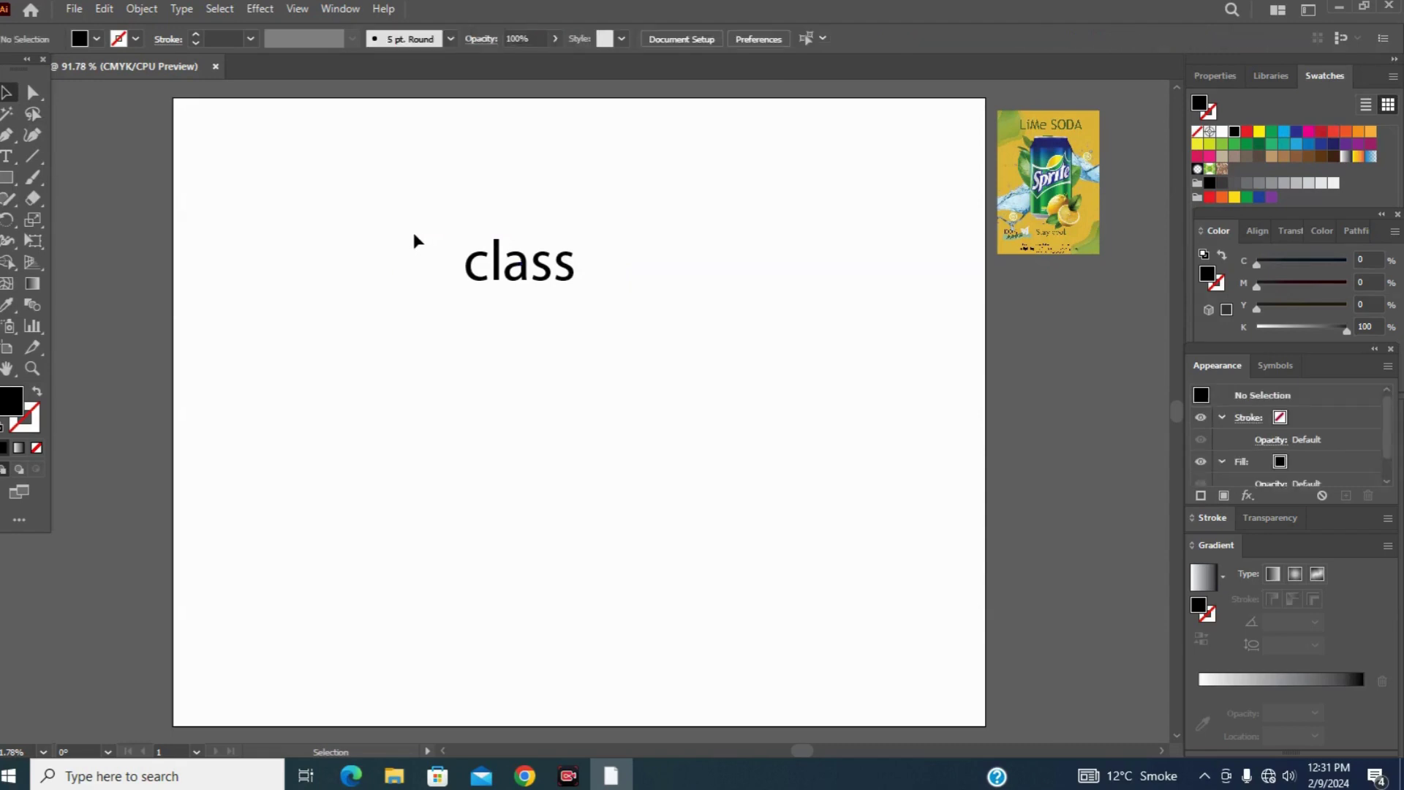
# Step: Reopen the "class" text for editing and extend it to read "class no 1"
pyautogui.click(574, 269)
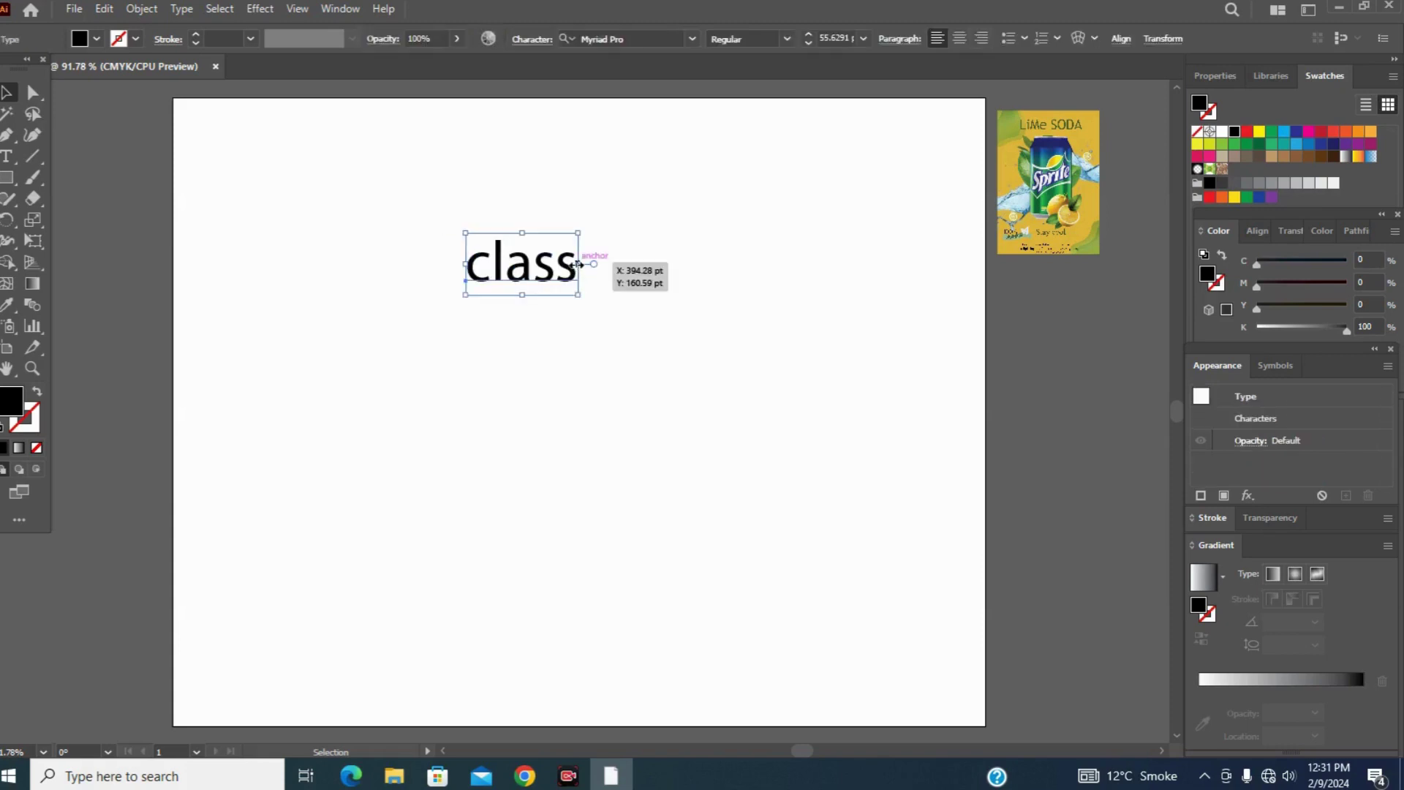
pyautogui.click(578, 264)
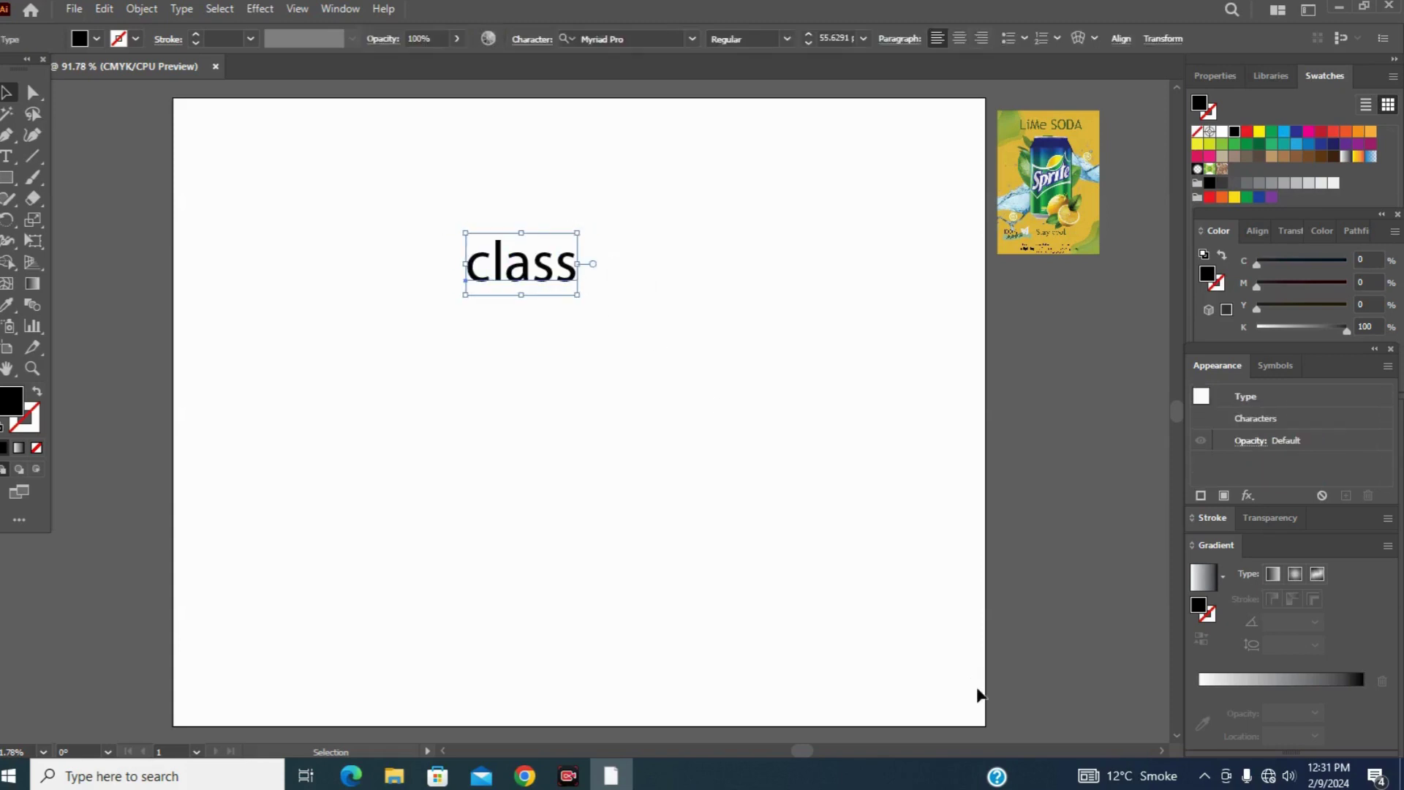
pyautogui.press('Return')
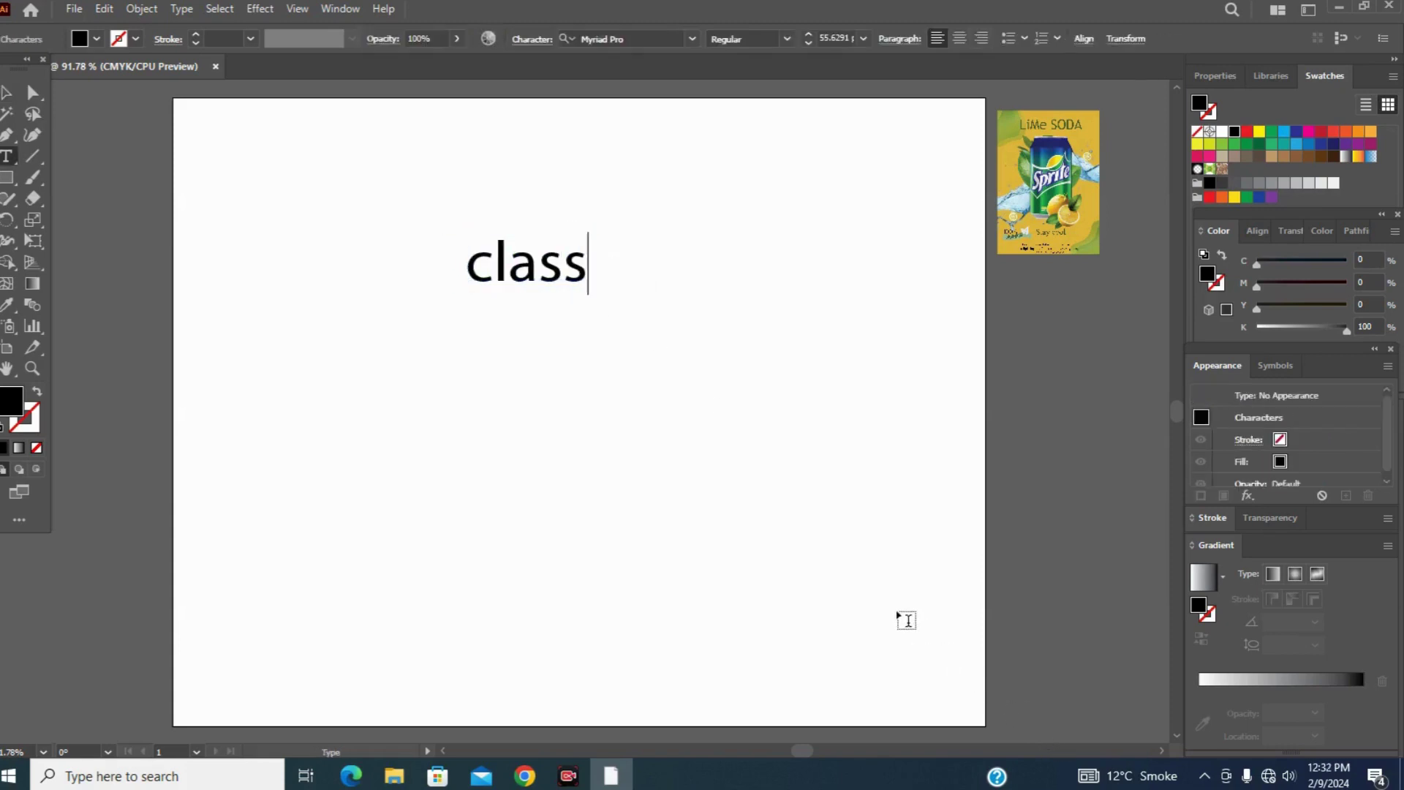
pyautogui.write('no 1')
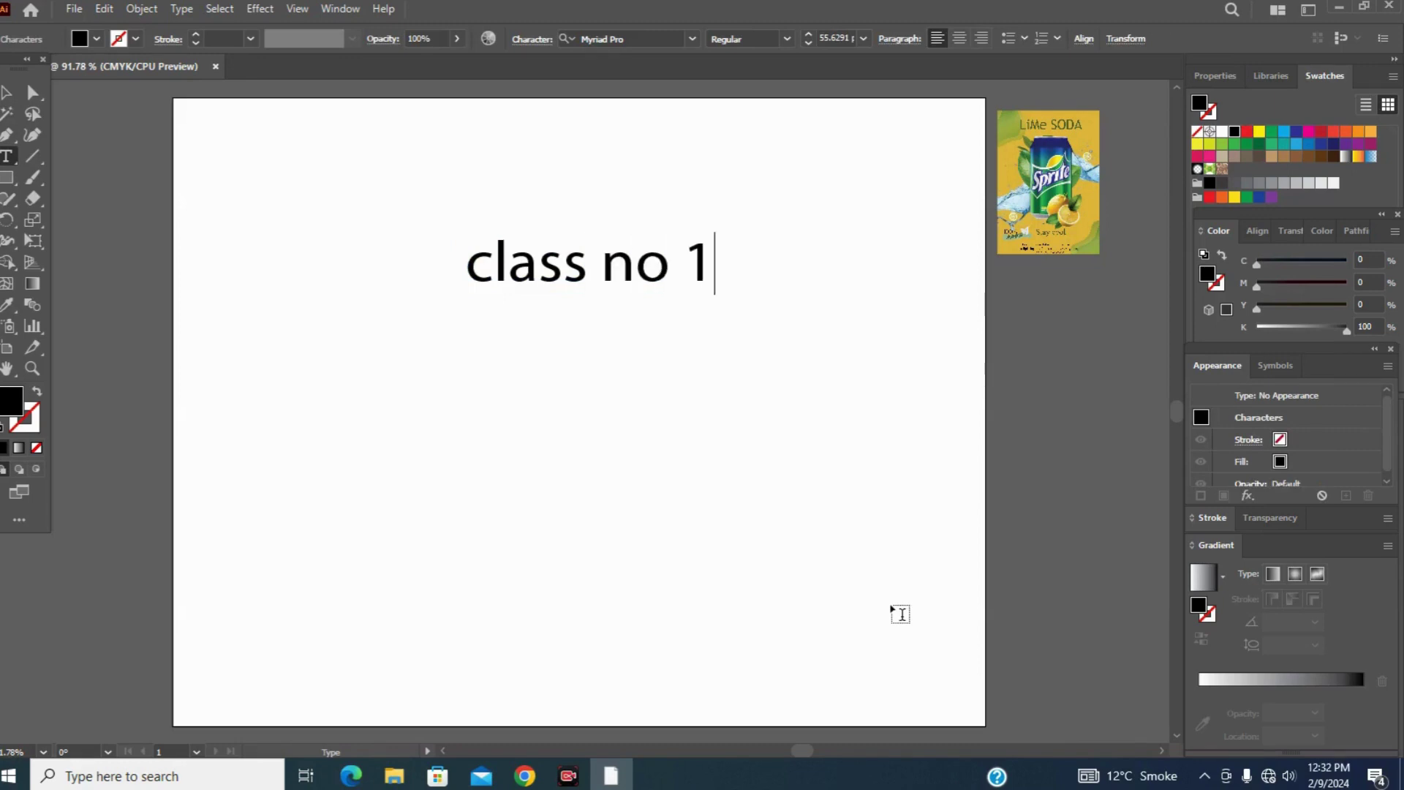
# Step: Add a second line reading "class no 2" followed by a line break, and finish editing with the text object selected
pyautogui.press('Return')
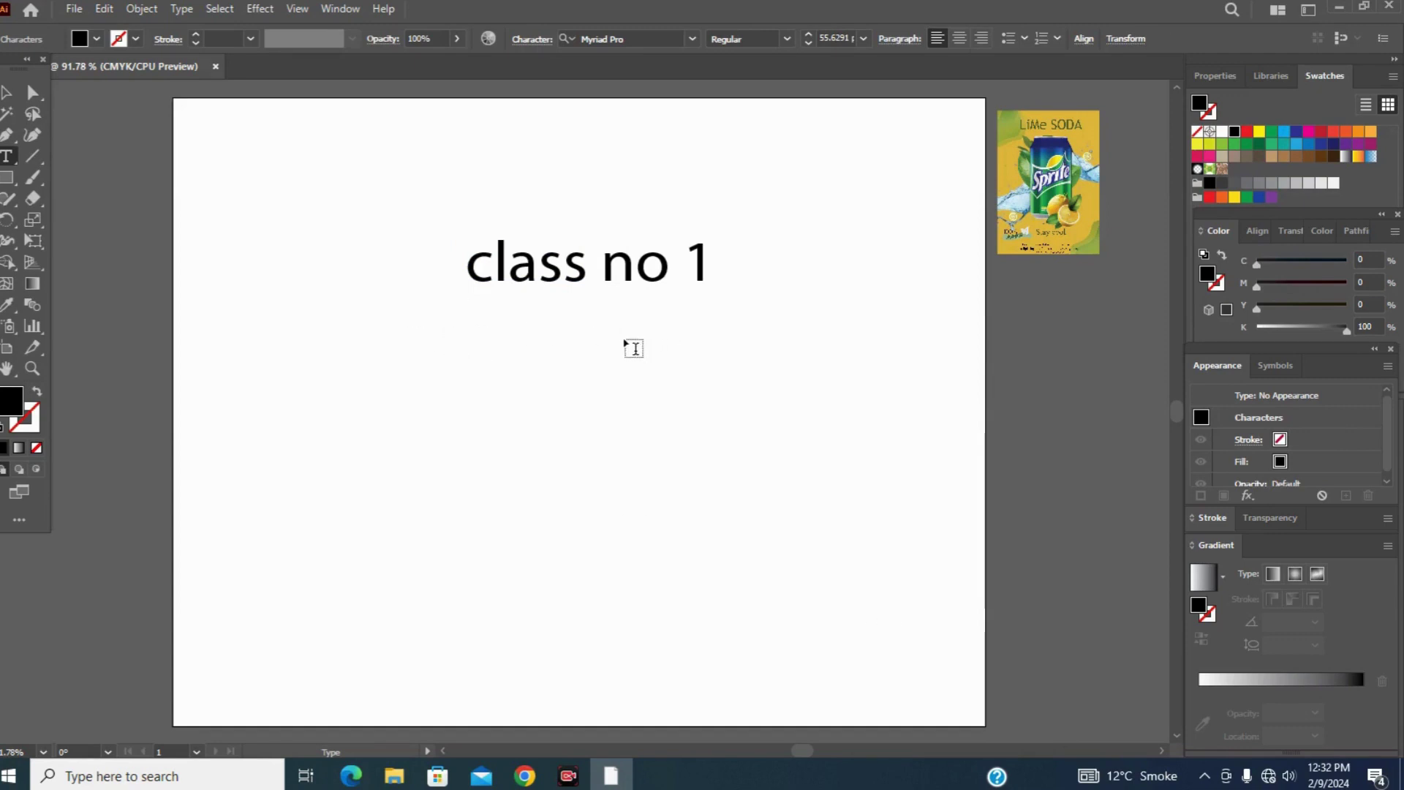
pyautogui.write('class')
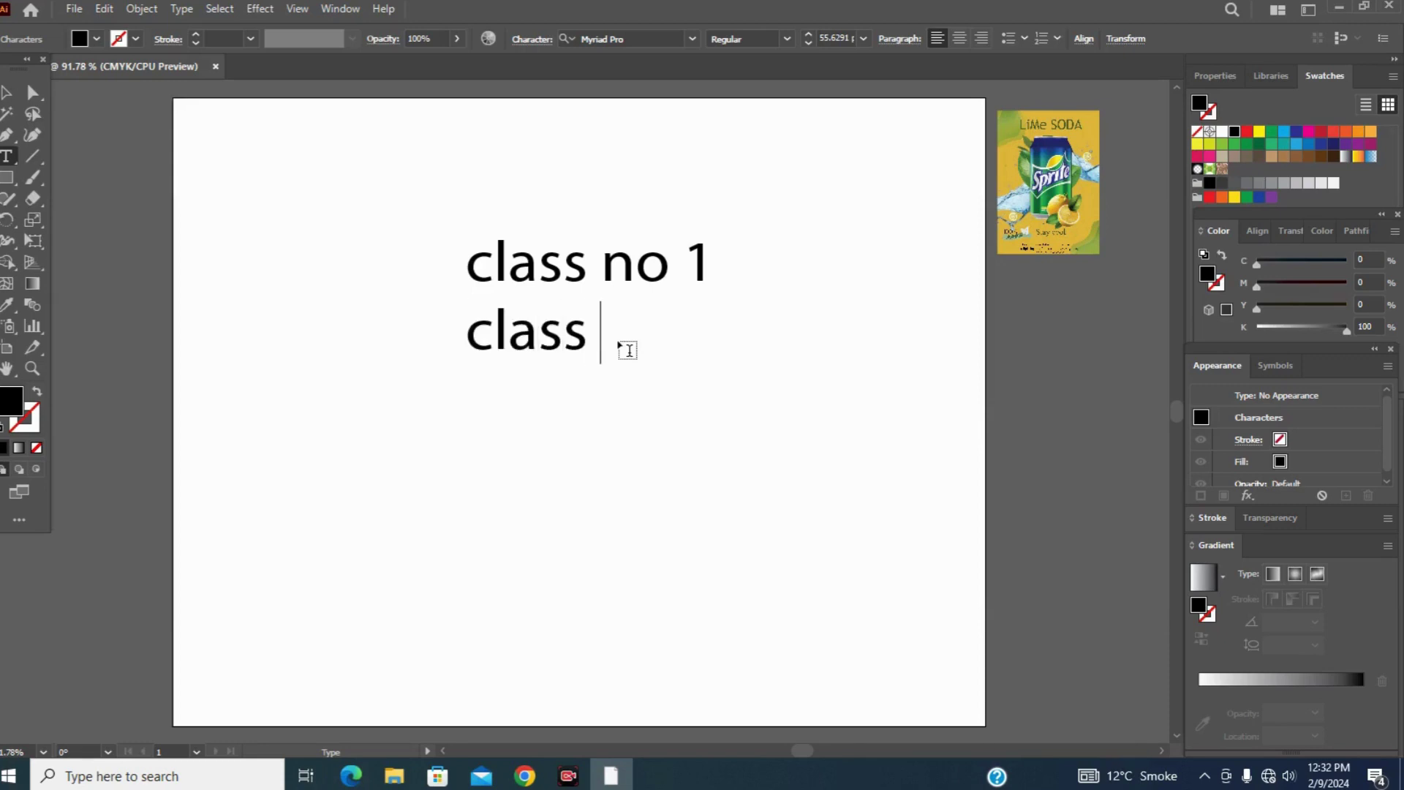
pyautogui.write(' no2')
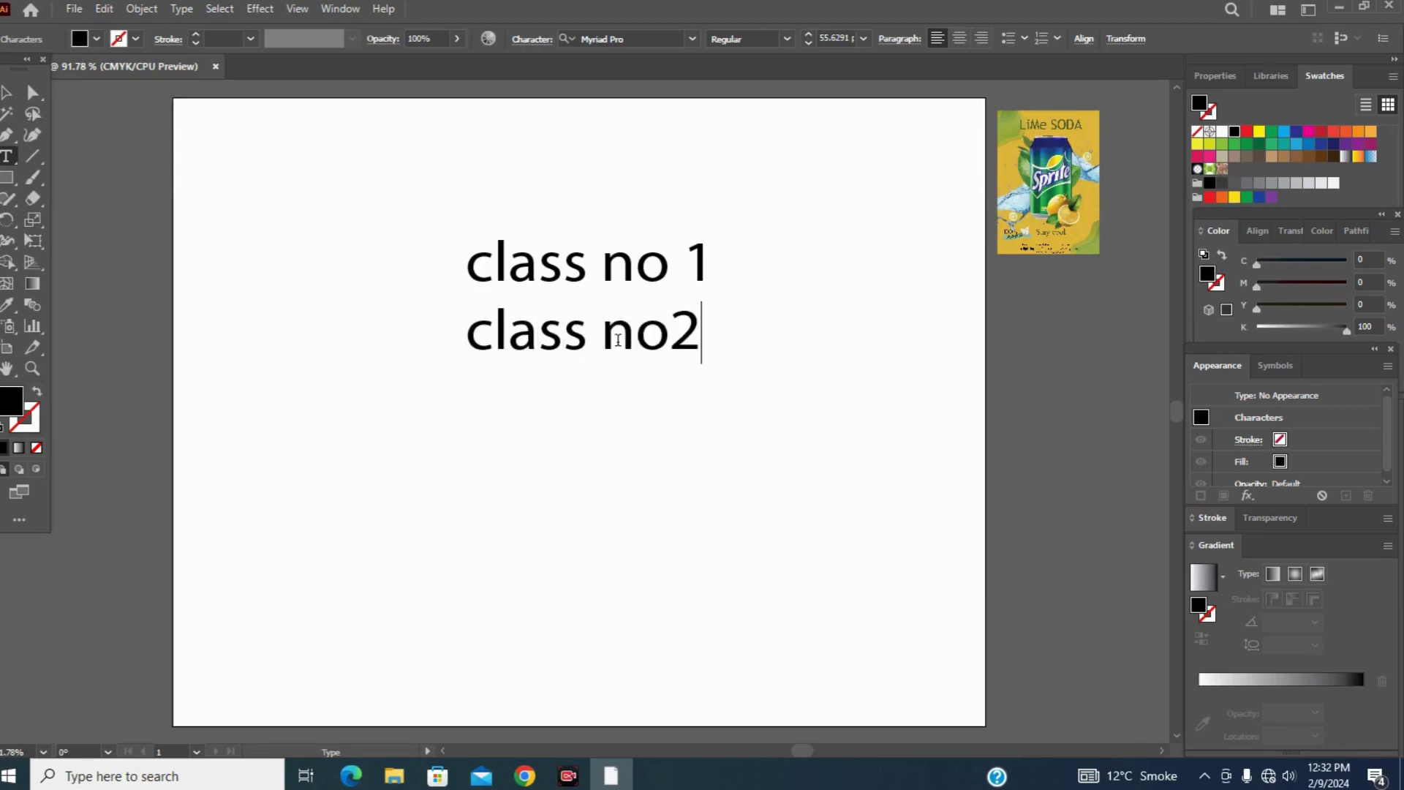
pyautogui.press('BackSpace')
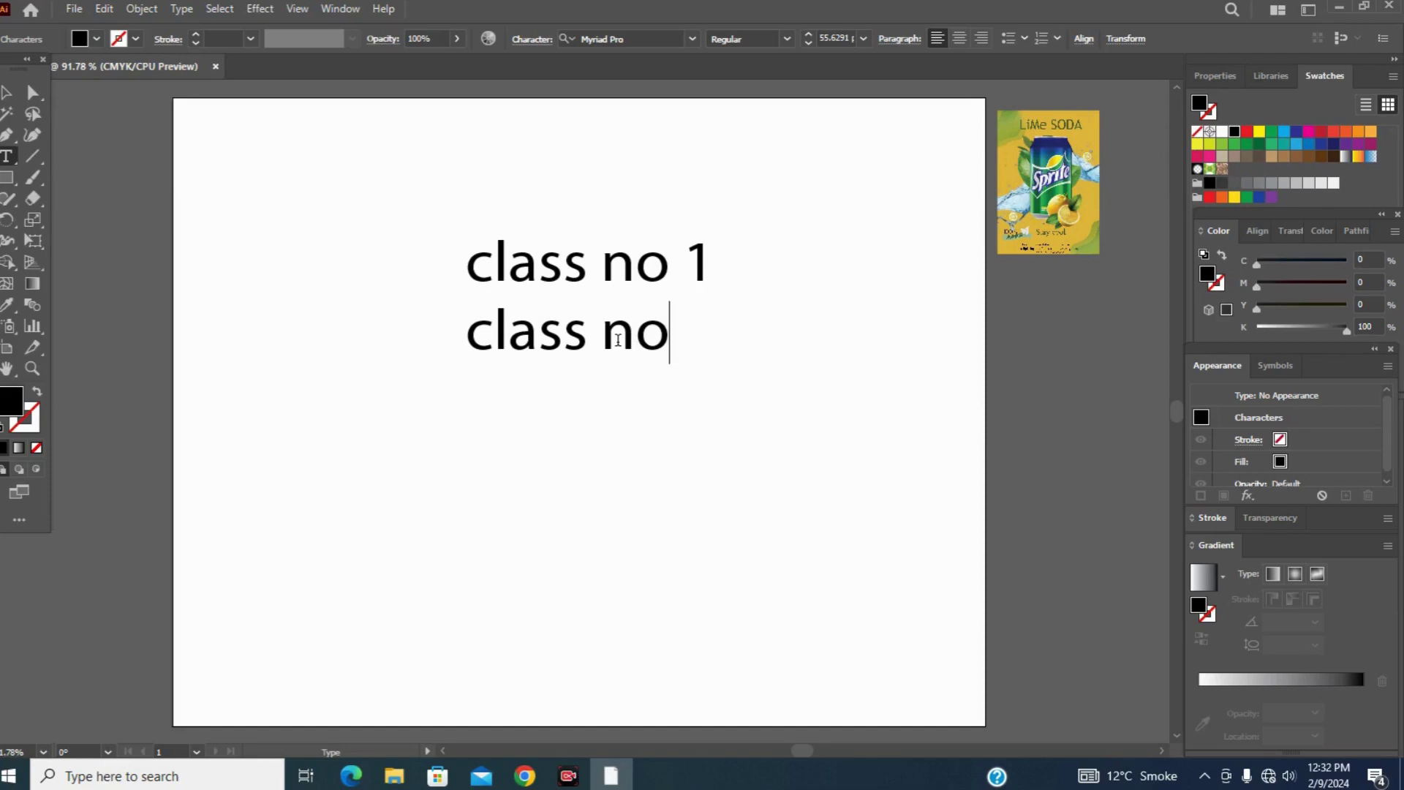
pyautogui.write('2')
pyautogui.press('Return')
pyautogui.click(32, 91)
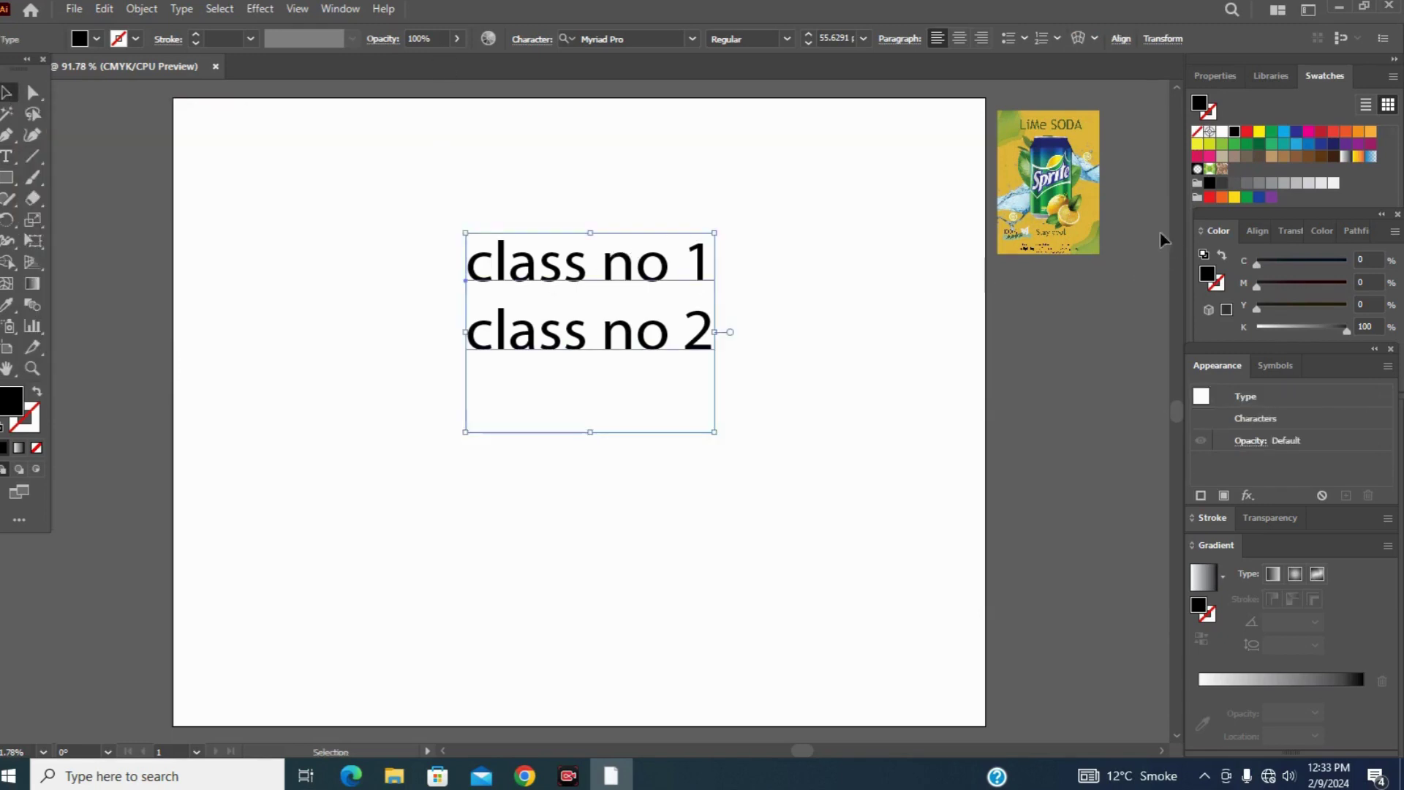
# Step: Move the Lime Soda poster onto the artboard's left part and the class text block to the artboard's upper right
pyautogui.moveTo(1053, 192); pyautogui.dragTo(360, 282)
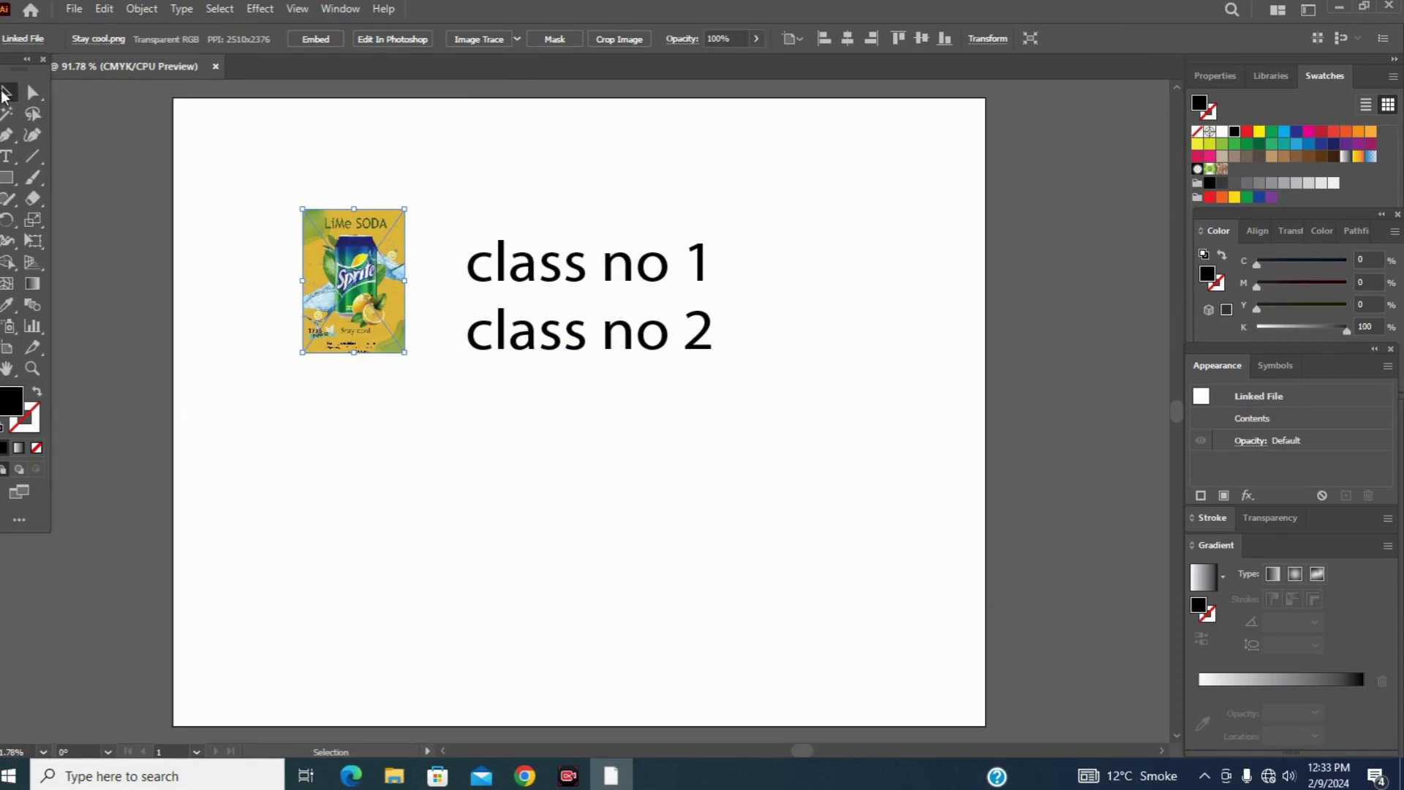
pyautogui.moveTo(440, 224); pyautogui.dragTo(757, 397)
pyautogui.moveTo(607, 267); pyautogui.dragTo(873, 224)
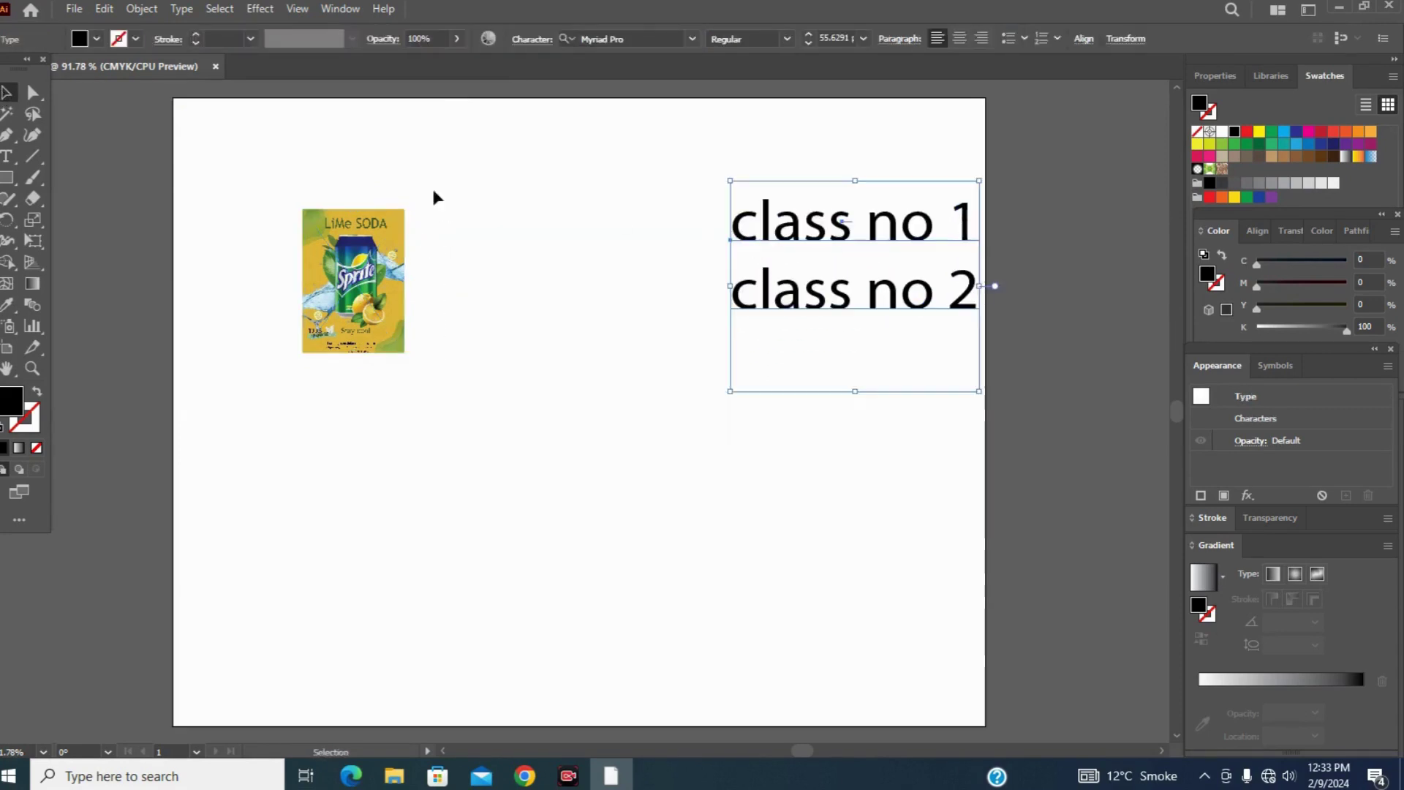
# Step: Enlarge the Lime Soda poster to roughly three times its width from its lower-right corner, and deselect it
pyautogui.click(375, 318)
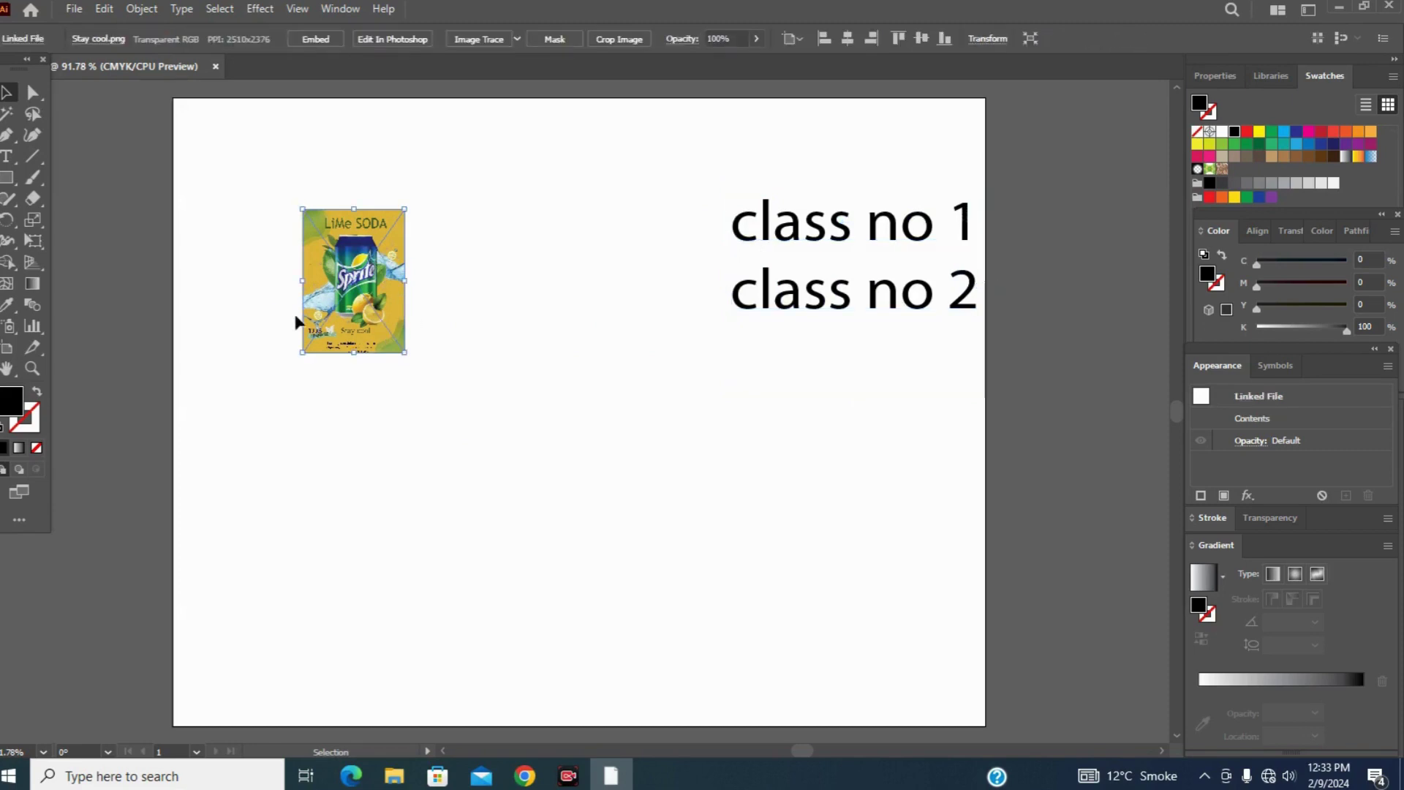
pyautogui.moveTo(404, 352); pyautogui.dragTo(625, 583)
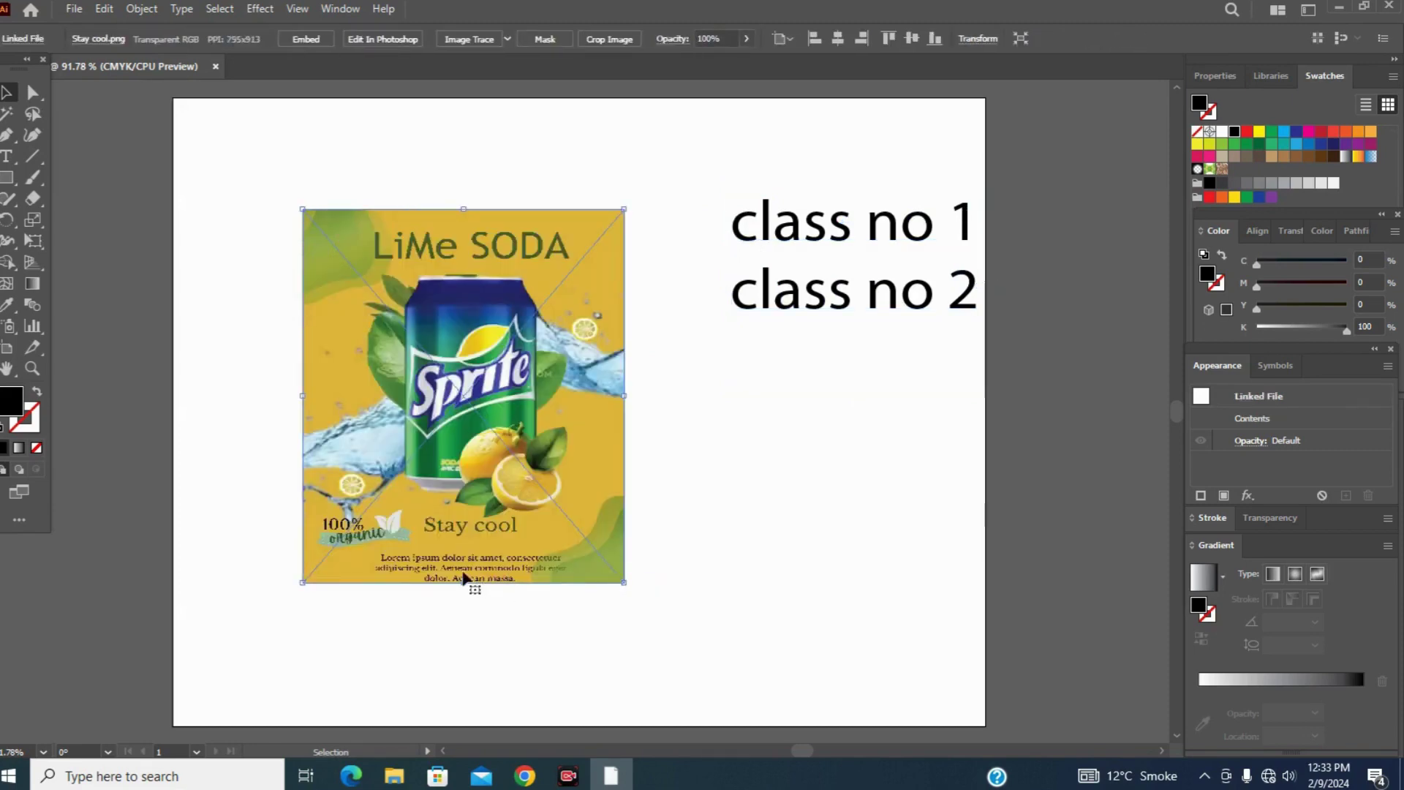
pyautogui.press('a')
pyautogui.hotkey('ctrl', 'shift', 'a')
pyautogui.press('v')
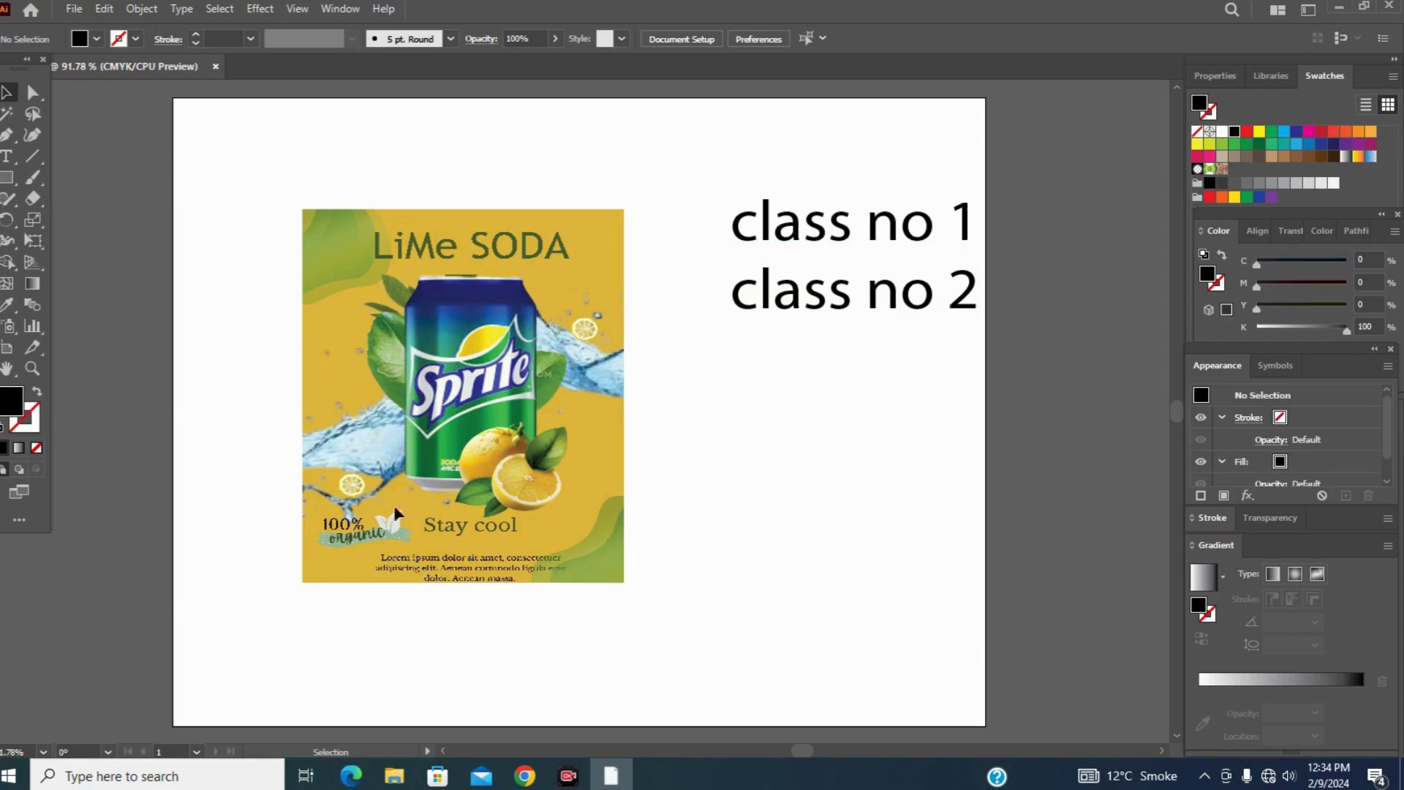
# Step: Select the Lime Soda poster and delete it from the artboard
pyautogui.moveTo(683, 403); pyautogui.dragTo(954, 653)
pyautogui.press('a')
pyautogui.click(405, 253)
pyautogui.press('v')
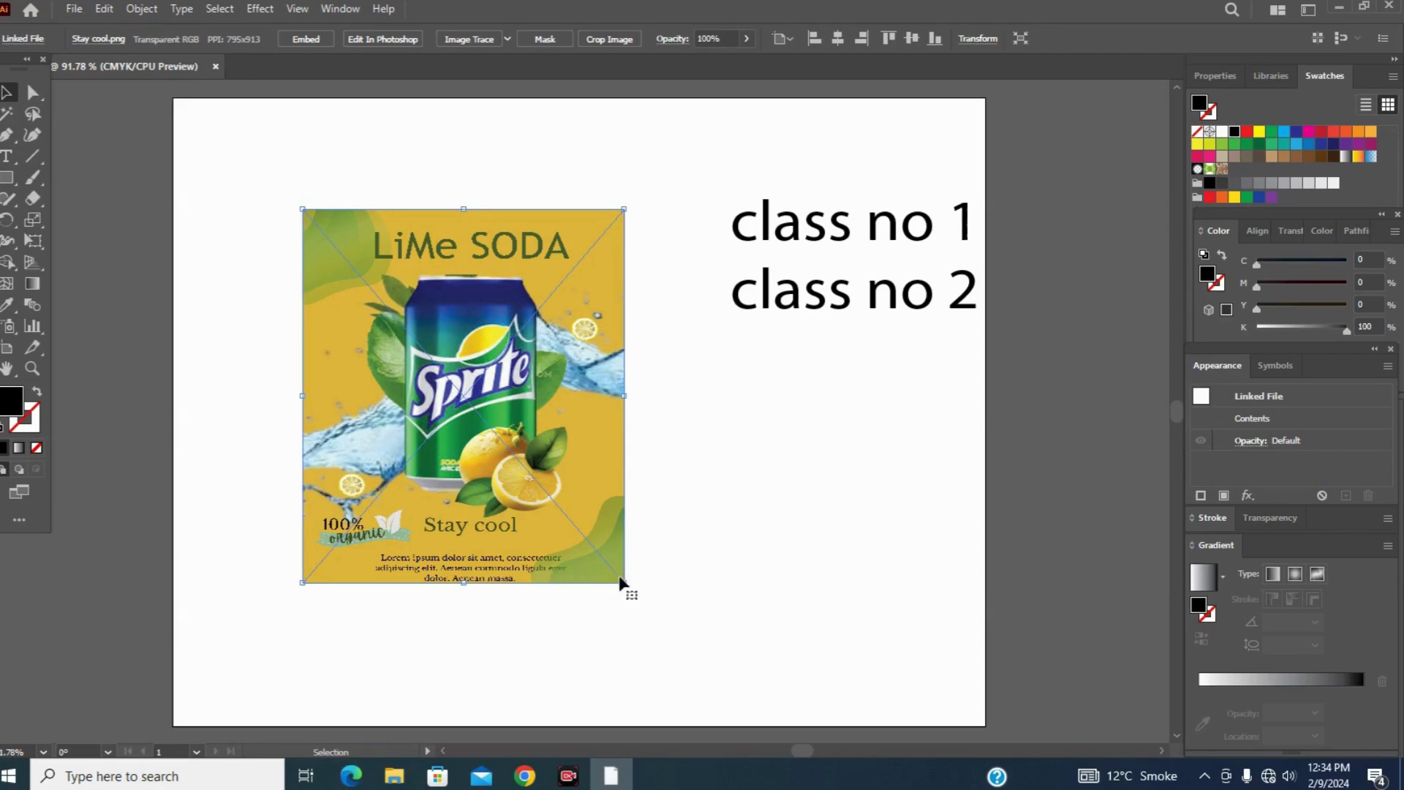
pyautogui.press('Delete')
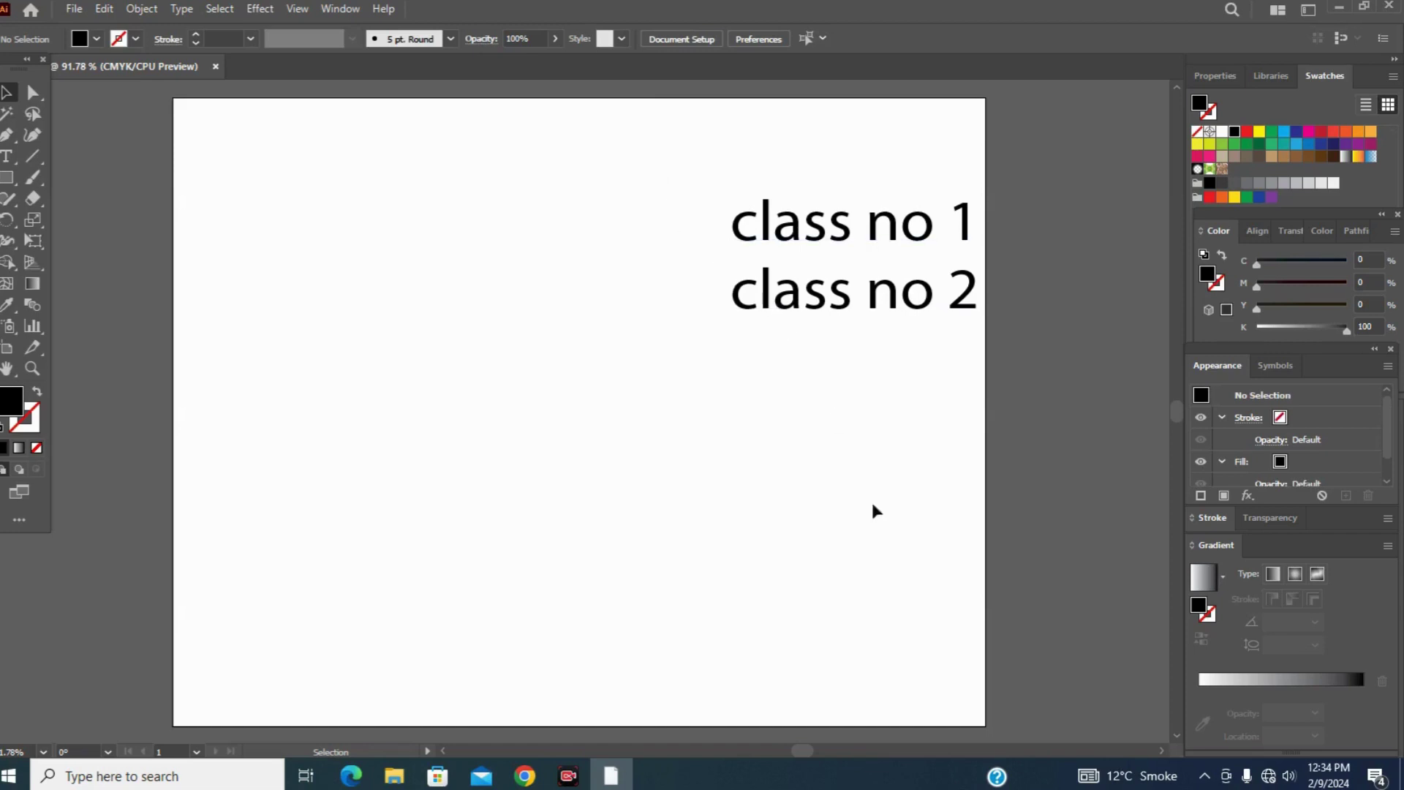
# Step: Draw a large area text frame in the artboard's lower left, clear its placeholder text, and deselect the empty frame
pyautogui.click(9, 157)
pyautogui.moveTo(268, 328); pyautogui.dragTo(737, 663)
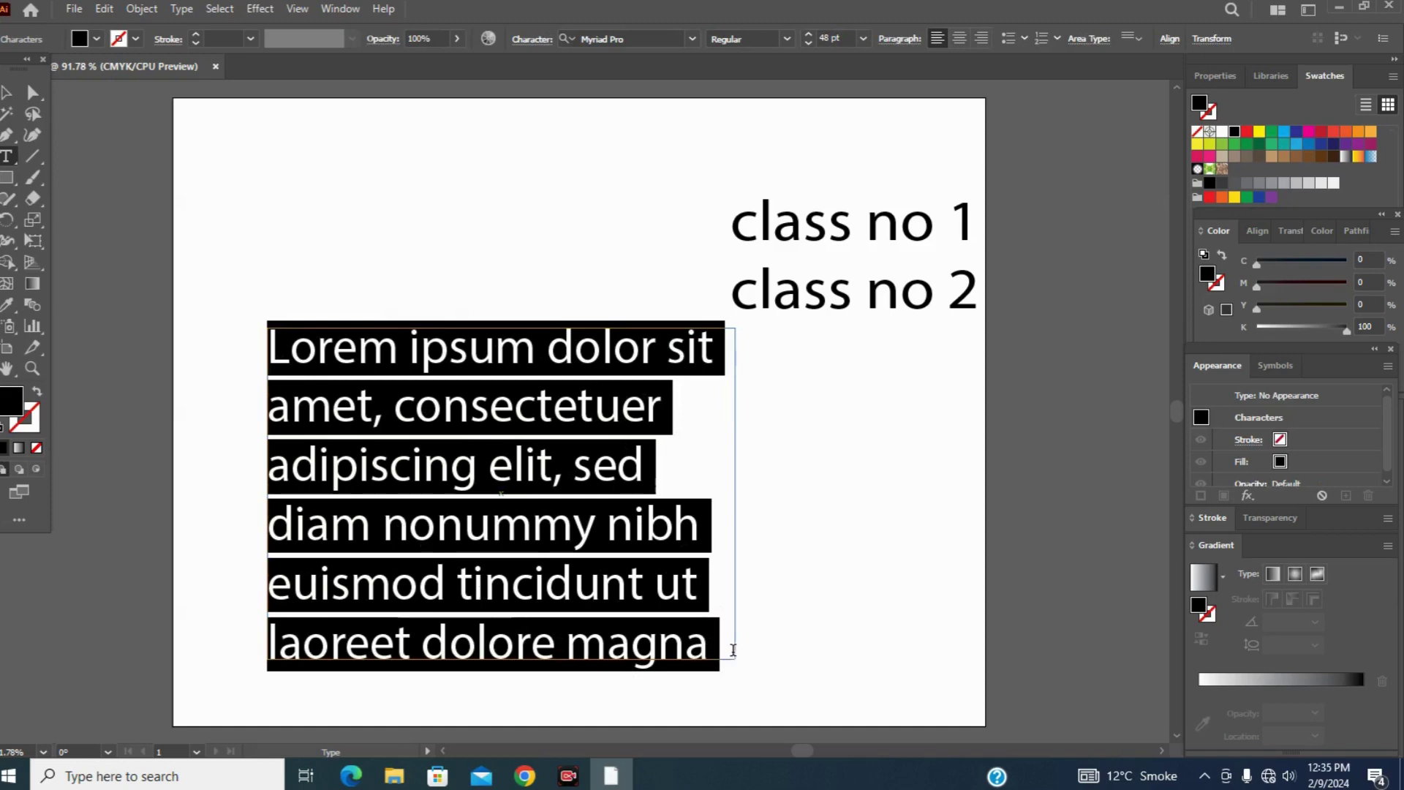
pyautogui.press('BackSpace')
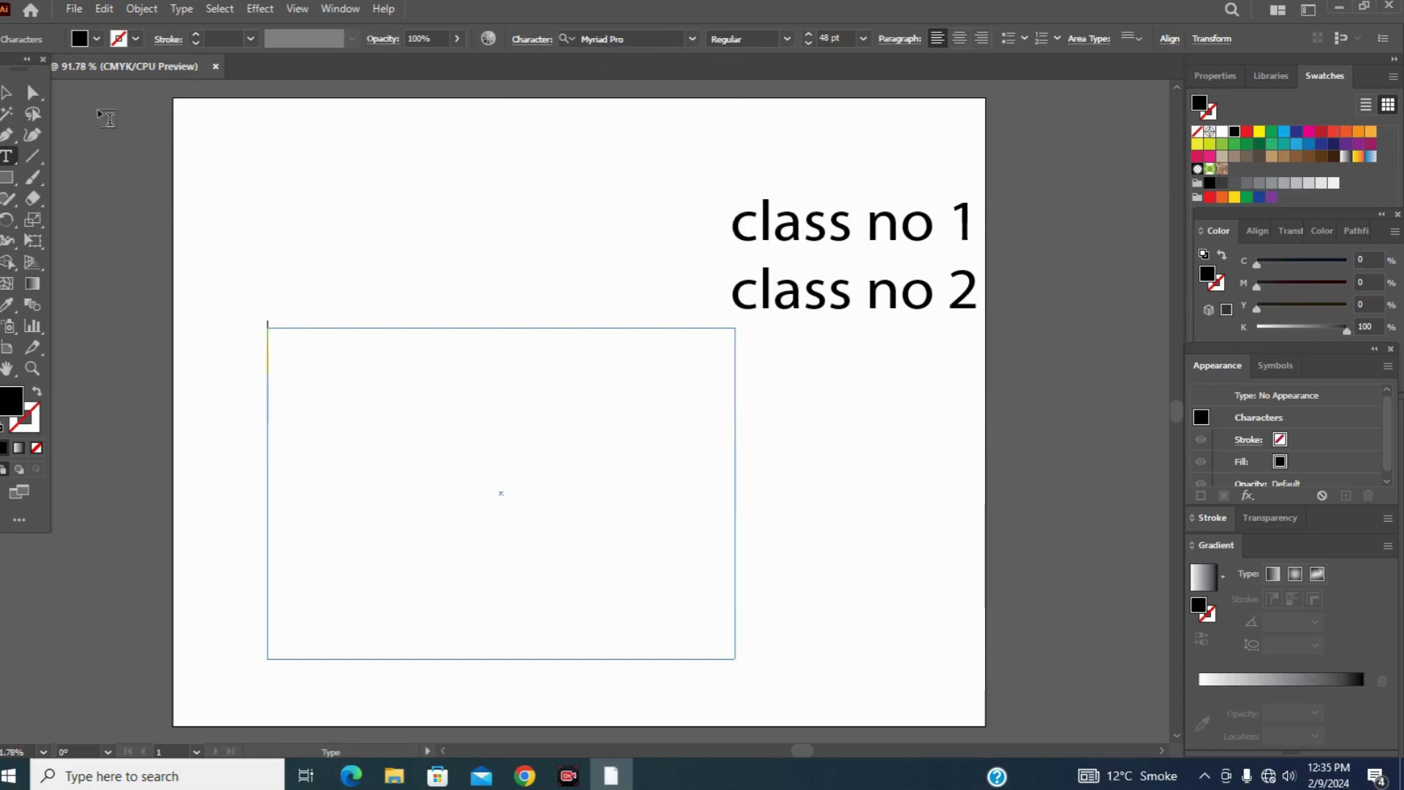
pyautogui.press('Escape')
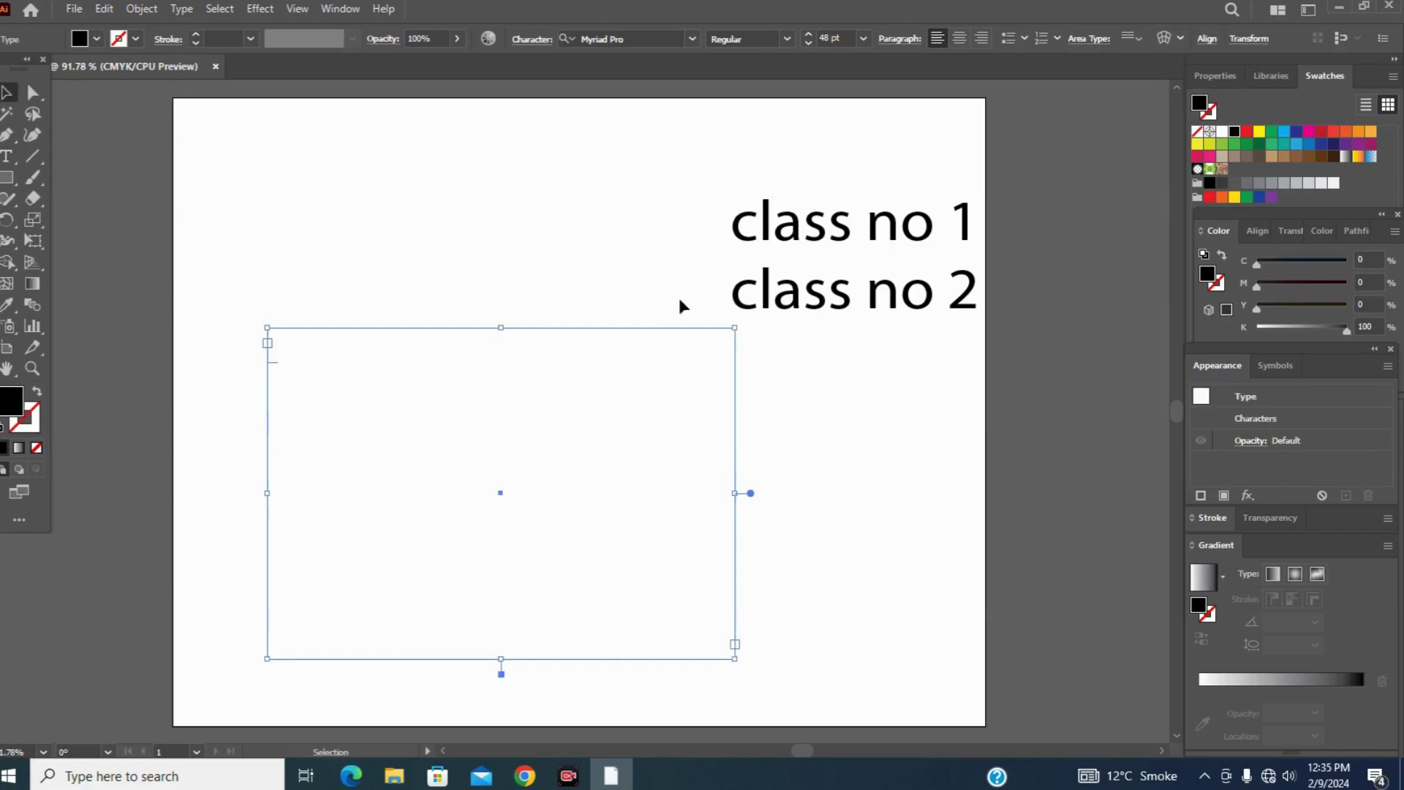
pyautogui.click(685, 313)
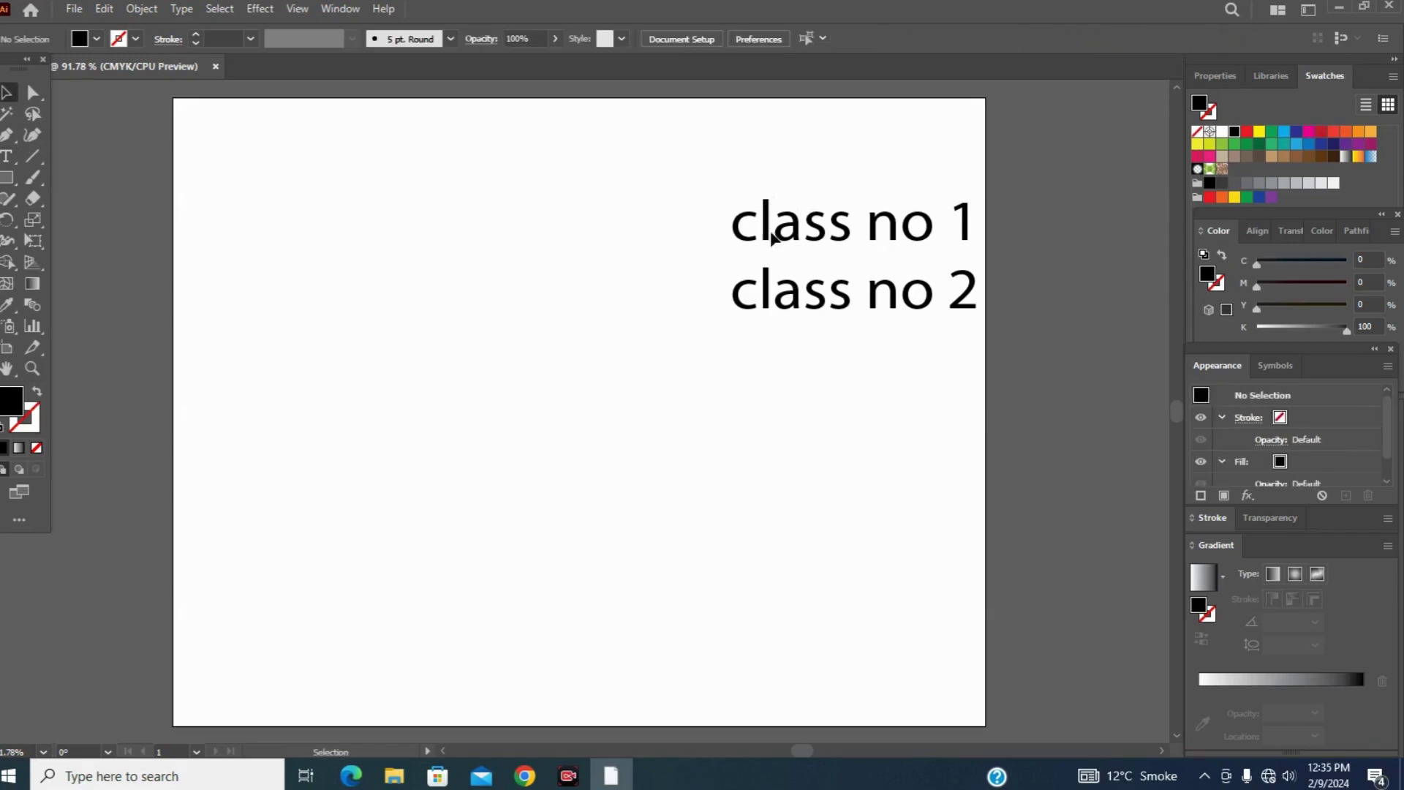
# Step: Move the class text block to the artboard's upper-left corner and set its font to Arial Bold Italic
pyautogui.click(962, 292)
pyautogui.moveTo(899, 239); pyautogui.dragTo(596, 151)
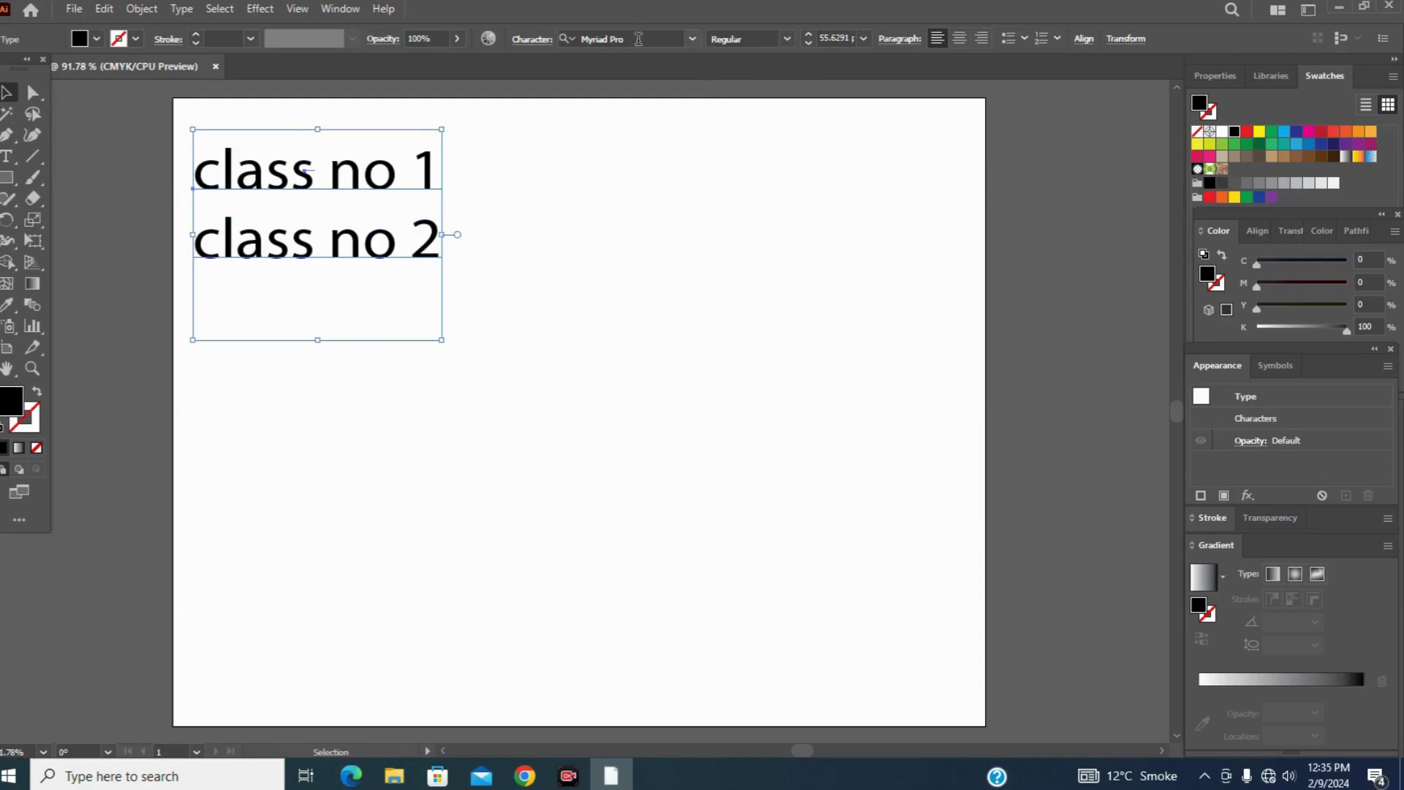
pyautogui.click(690, 39)
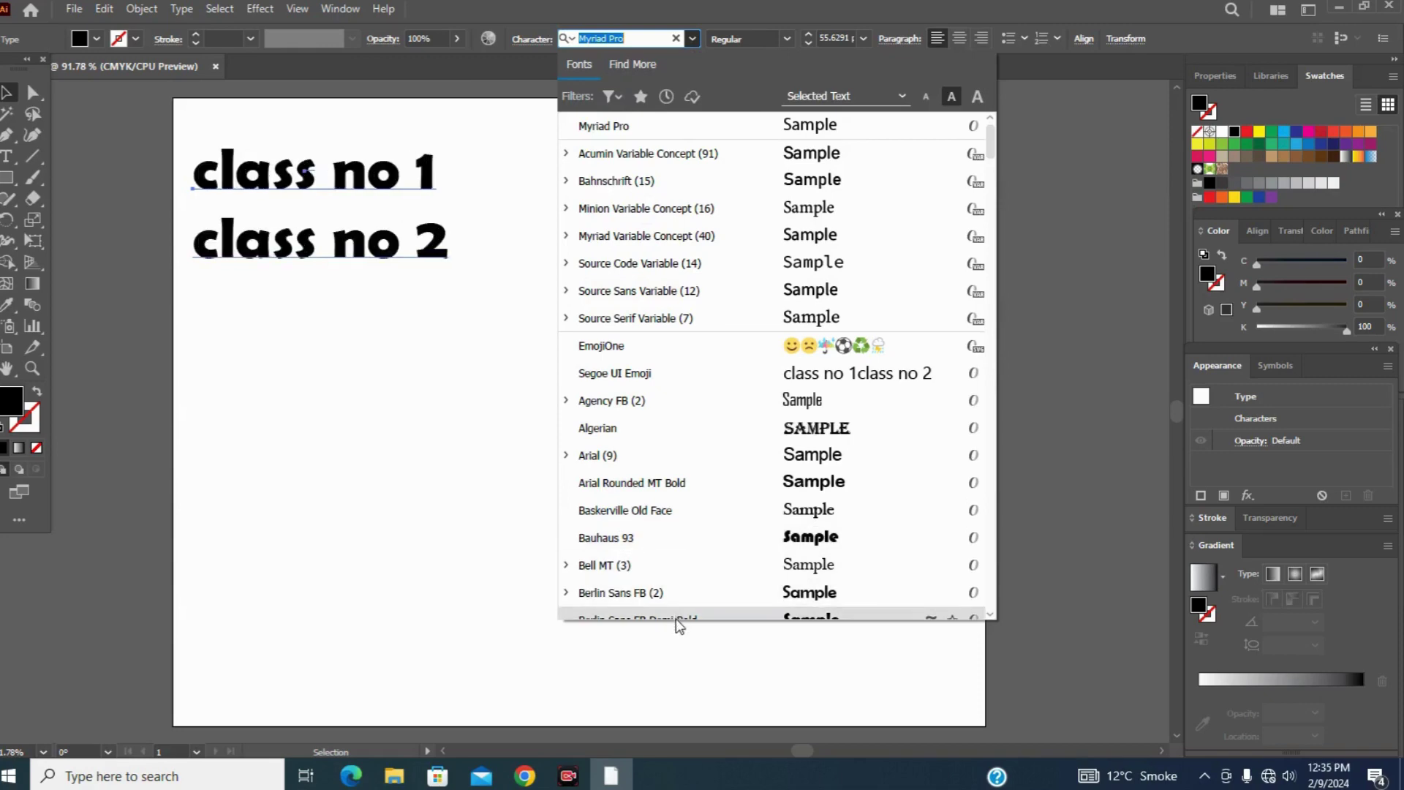
pyautogui.scroll(-3, 702, 585)
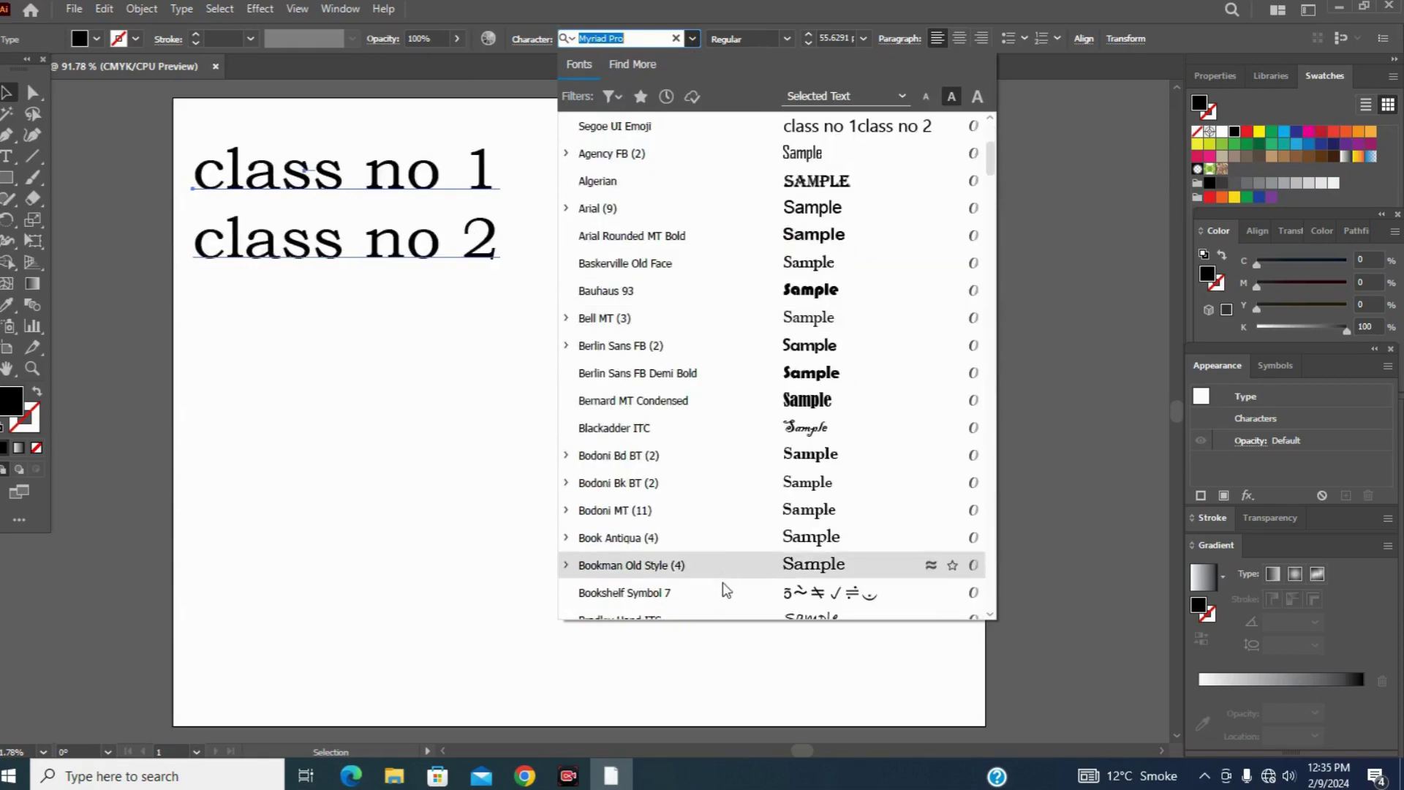
pyautogui.scroll(-2, 724, 512)
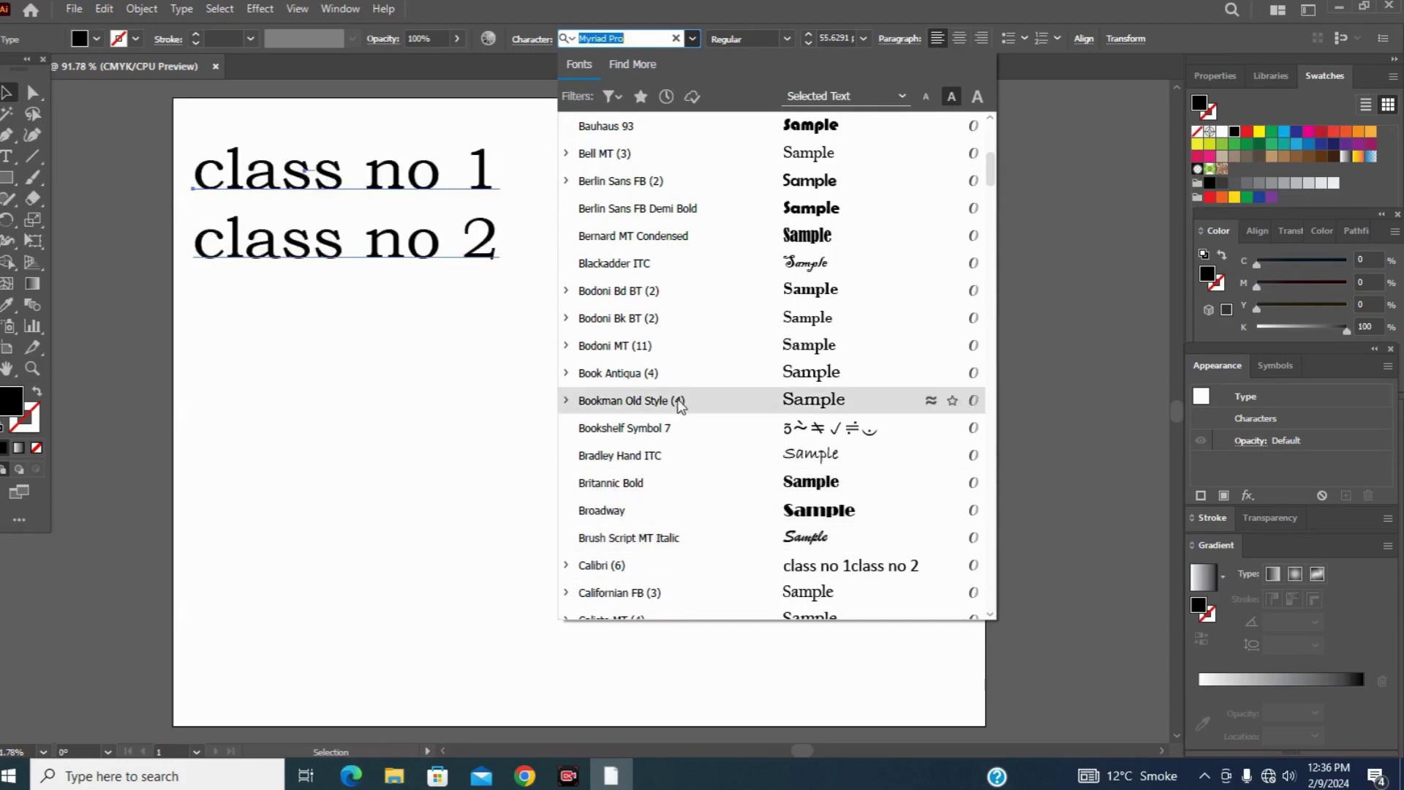
pyautogui.scroll(2, 682, 369)
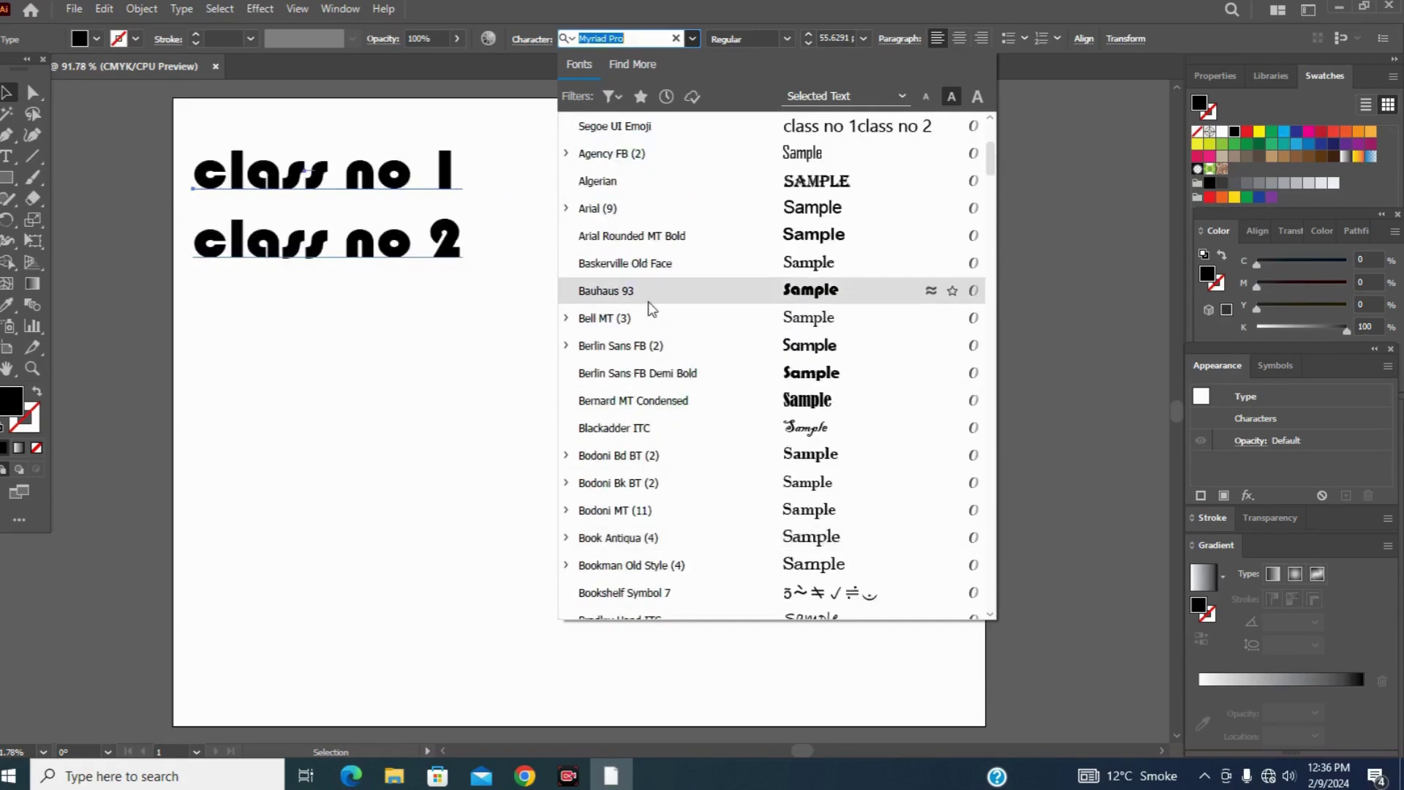
pyautogui.scroll(1, 648, 299)
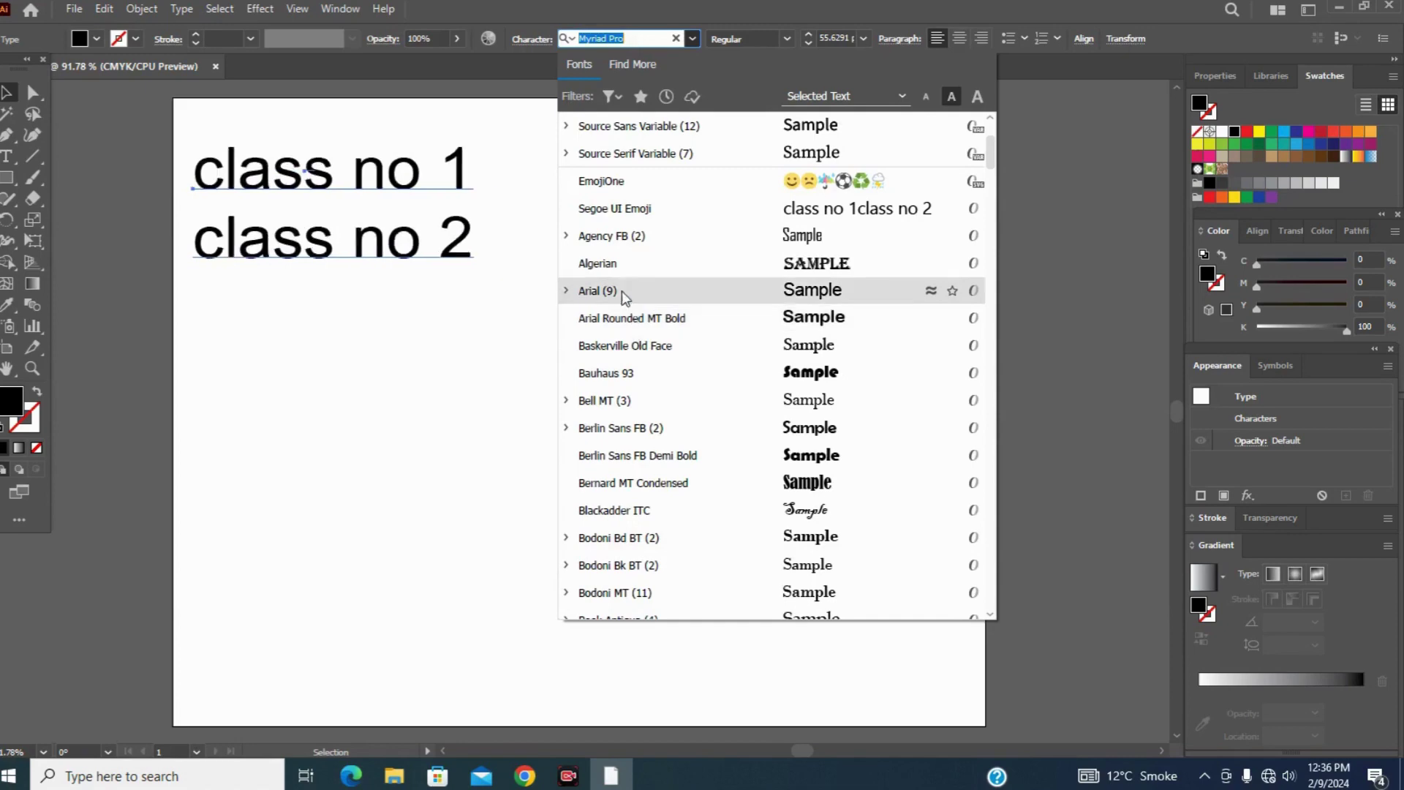
pyautogui.click(569, 291)
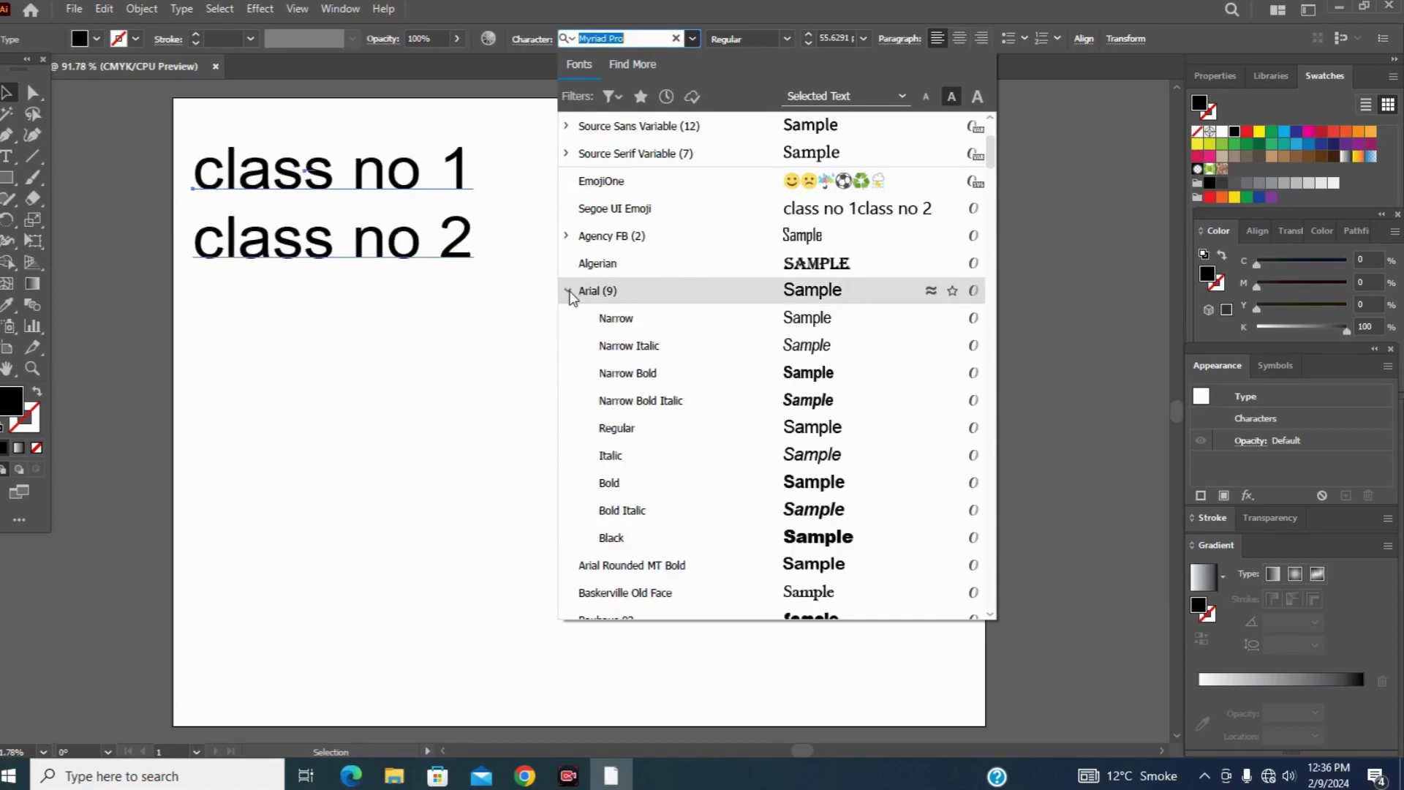
pyautogui.click(619, 512)
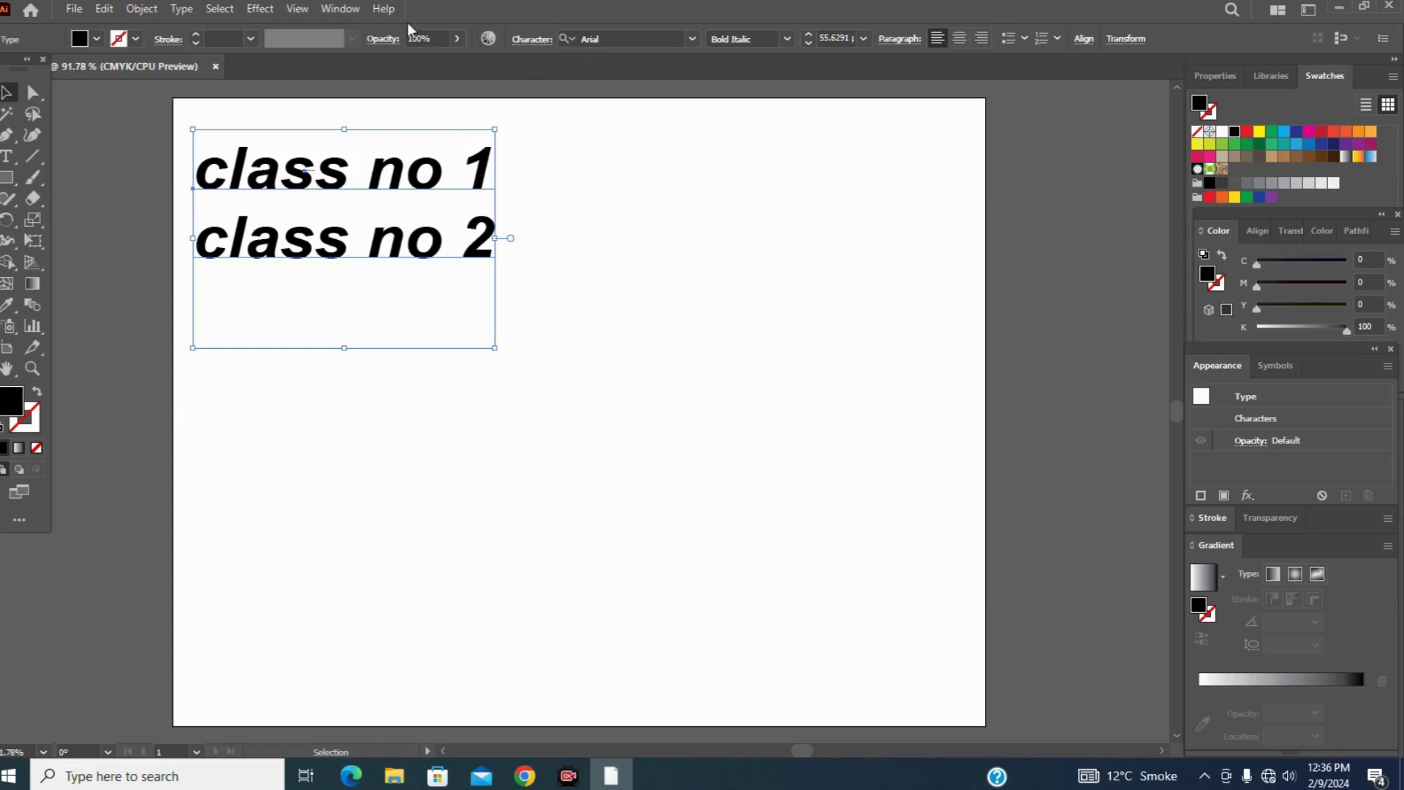
# Step: Show the Character settings and place them over the artboard's upper-right edge, clear of the text
pyautogui.click(340, 9)
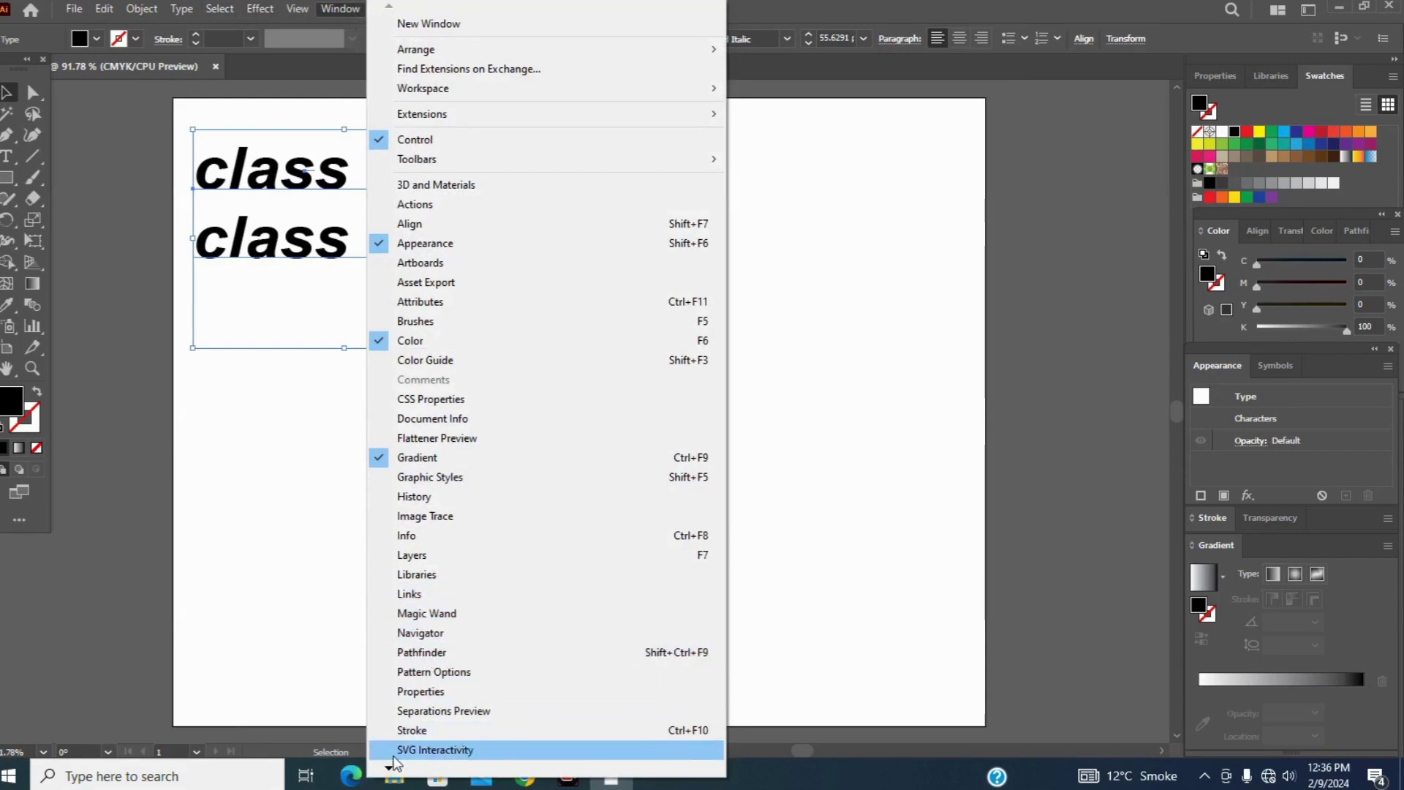
pyautogui.moveTo(391, 771)
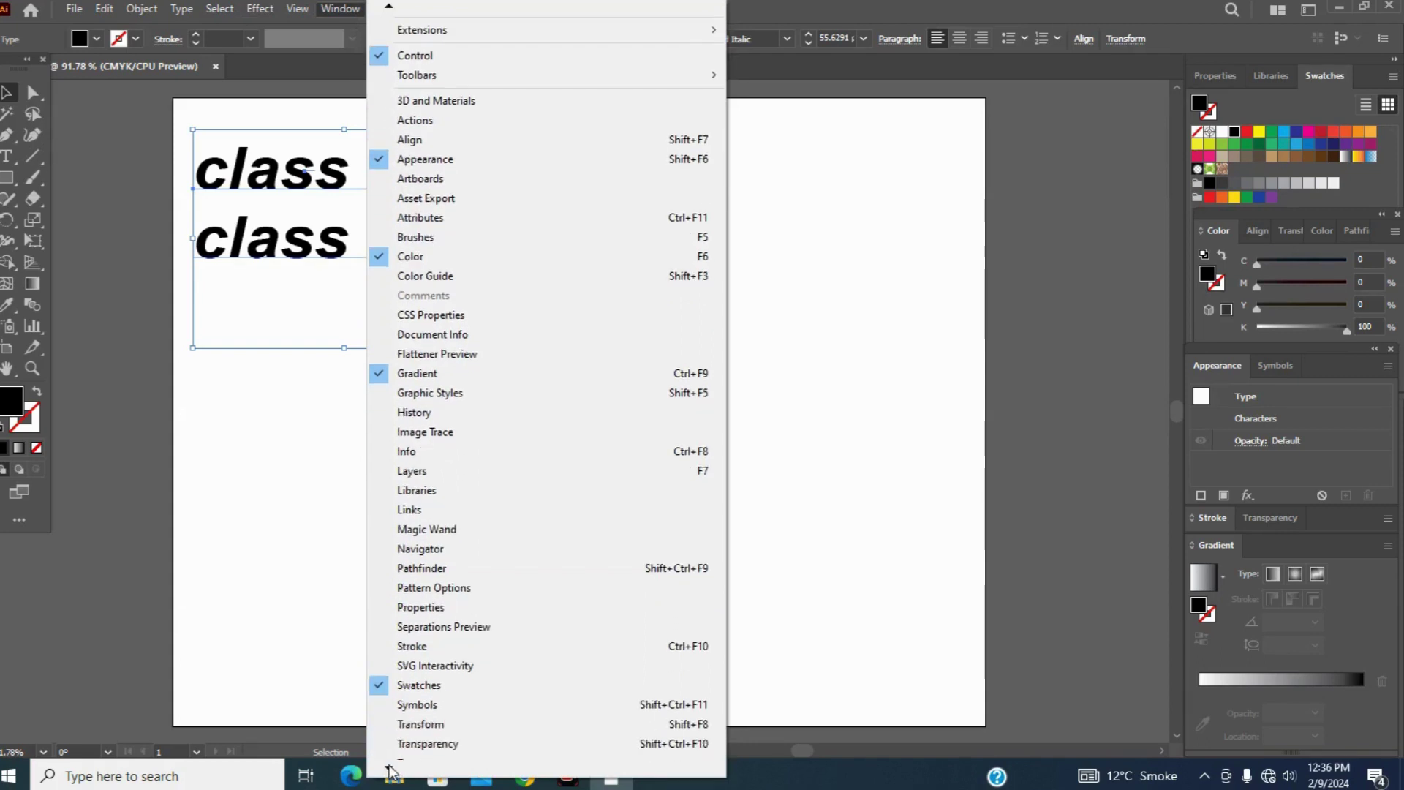
pyautogui.moveTo(420, 722)
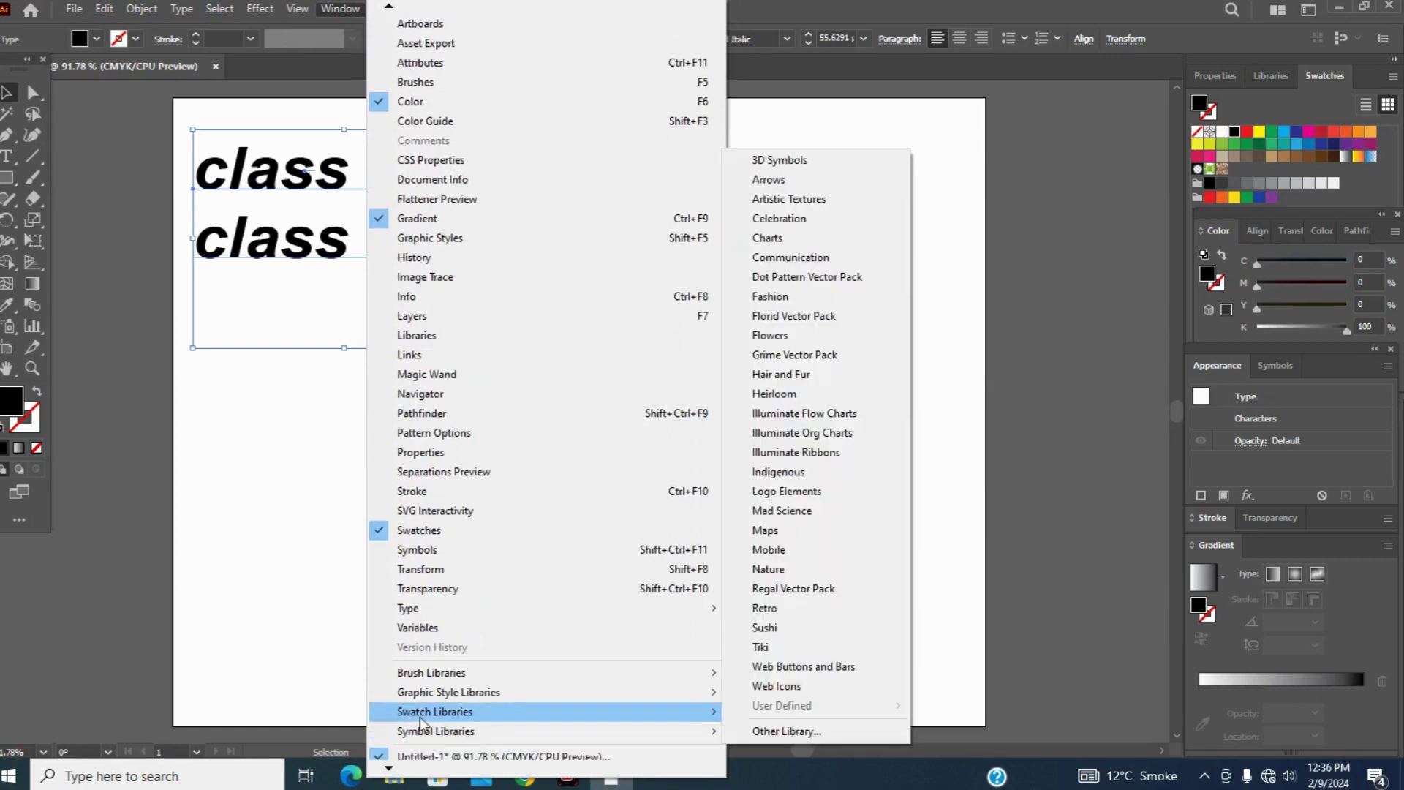
pyautogui.moveTo(428, 612)
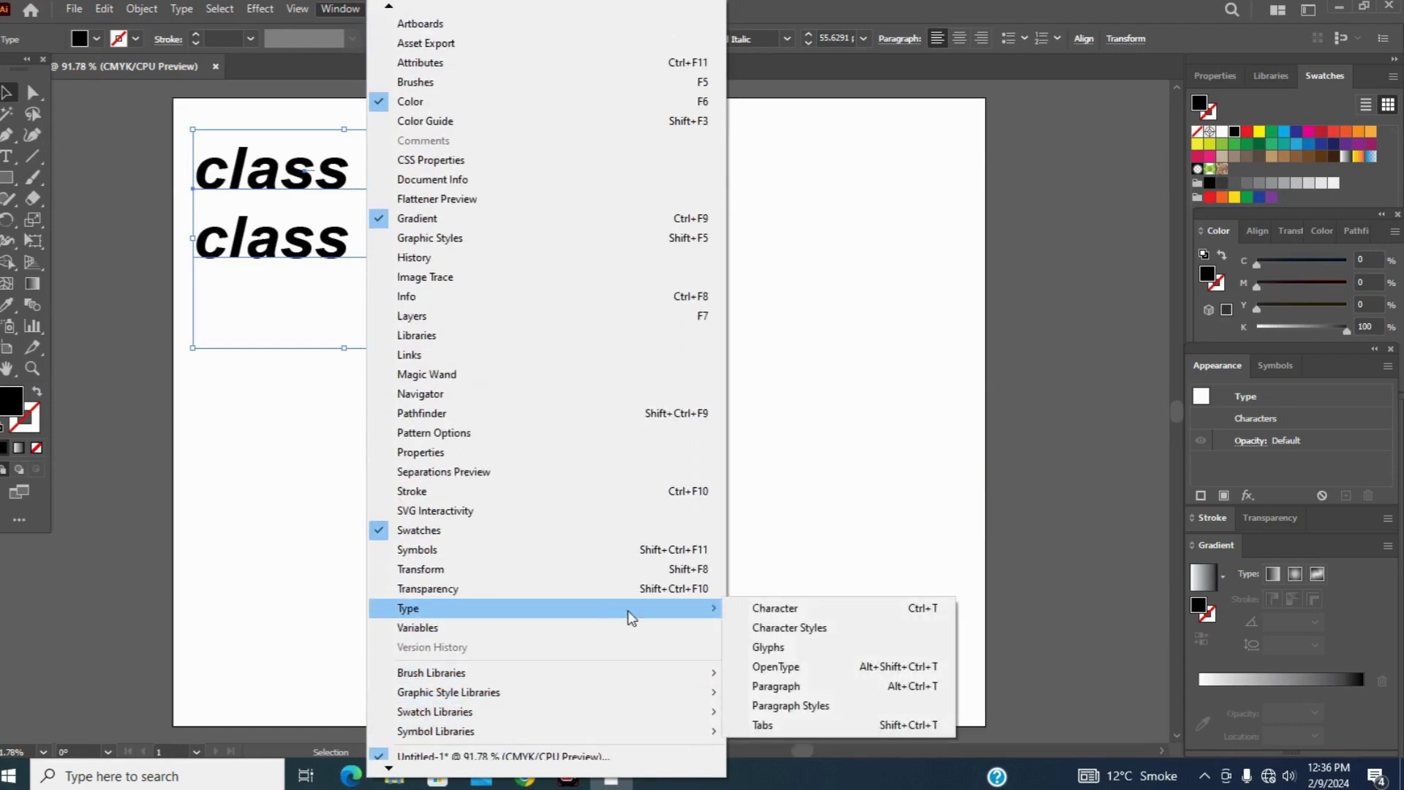
pyautogui.click(816, 607)
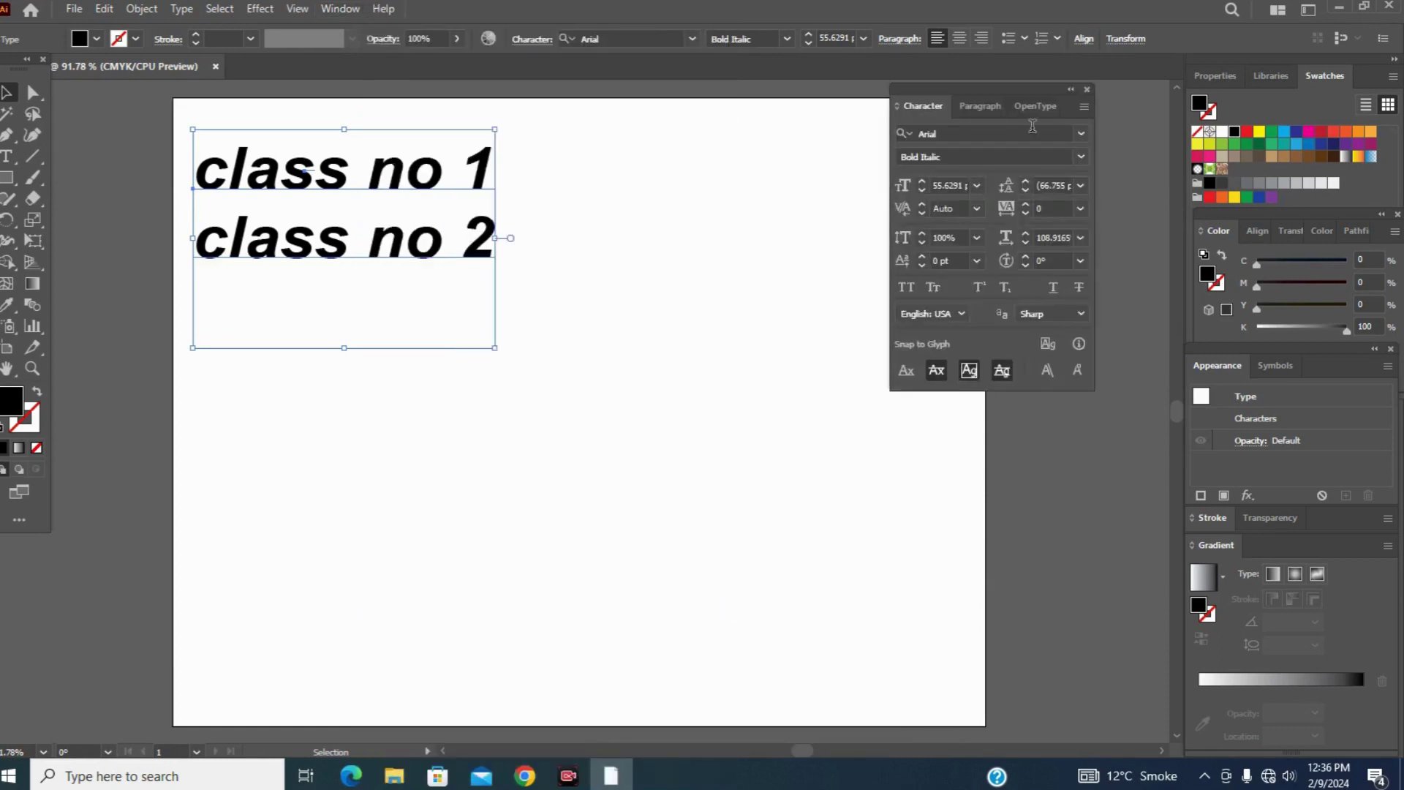
pyautogui.moveTo(990, 84); pyautogui.dragTo(953, 83)
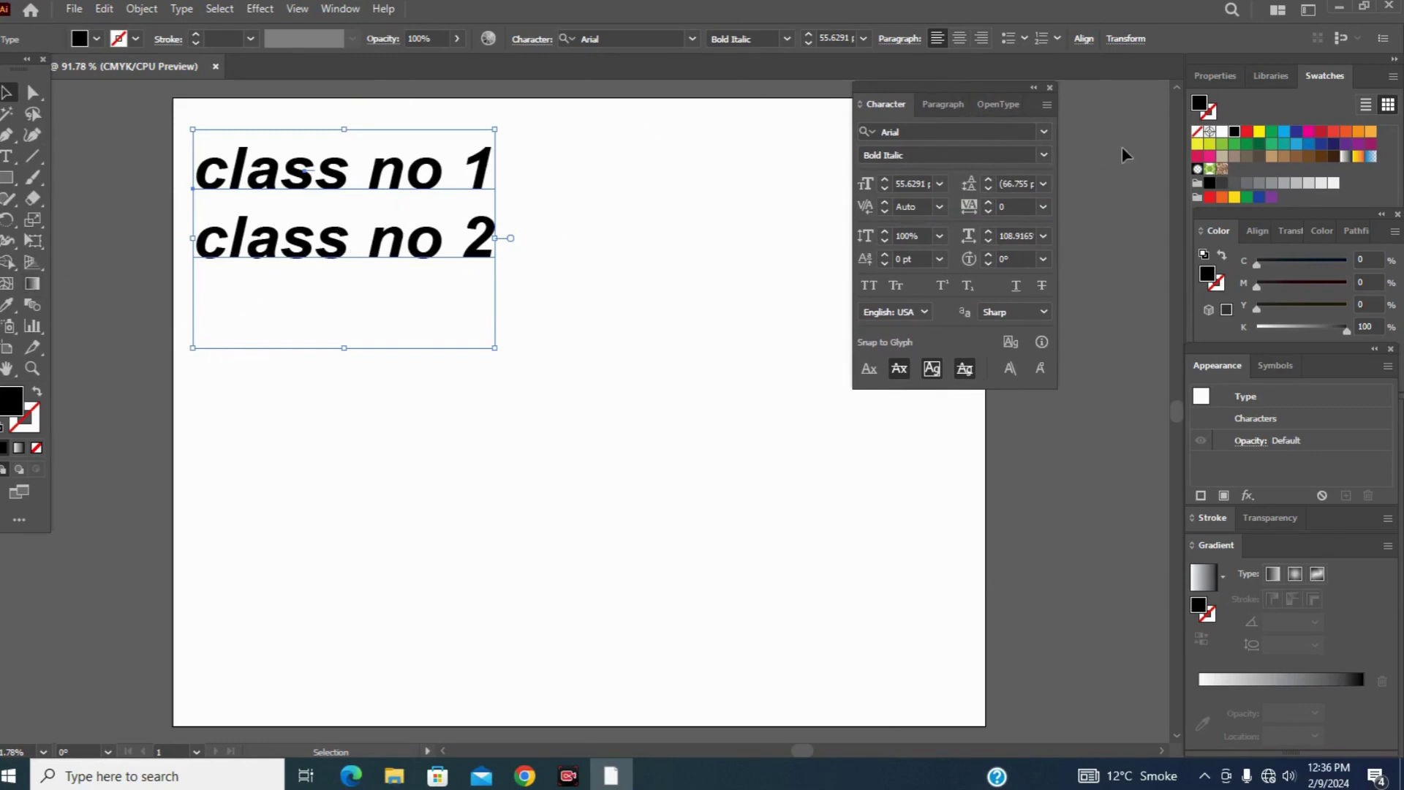
pyautogui.moveTo(991, 88)
pyautogui.mouseDown()
pyautogui.moveTo(977, 82)
pyautogui.moveTo(1018, 86)
pyautogui.mouseUp()
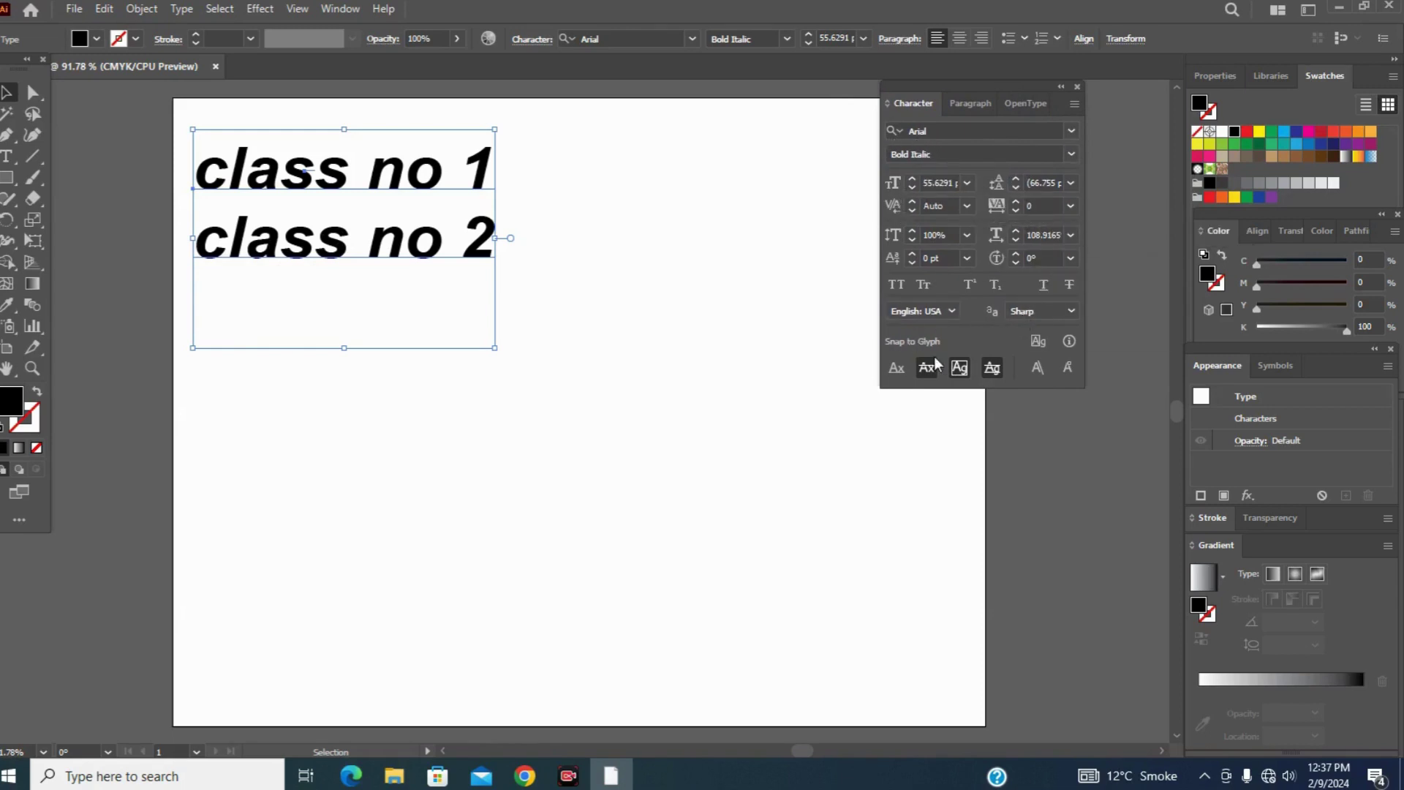
# Step: Review the available font families and Arial styles in the Character settings, and deselect the text
pyautogui.click(995, 367)
pyautogui.click(1071, 132)
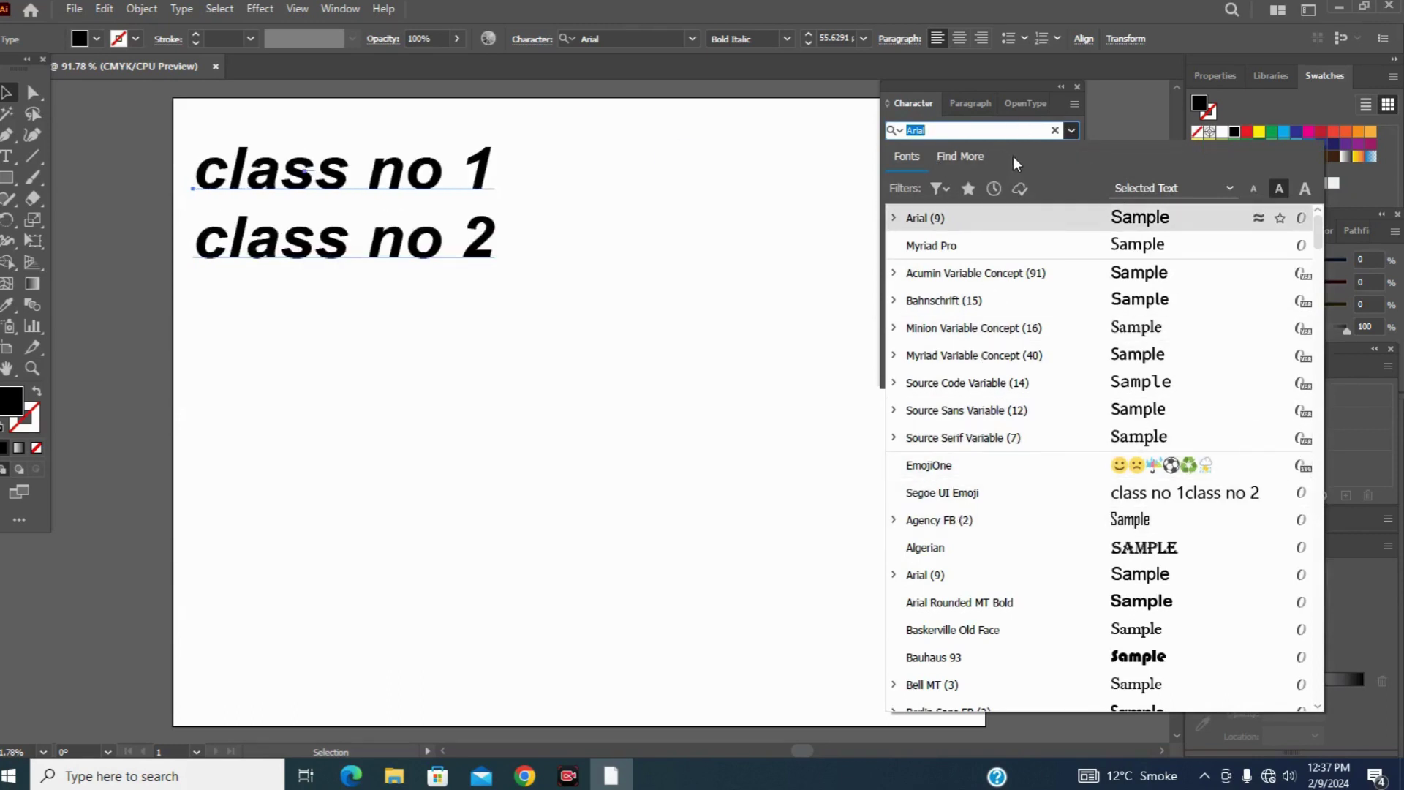
pyautogui.click(1111, 124)
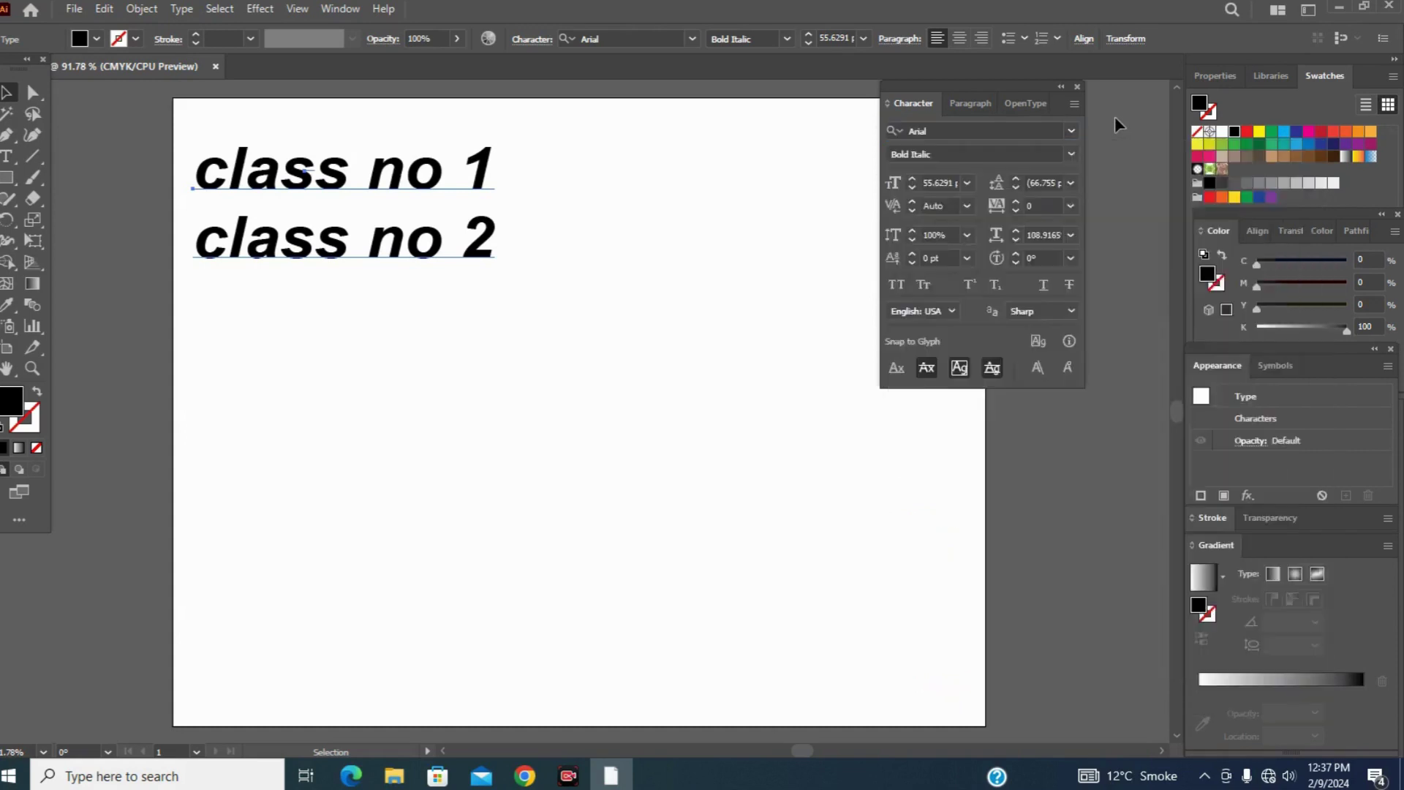
pyautogui.click(1114, 117)
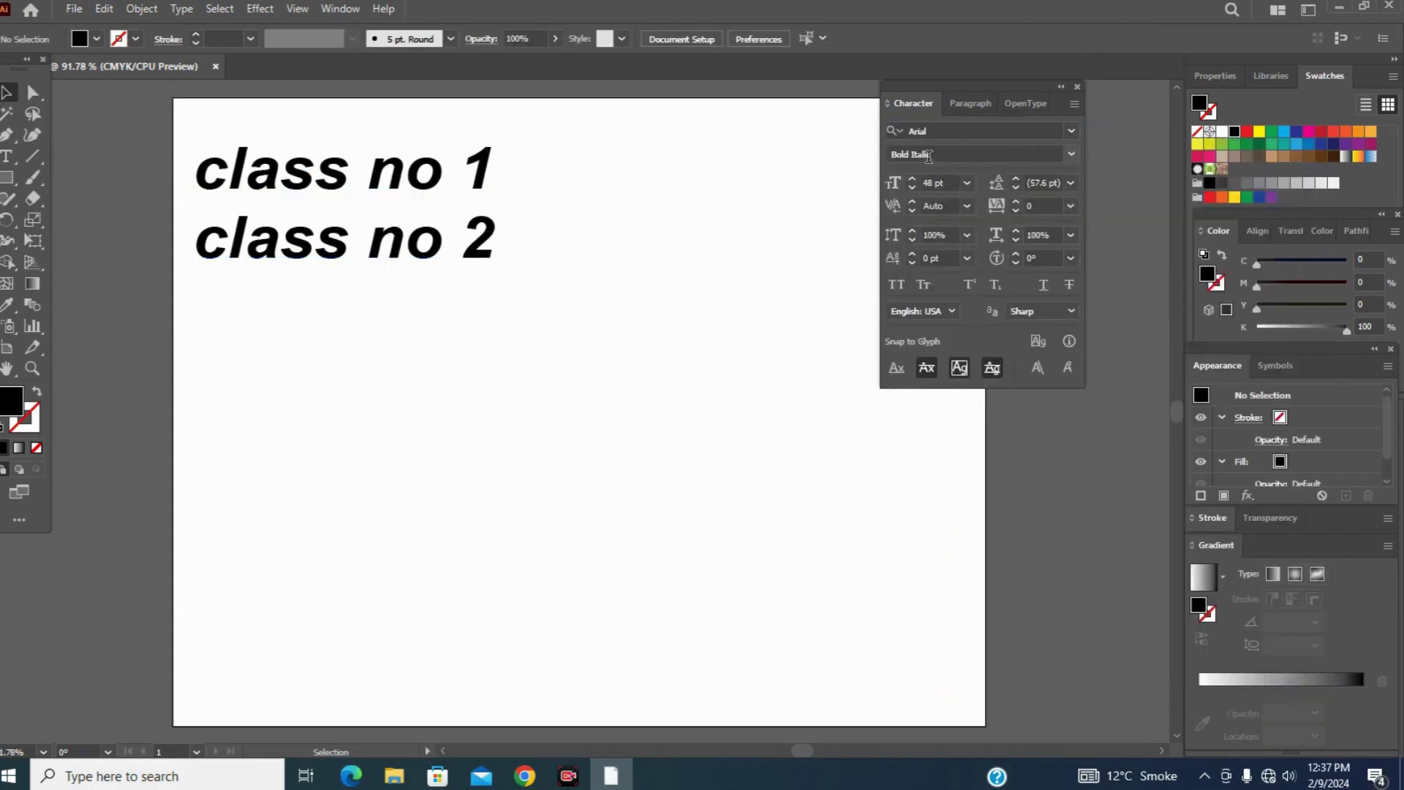
pyautogui.click(1070, 155)
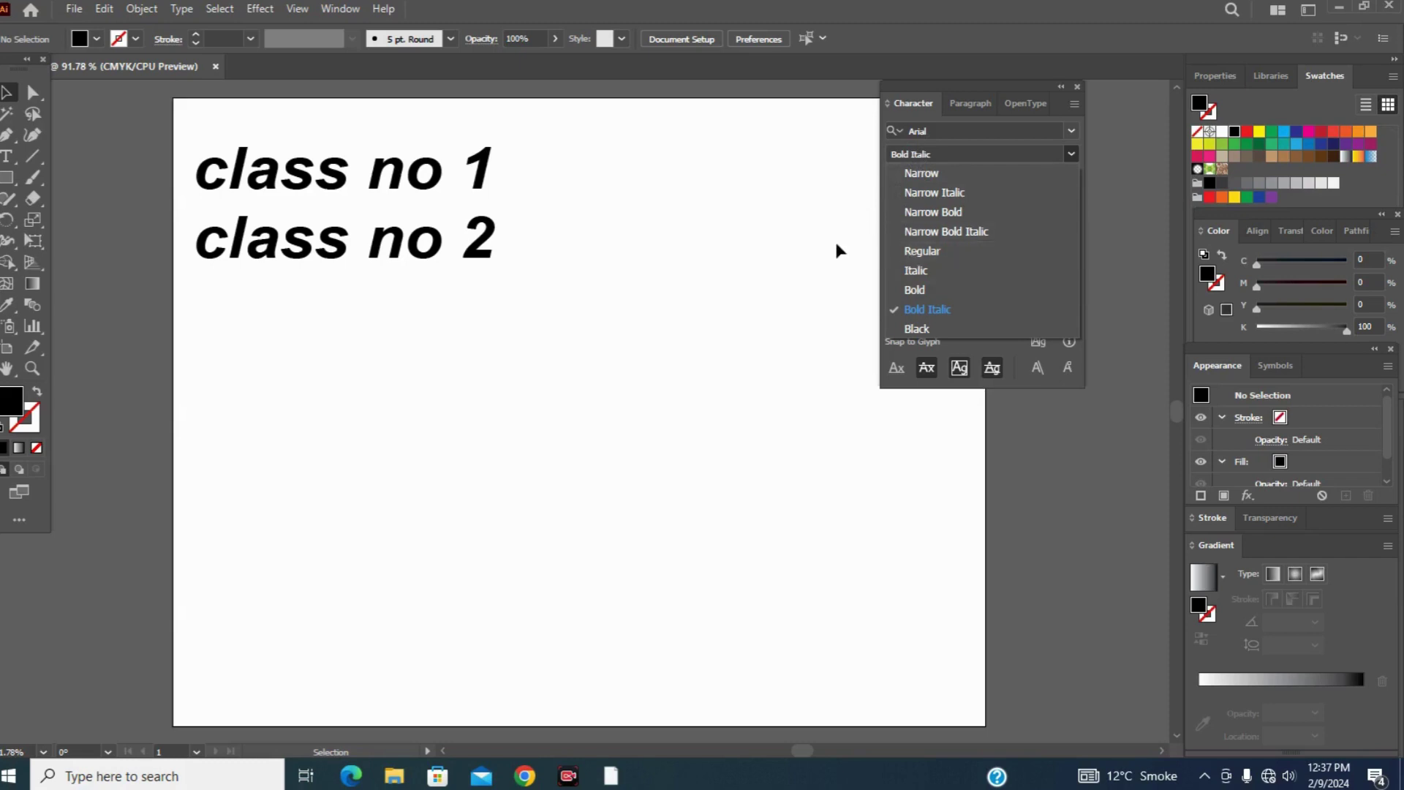
pyautogui.click(1094, 139)
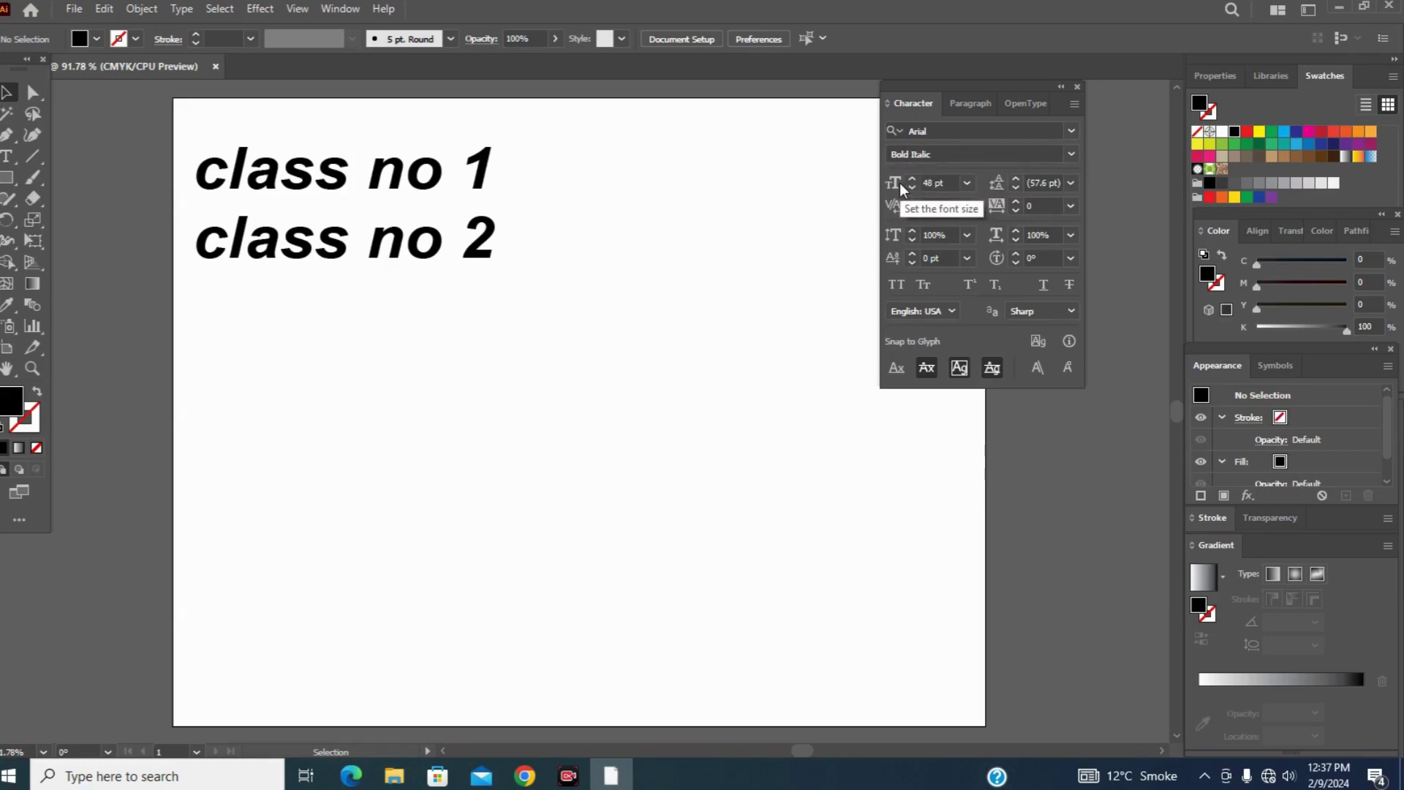
# Step: Review the preset font sizes and set the default font size to 100 pt with nothing selected
pyautogui.click(968, 179)
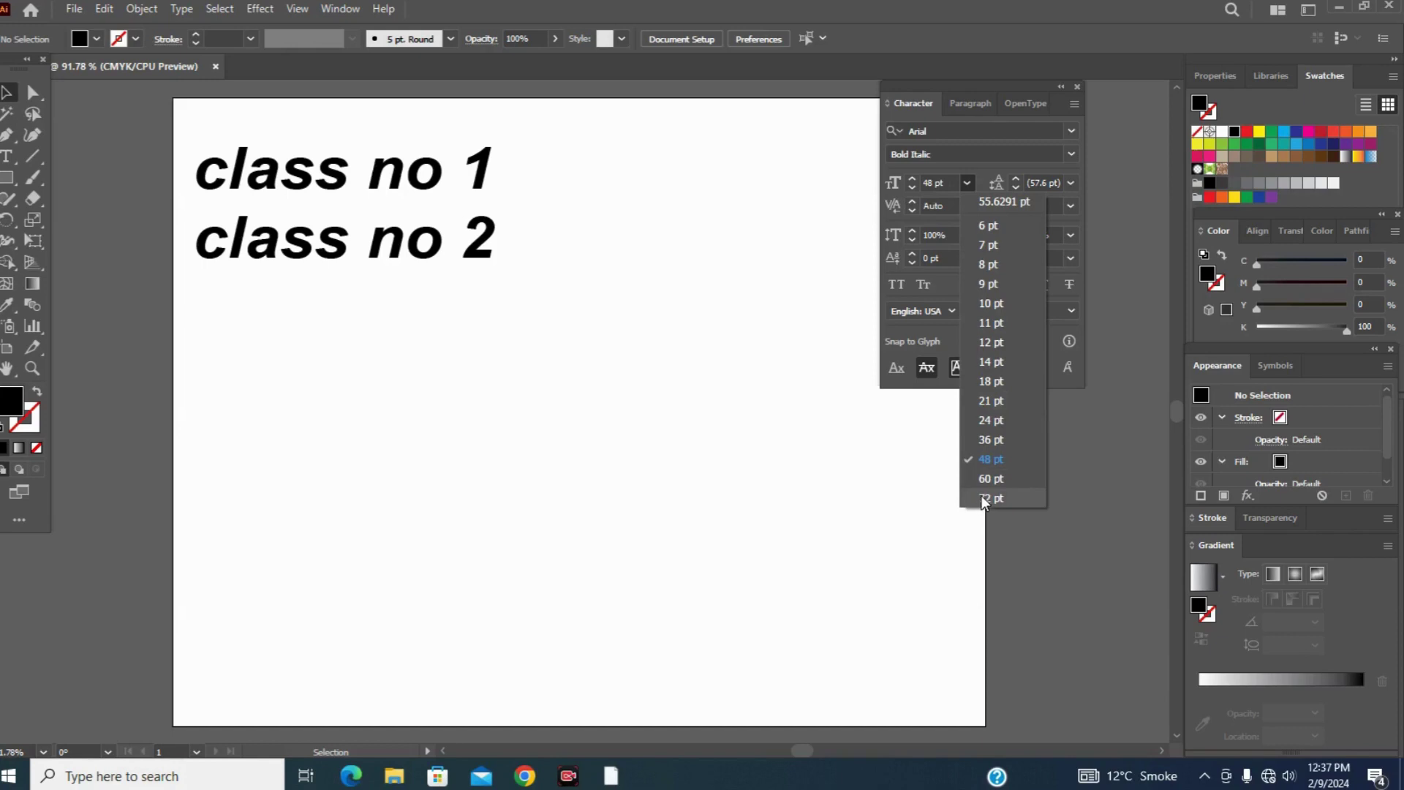
pyautogui.click(952, 183)
pyautogui.click(946, 183)
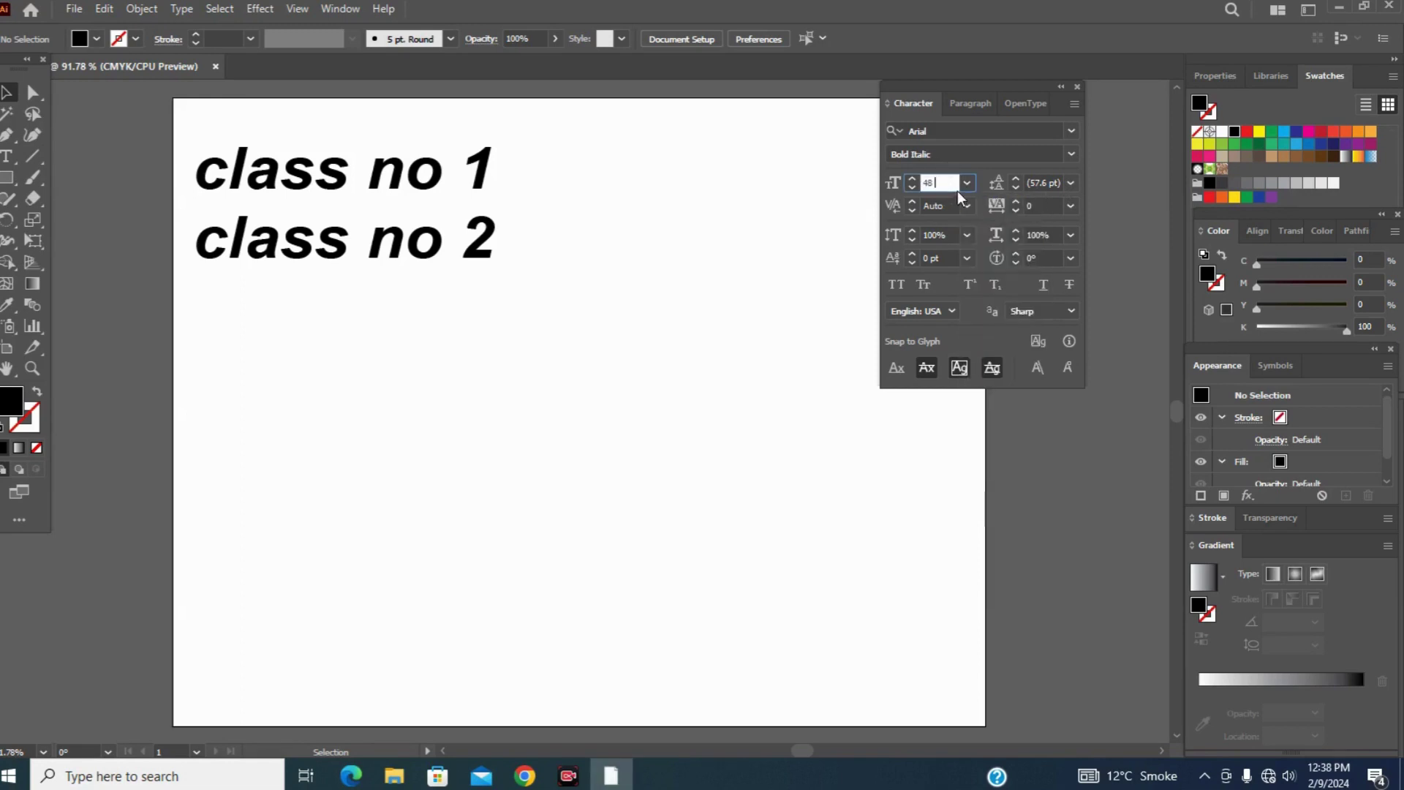
pyautogui.press('BackSpace')
pyautogui.press('BackSpace')
pyautogui.write('11')
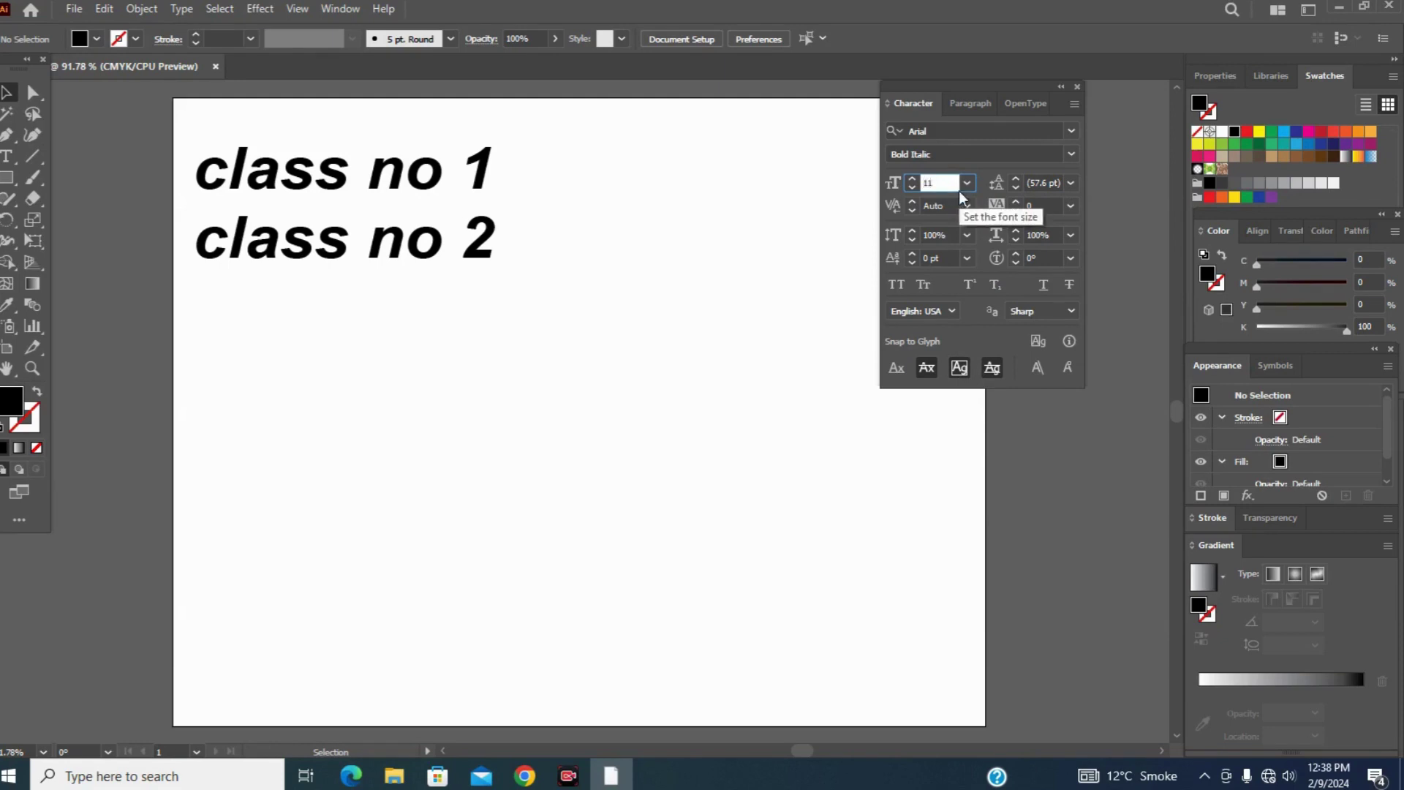
pyautogui.write('00')
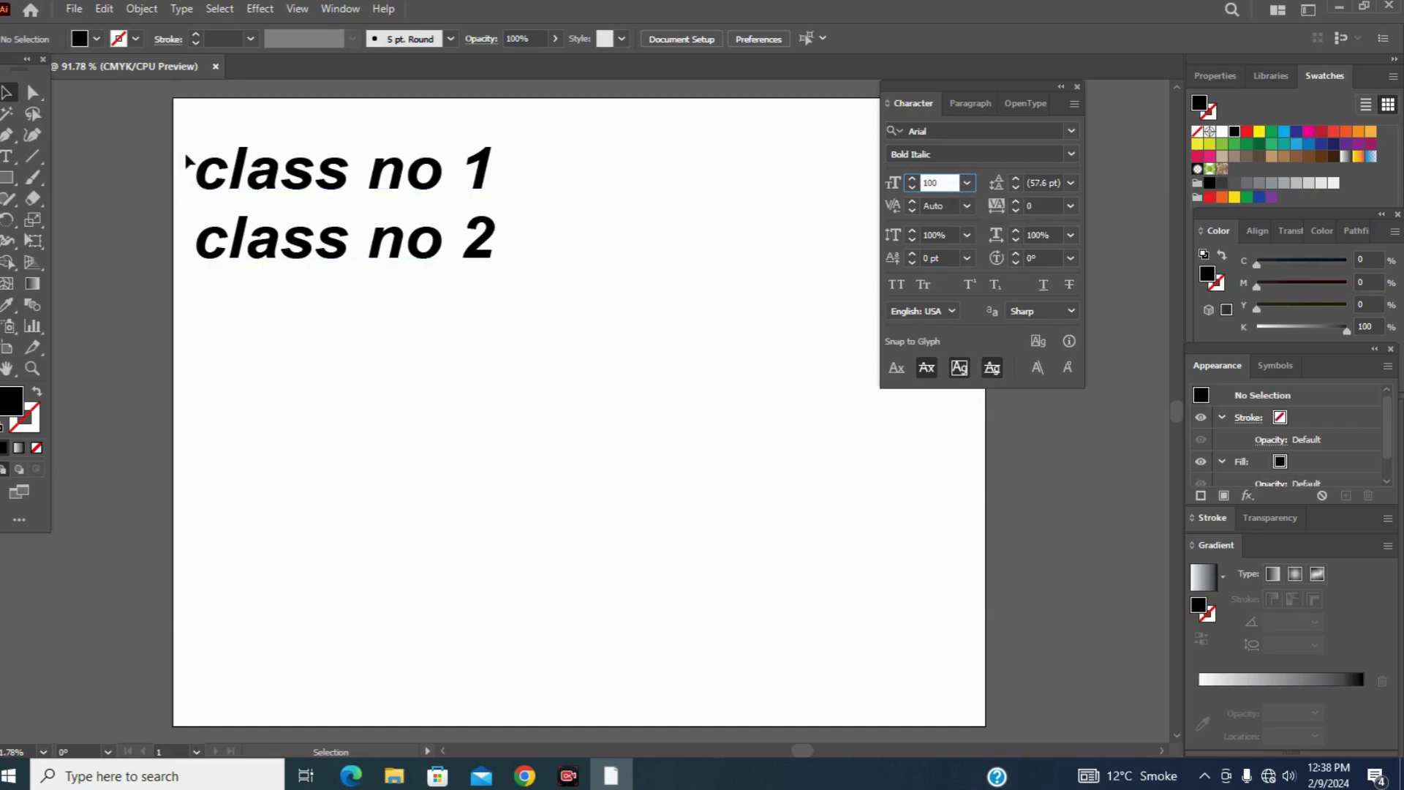
pyautogui.press('Return')
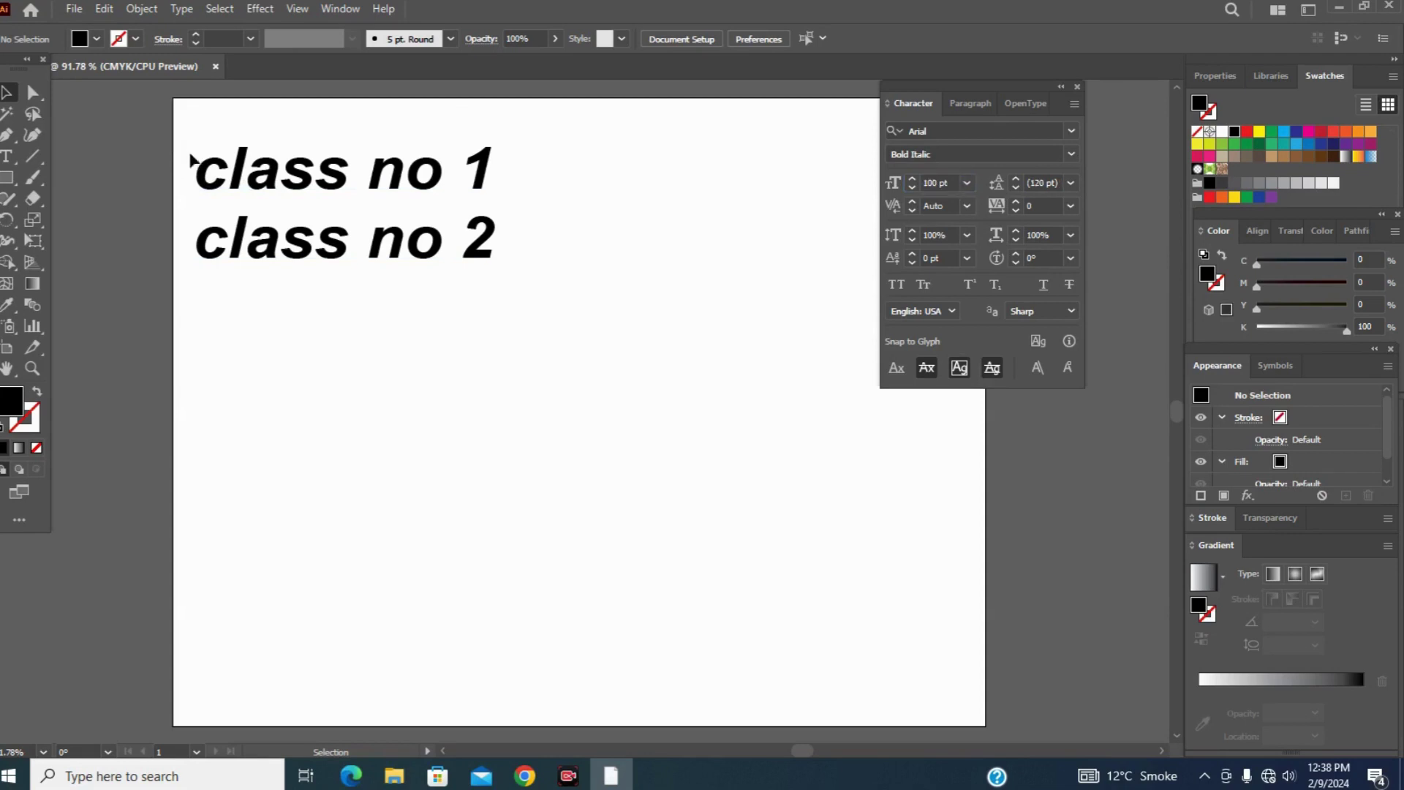
# Step: Select the class text block and increase its font size in single-point increments to 63 pt
pyautogui.moveTo(182, 143); pyautogui.dragTo(573, 316)
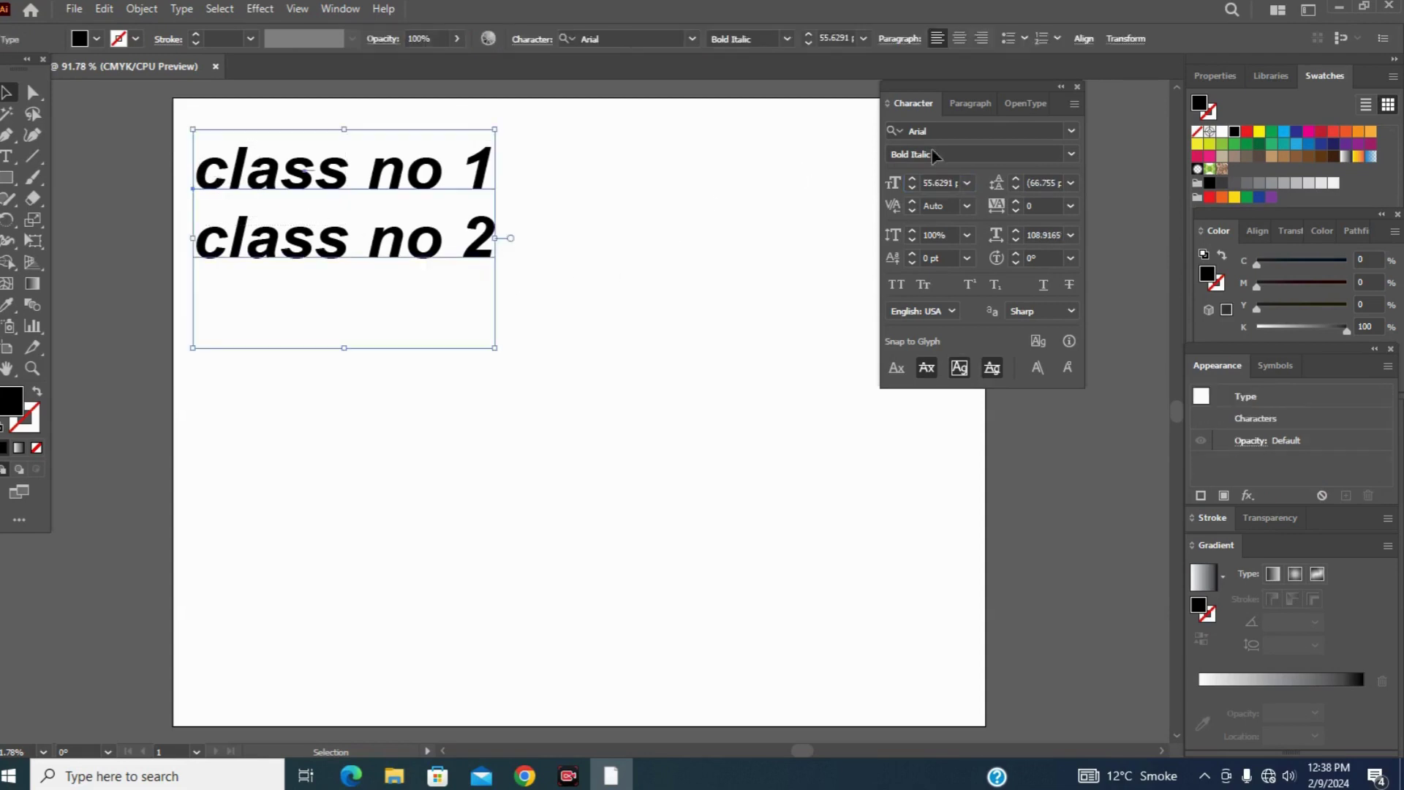
pyautogui.click(965, 183)
pyautogui.click(960, 185)
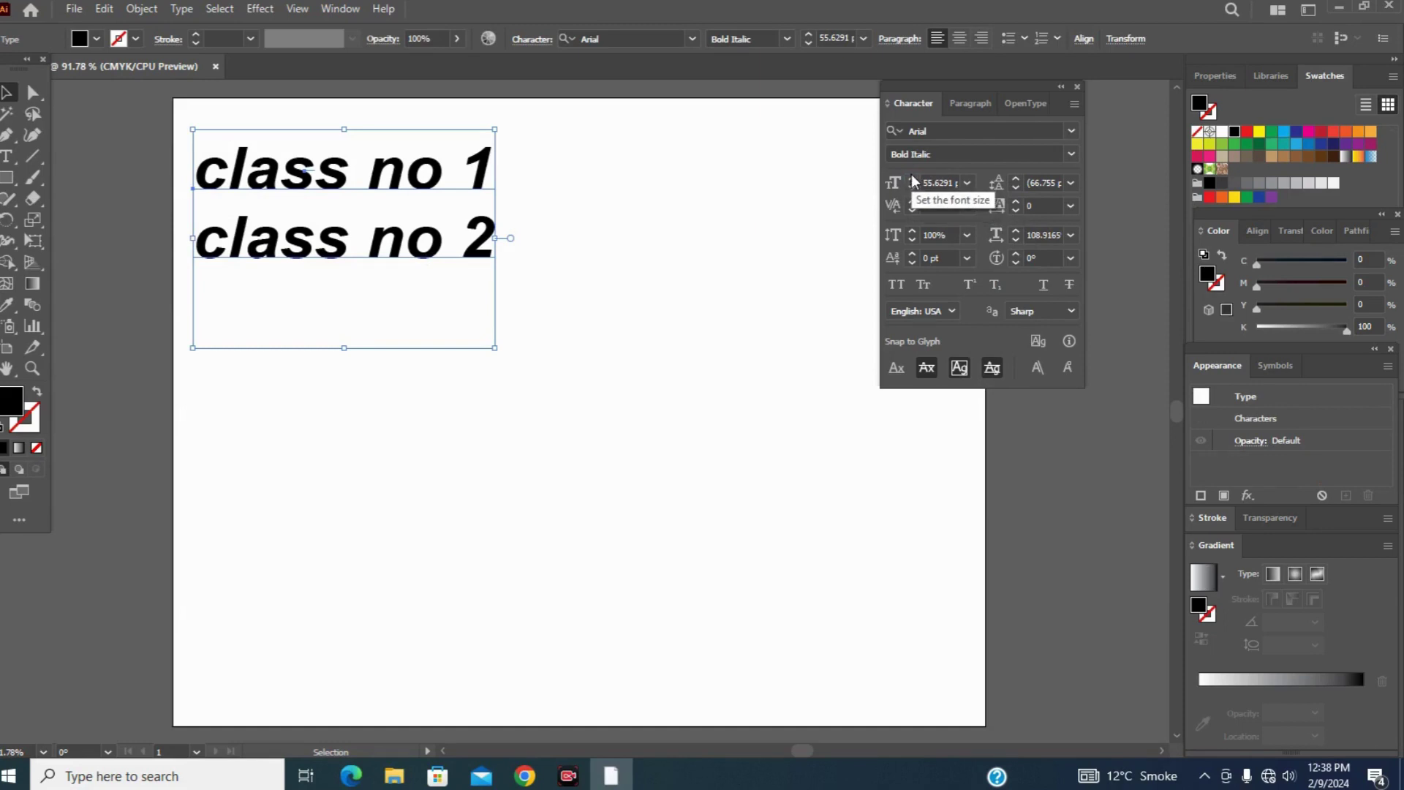
pyautogui.click(912, 179)
pyautogui.click(912, 180)
pyautogui.click(912, 179)
pyautogui.click(911, 180)
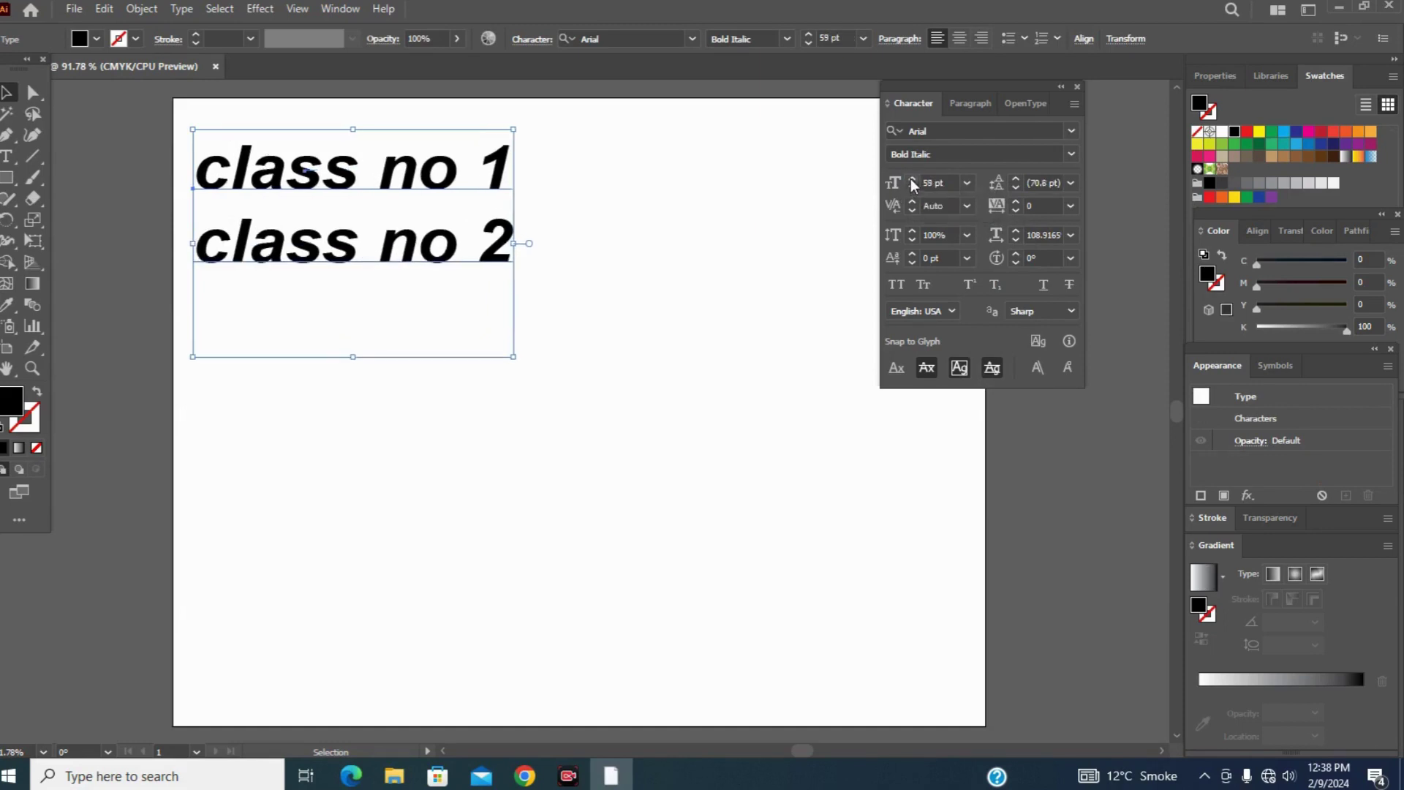
pyautogui.click(911, 179)
pyautogui.click(911, 179)
pyautogui.click(911, 179)
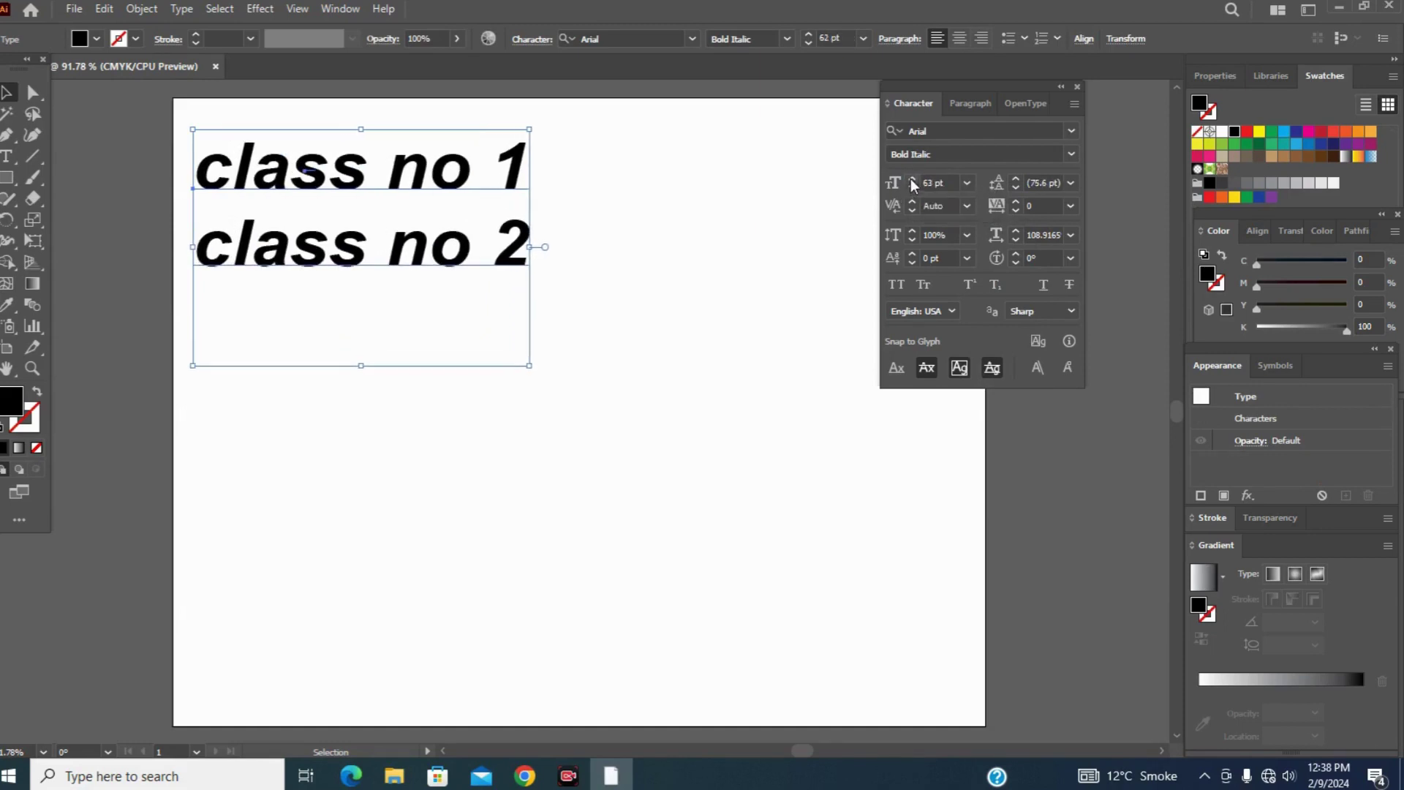
pyautogui.click(912, 179)
# Step: Set the font size of the selected class text block to 100 pt
pyautogui.click(959, 184)
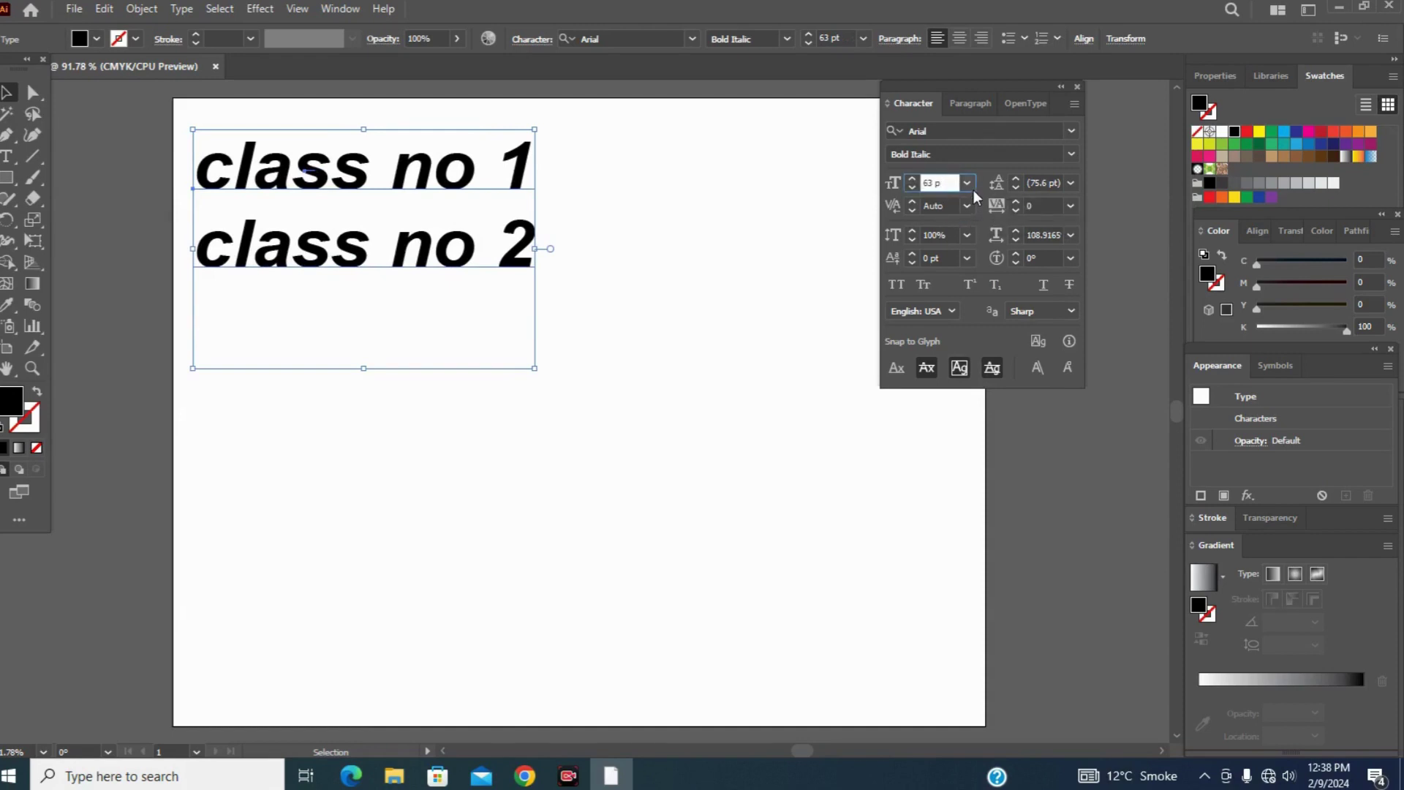
pyautogui.press('BackSpace')
pyautogui.press('BackSpace')
pyautogui.write('1')
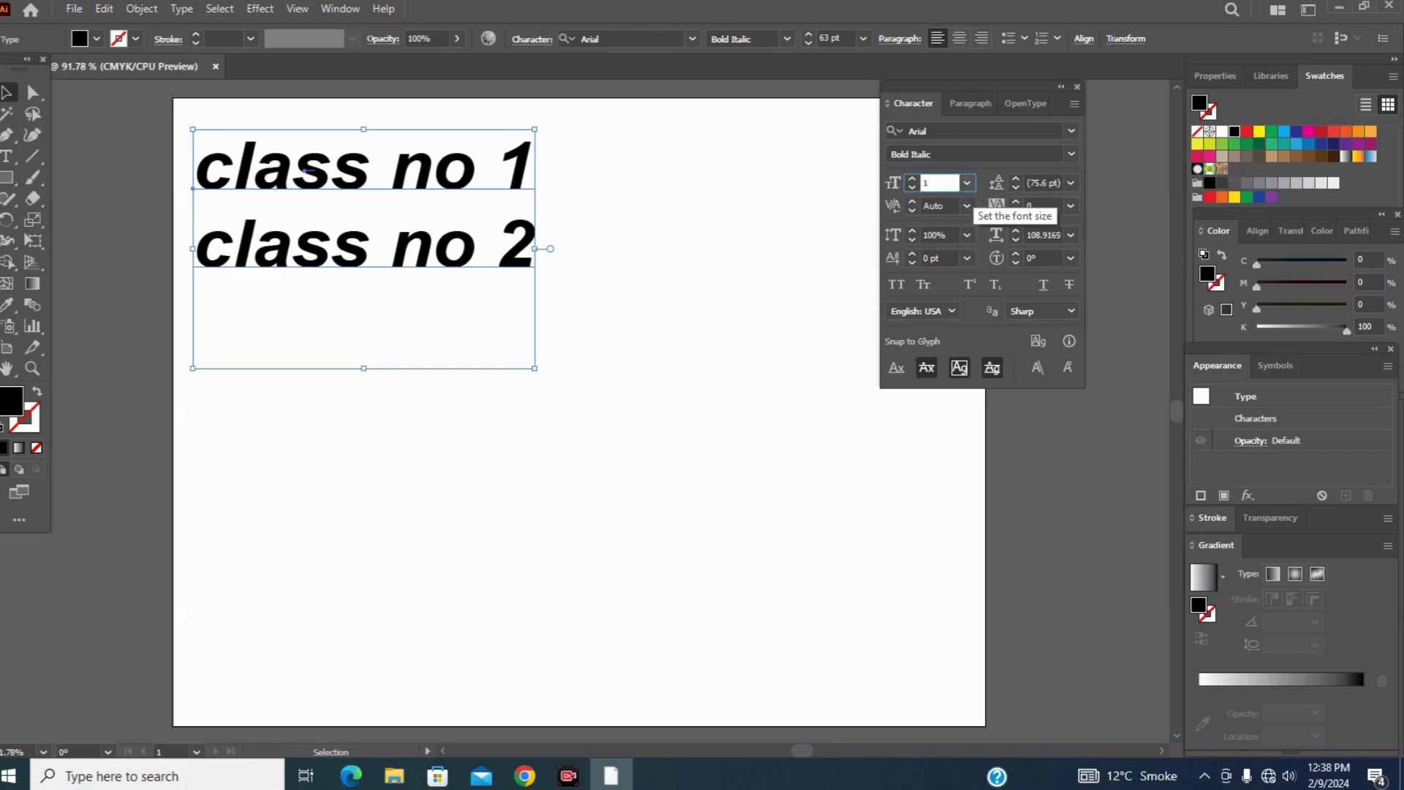
pyautogui.write('00')
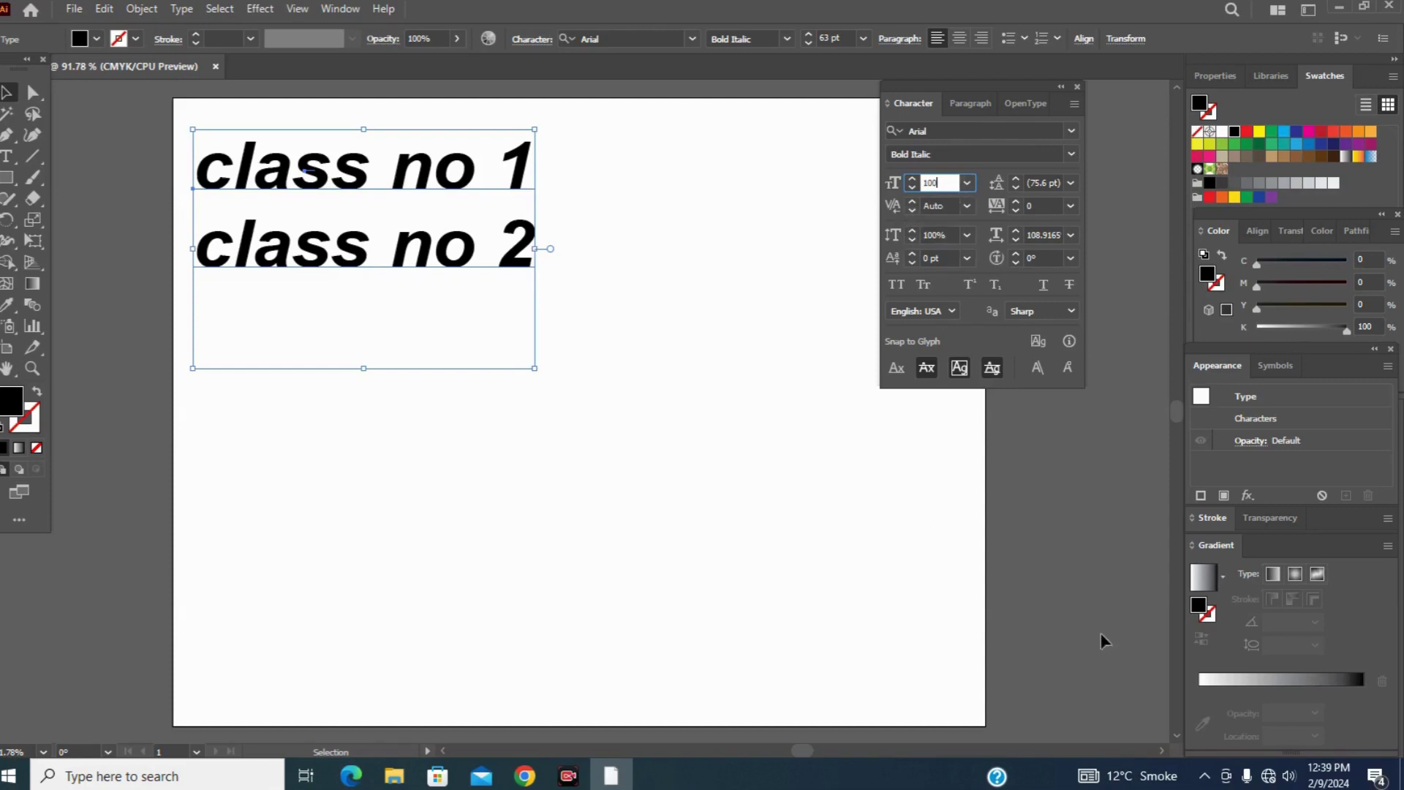
pyautogui.press('Return')
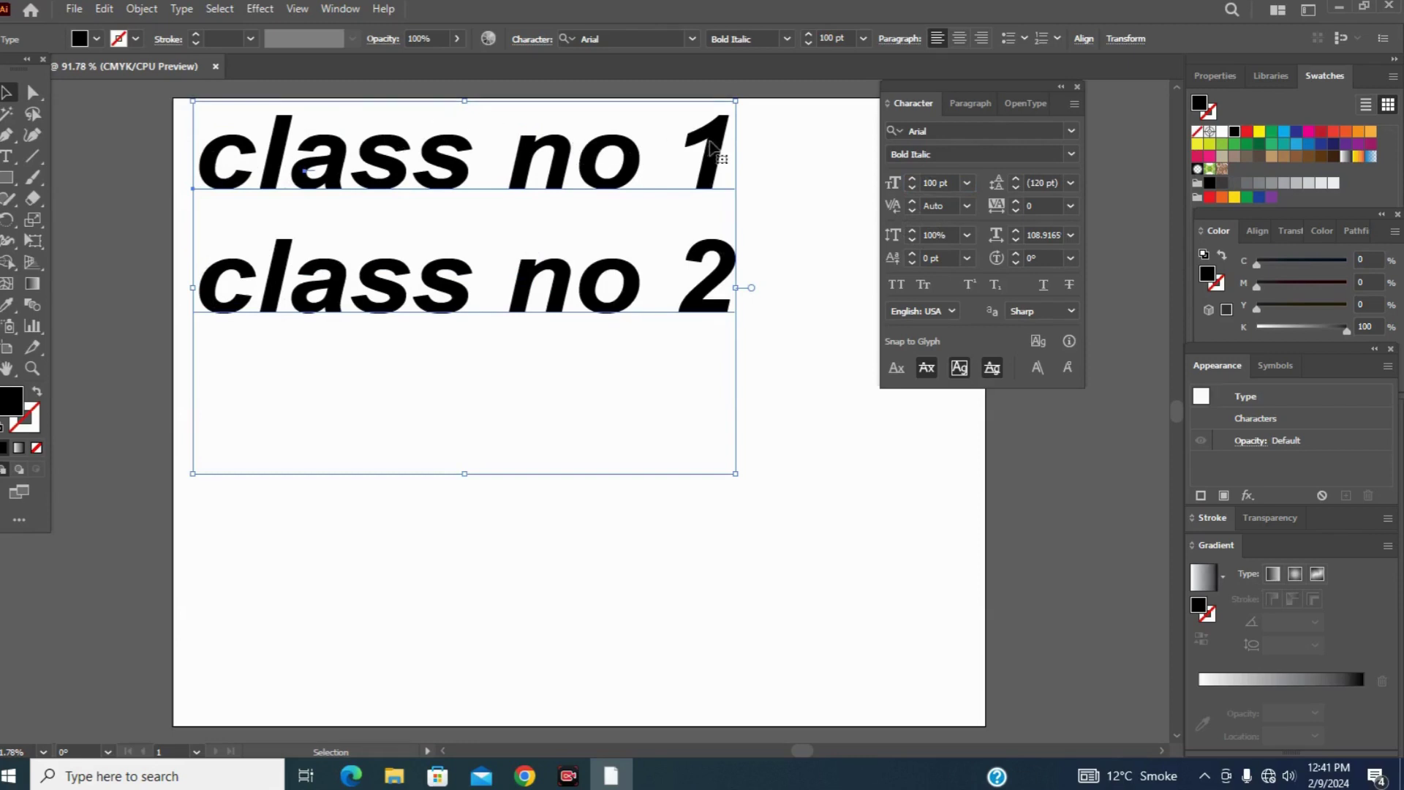
# Step: Delete the class text block from the artboard
pyautogui.press('Delete')
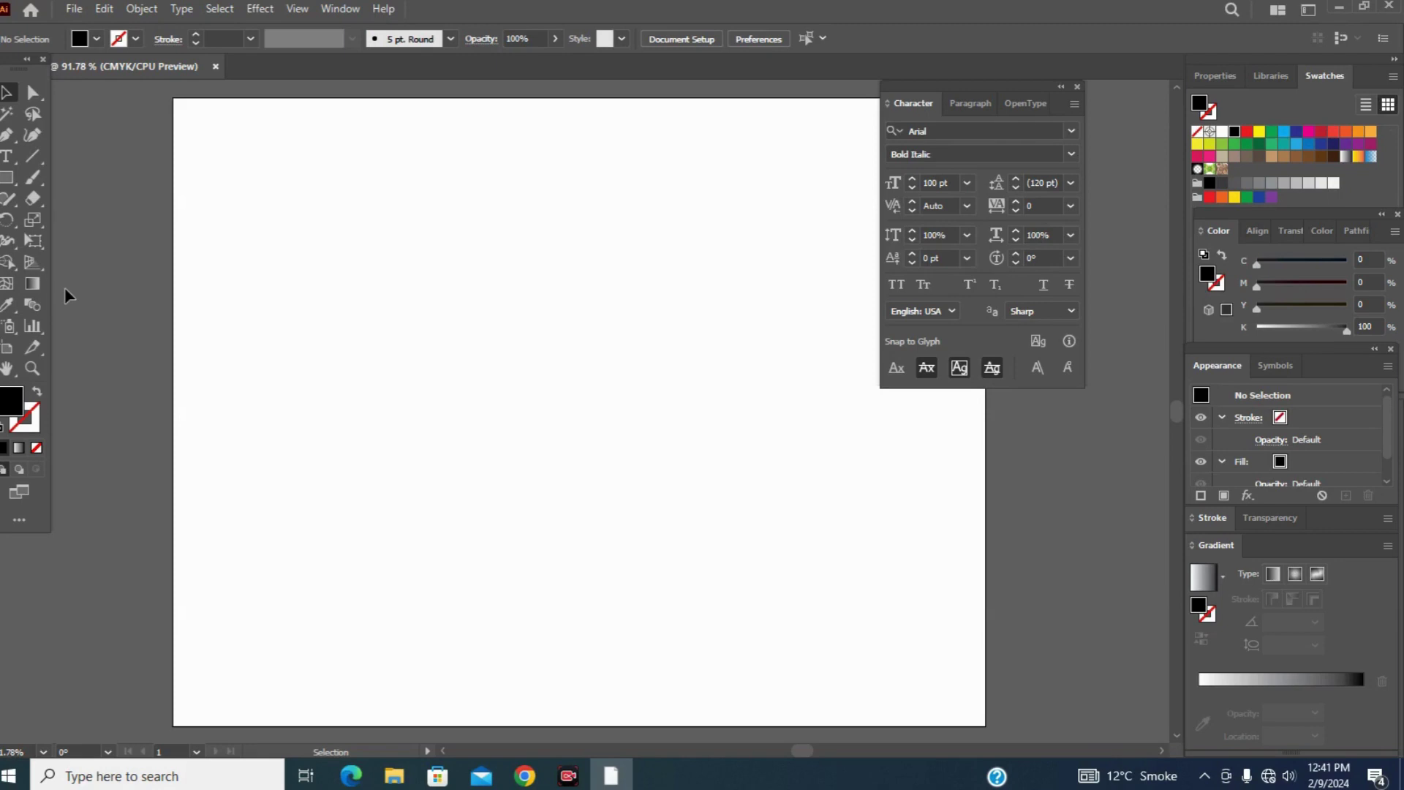
pyautogui.press('y')
pyautogui.press('e')
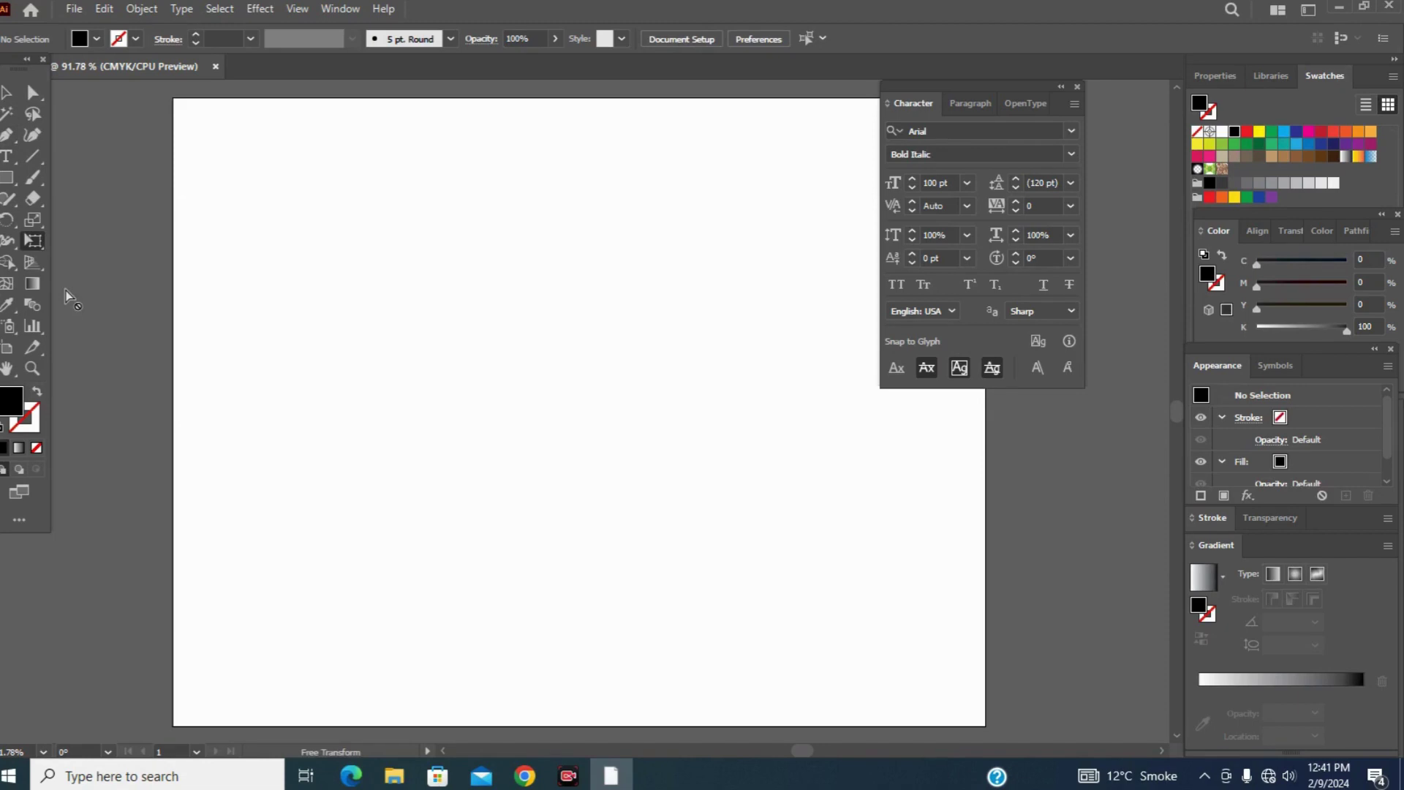
# Step: Create point text reading "type" in the upper middle of the artboard, replacing the placeholder text
pyautogui.click(7, 156)
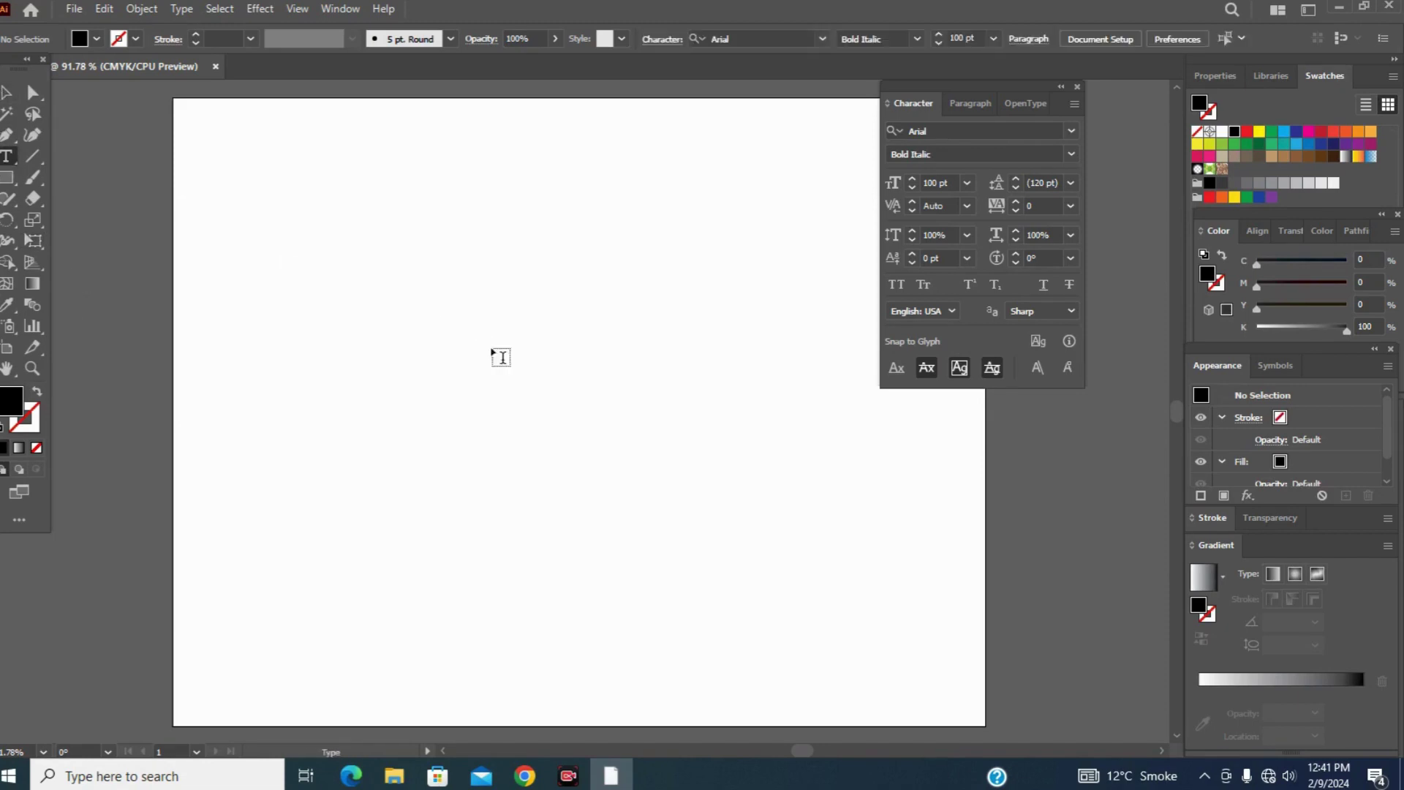
pyautogui.moveTo(421, 305)
pyautogui.mouseDown()
pyautogui.moveTo(489, 336)
pyautogui.moveTo(424, 309)
pyautogui.mouseUp()
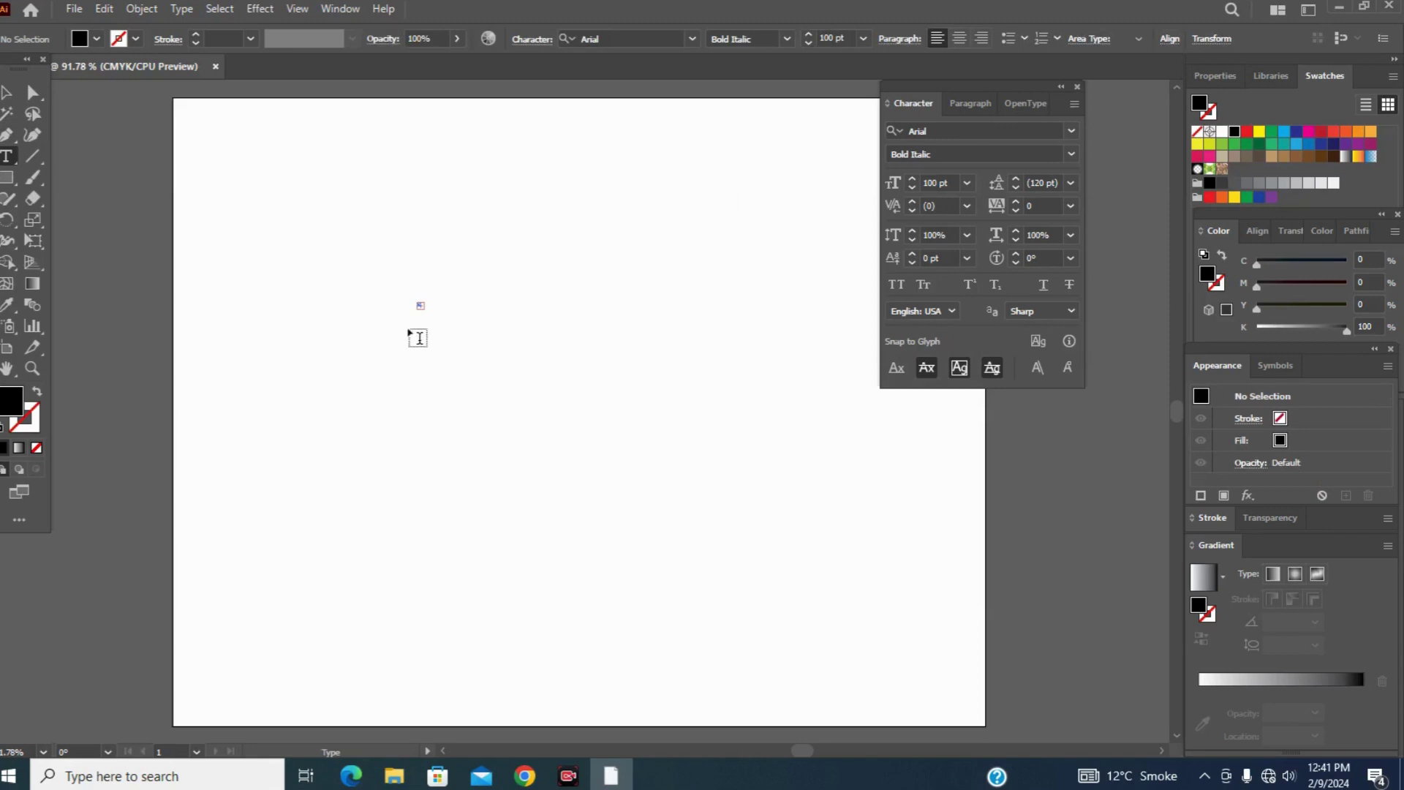
pyautogui.click(419, 349)
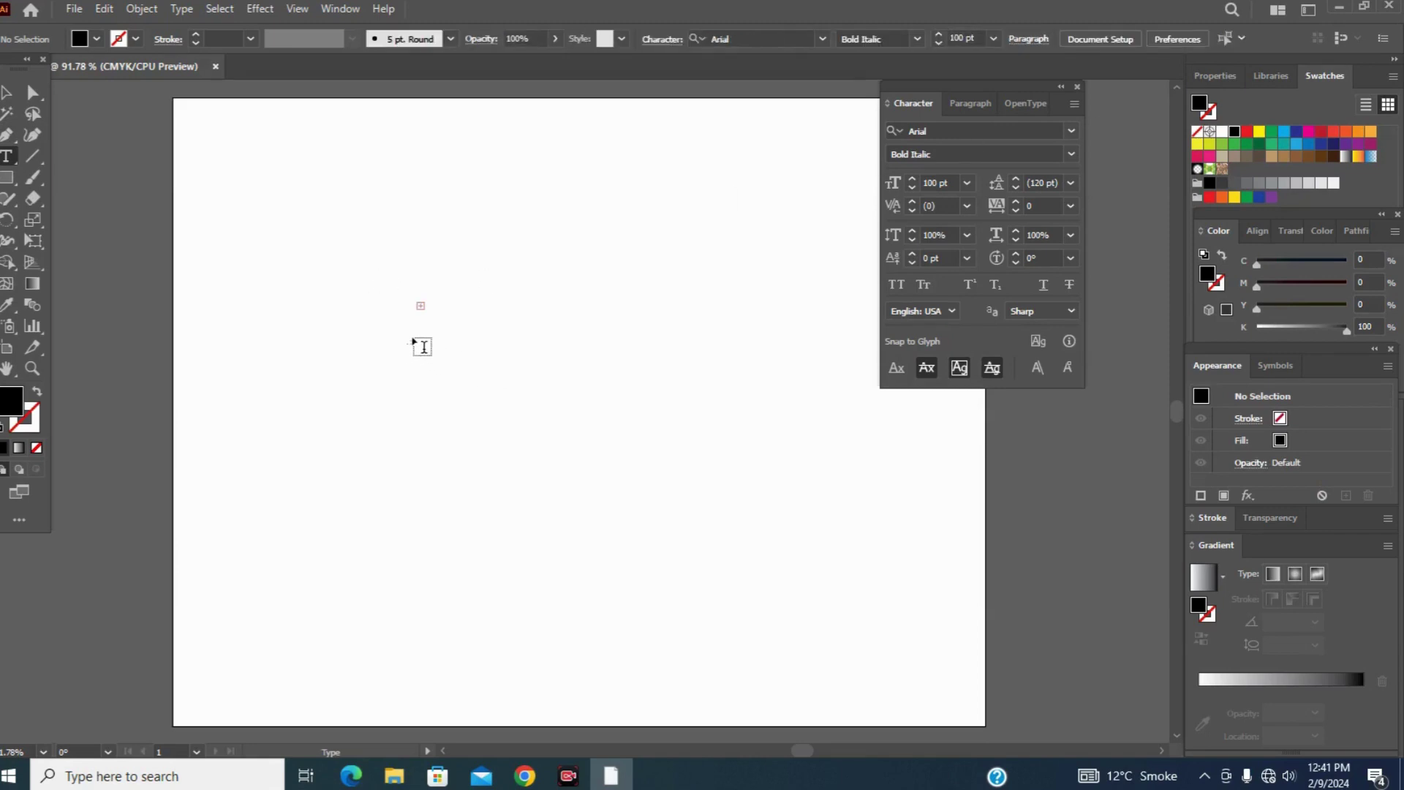
pyautogui.click(418, 340)
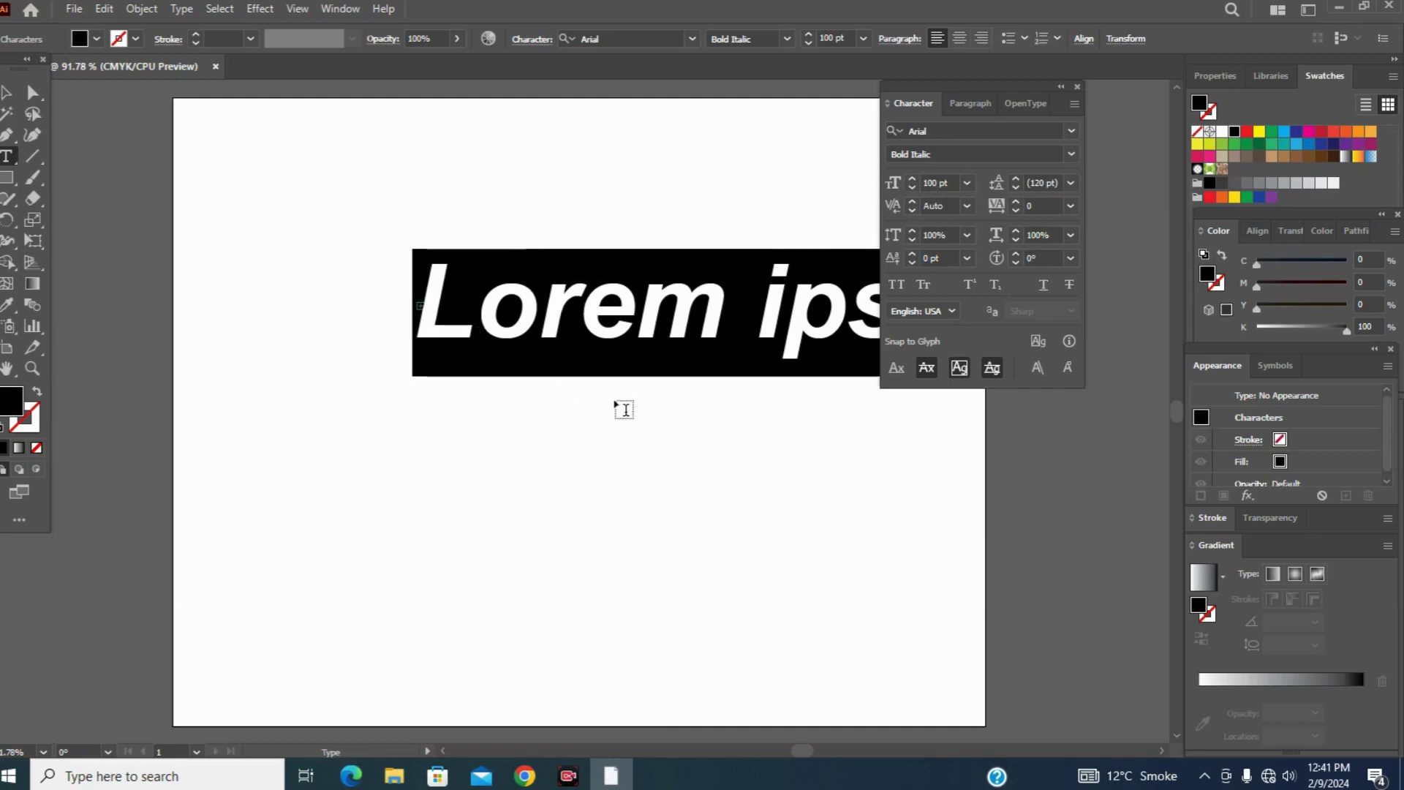
pyautogui.press('BackSpace')
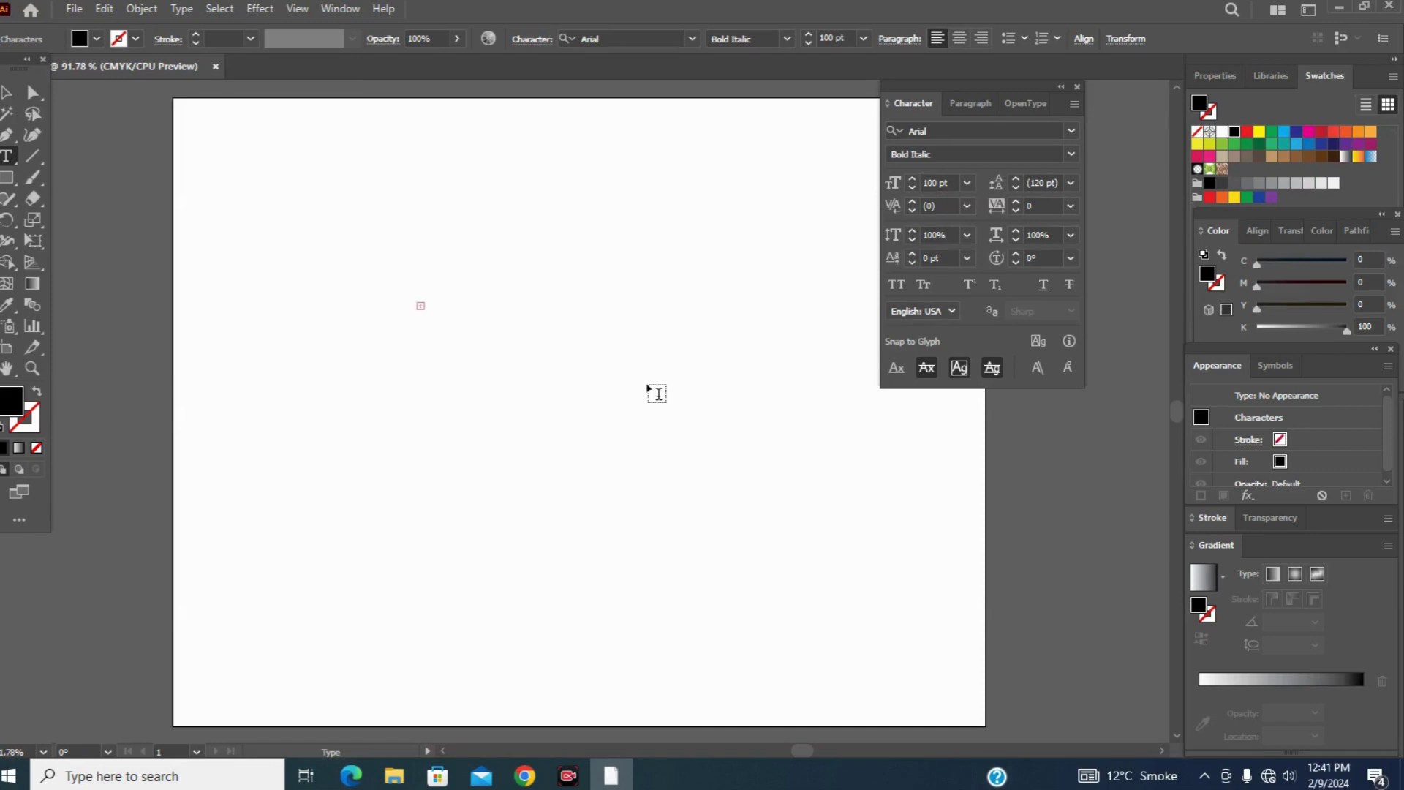
pyautogui.write('ype')
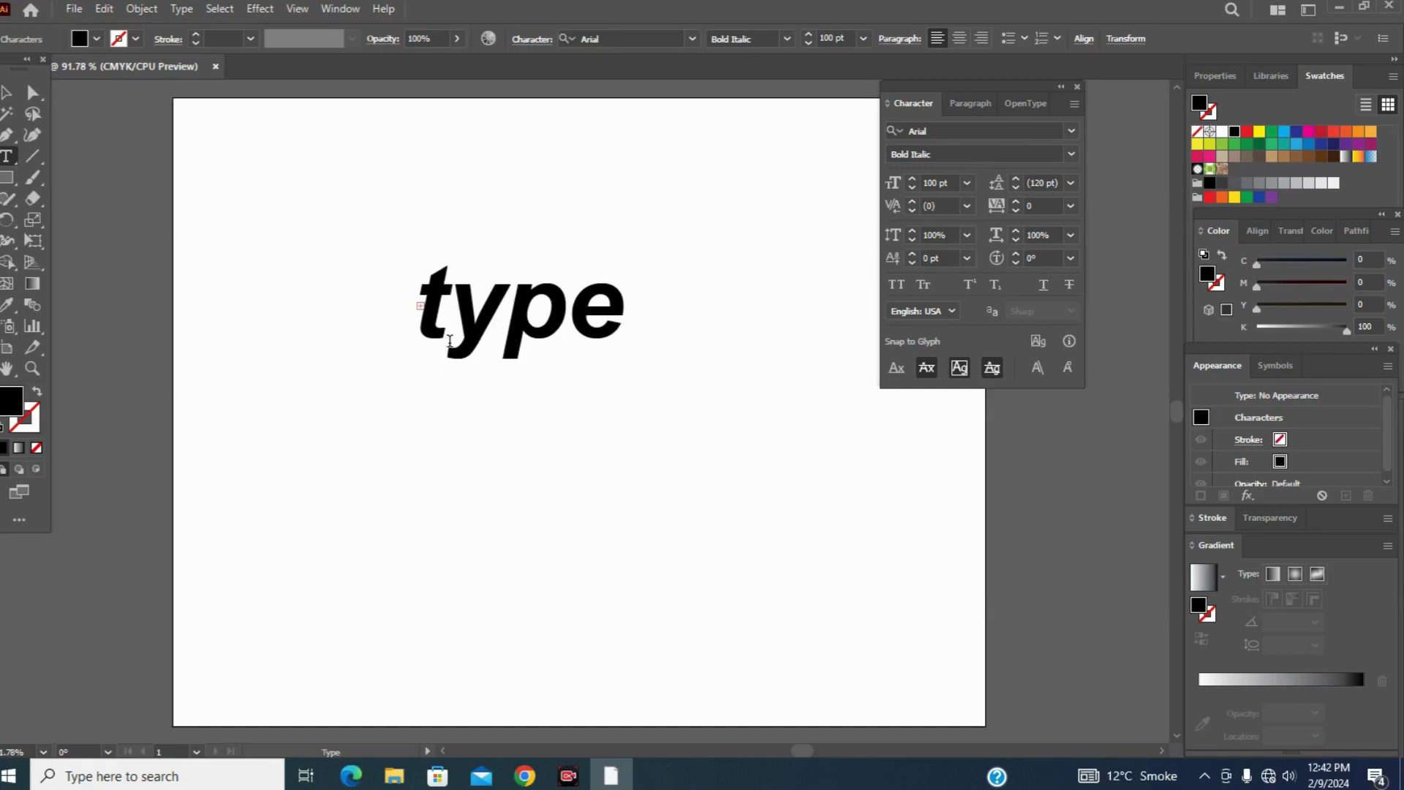
# Step: Set the kerning between the letters t and y of "type" to -100
pyautogui.click(967, 207)
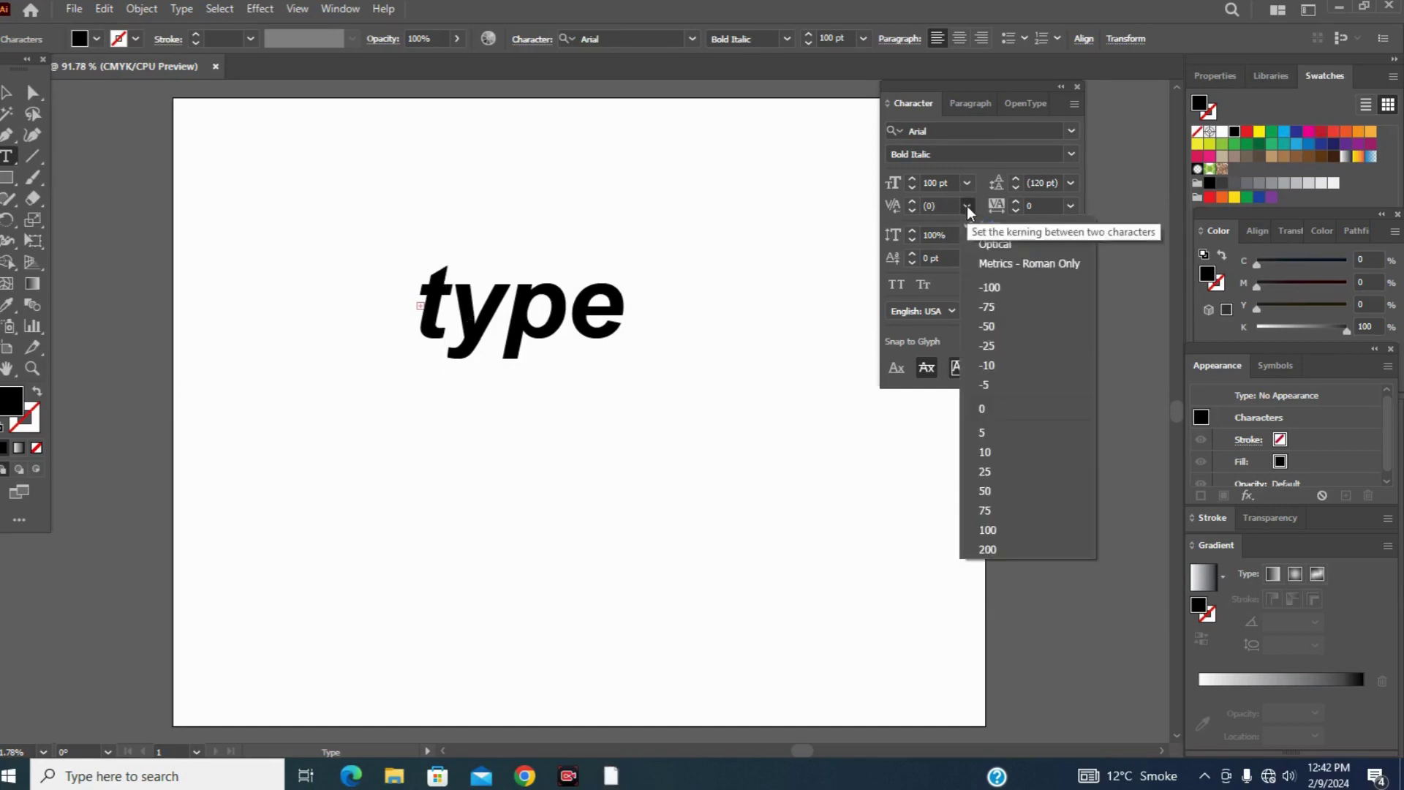
pyautogui.click(996, 293)
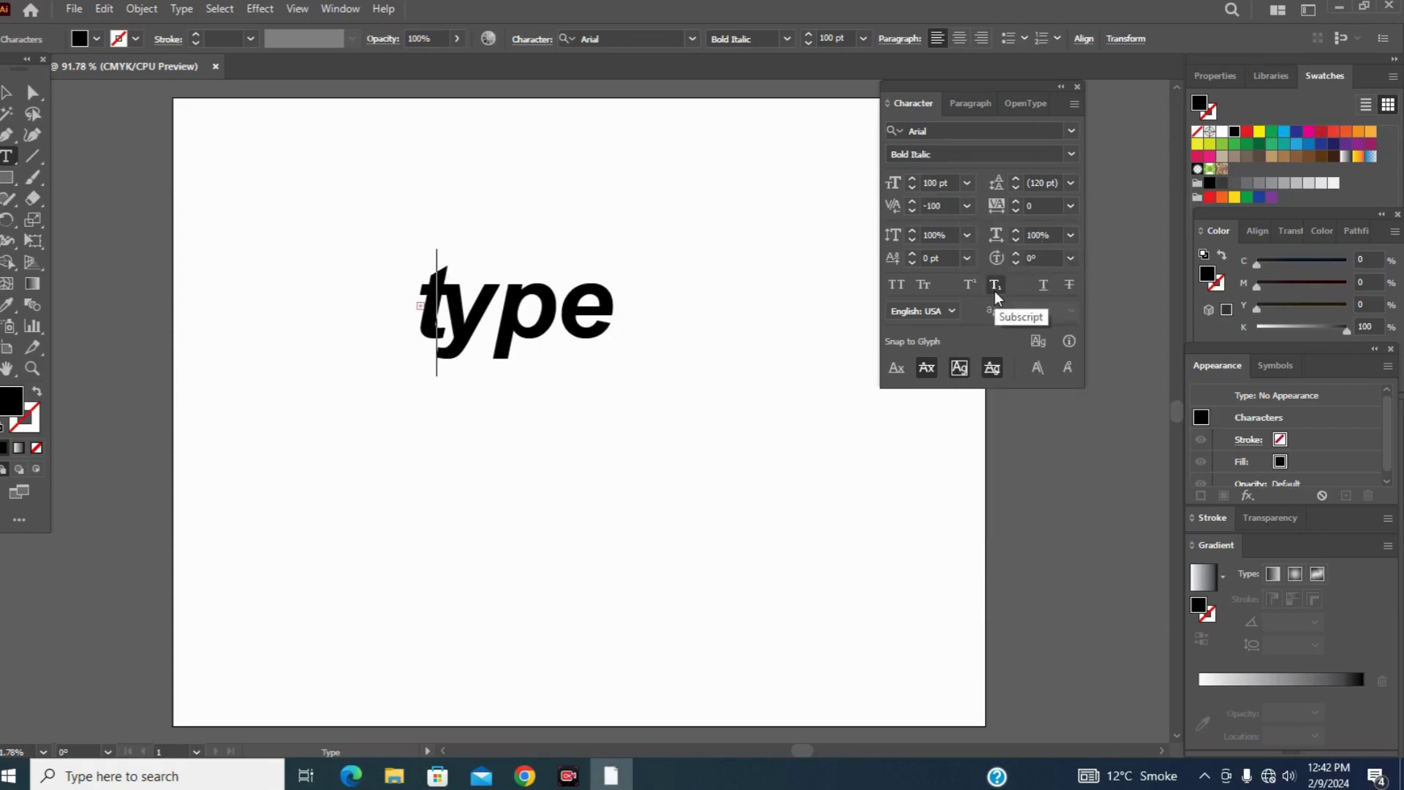
pyautogui.click(967, 207)
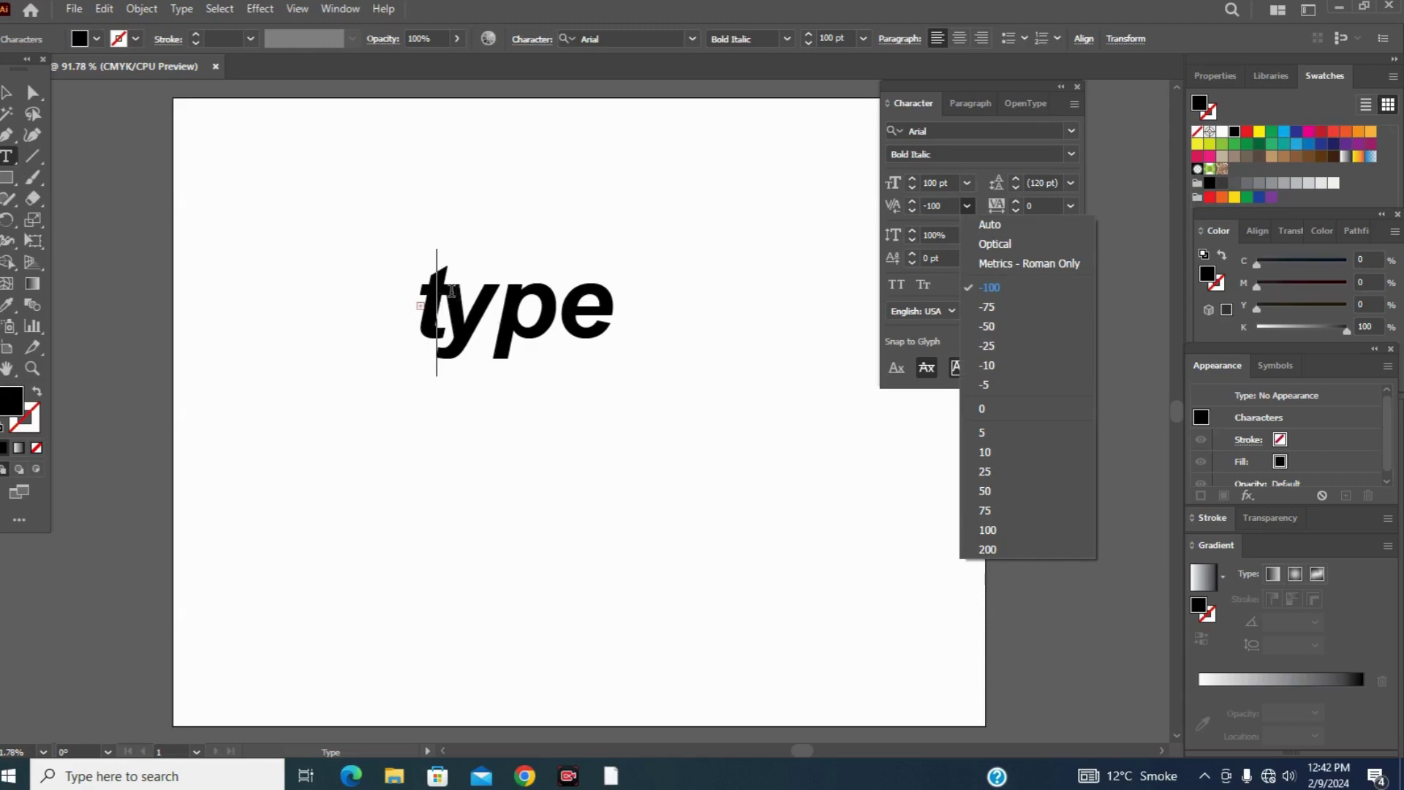
# Step: Loosen the kerning between the t and y slightly to -95, and set it to -10
pyautogui.press('alt')
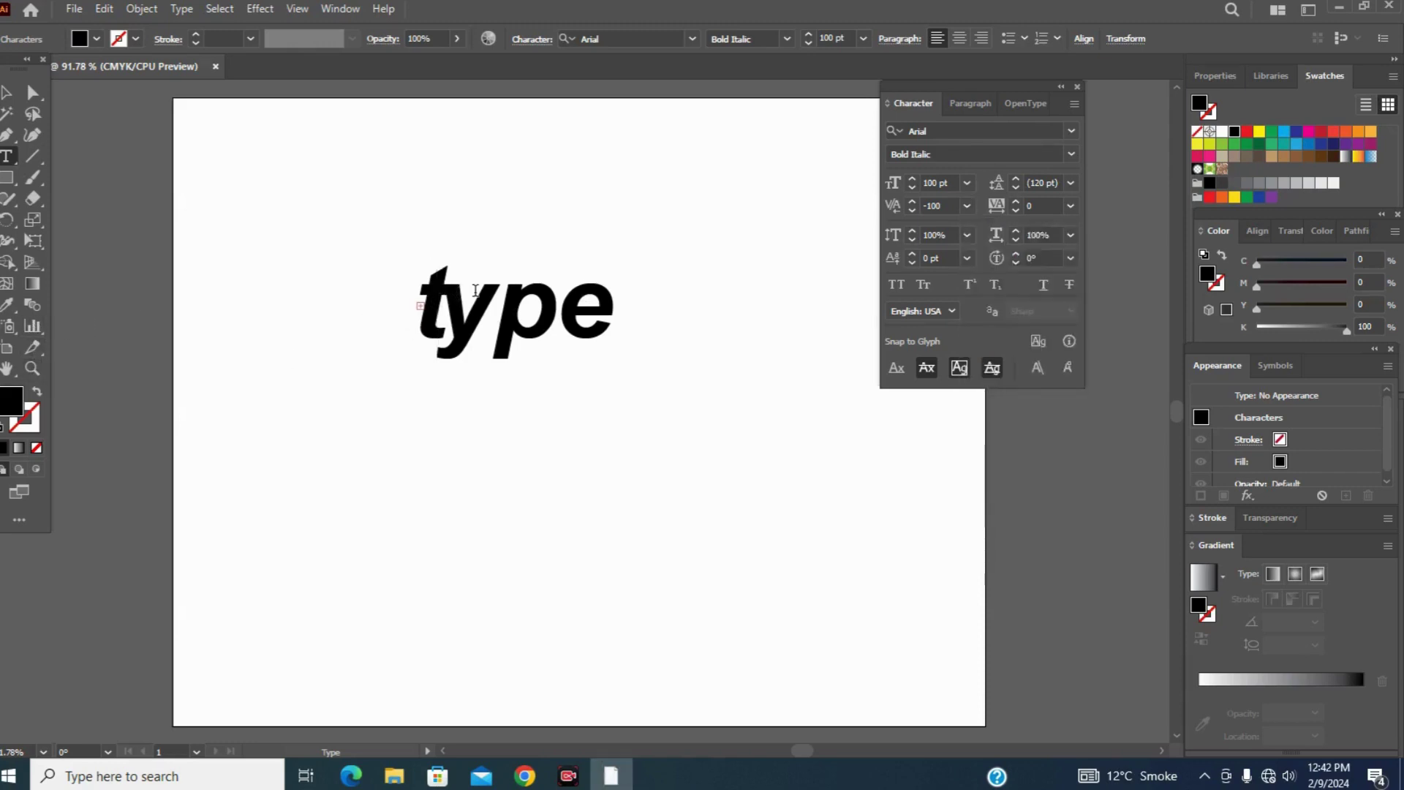
pyautogui.scroll(2, 474, 298)
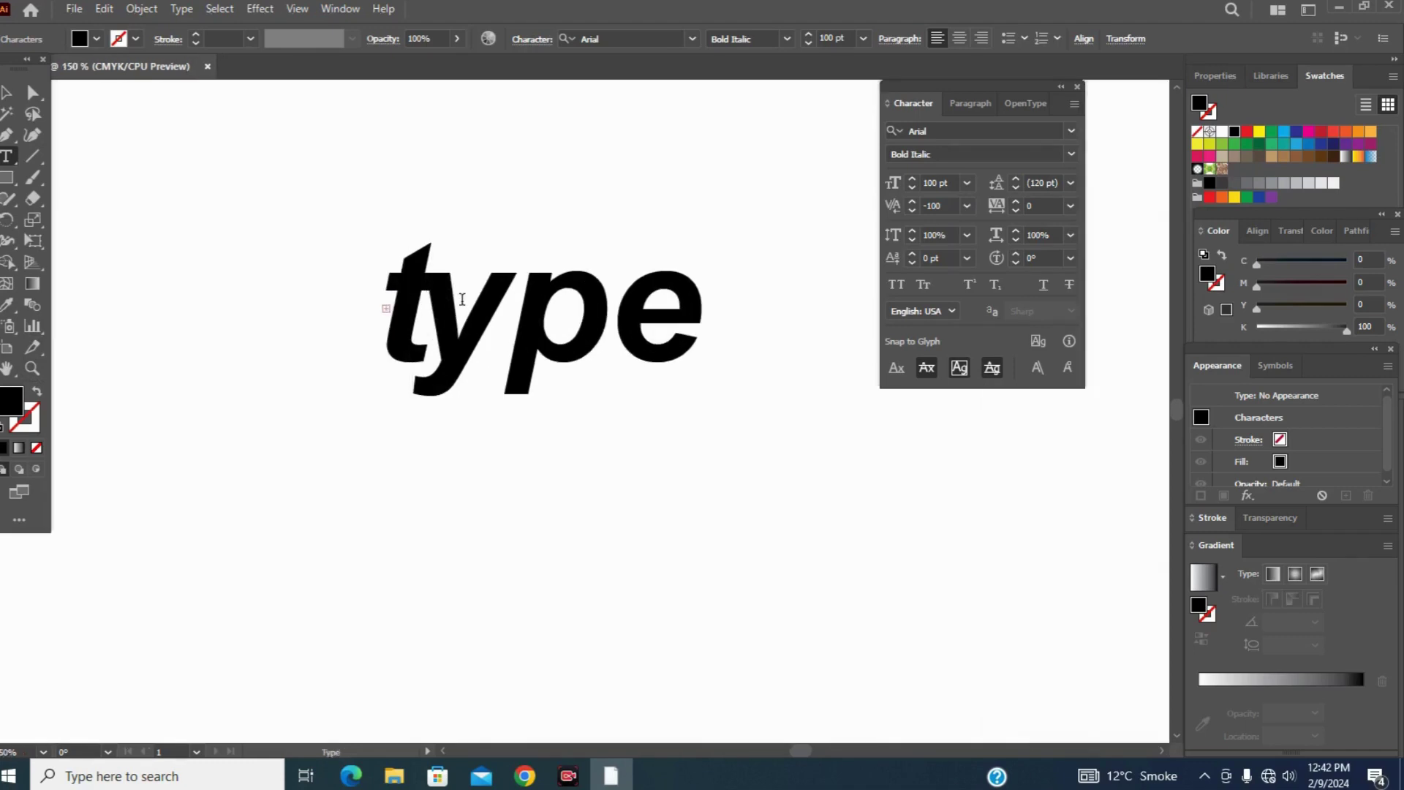
pyautogui.click(967, 206)
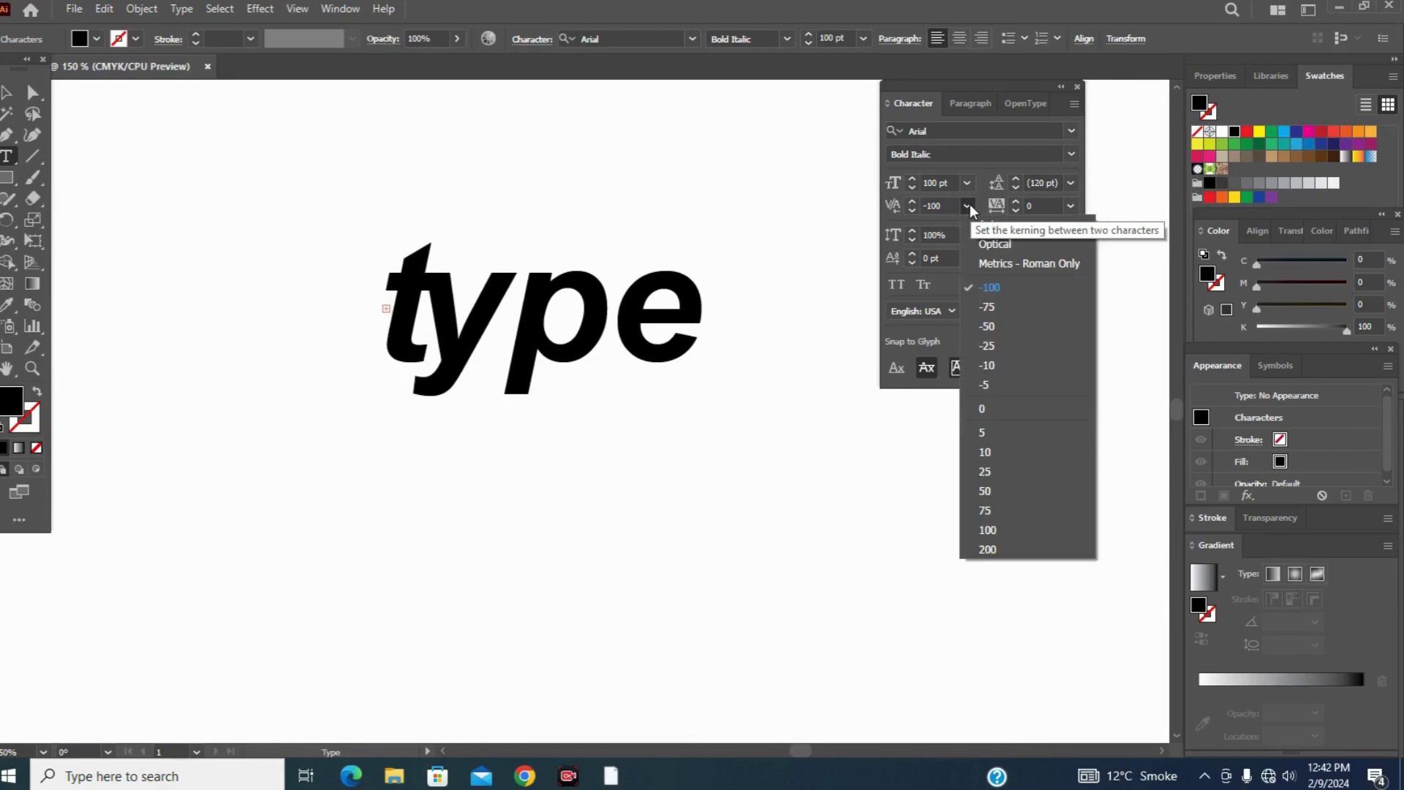
pyautogui.click(912, 217)
pyautogui.click(914, 207)
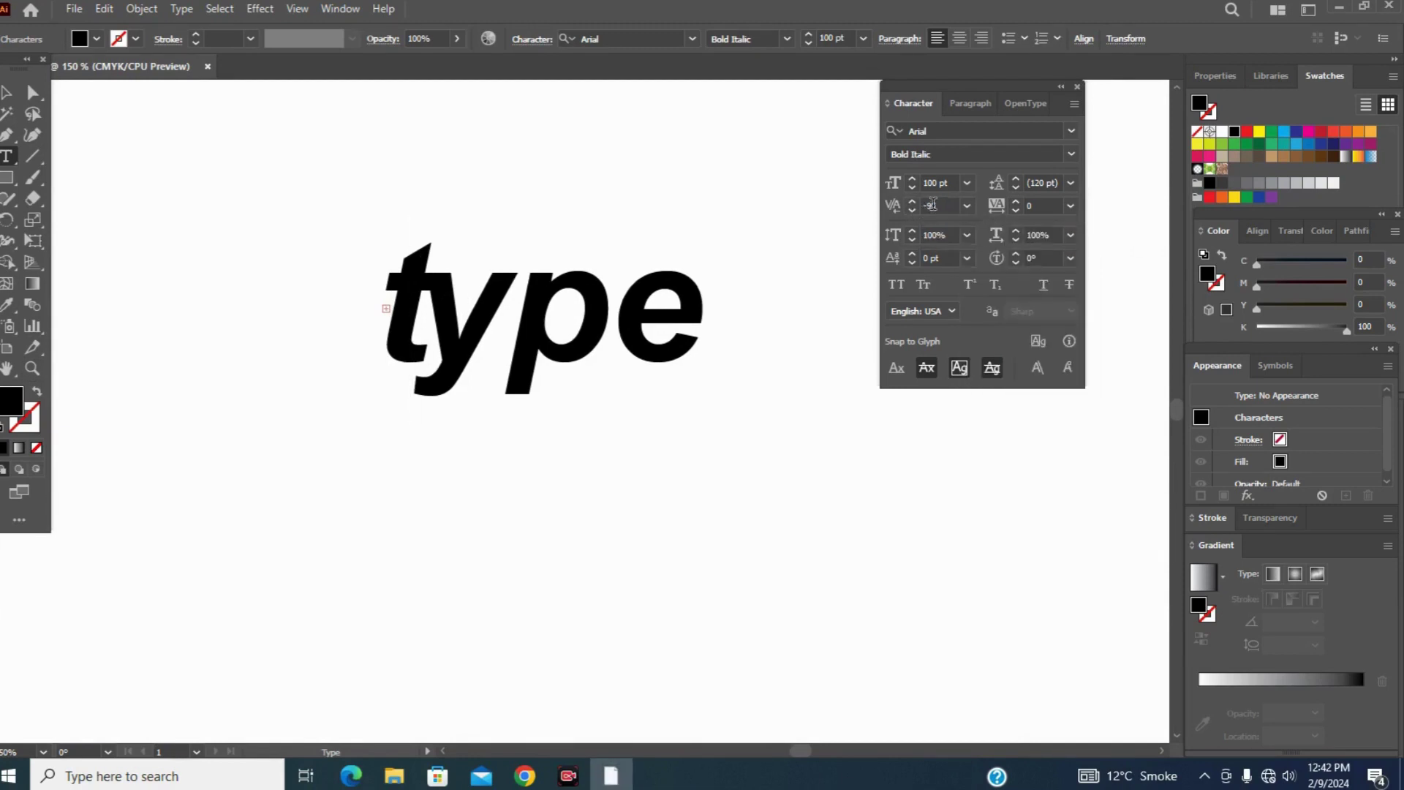
pyautogui.click(967, 205)
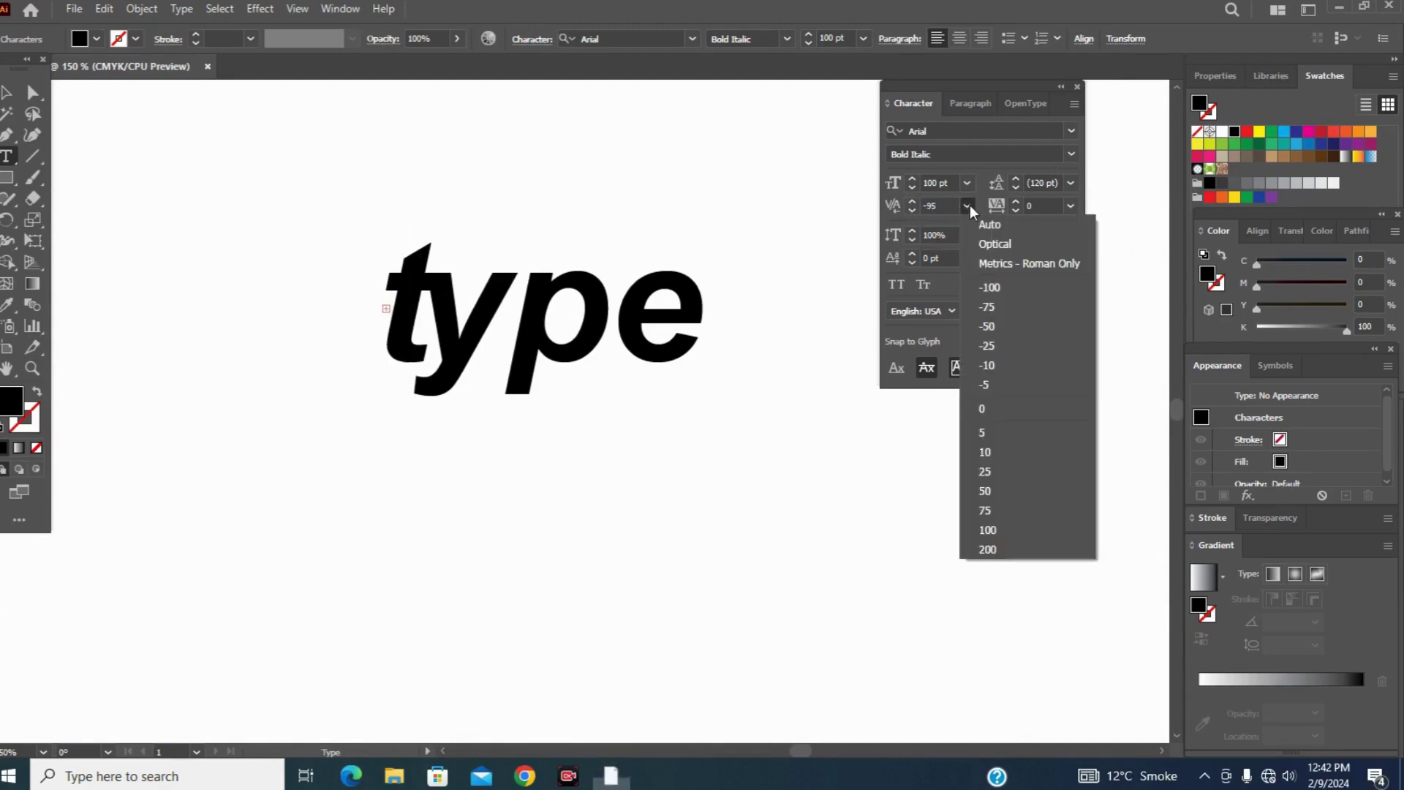
pyautogui.click(988, 366)
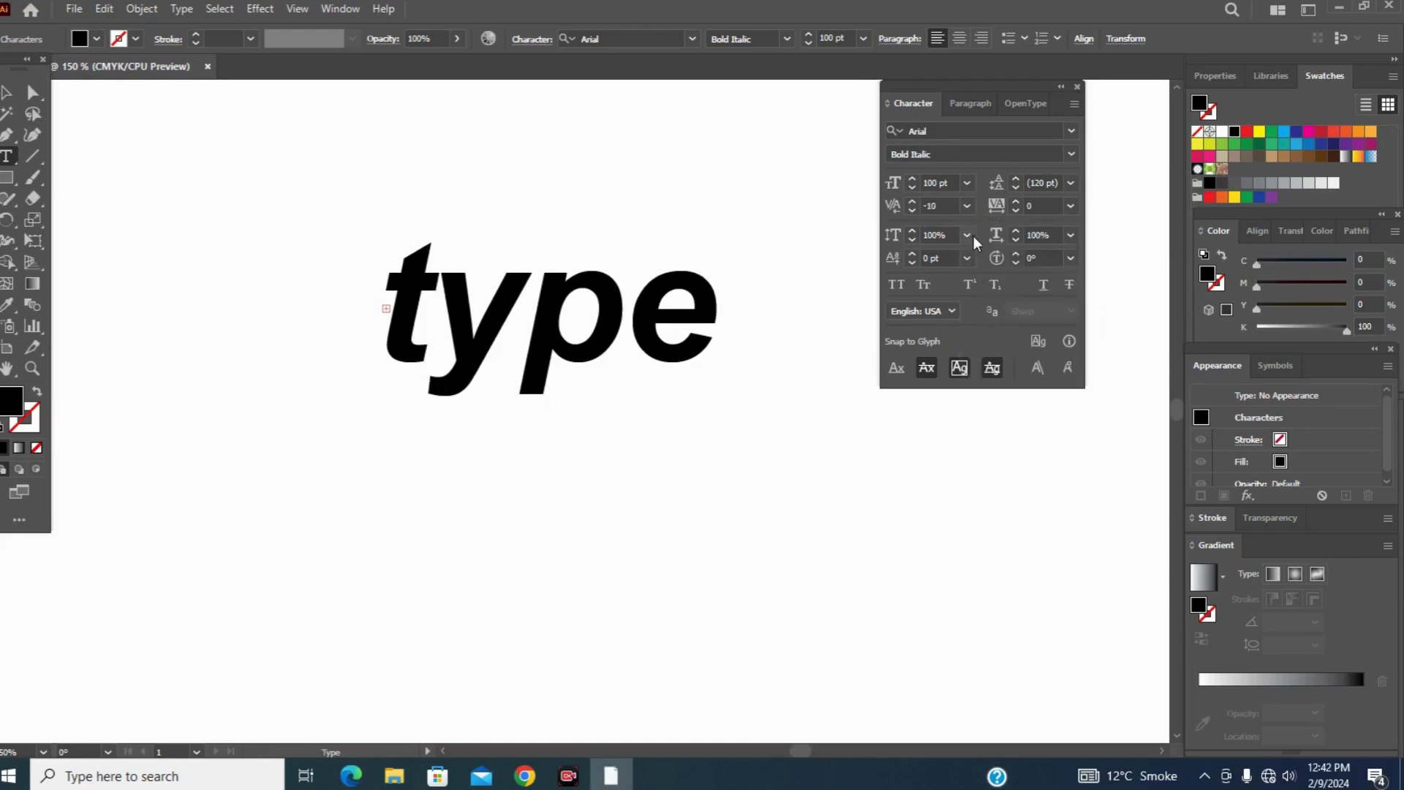
# Step: Try kerning values of -5, 10 and 75 between the letters t and y of "type"
pyautogui.click(968, 207)
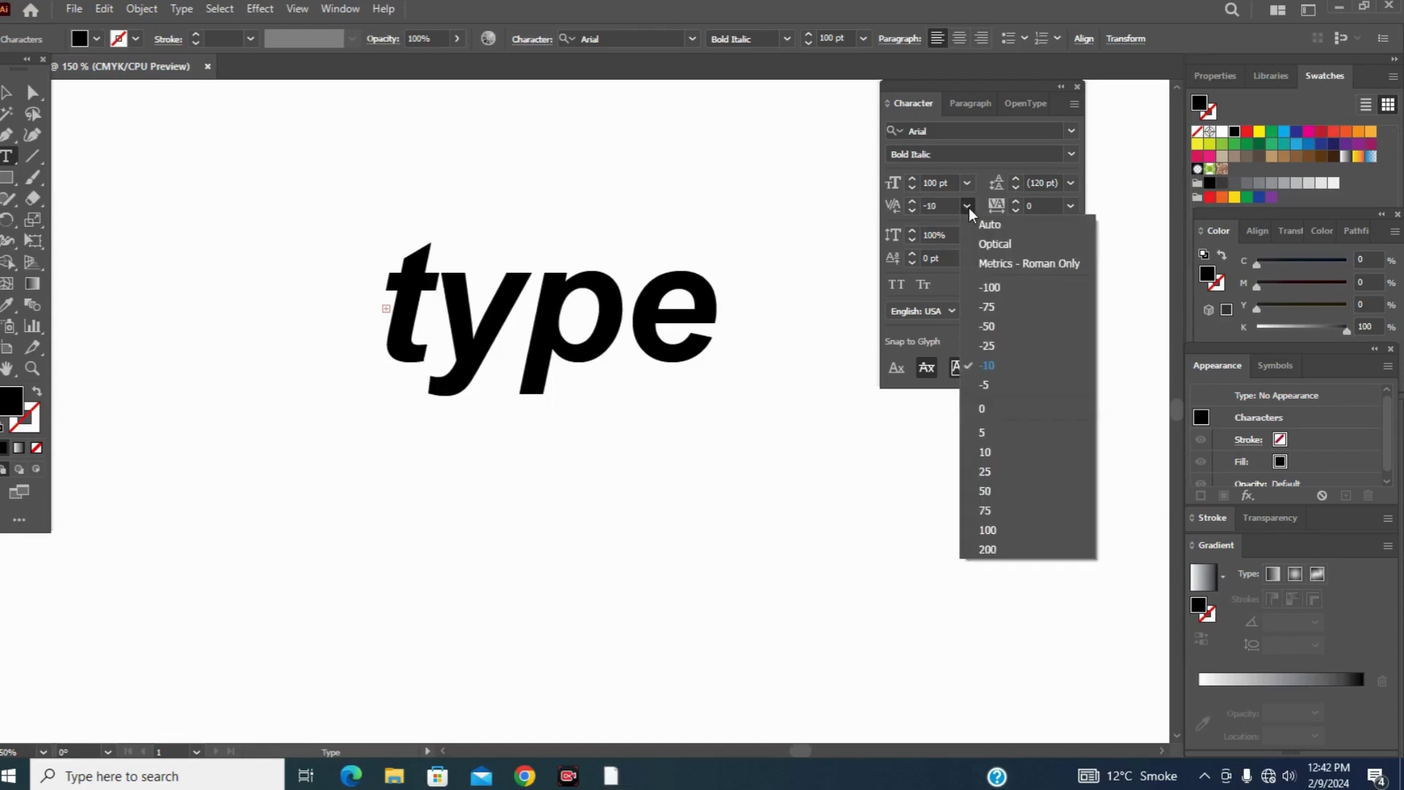
pyautogui.click(986, 386)
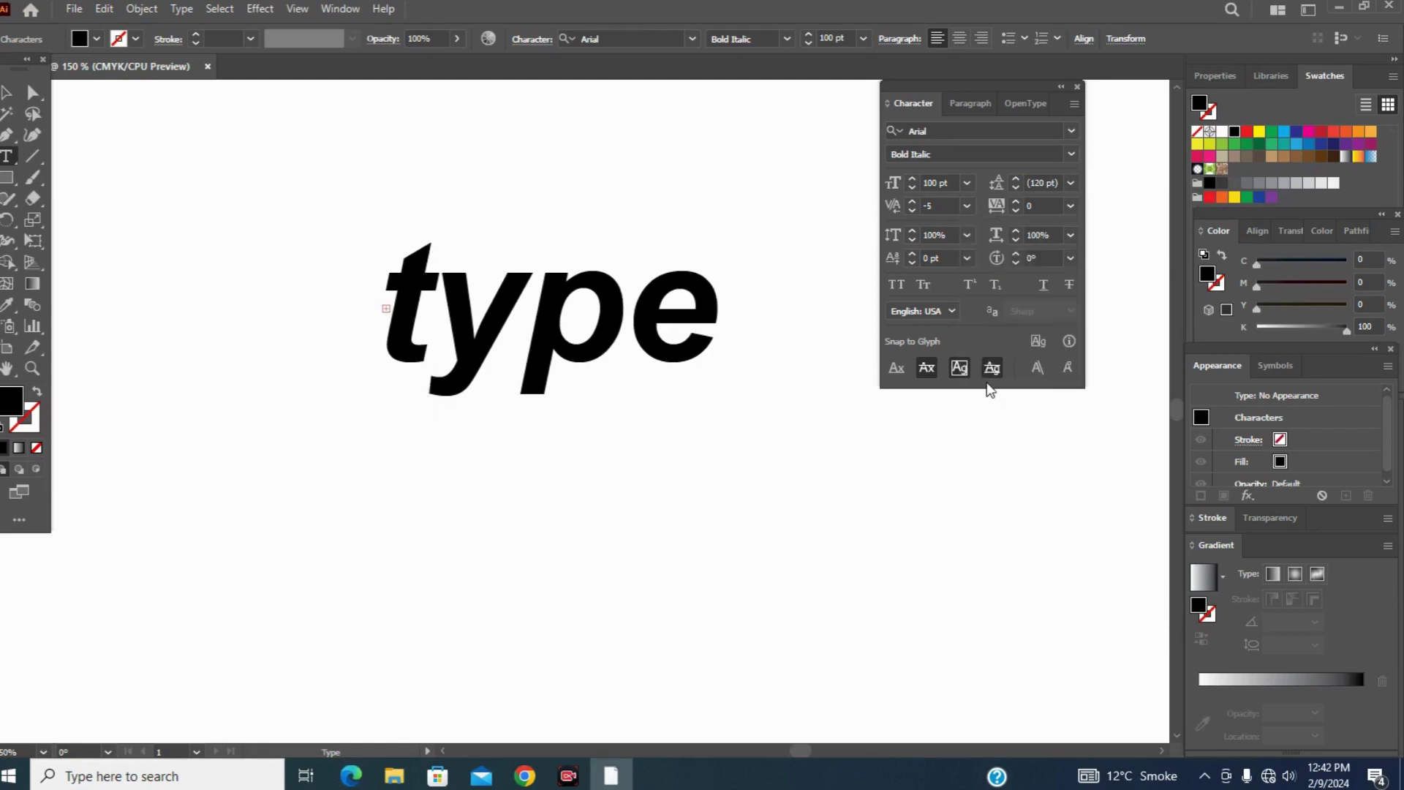
pyautogui.click(968, 209)
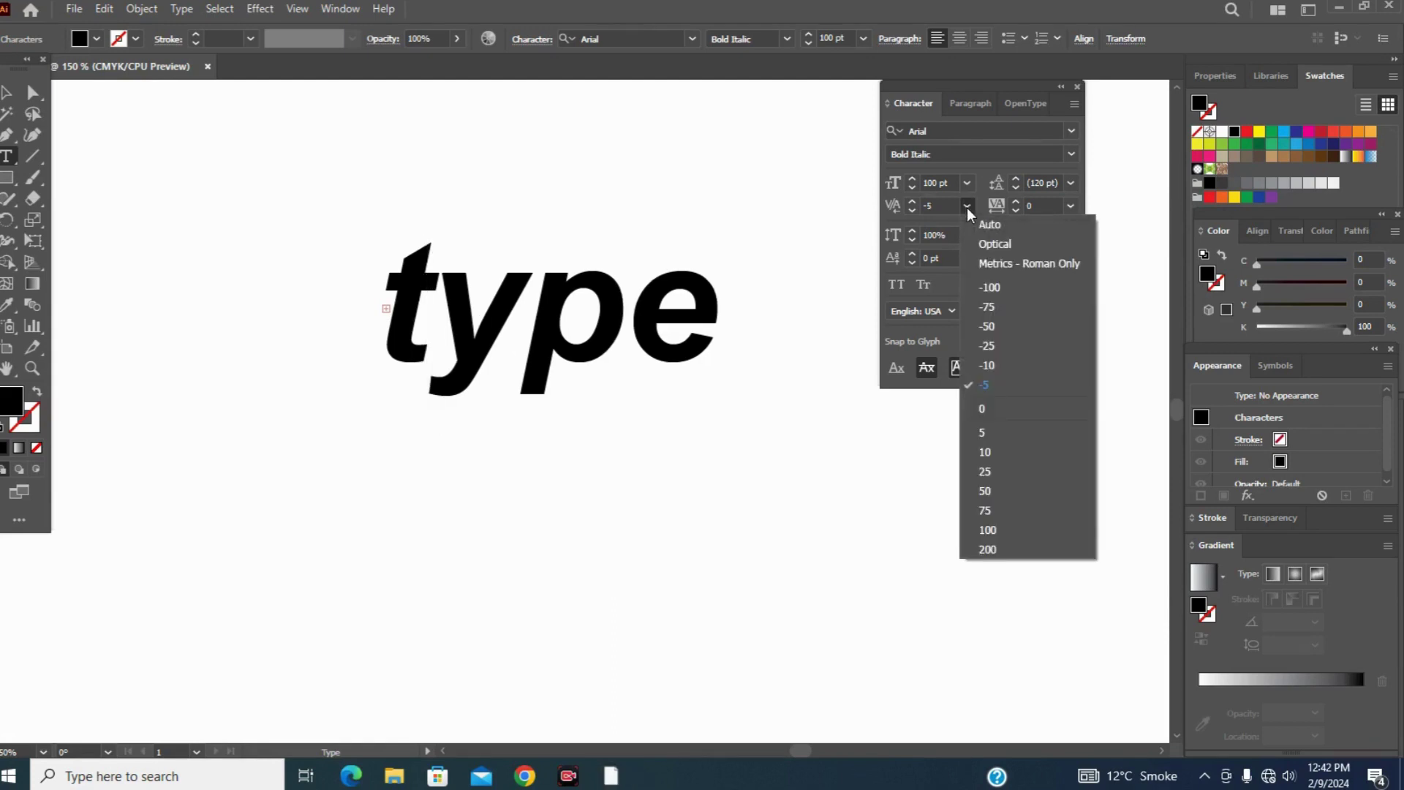
pyautogui.click(985, 452)
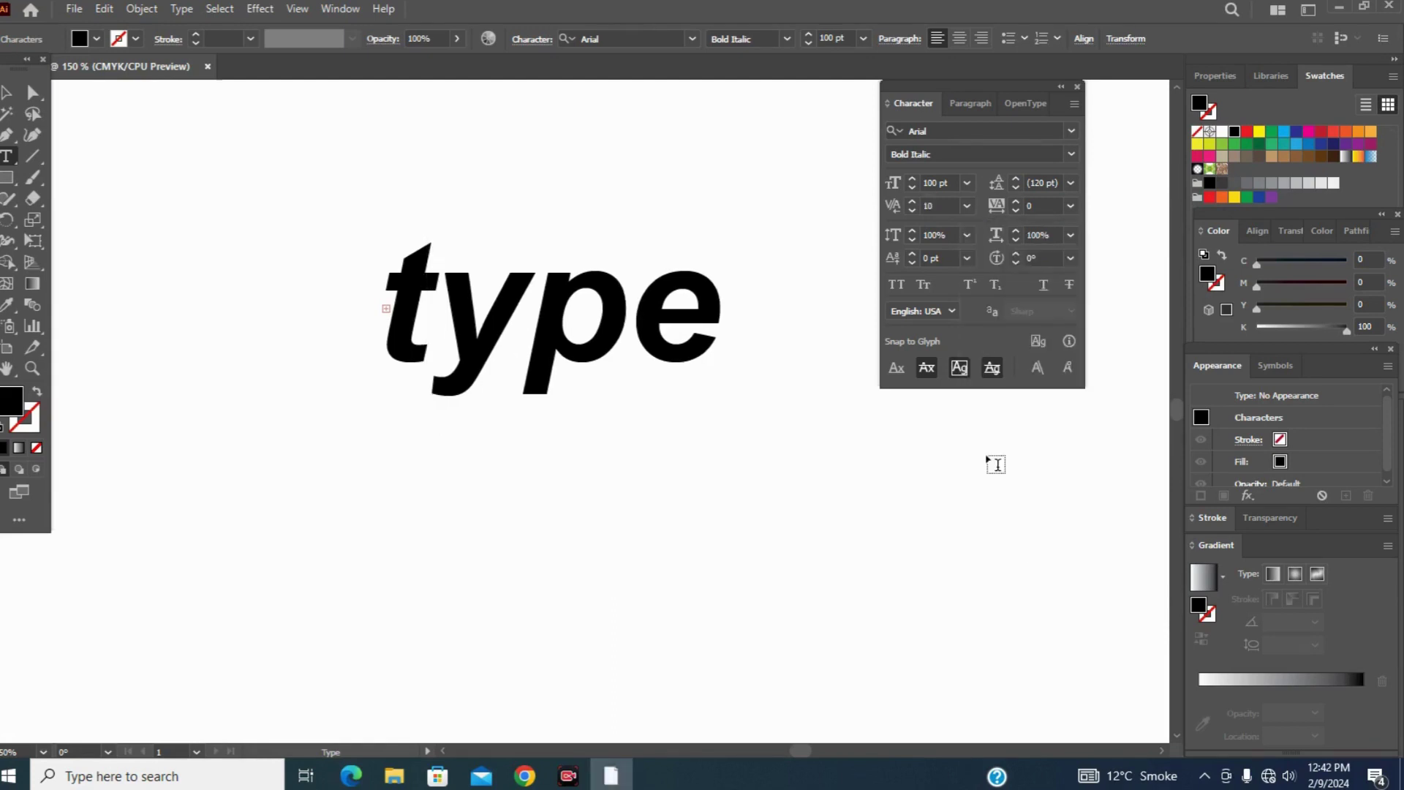
pyautogui.click(967, 206)
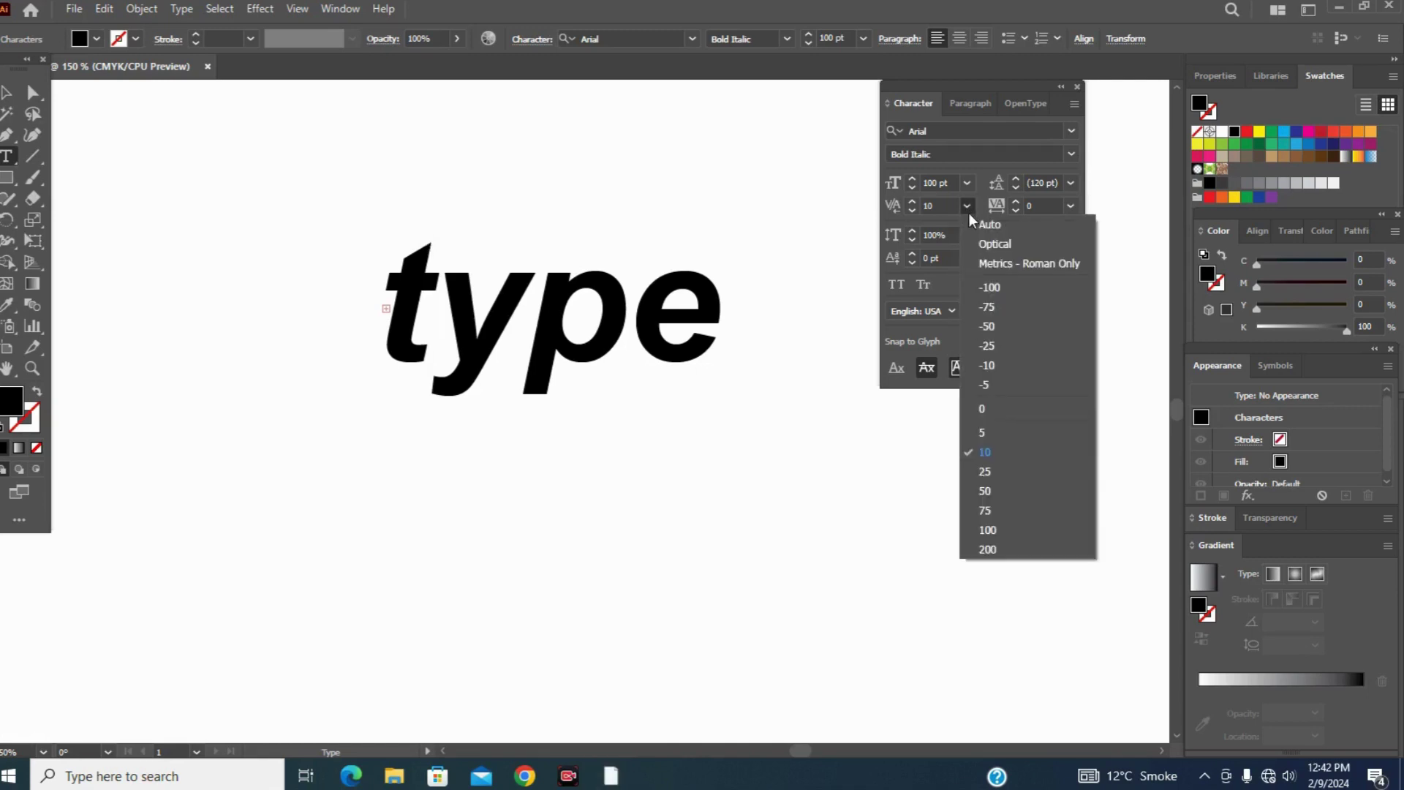
pyautogui.click(985, 510)
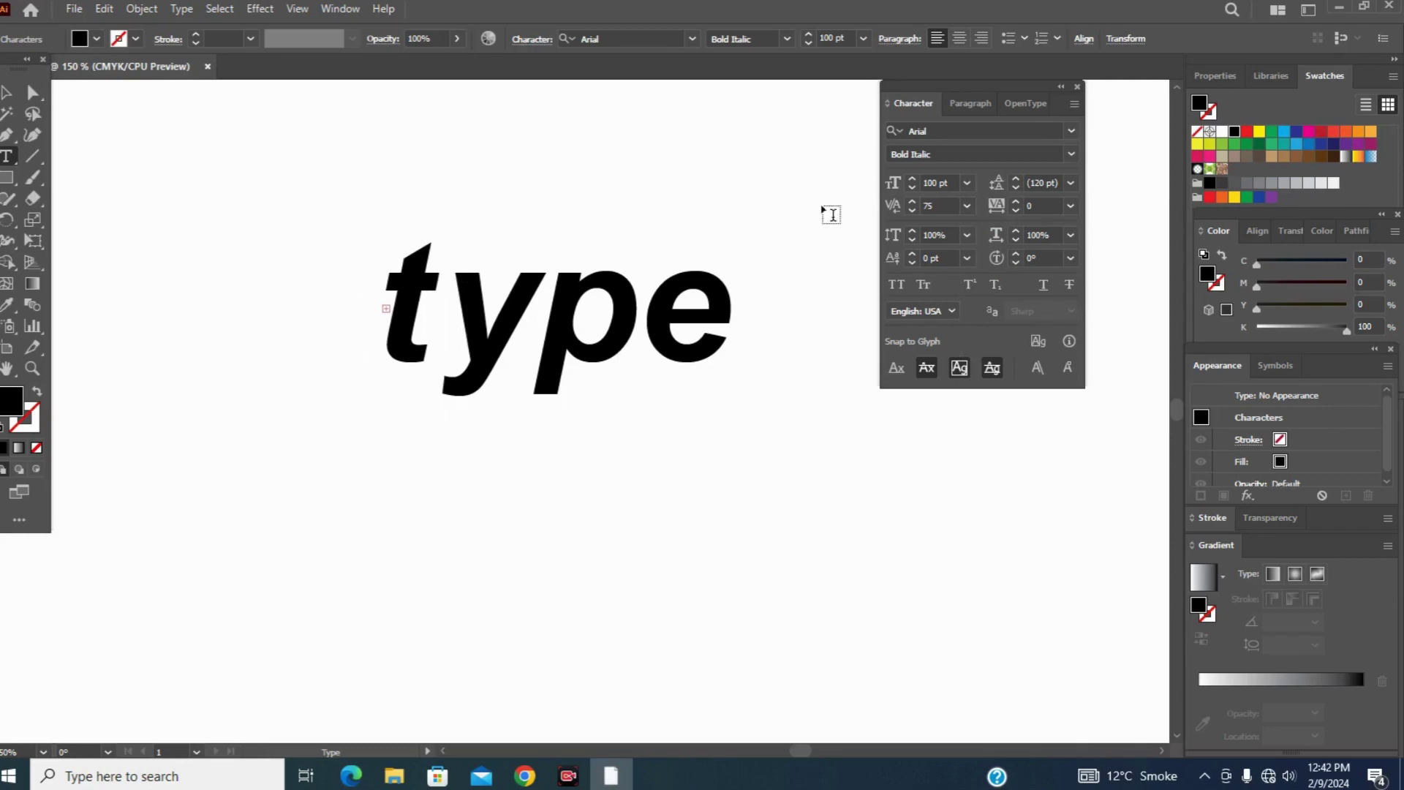
# Step: Reduce the kerning between the t and y to 5, and set it to 0
pyautogui.click(966, 206)
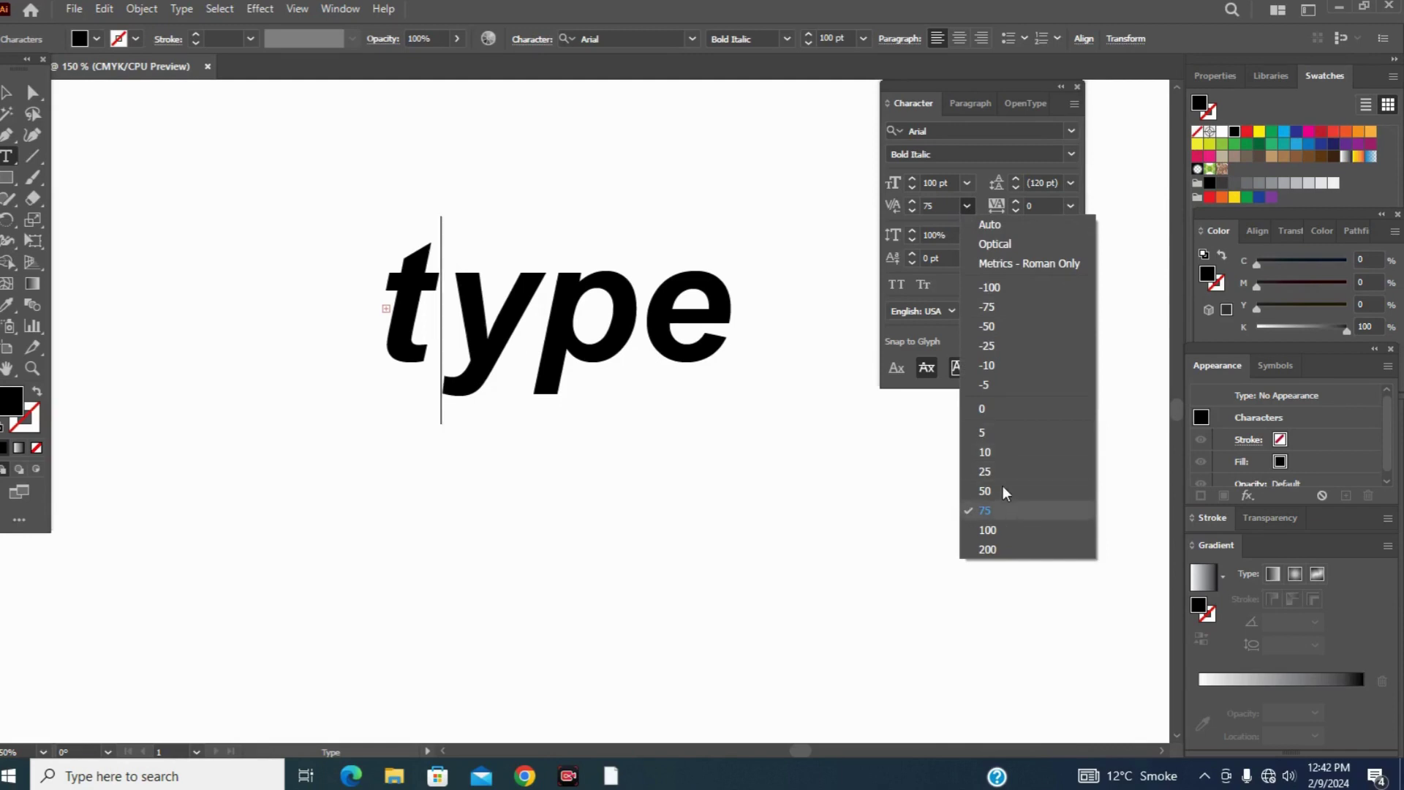
pyautogui.click(989, 441)
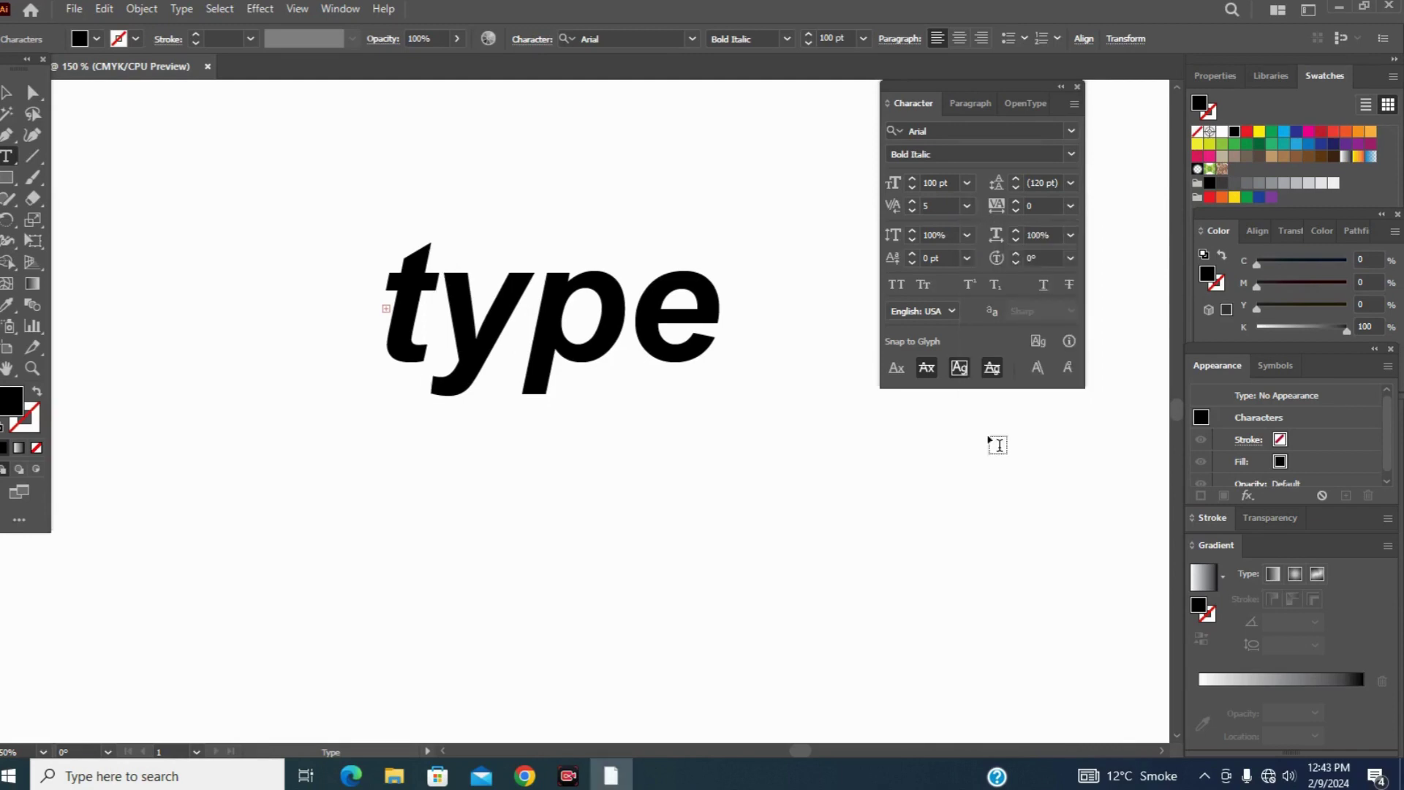
pyautogui.click(968, 208)
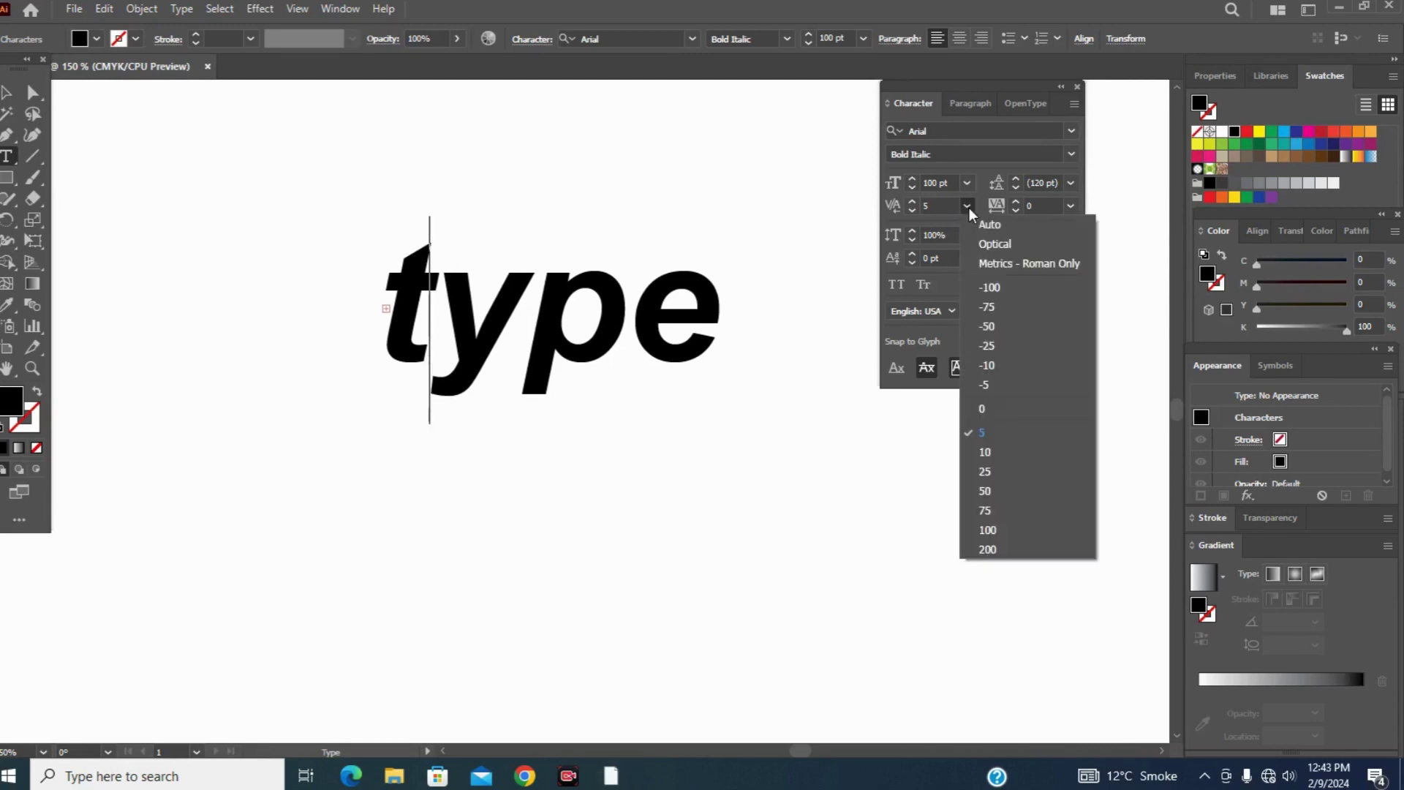
pyautogui.click(984, 408)
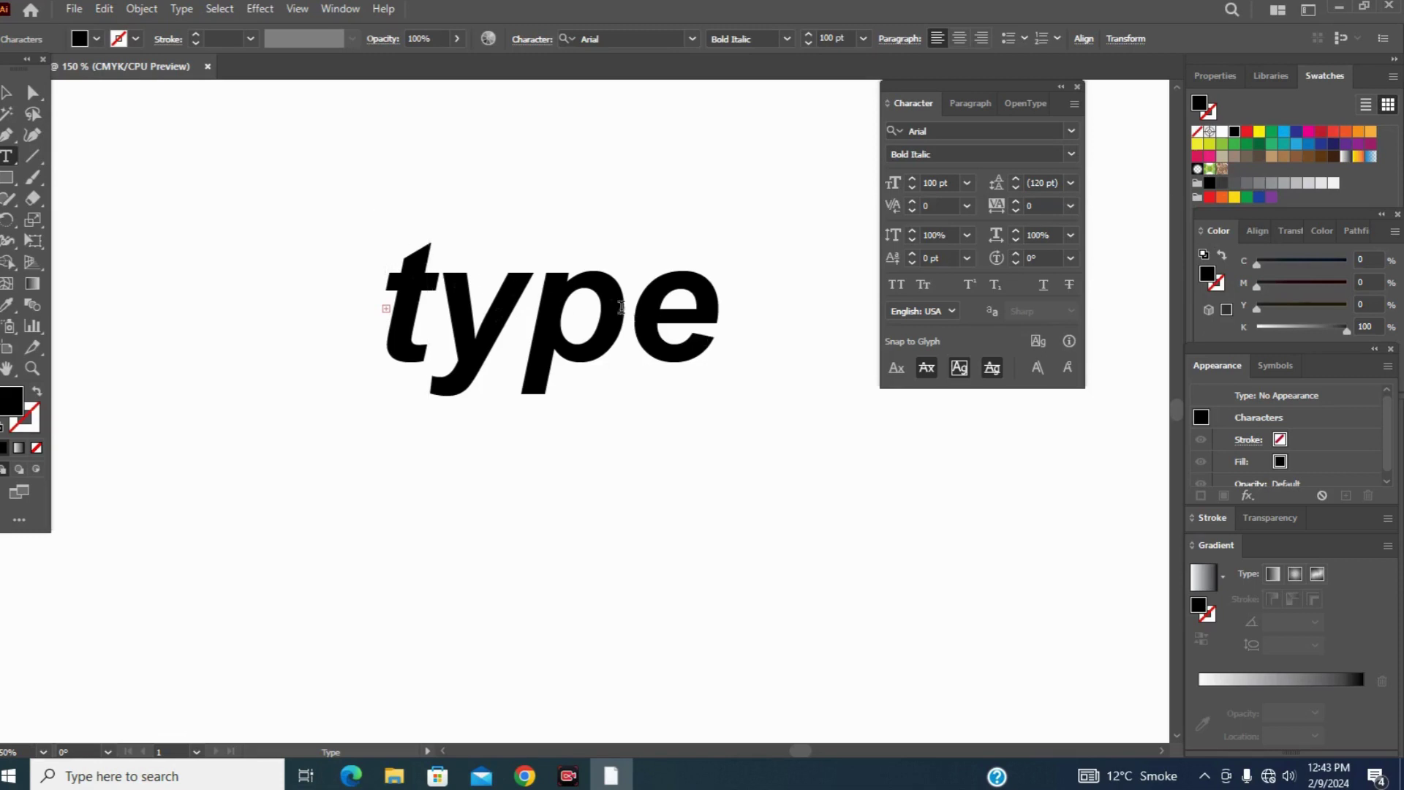
# Step: Set the tracking of the whole word "type" to 200 and move the word slightly down and to the left
pyautogui.click(7, 94)
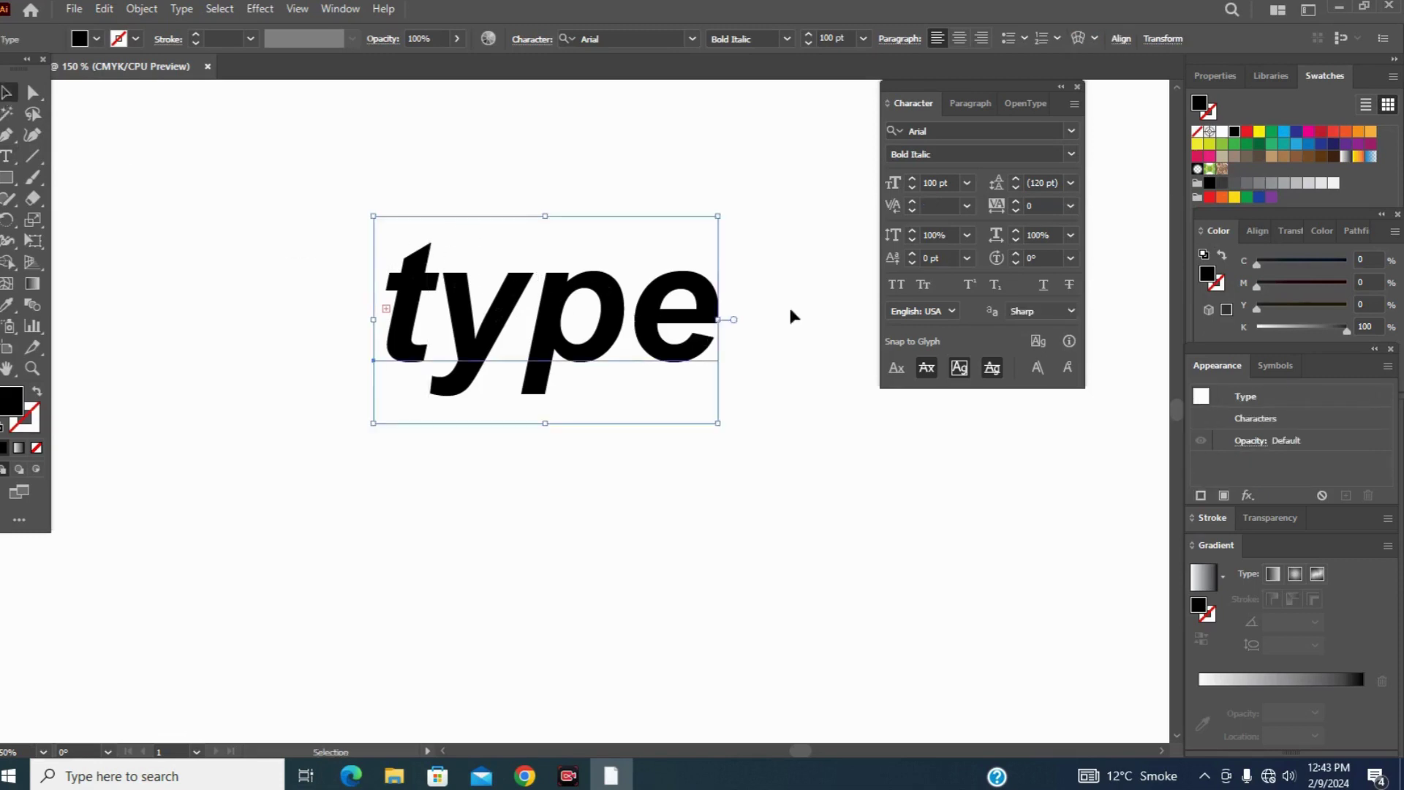
pyautogui.click(1072, 205)
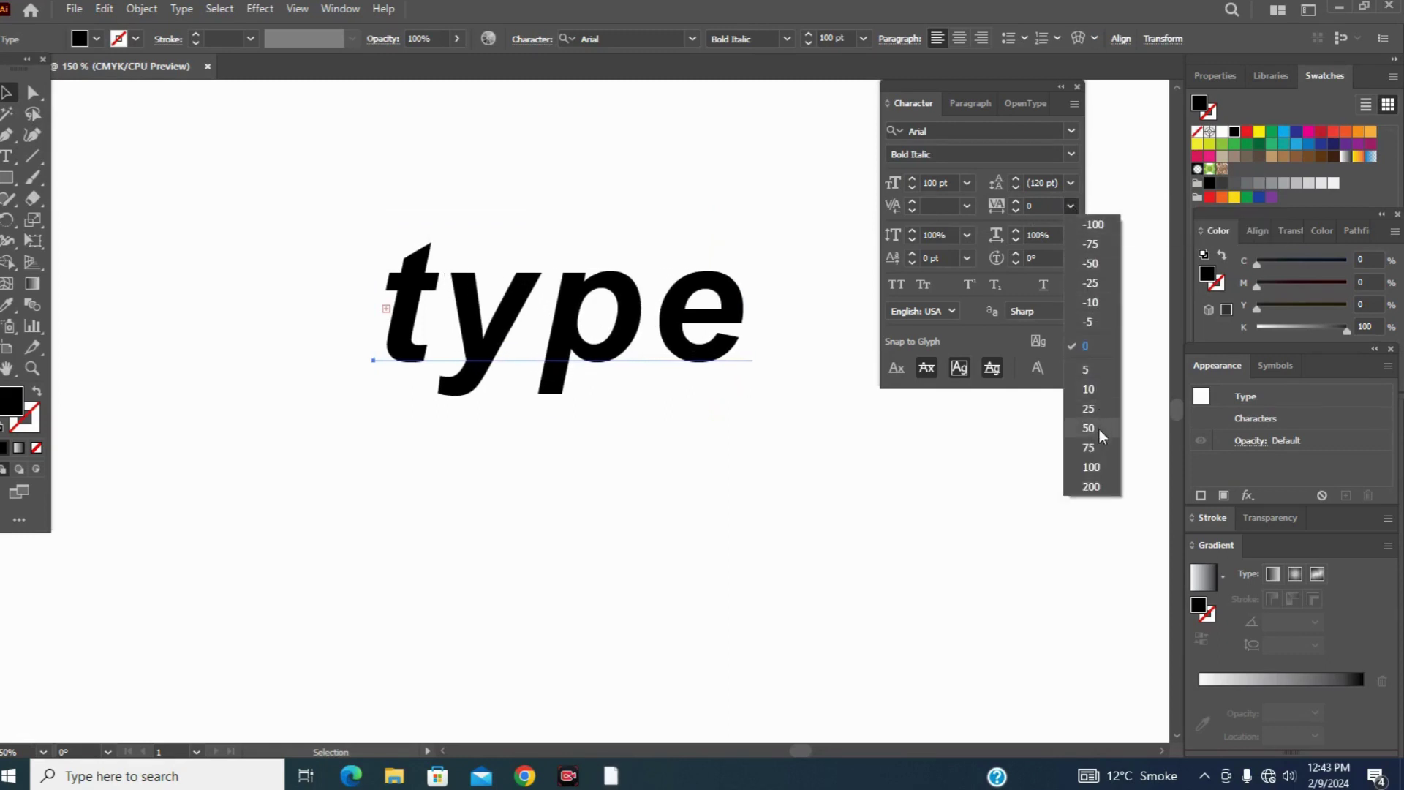
pyautogui.click(1091, 486)
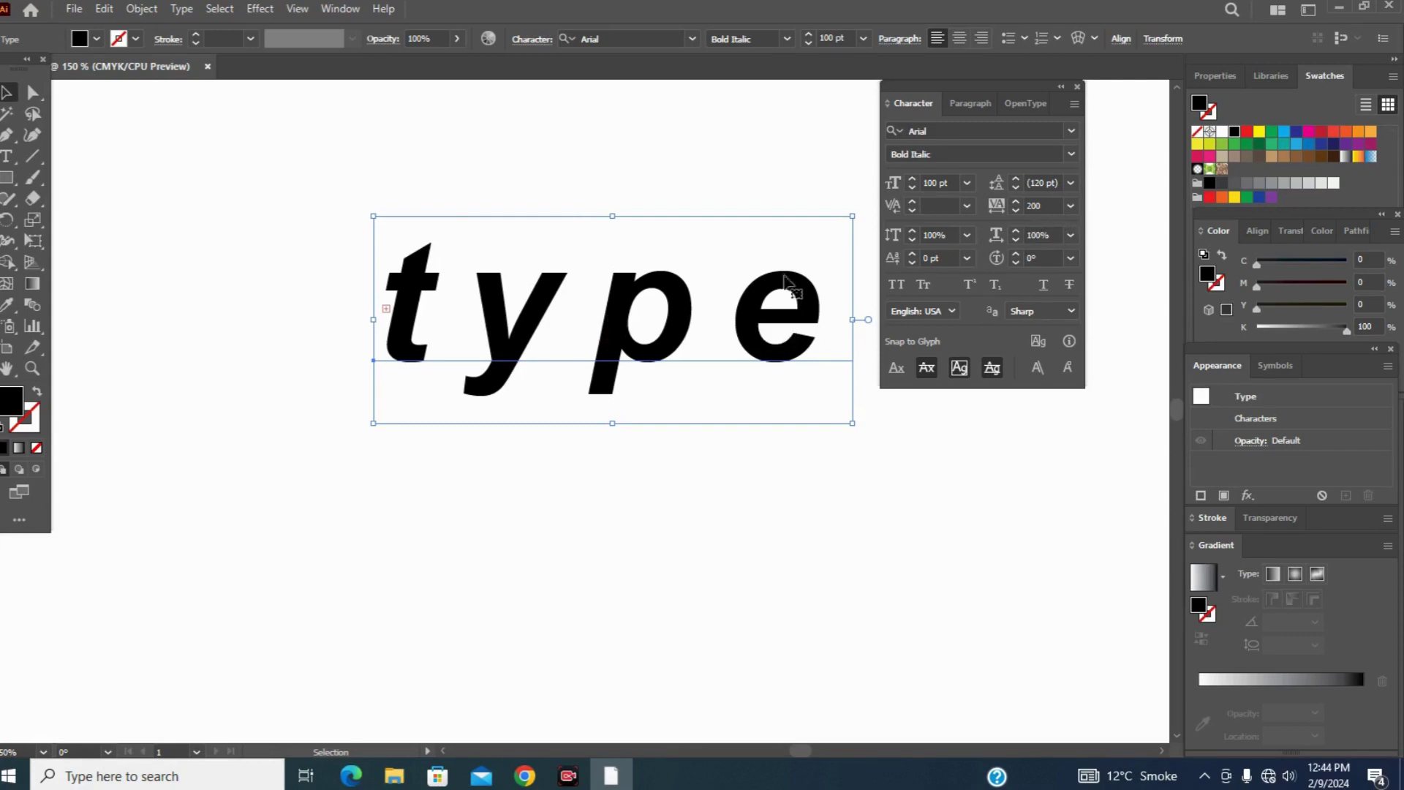
pyautogui.moveTo(758, 293); pyautogui.dragTo(659, 328)
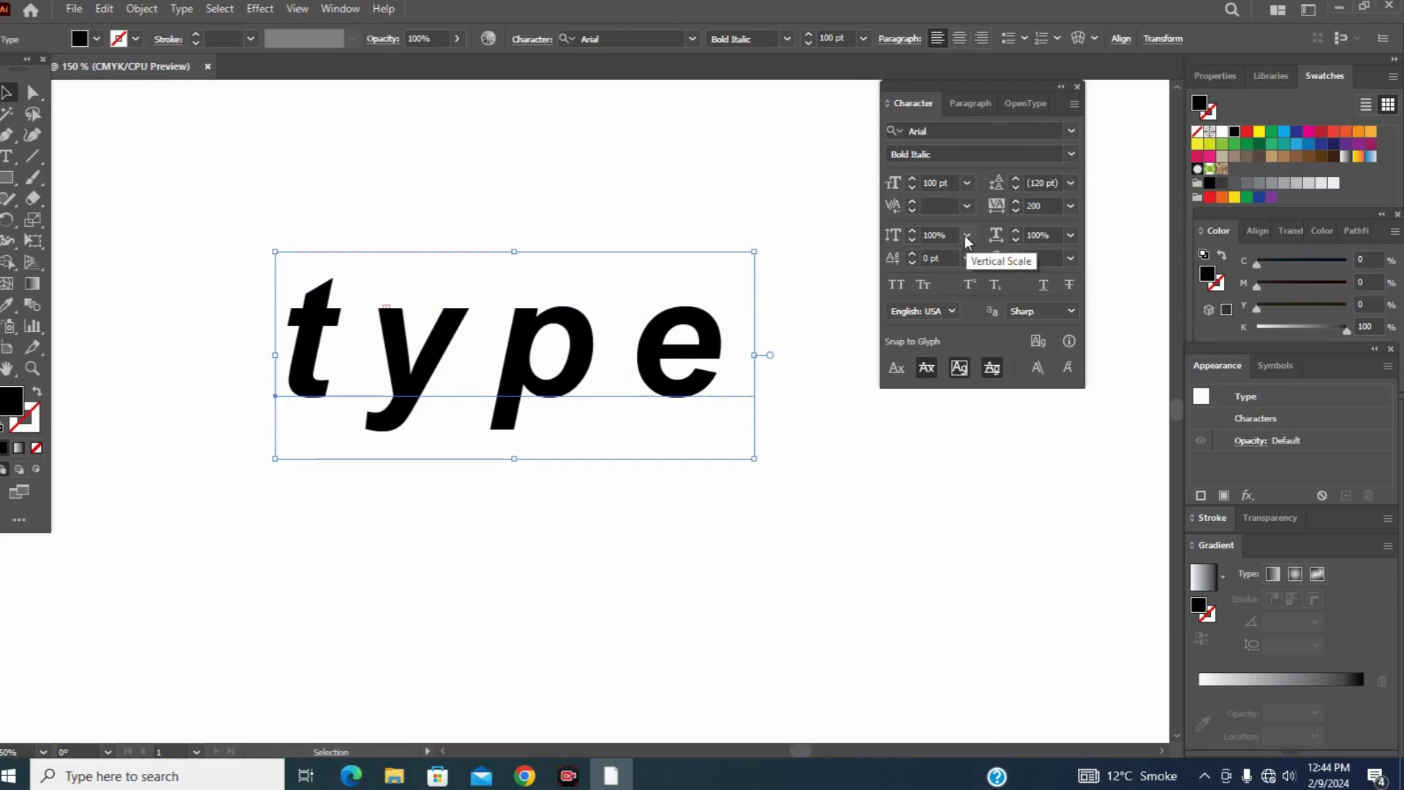
# Step: Lower the vertical scale of the word "type" stepwise to 93% and raise it back to 100%
pyautogui.click(912, 241)
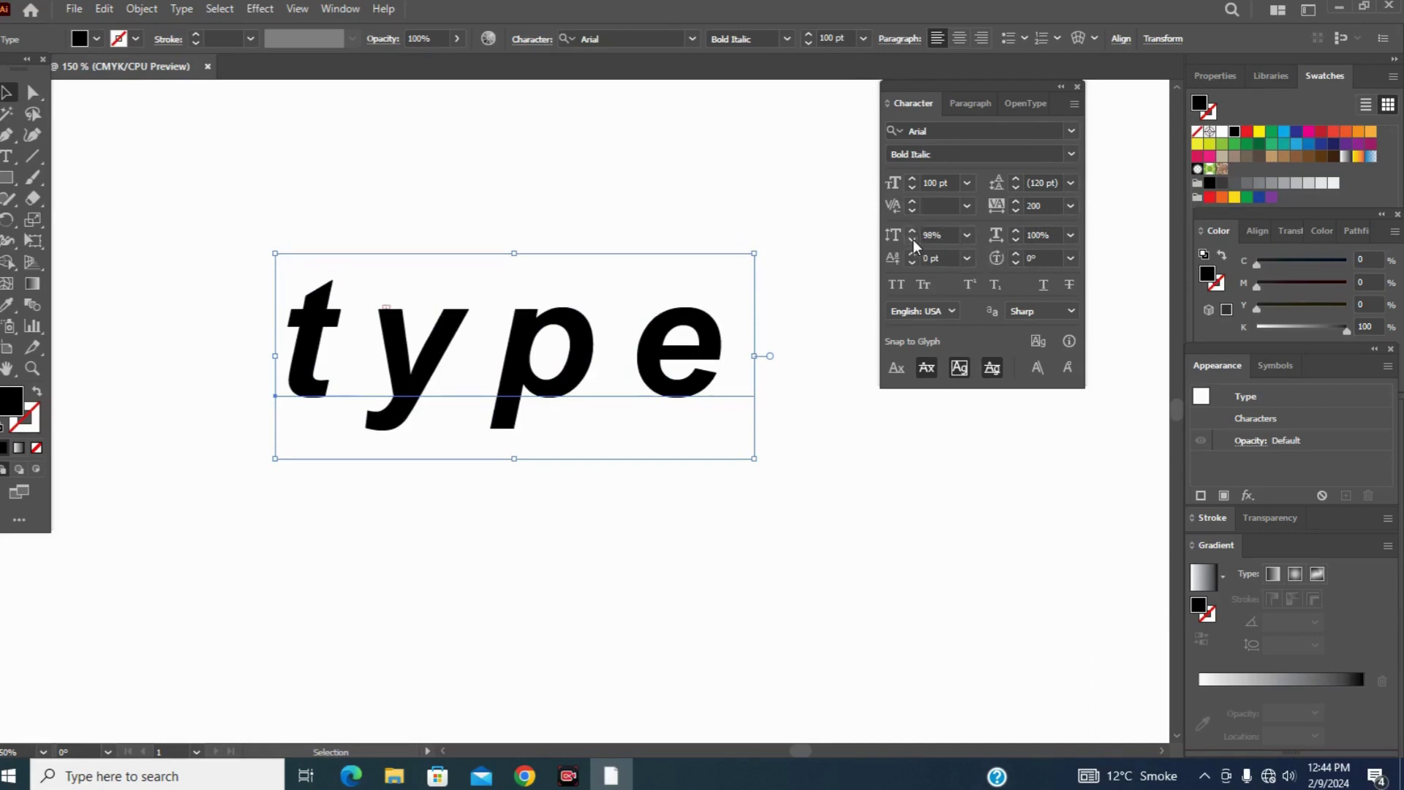
pyautogui.click(913, 240)
pyautogui.click(913, 240)
pyautogui.click(912, 240)
pyautogui.click(912, 240)
pyautogui.click(913, 241)
pyautogui.click(912, 241)
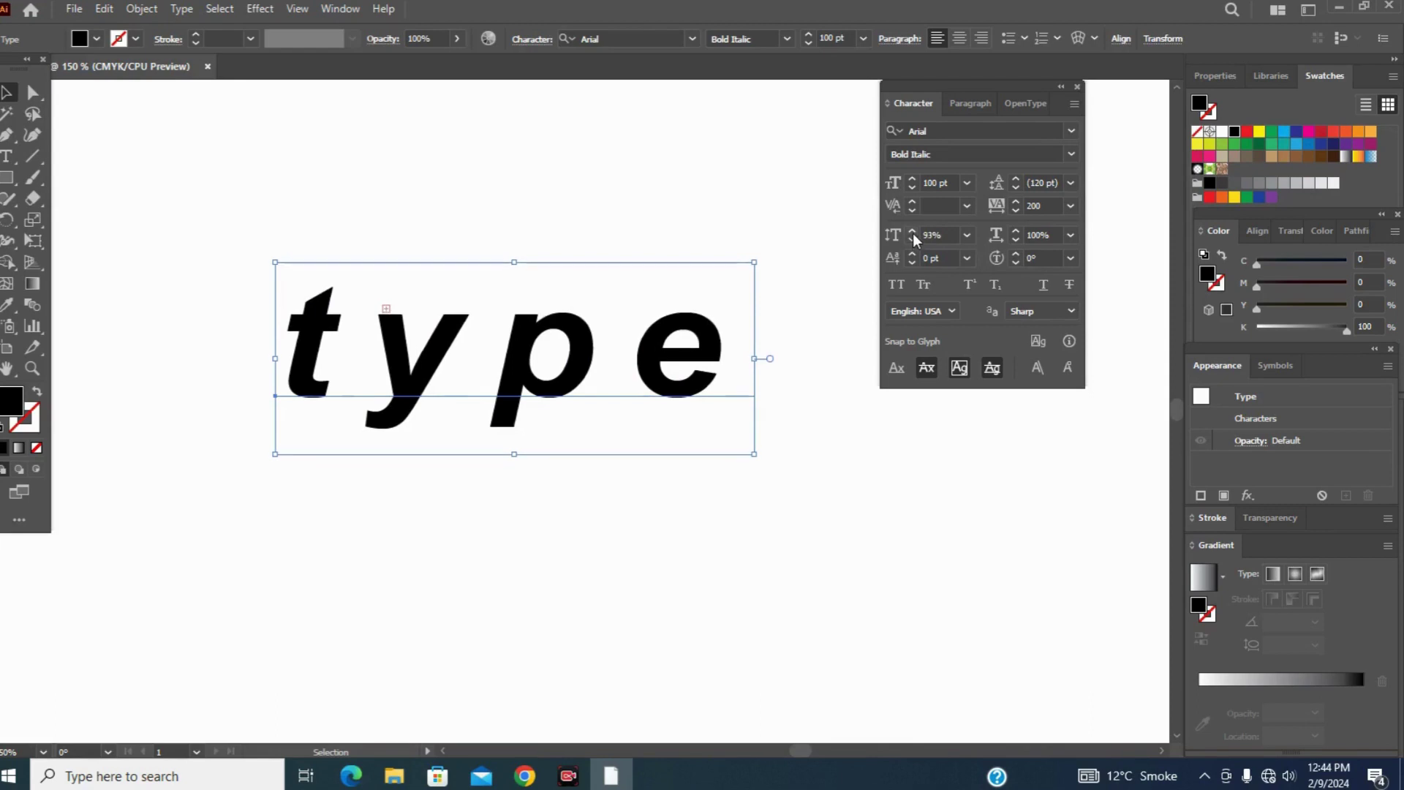
pyautogui.click(913, 229)
pyautogui.click(912, 230)
pyautogui.click(913, 230)
pyautogui.click(913, 230)
pyautogui.click(913, 229)
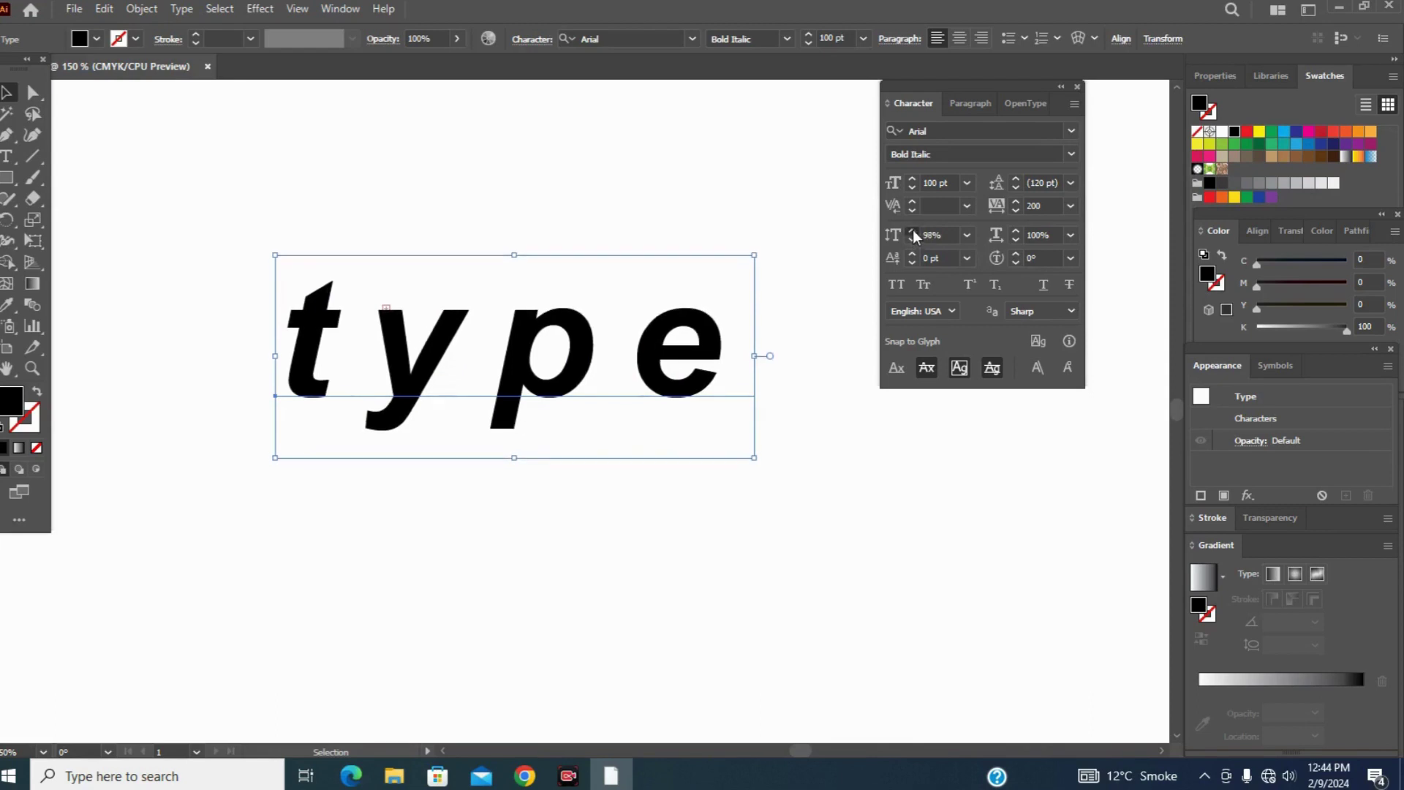
pyautogui.click(912, 230)
pyautogui.click(913, 229)
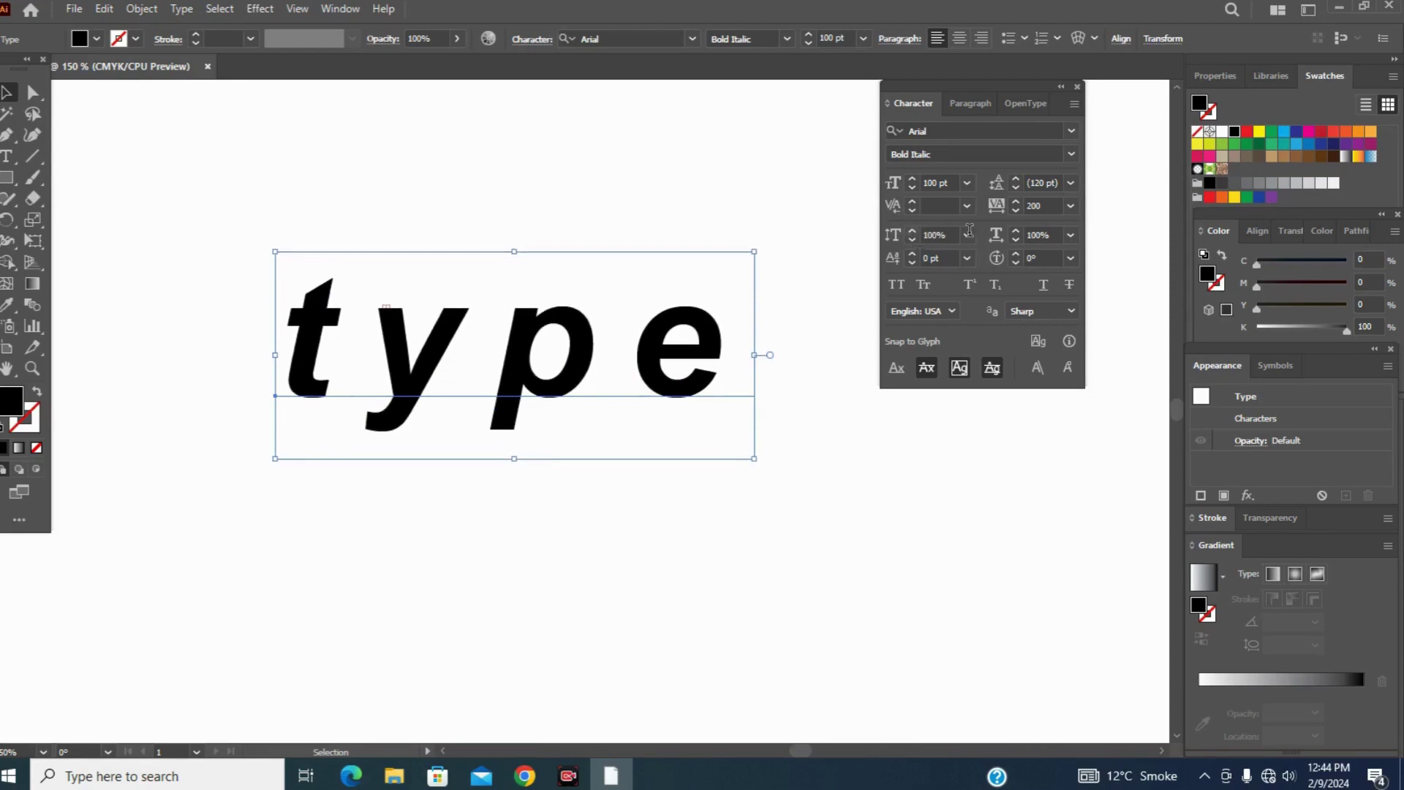
# Step: Scale the word "type" freely by its bounding box up to about 124 pt and back down to about 90 pt
pyautogui.click(1070, 234)
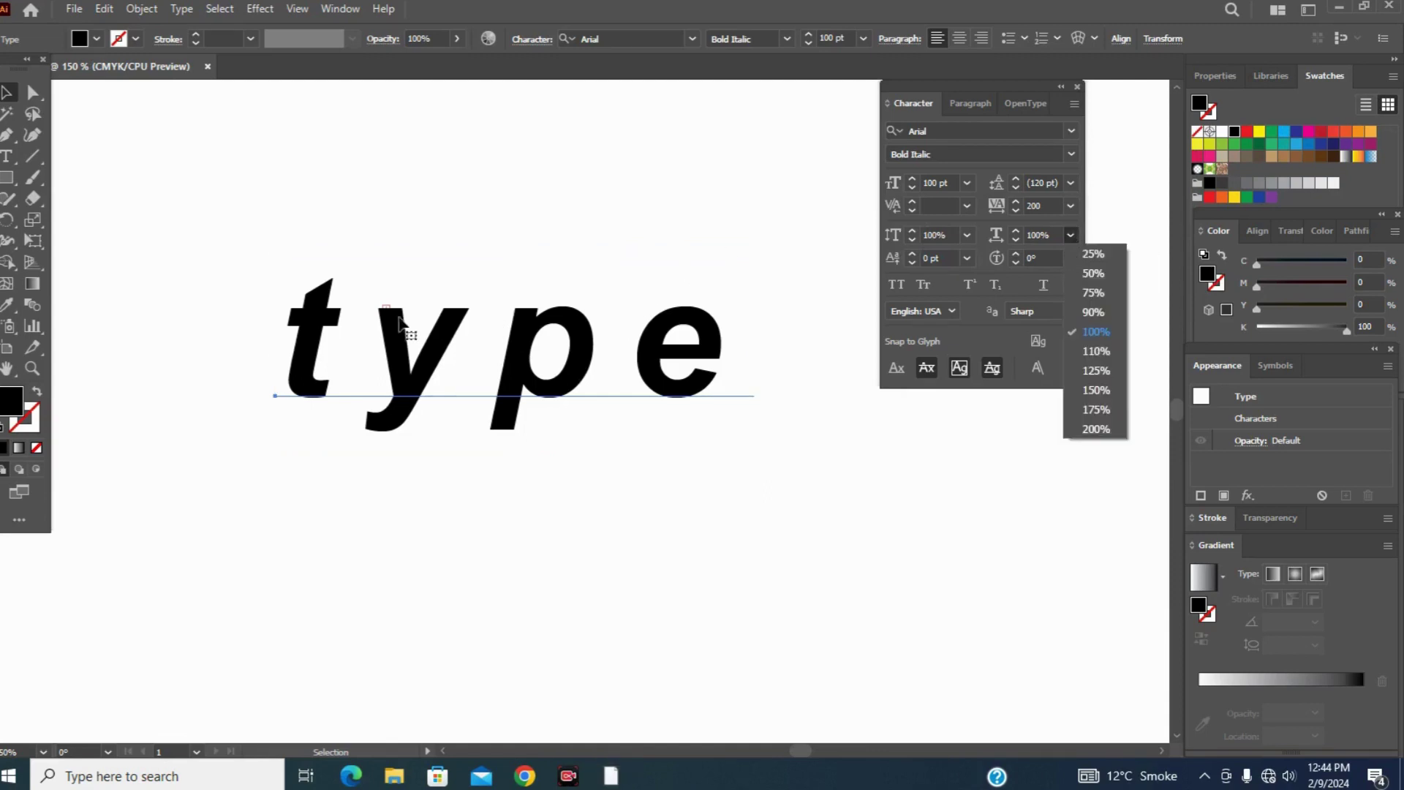
pyautogui.click(729, 249)
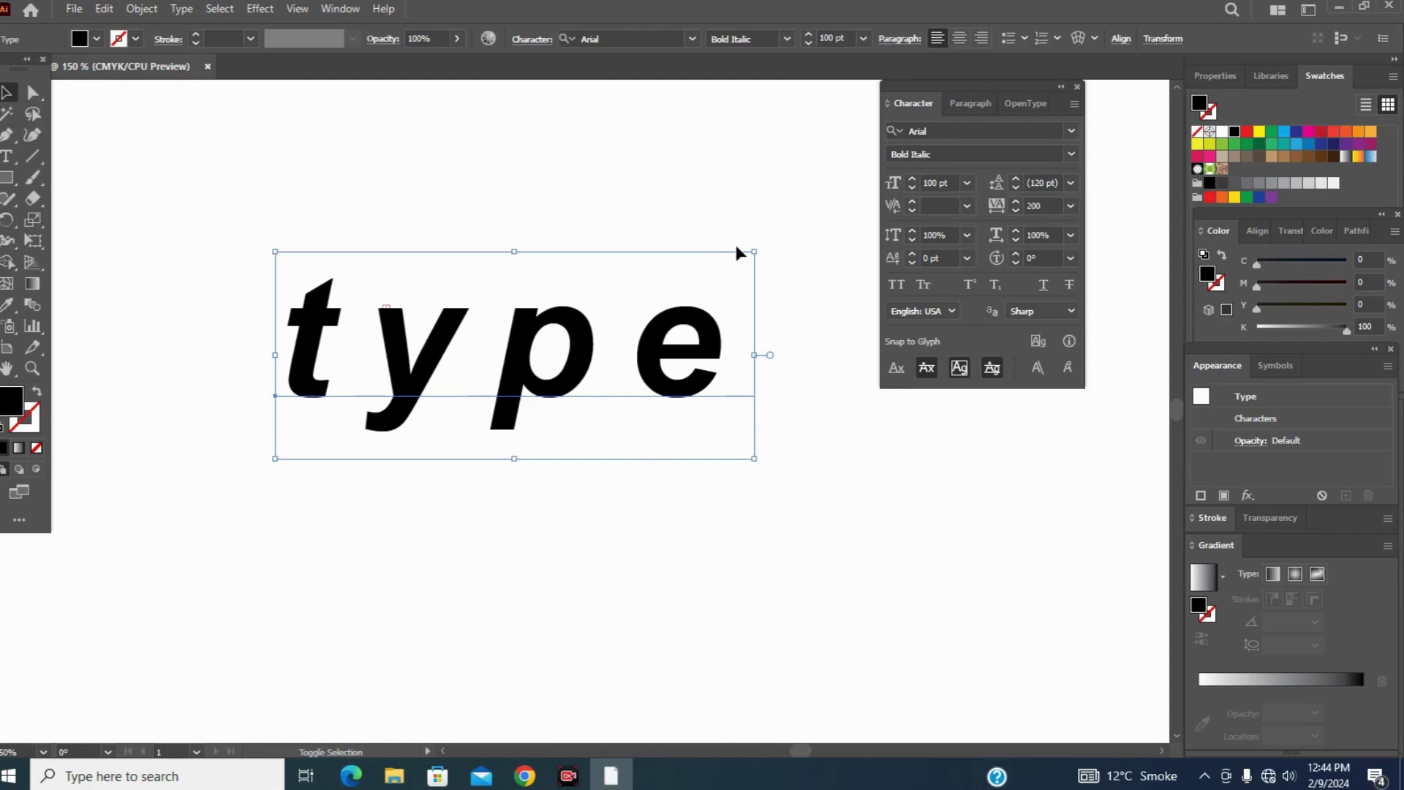
pyautogui.moveTo(765, 241); pyautogui.dragTo(867, 130)
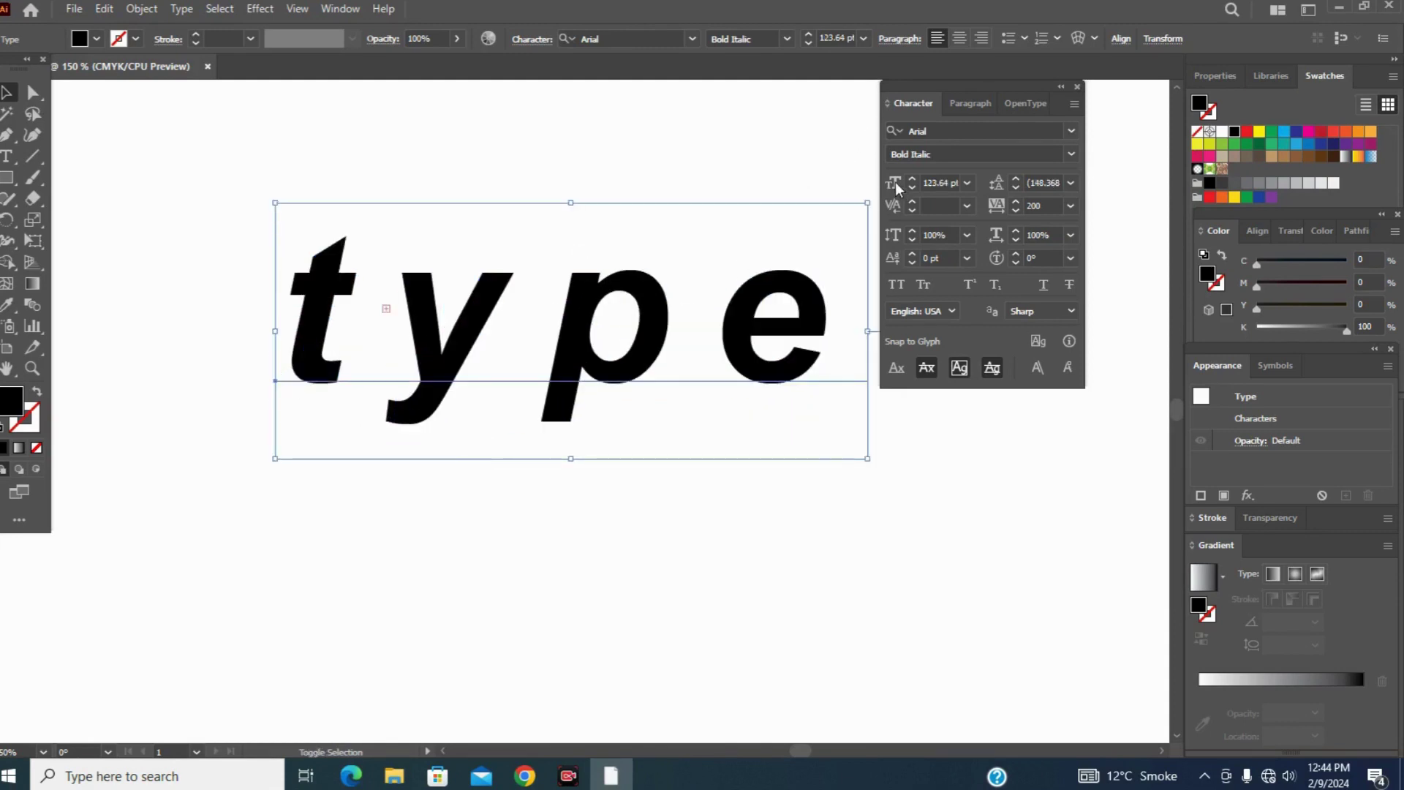
pyautogui.moveTo(867, 203); pyautogui.dragTo(807, 274)
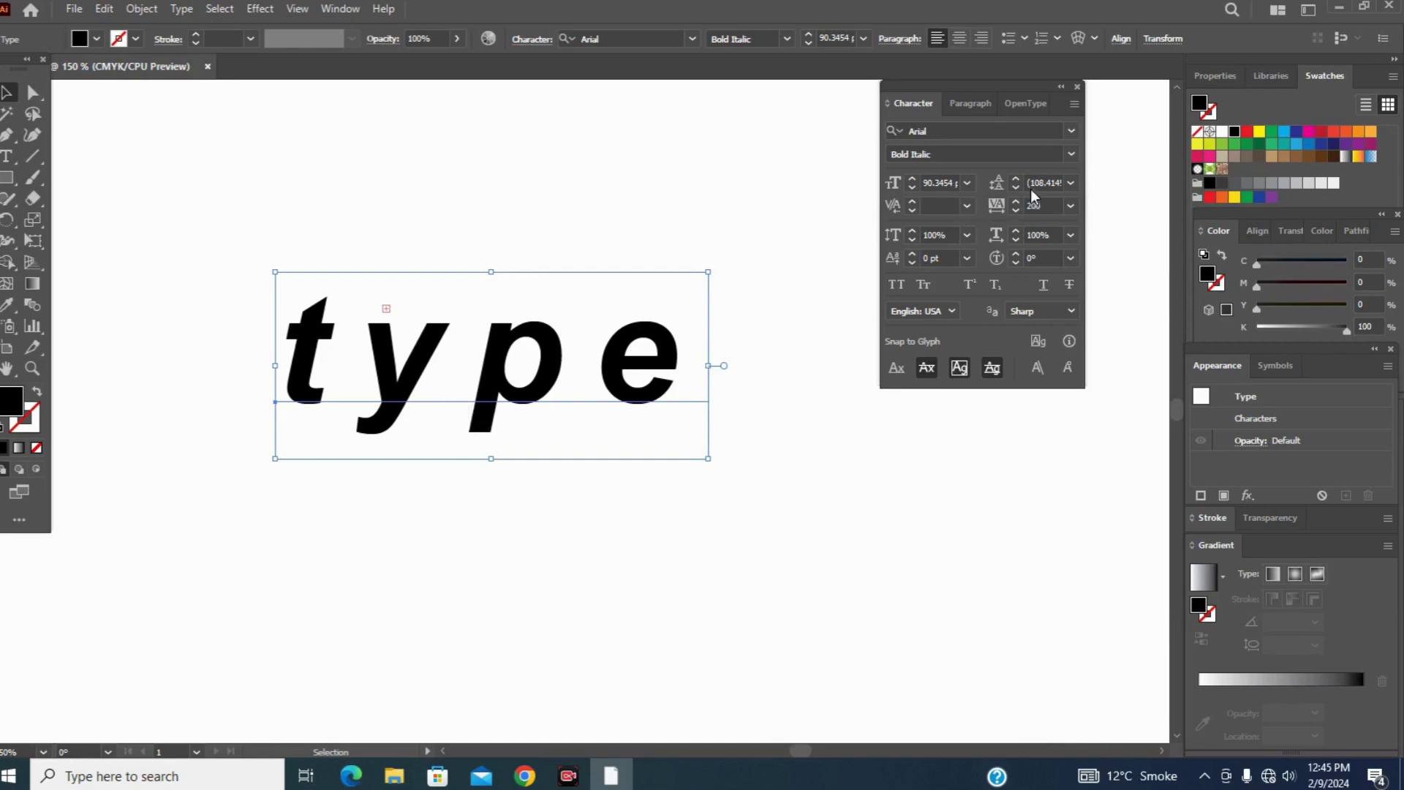
# Step: Move the word "type" up towards the top of the view and delete the stray empty text point below it
pyautogui.moveTo(425, 311); pyautogui.dragTo(484, 126)
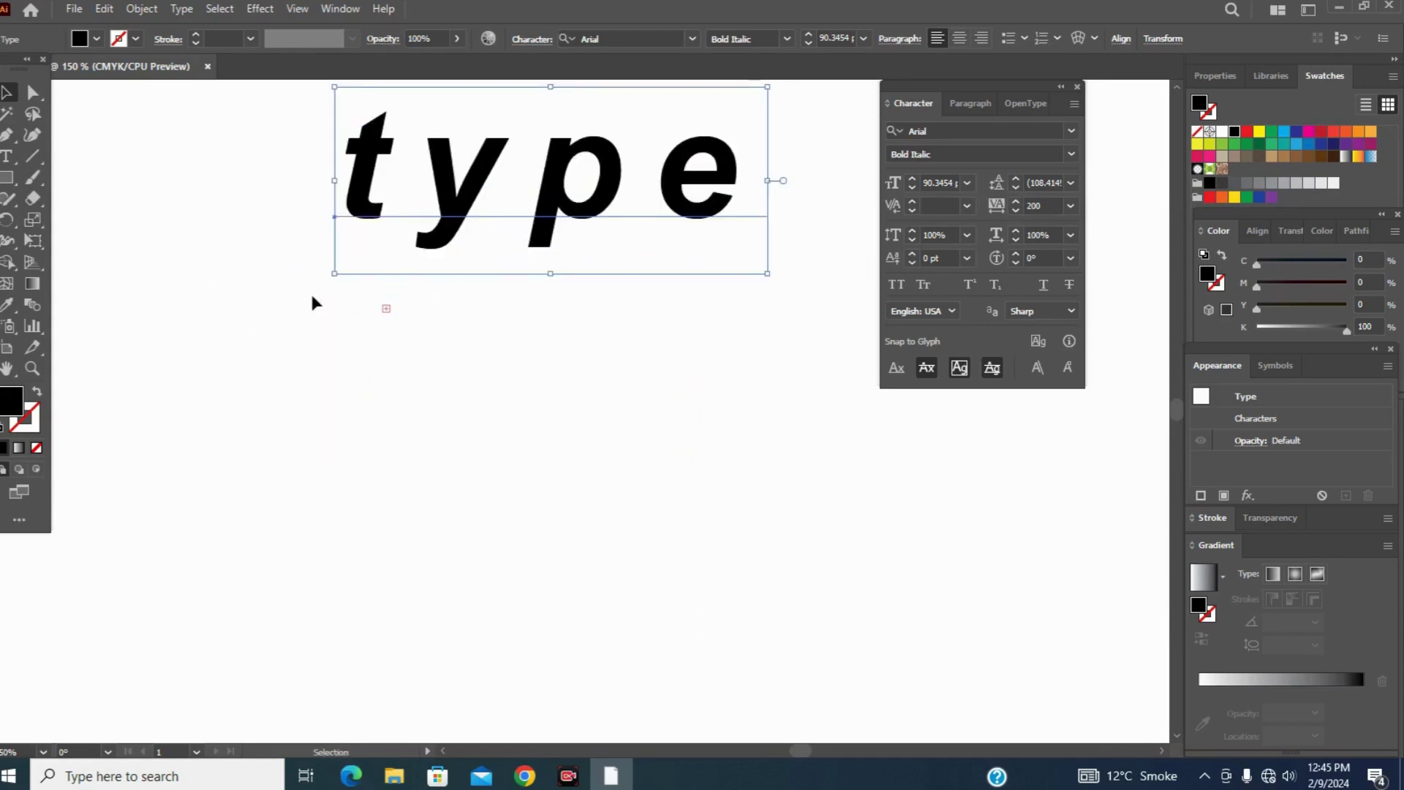
pyautogui.click(384, 308)
pyautogui.press('Delete')
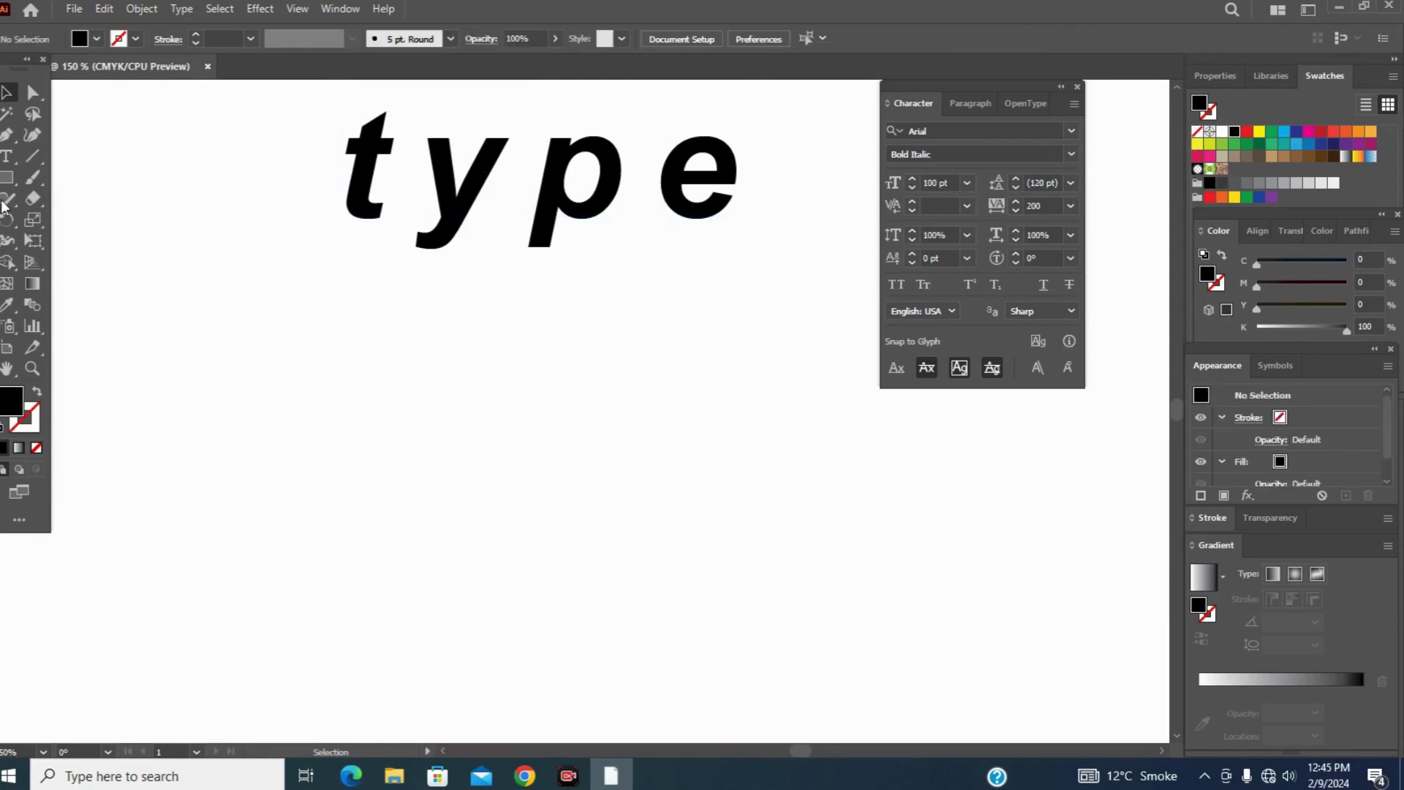
# Step: Draw an area type frame of placeholder text below the word "type" and set its font size to 36 pt
pyautogui.click(4, 178)
pyautogui.click(8, 157)
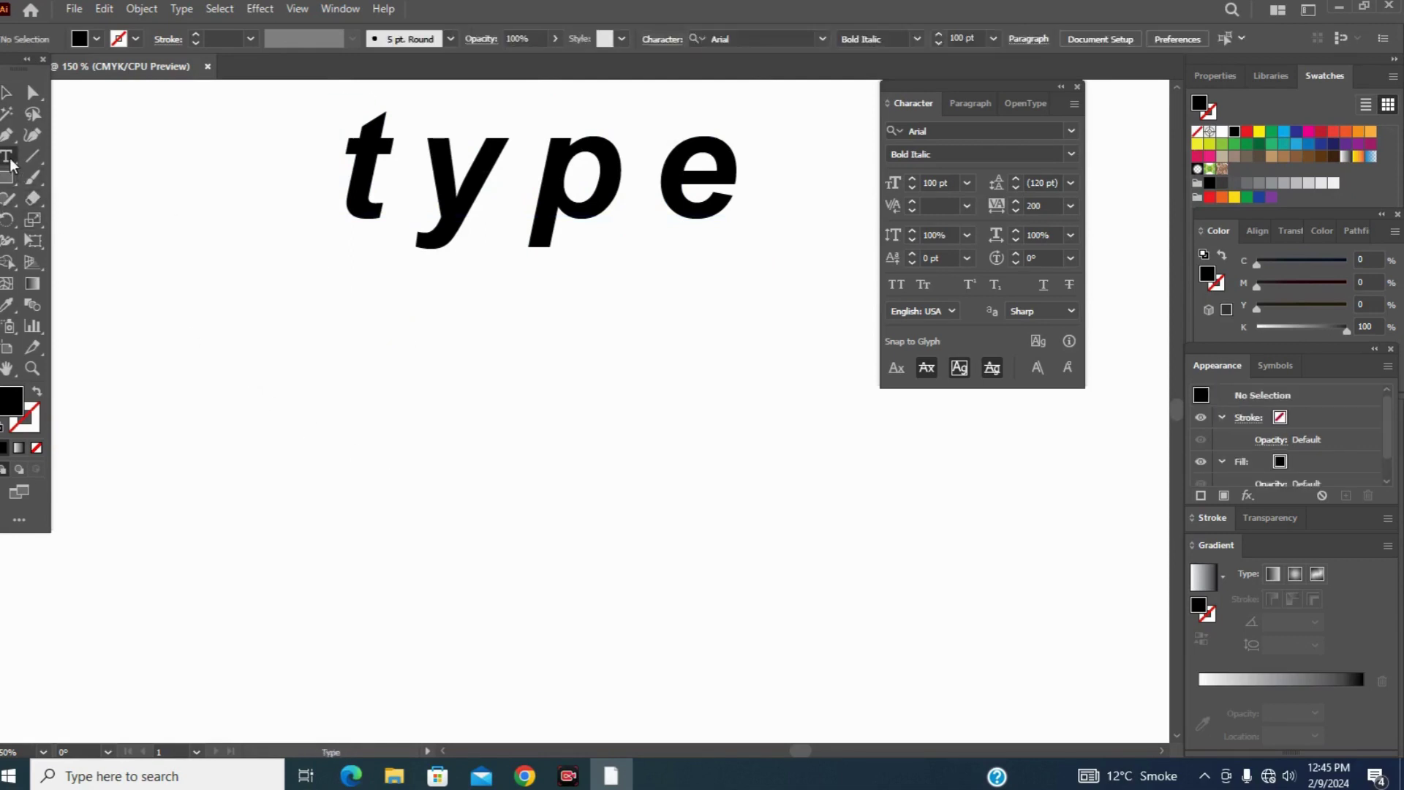
pyautogui.moveTo(231, 365); pyautogui.dragTo(607, 568)
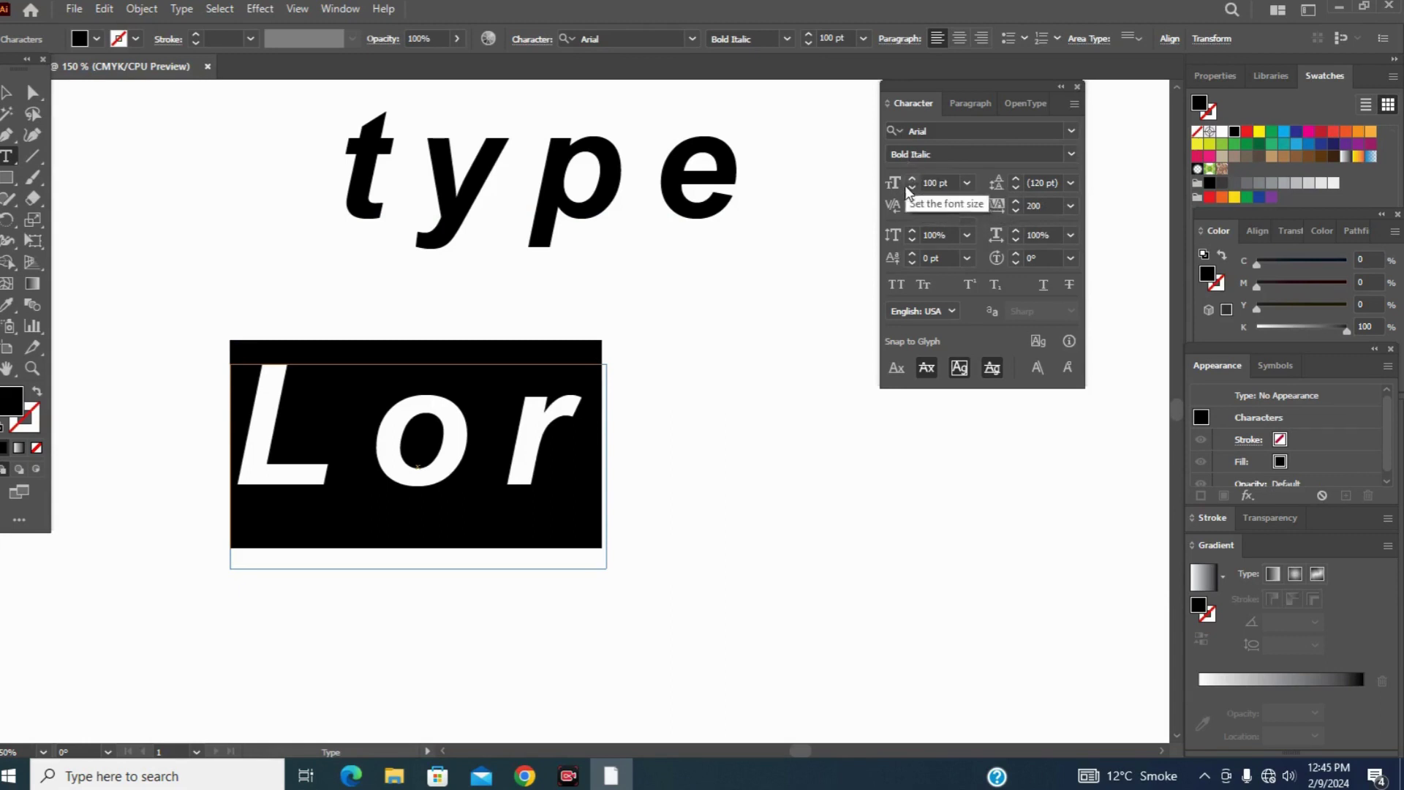
pyautogui.click(966, 183)
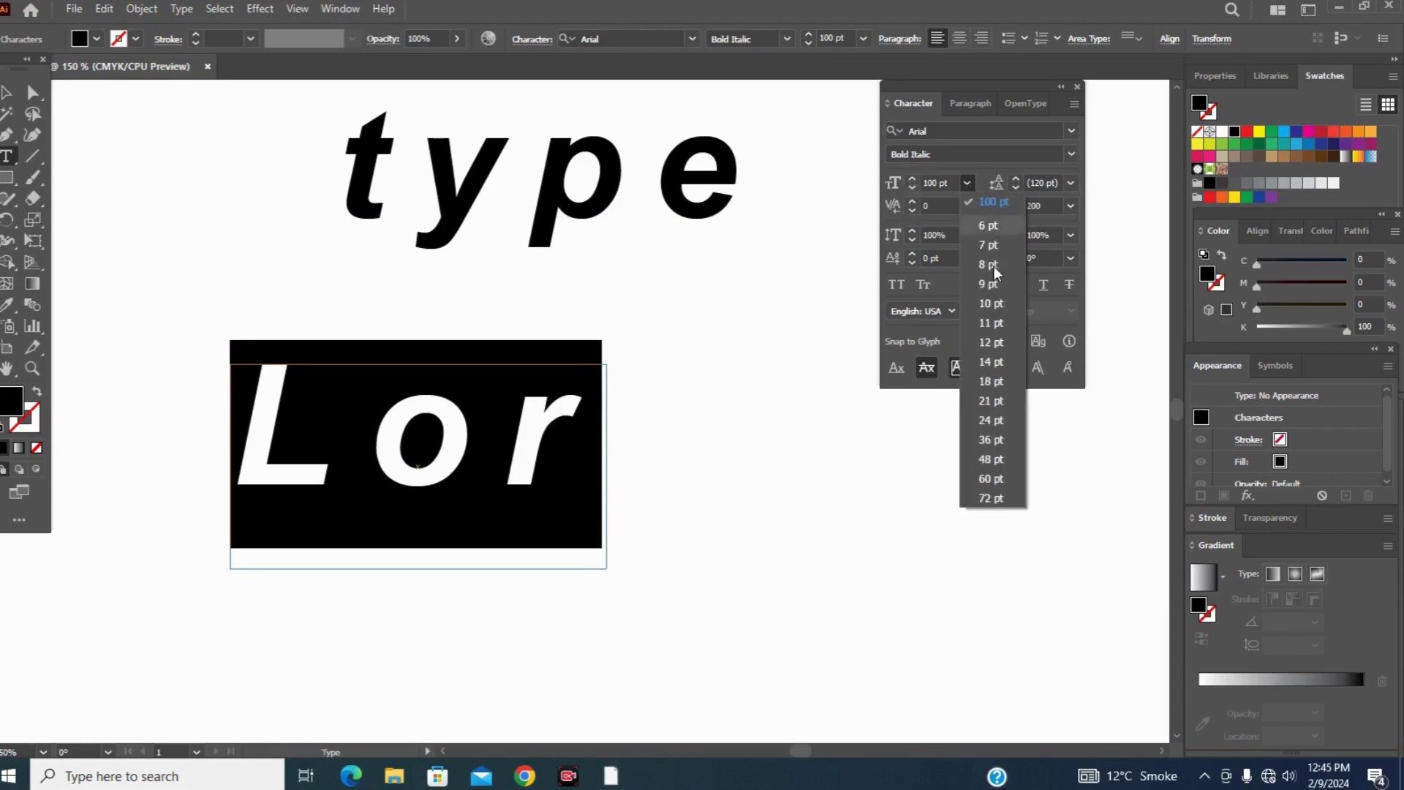
pyautogui.click(991, 440)
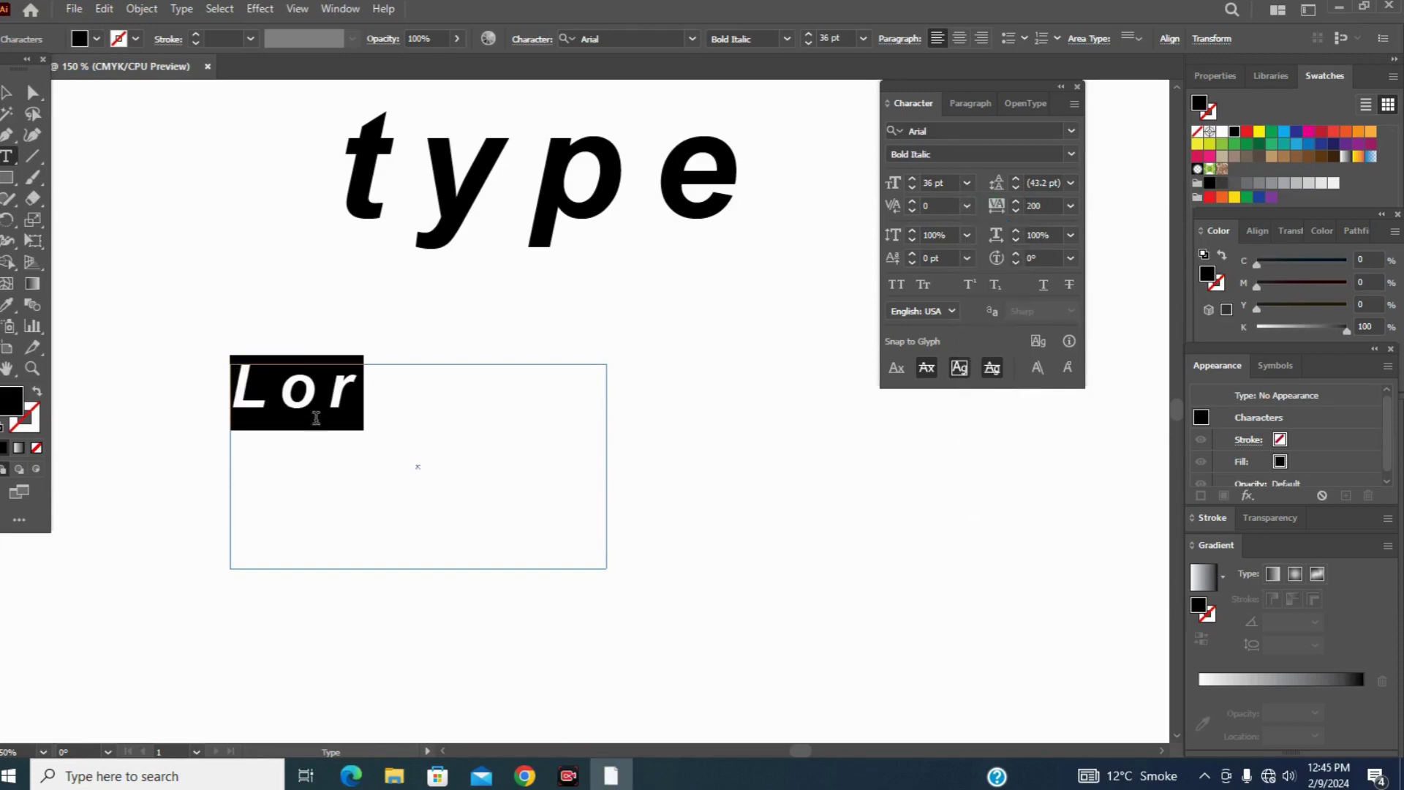
pyautogui.click(9, 153)
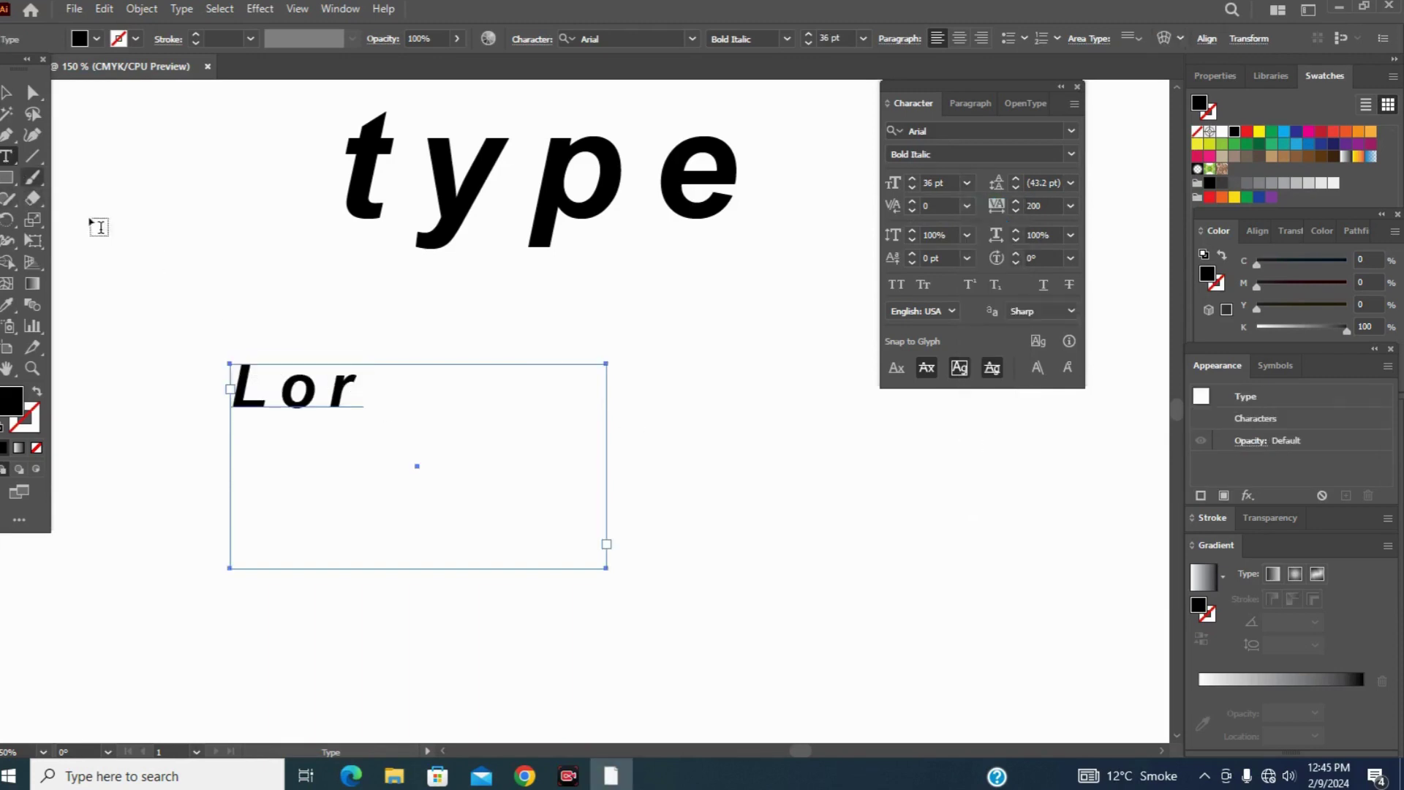
pyautogui.click(378, 397)
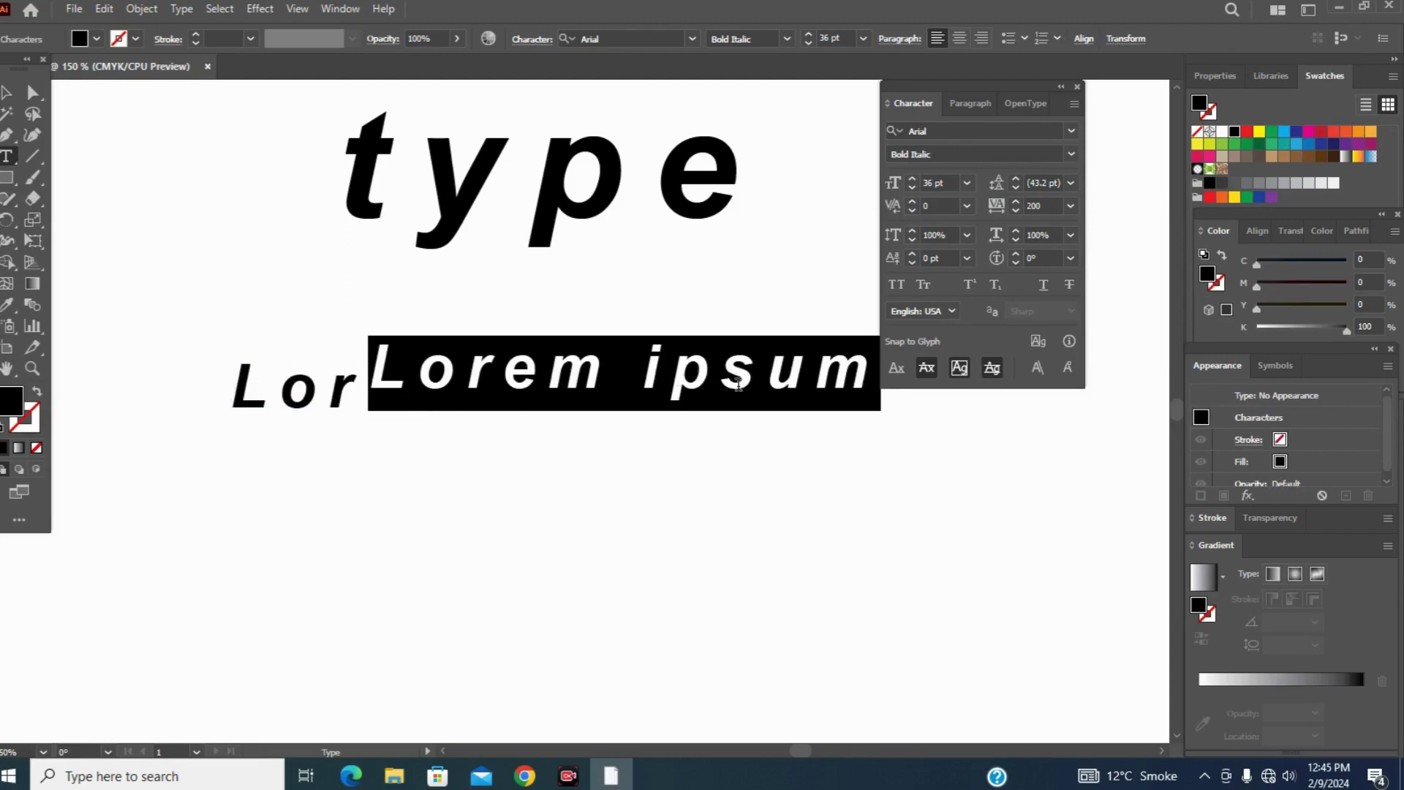
pyautogui.press('BackSpace')
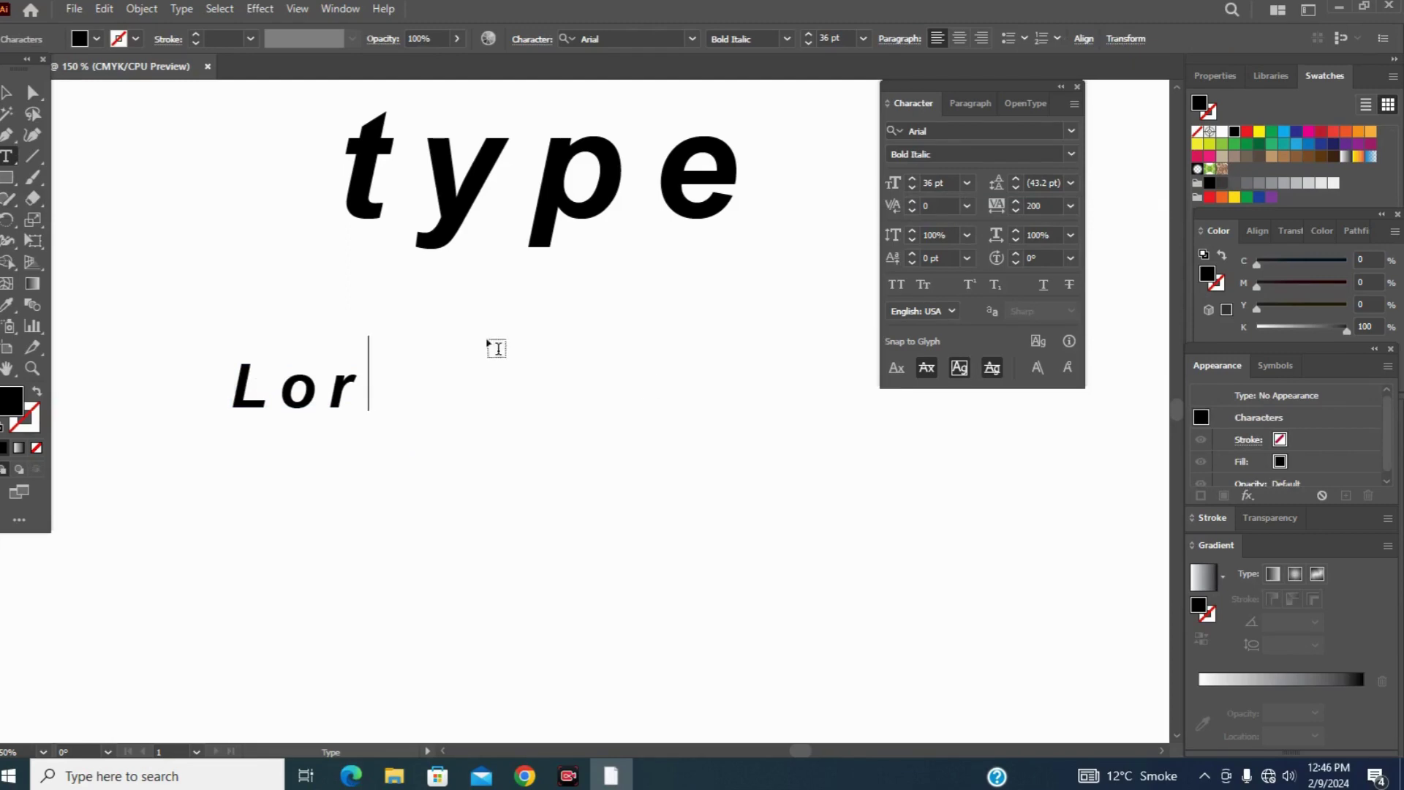
# Step: Delete the "Lor" text frame with the empty text point beside it, and draw a larger area type frame of placeholder text there
pyautogui.click(7, 92)
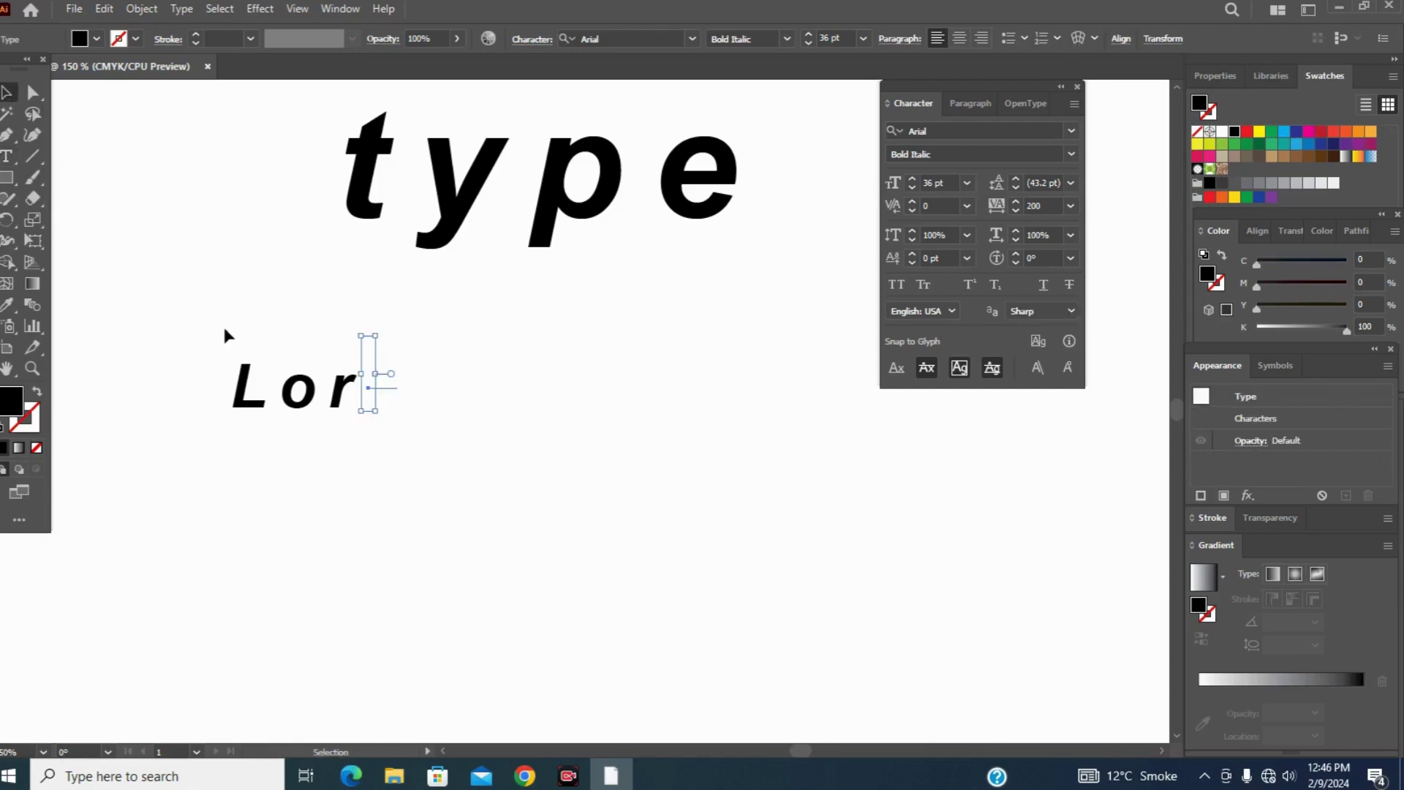
pyautogui.moveTo(185, 315); pyautogui.dragTo(472, 490)
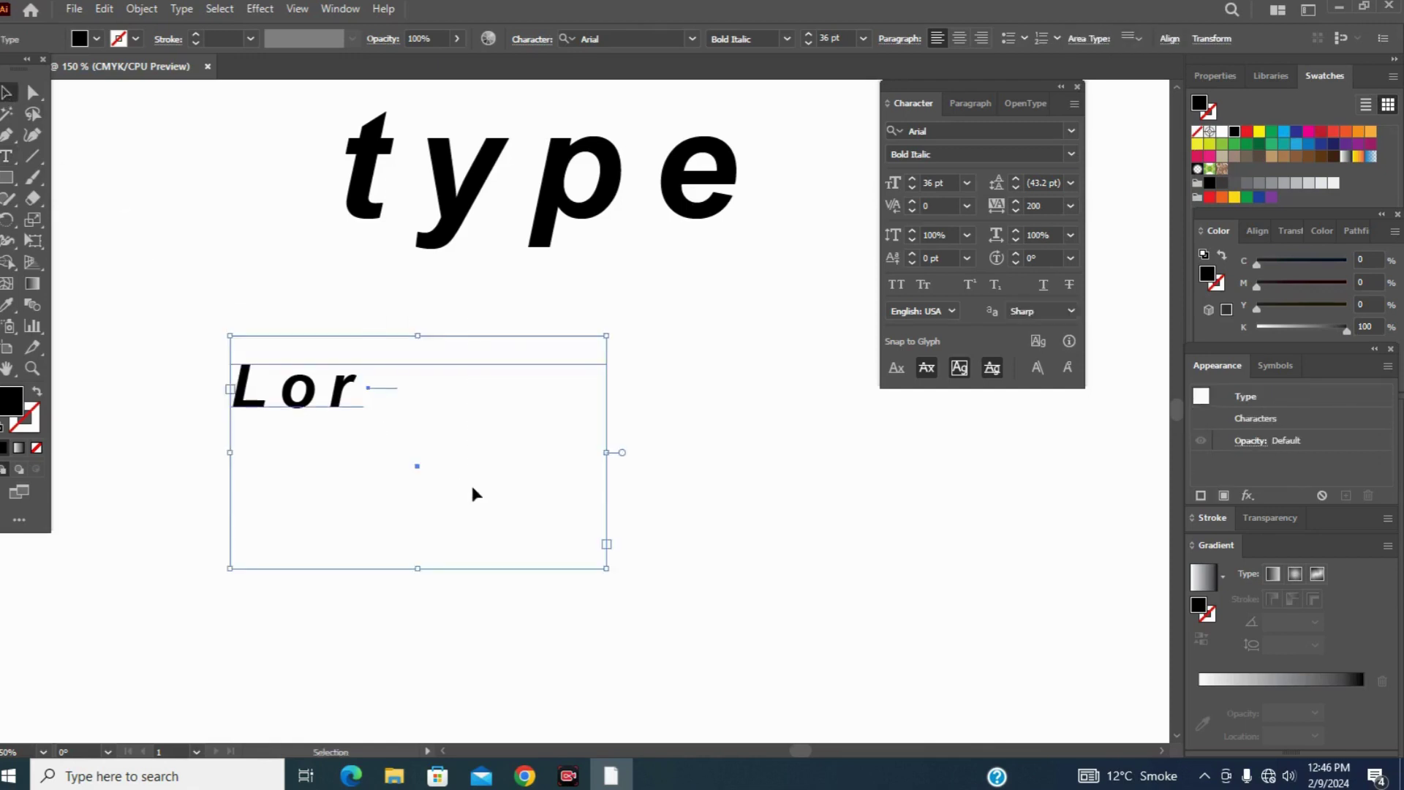
pyautogui.press('Delete')
pyautogui.press('t')
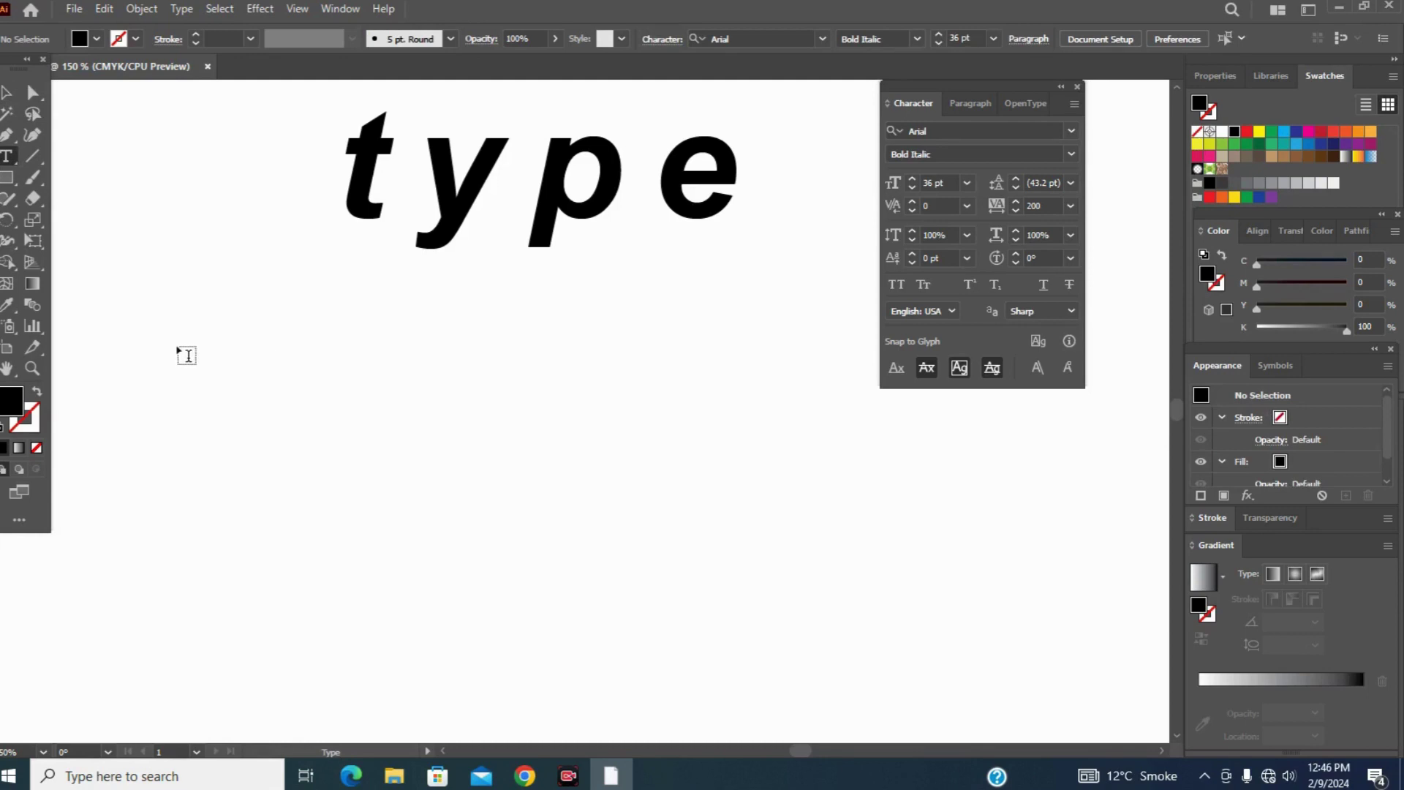
pyautogui.moveTo(177, 346); pyautogui.dragTo(627, 592)
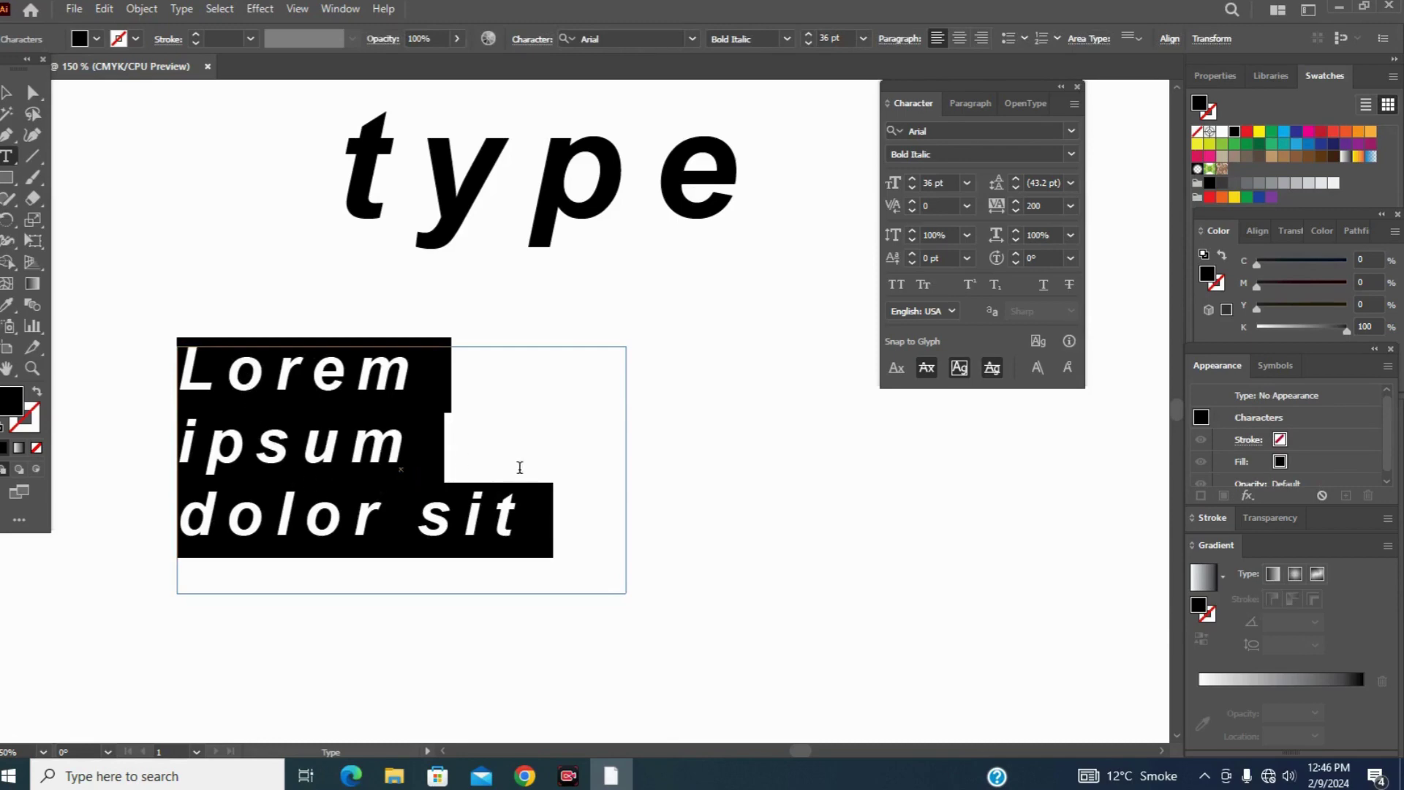
# Step: Select the placeholder text frame as an object and increase its leading to 55 pt
pyautogui.click(722, 505)
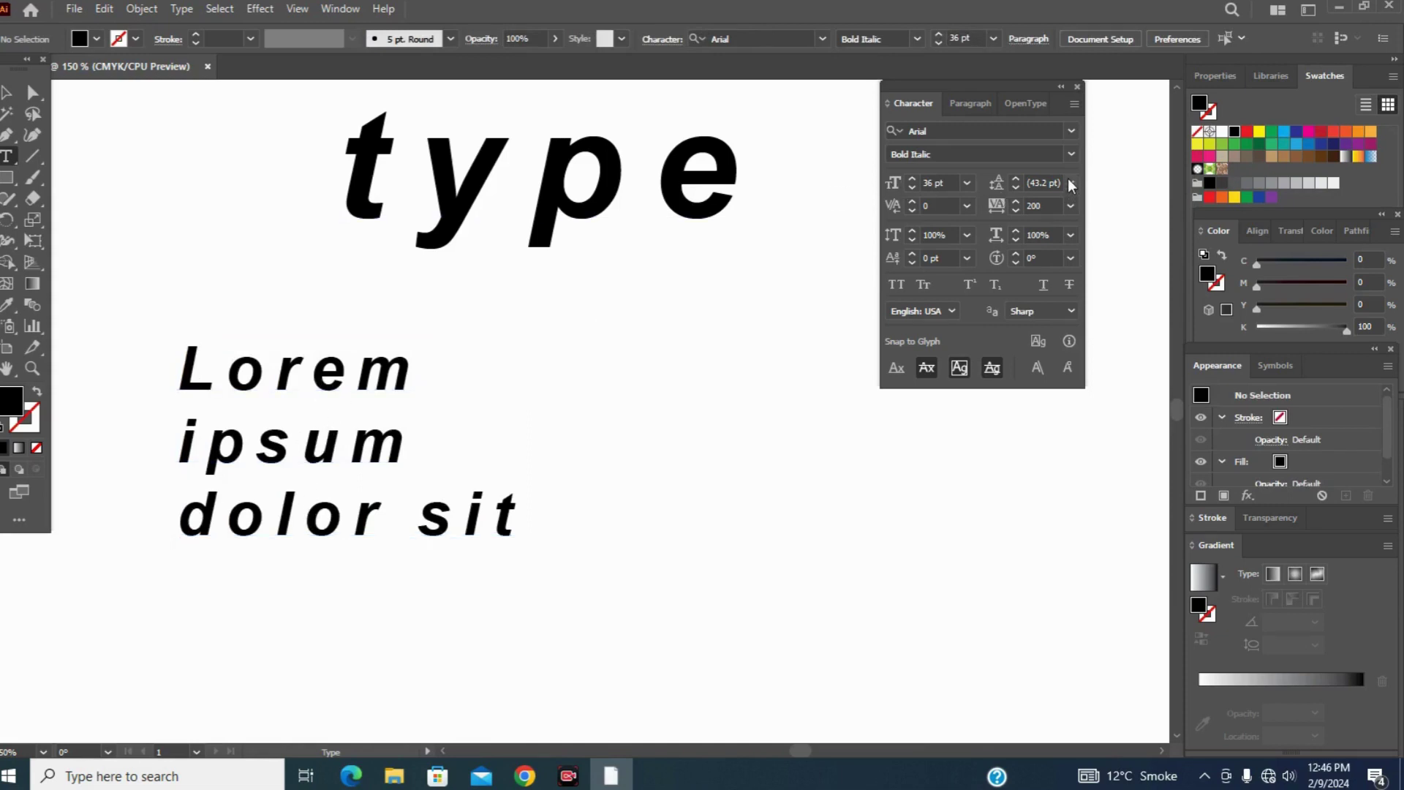
pyautogui.click(1015, 179)
pyautogui.click(1015, 179)
pyautogui.click(1015, 179)
pyautogui.click(1014, 179)
pyautogui.click(190, 373)
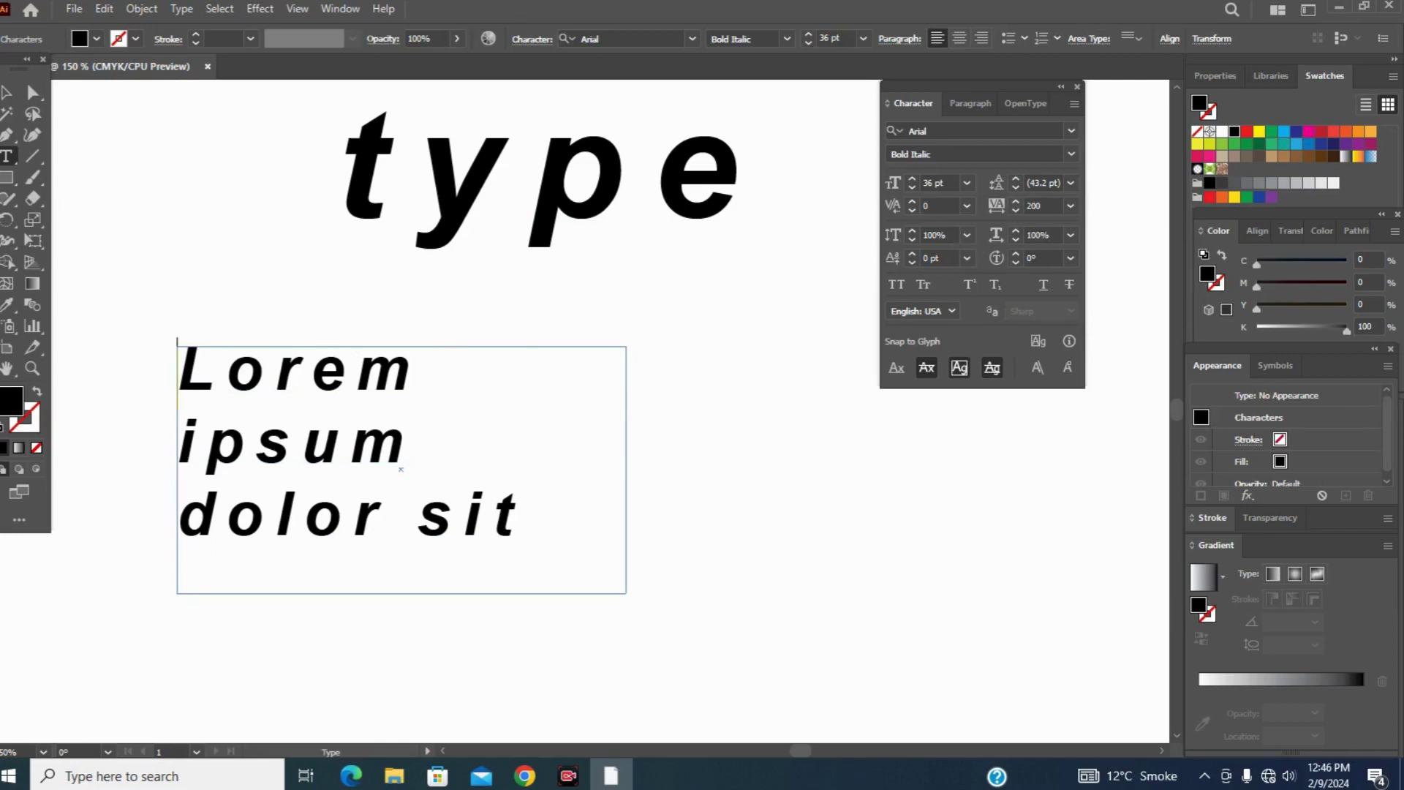
pyautogui.click(7, 95)
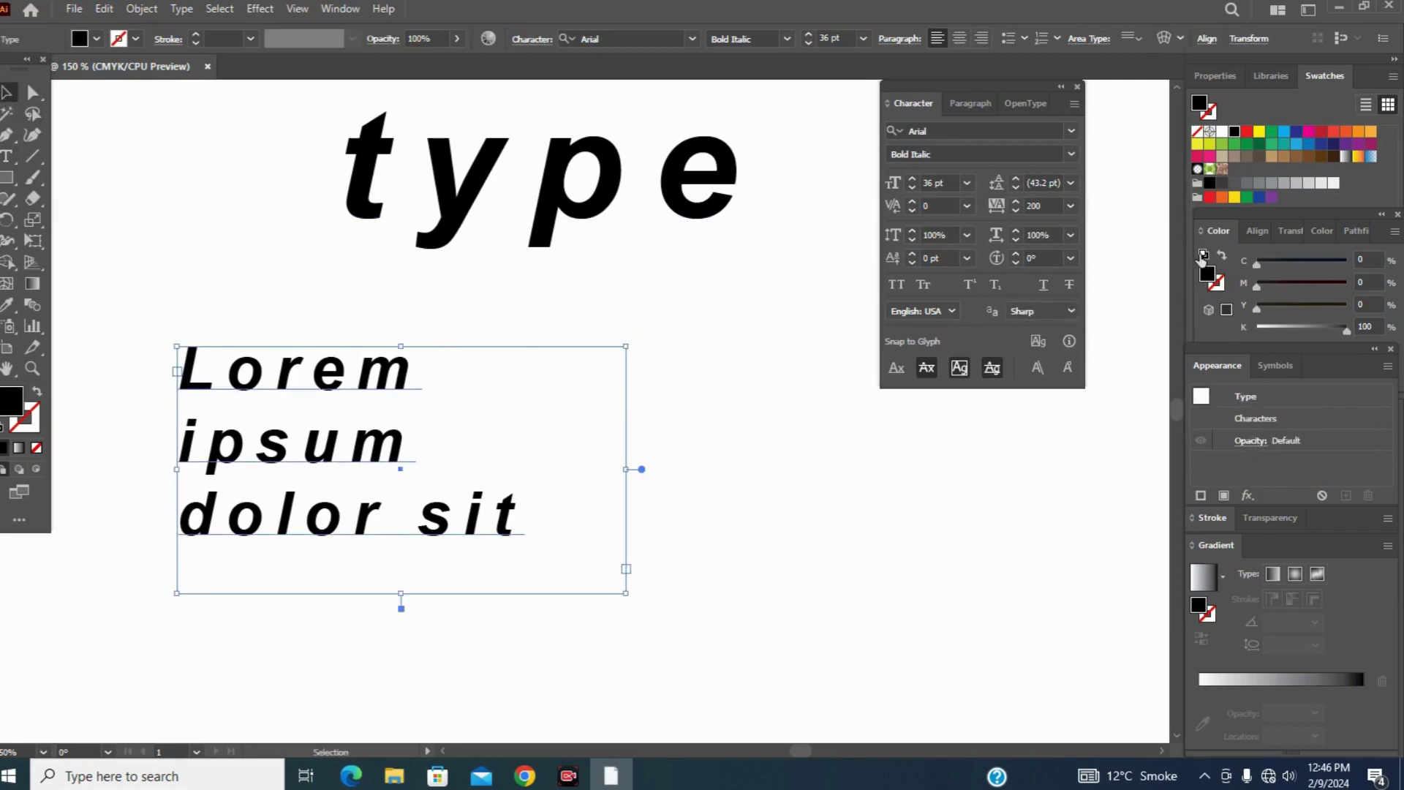
pyautogui.click(1014, 180)
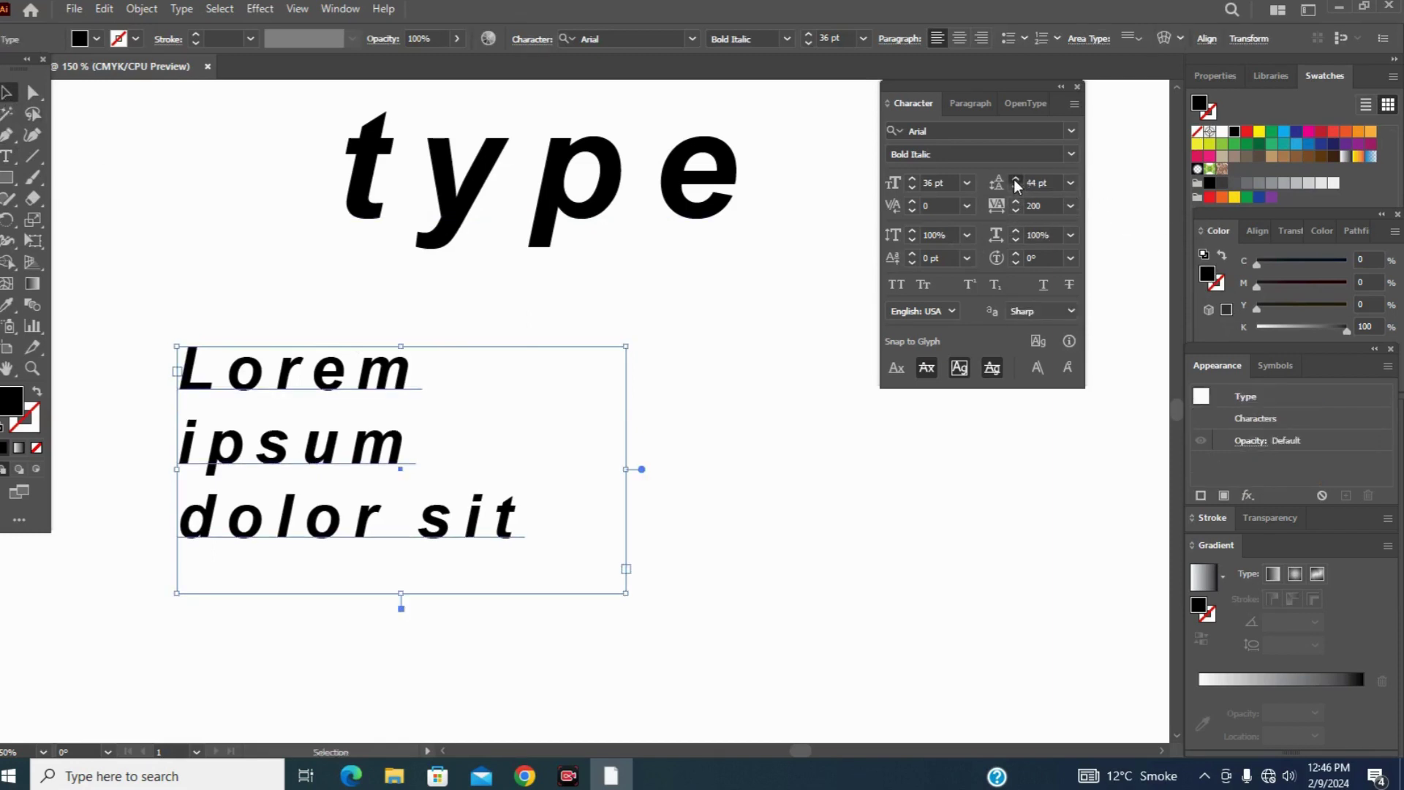
pyautogui.click(1015, 180)
pyautogui.click(1014, 180)
pyautogui.click(1014, 180)
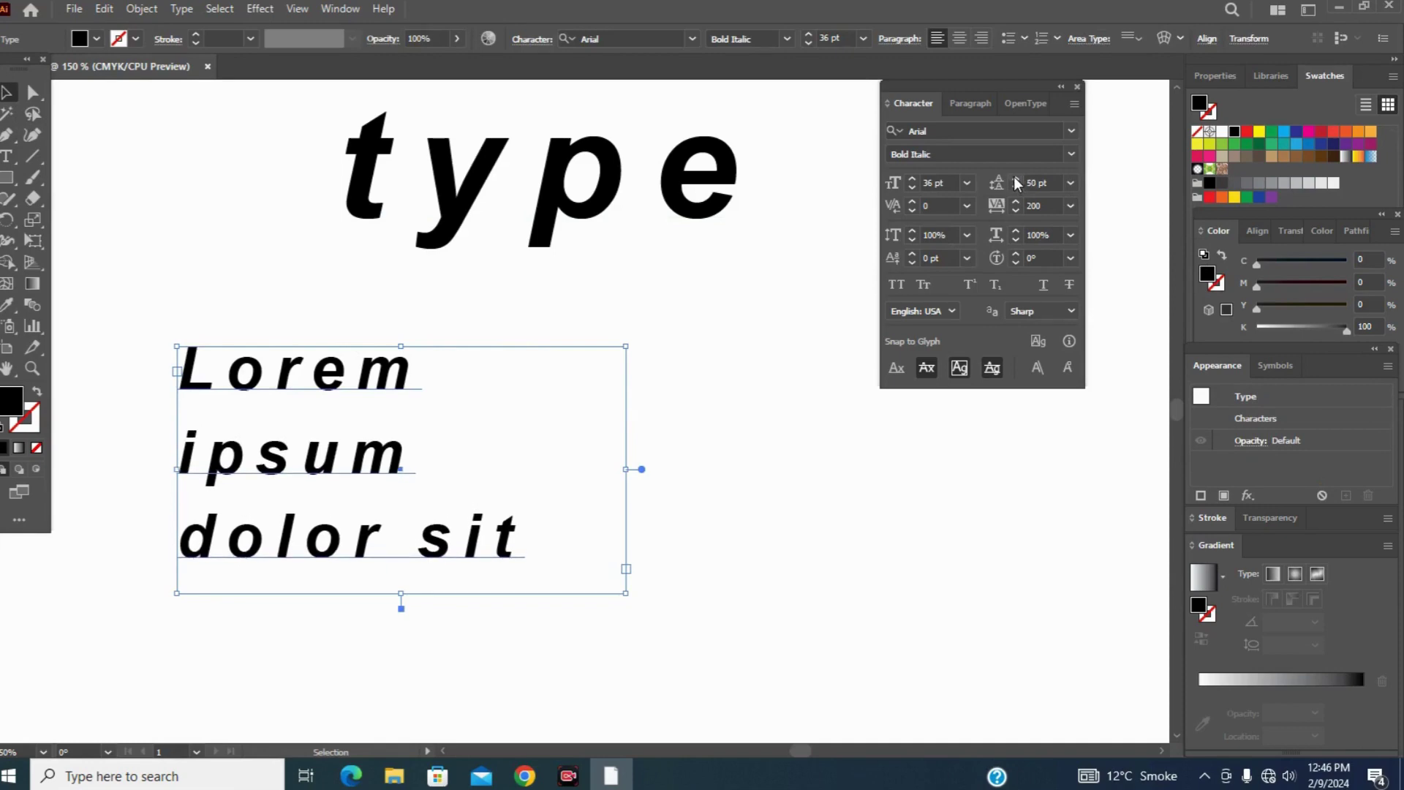
pyautogui.click(1015, 180)
pyautogui.click(1014, 180)
pyautogui.click(1014, 180)
pyautogui.click(1014, 180)
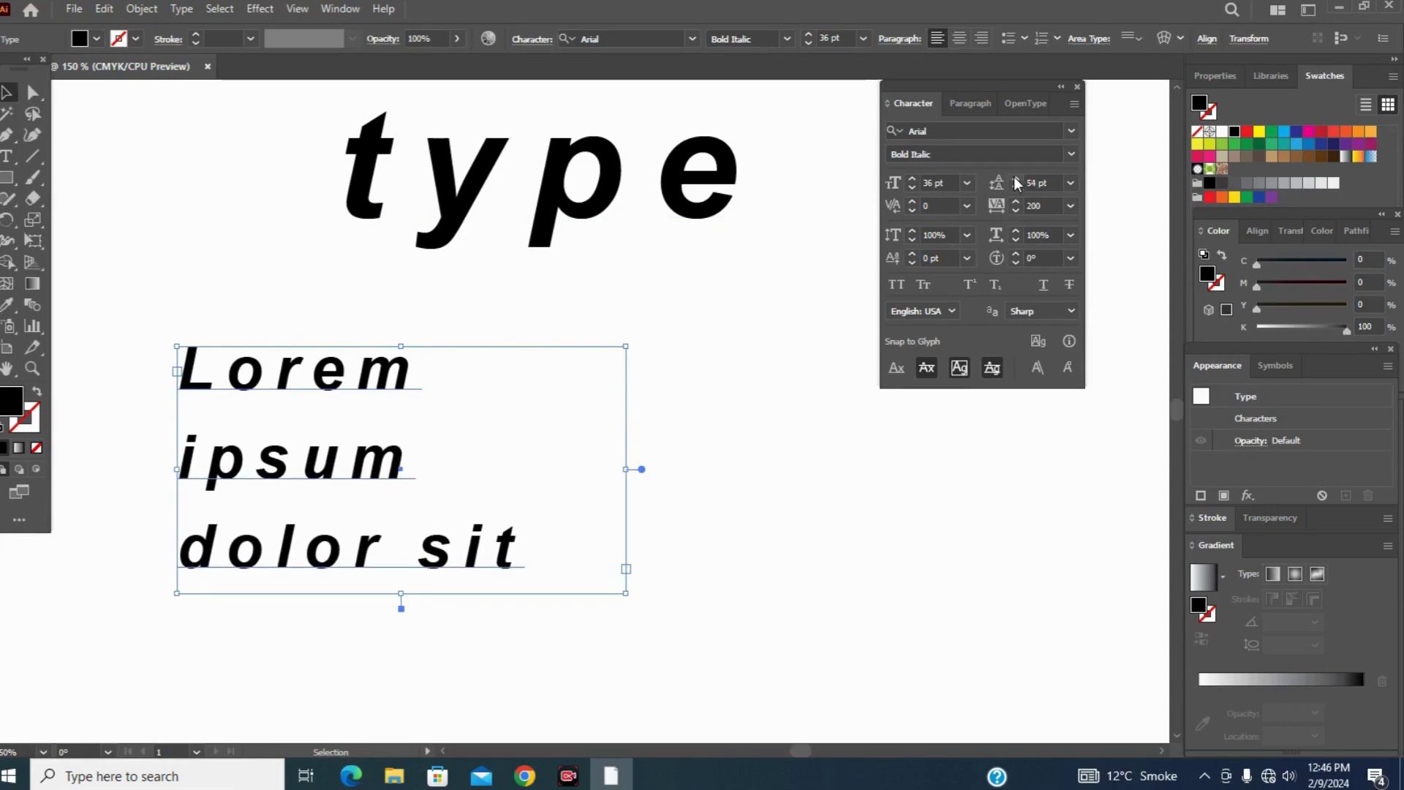
pyautogui.click(1015, 179)
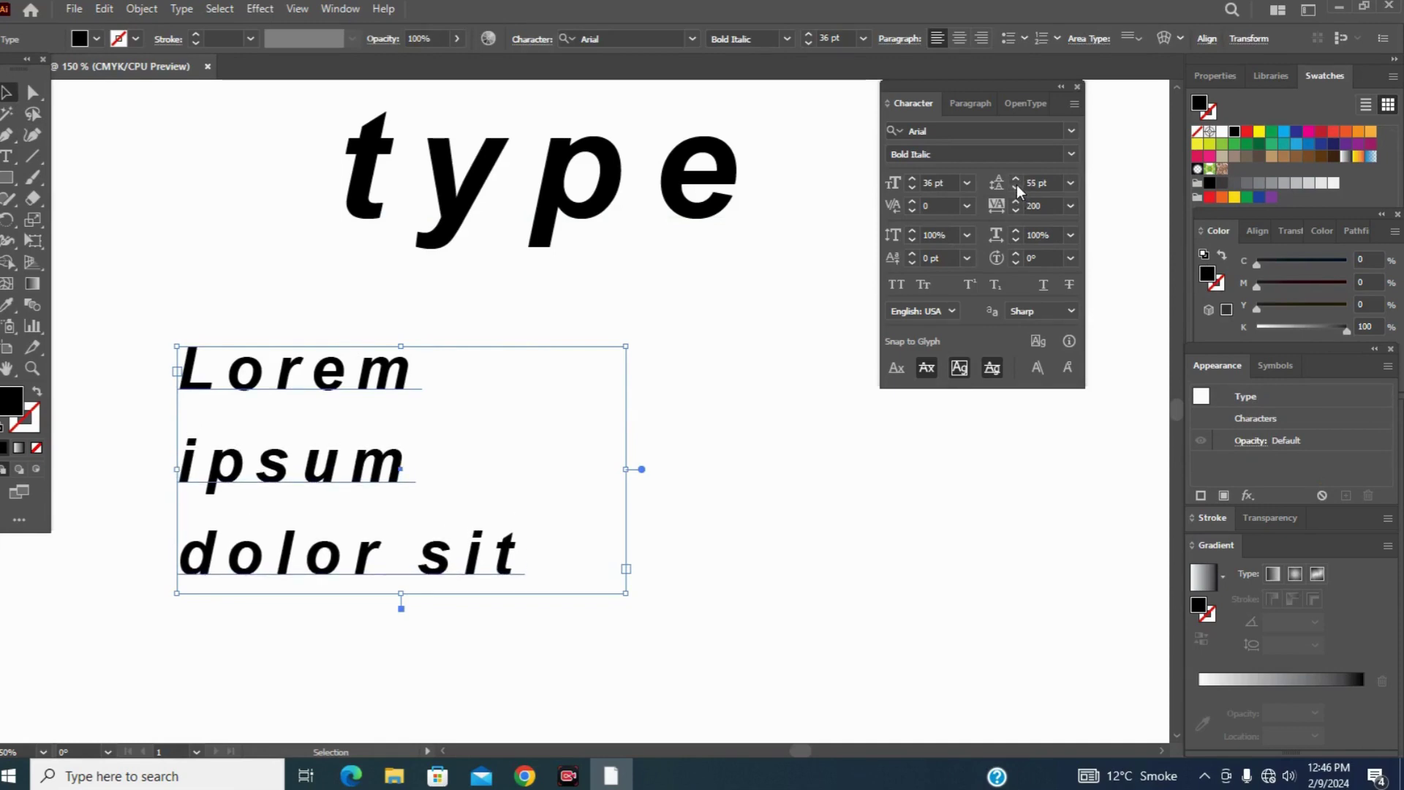
# Step: Reduce the placeholder text's leading step by step to 31 pt
pyautogui.click(1017, 185)
pyautogui.click(1016, 186)
pyautogui.click(1016, 186)
pyautogui.click(1016, 185)
pyautogui.click(1016, 186)
pyautogui.click(1015, 187)
pyautogui.click(1016, 186)
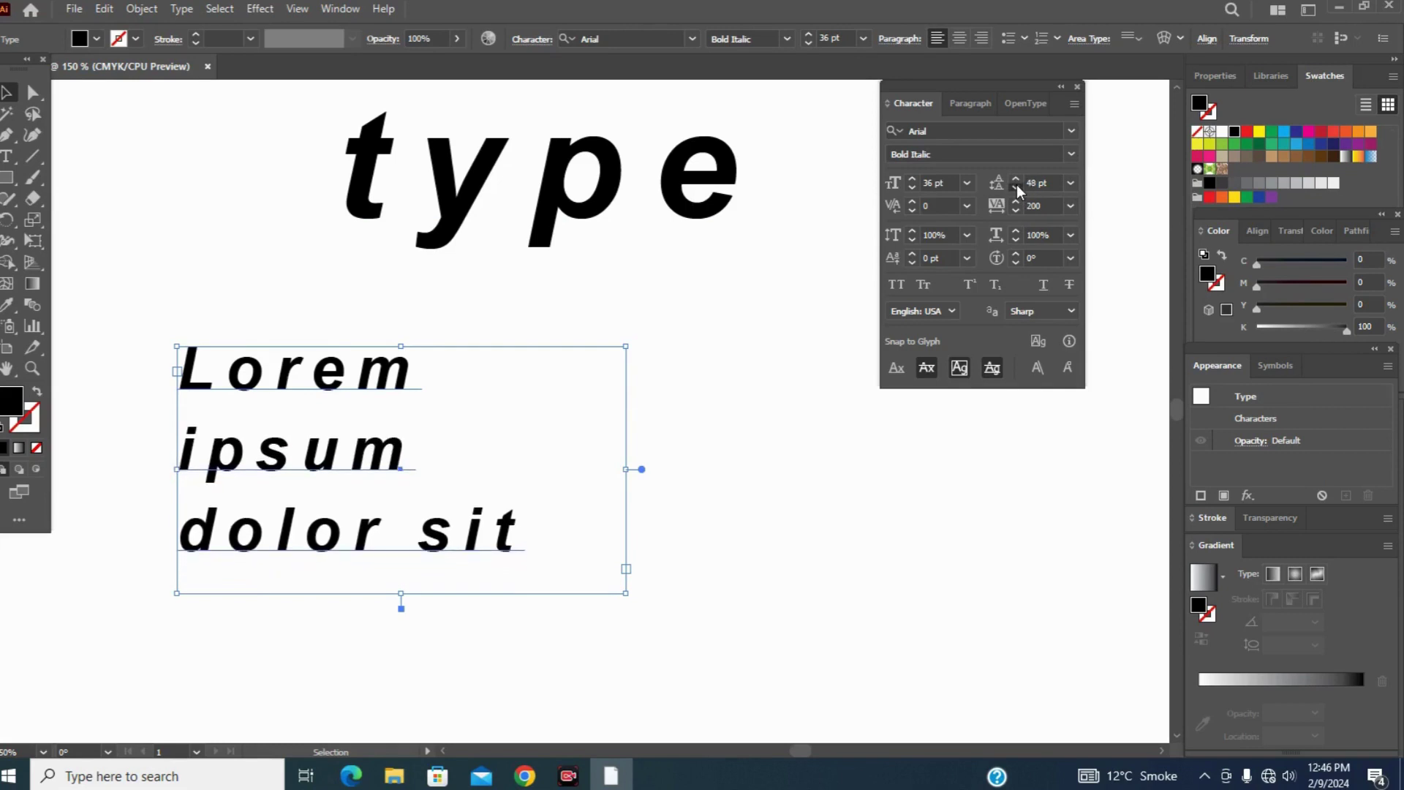
pyautogui.click(1016, 187)
pyautogui.click(1016, 187)
pyautogui.click(1016, 187)
pyautogui.click(1016, 186)
pyautogui.click(1015, 186)
pyautogui.click(1016, 187)
pyautogui.click(1015, 187)
pyautogui.click(1016, 188)
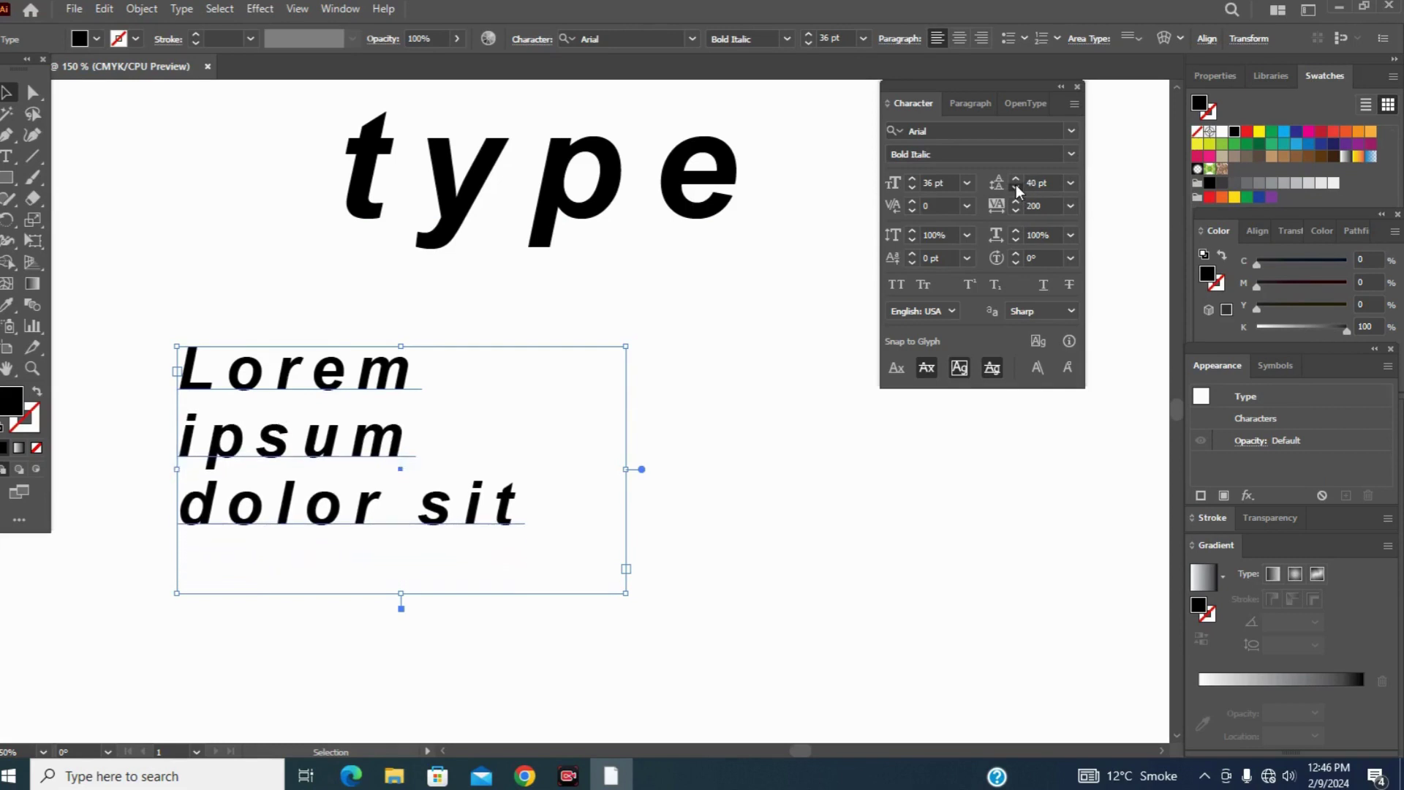
pyautogui.click(1016, 187)
pyautogui.click(1016, 188)
pyautogui.click(1016, 187)
pyautogui.click(1015, 187)
pyautogui.click(1016, 187)
pyautogui.click(1016, 187)
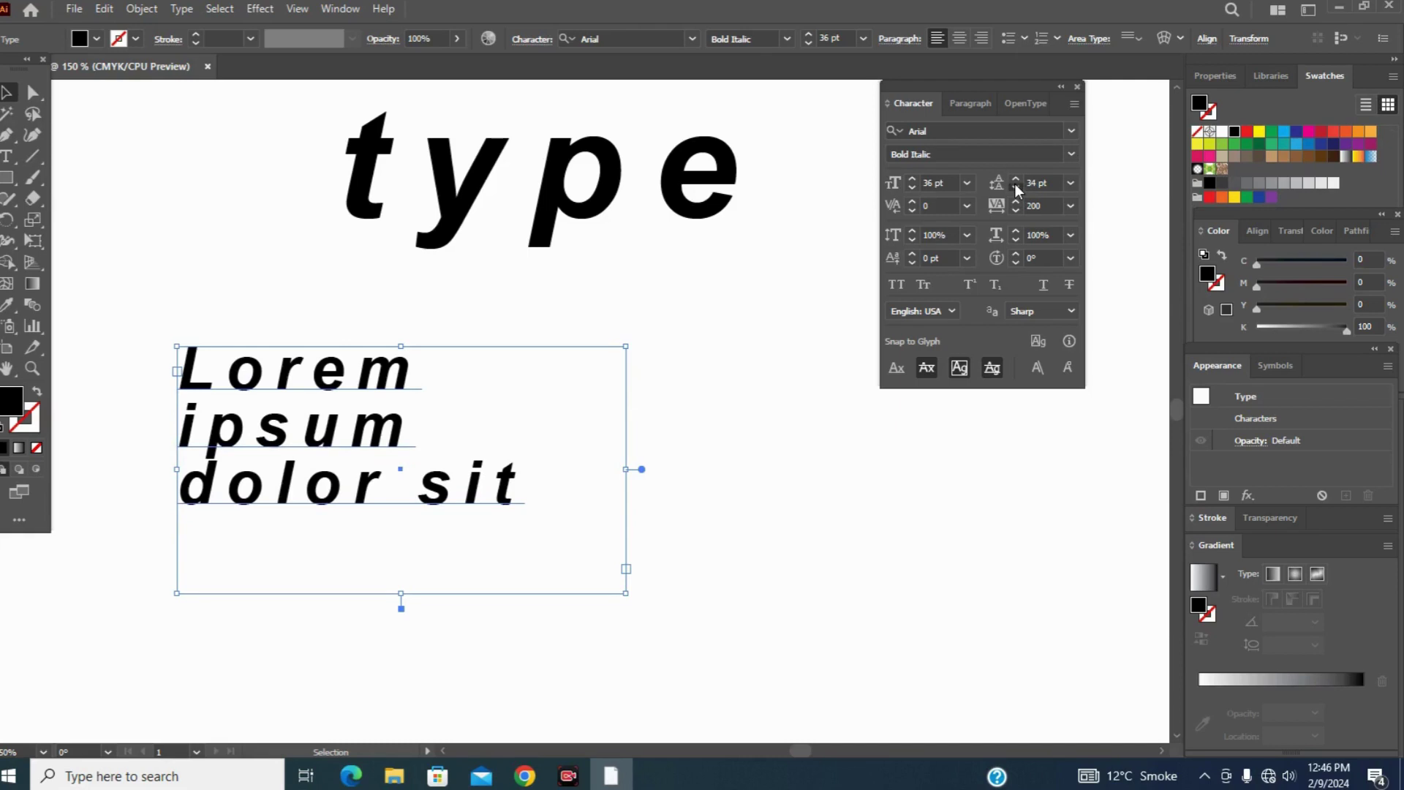
pyautogui.click(1015, 187)
pyautogui.click(1015, 187)
pyautogui.click(1016, 187)
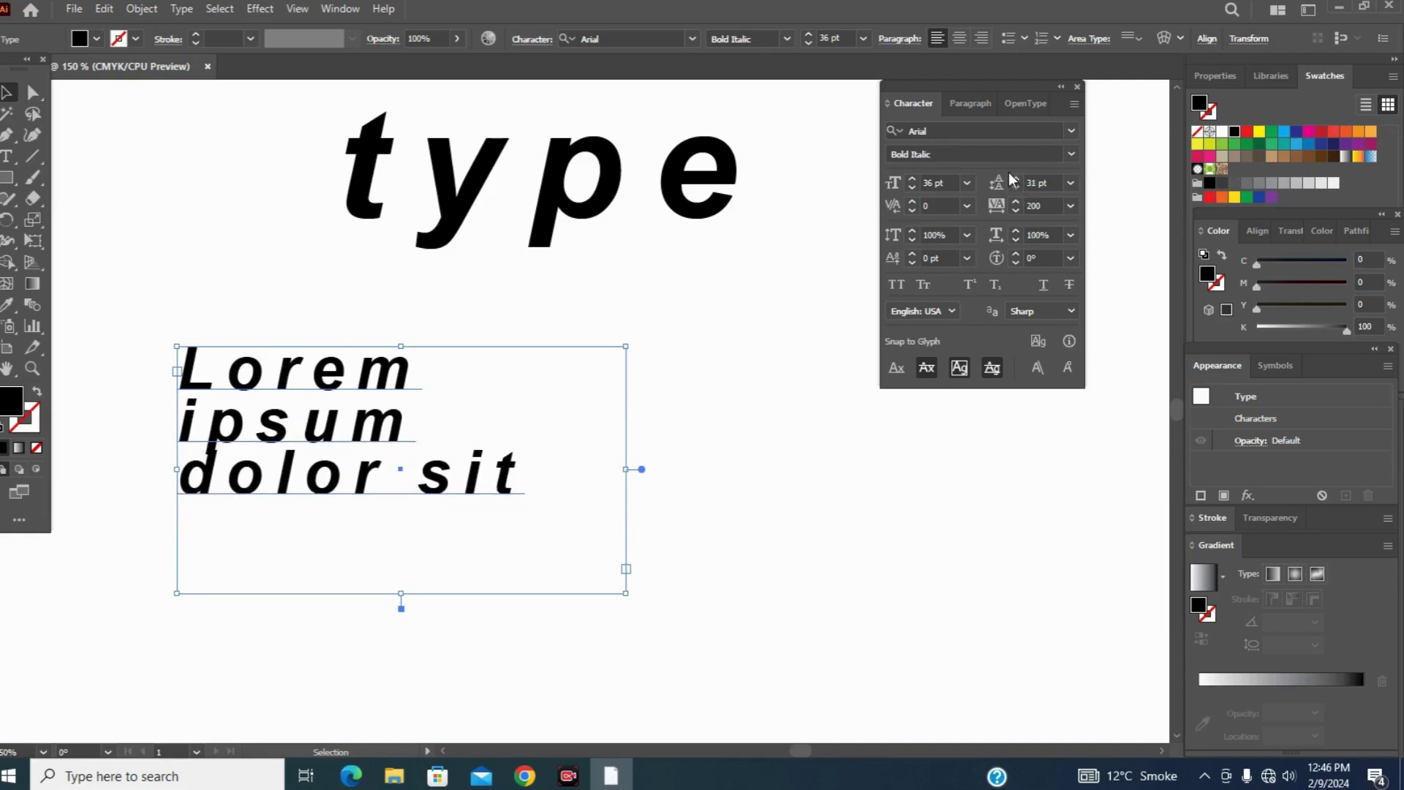
# Step: Raise the placeholder text's leading to 37 pt and reset it to Auto
pyautogui.click(1015, 178)
pyautogui.click(1015, 178)
pyautogui.click(1015, 178)
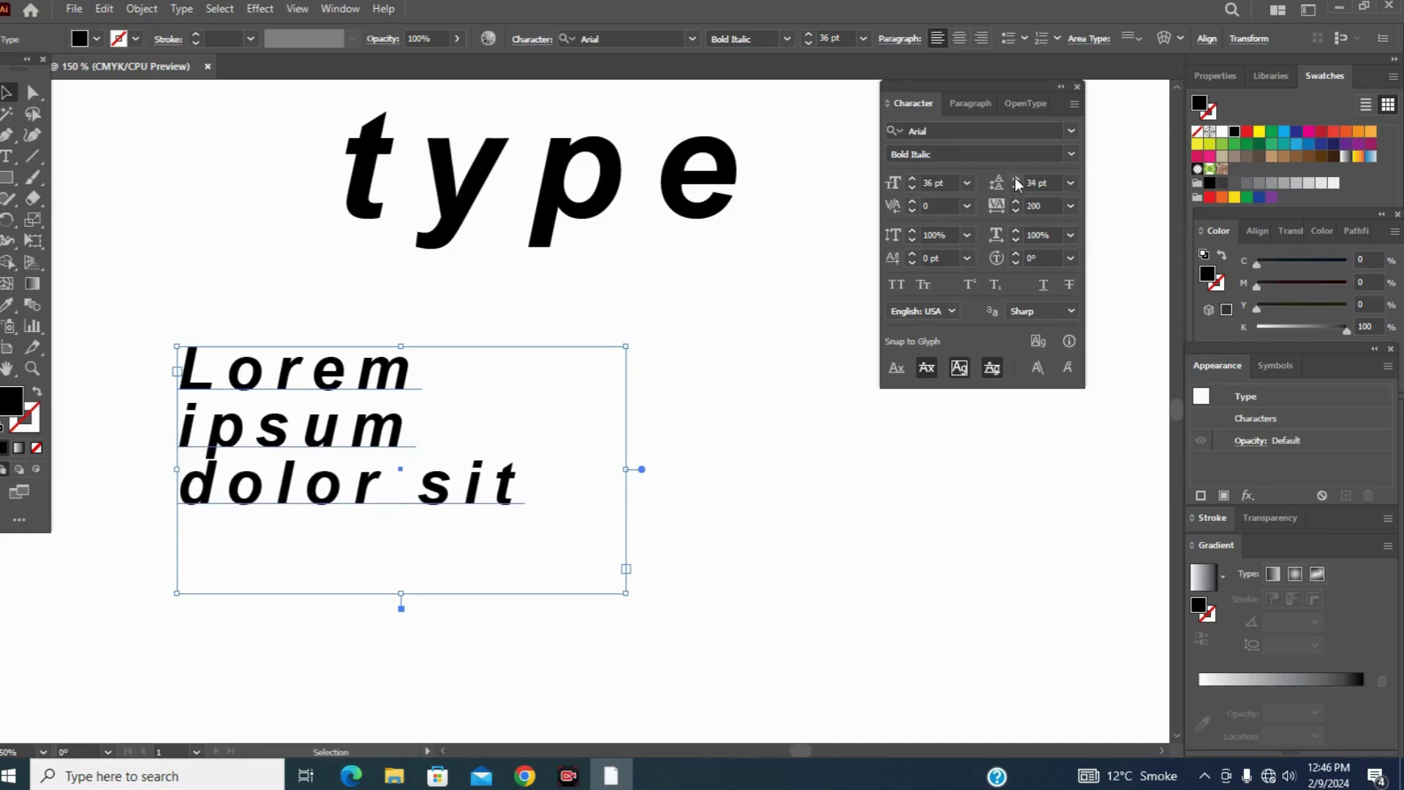
pyautogui.click(1015, 179)
pyautogui.click(1015, 178)
pyautogui.click(1015, 178)
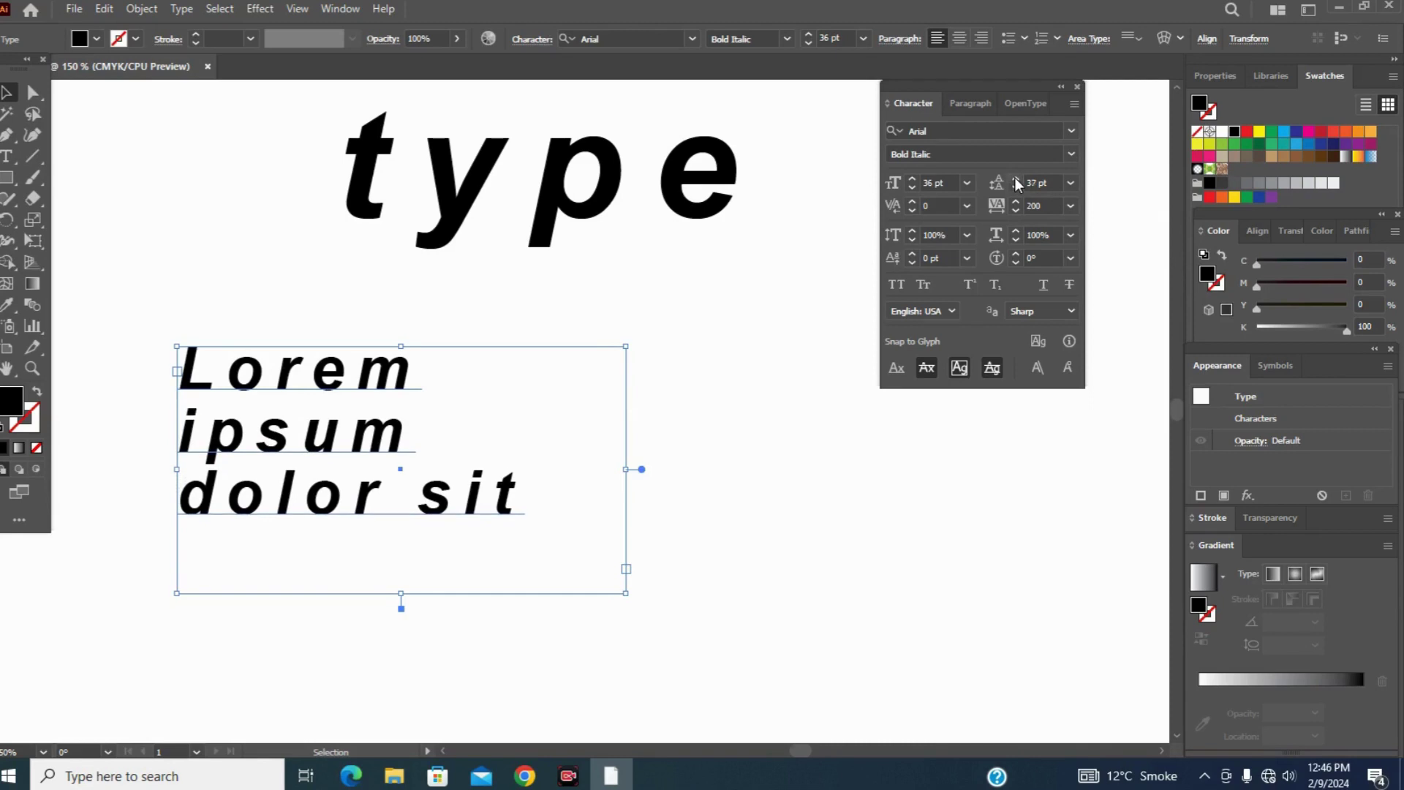
pyautogui.click(1071, 182)
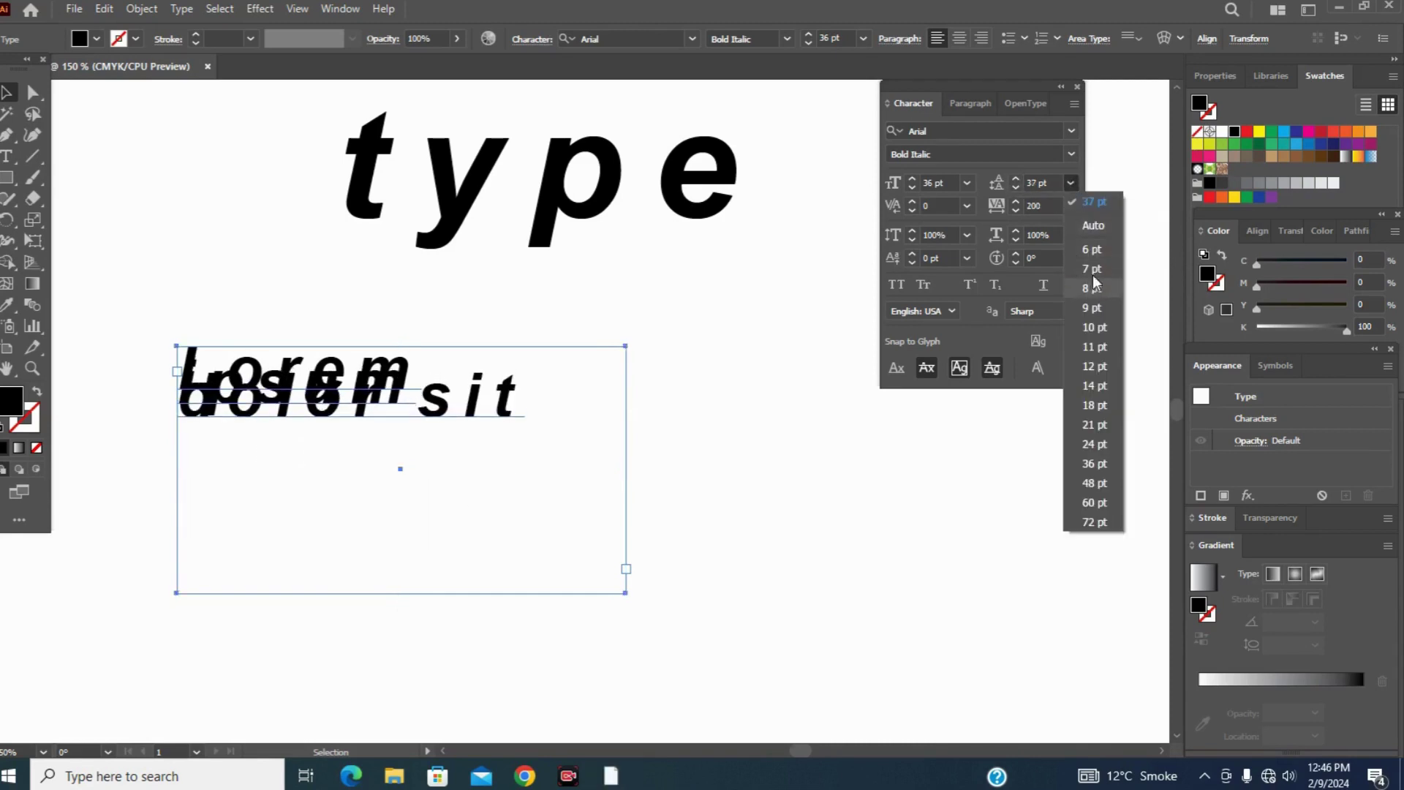
pyautogui.click(1092, 226)
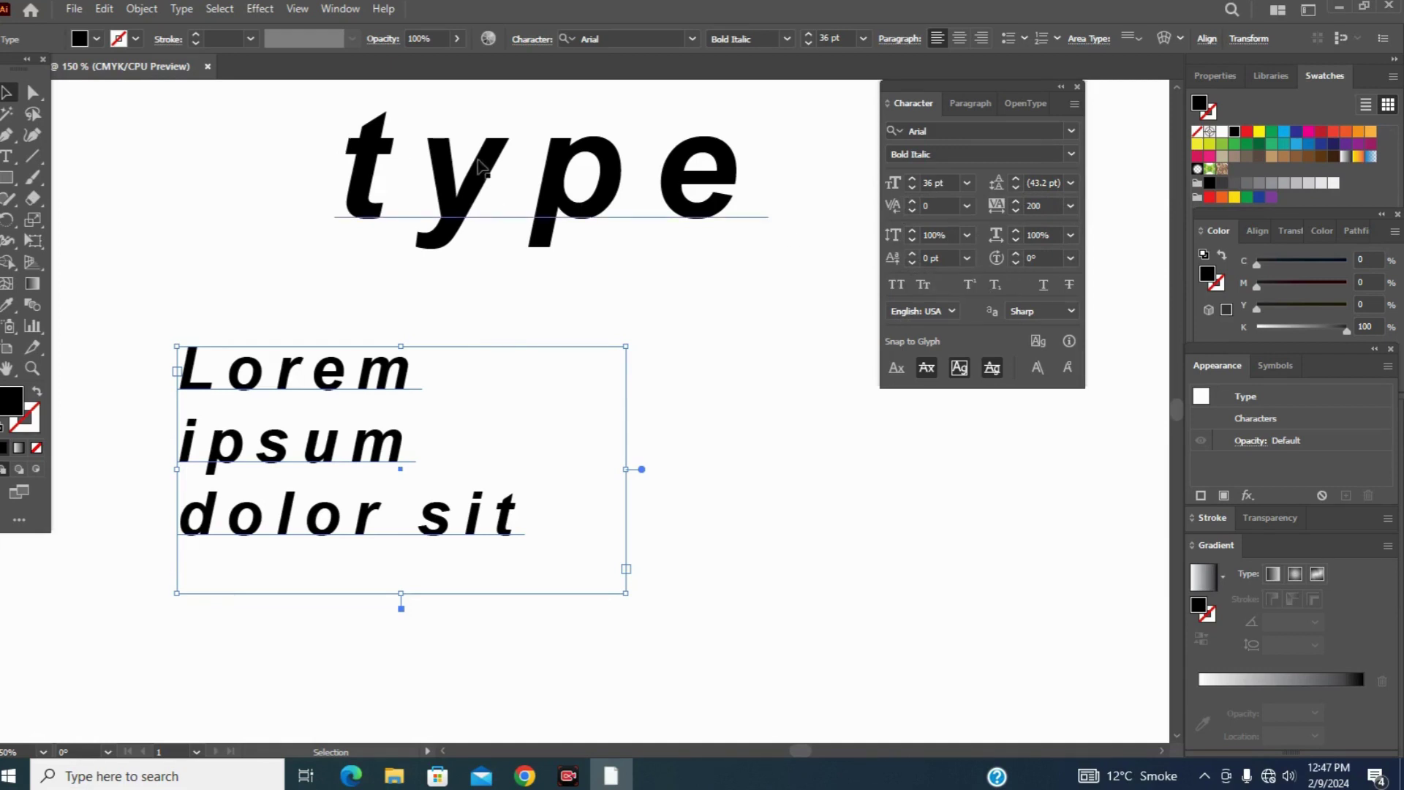
# Step: Delete the placeholder text frame and move the word "type" down to the middle of the view
pyautogui.press('Delete')
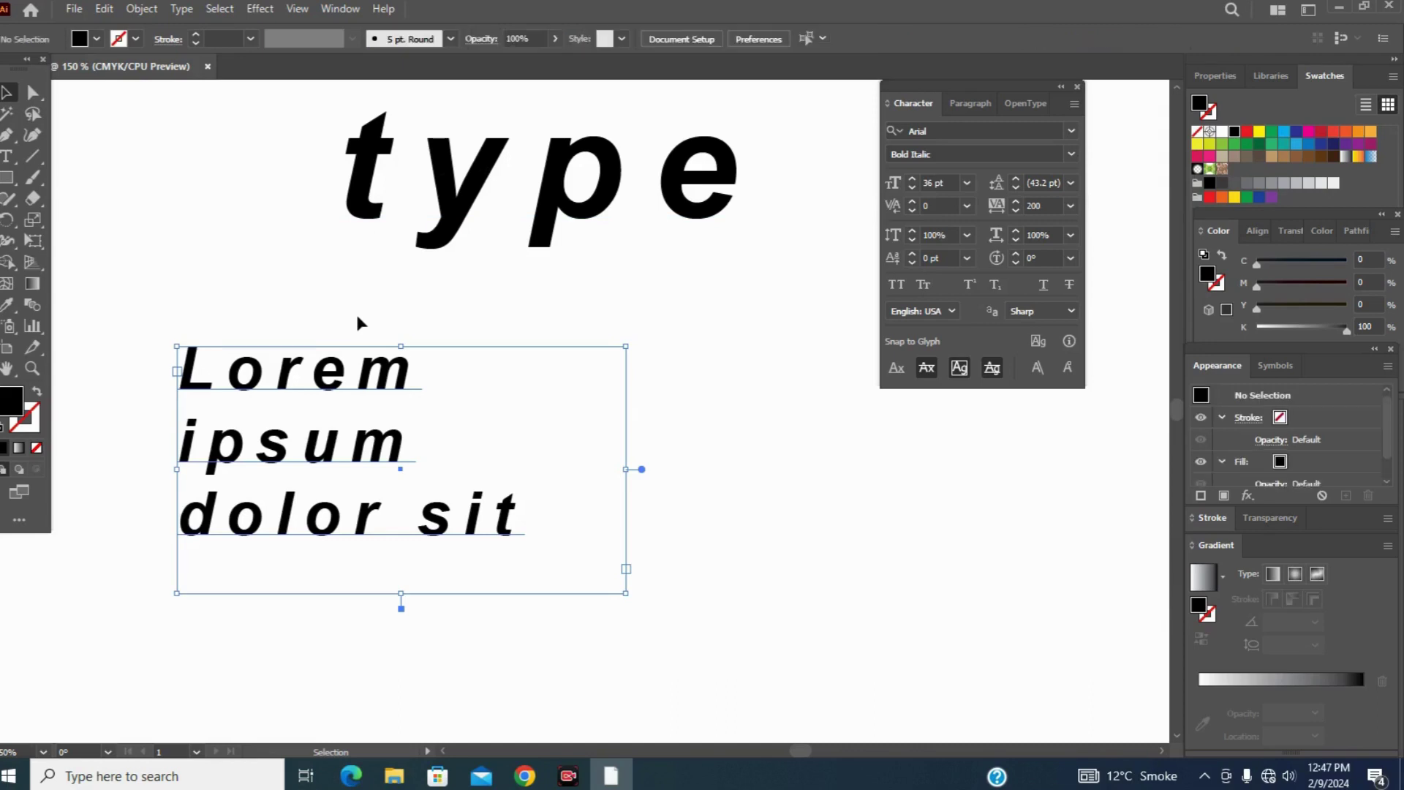
pyautogui.click(436, 188)
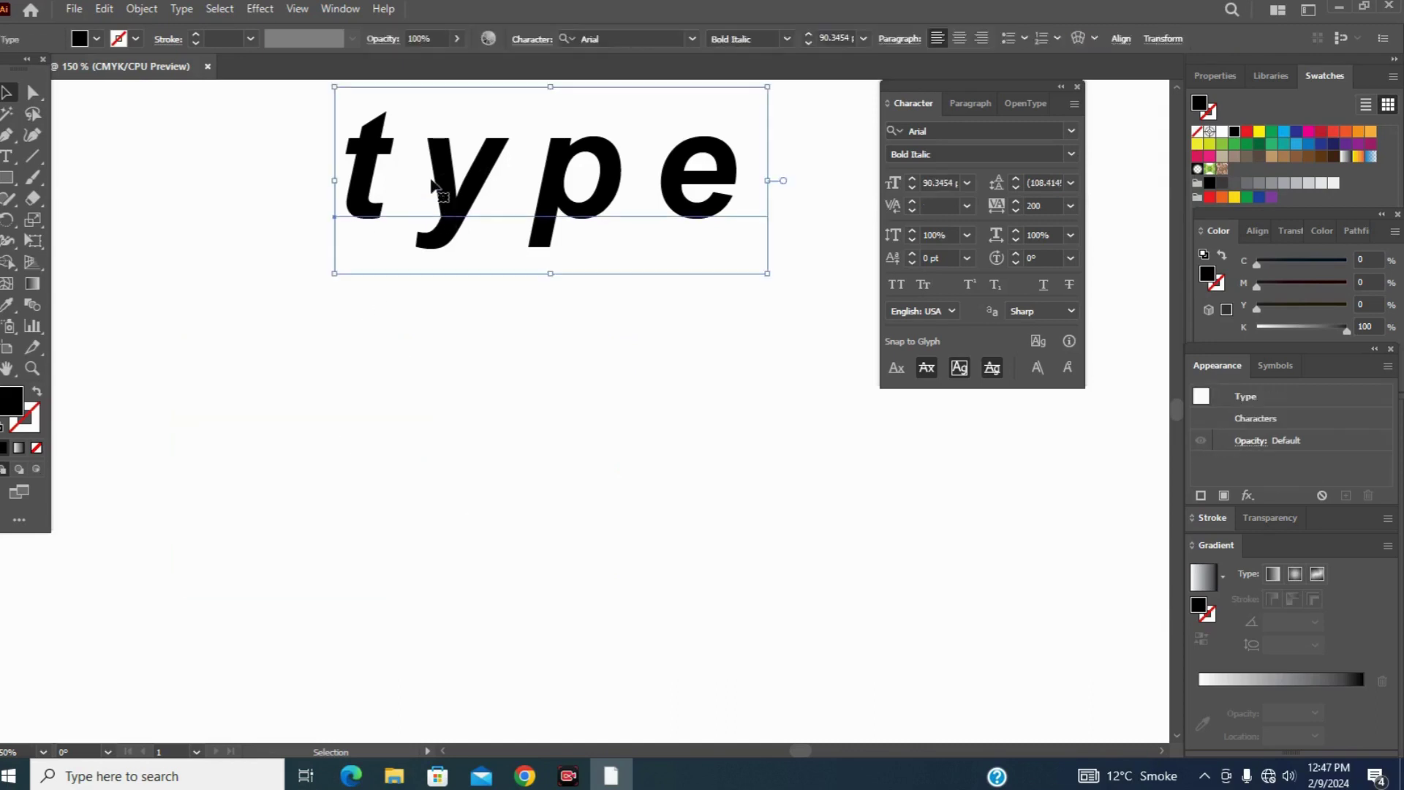
pyautogui.moveTo(572, 157); pyautogui.dragTo(491, 363)
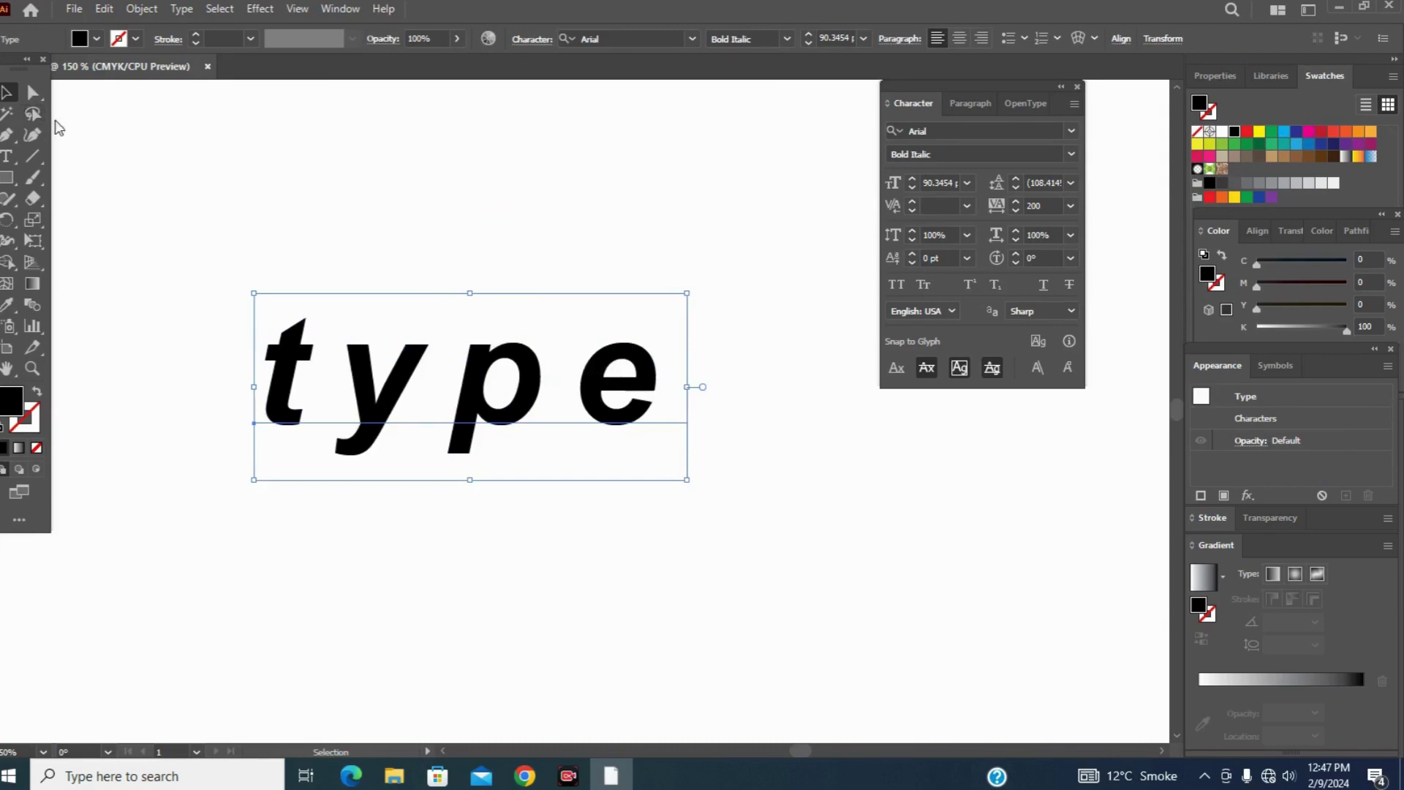
pyautogui.click(748, 311)
pyautogui.moveTo(580, 326)
pyautogui.mouseDown()
pyautogui.moveTo(636, 388)
pyautogui.moveTo(583, 337)
pyautogui.mouseUp()
# Step: Select the letter "e" in "type" and raise its baseline shift to 14 pt
pyautogui.press('t')
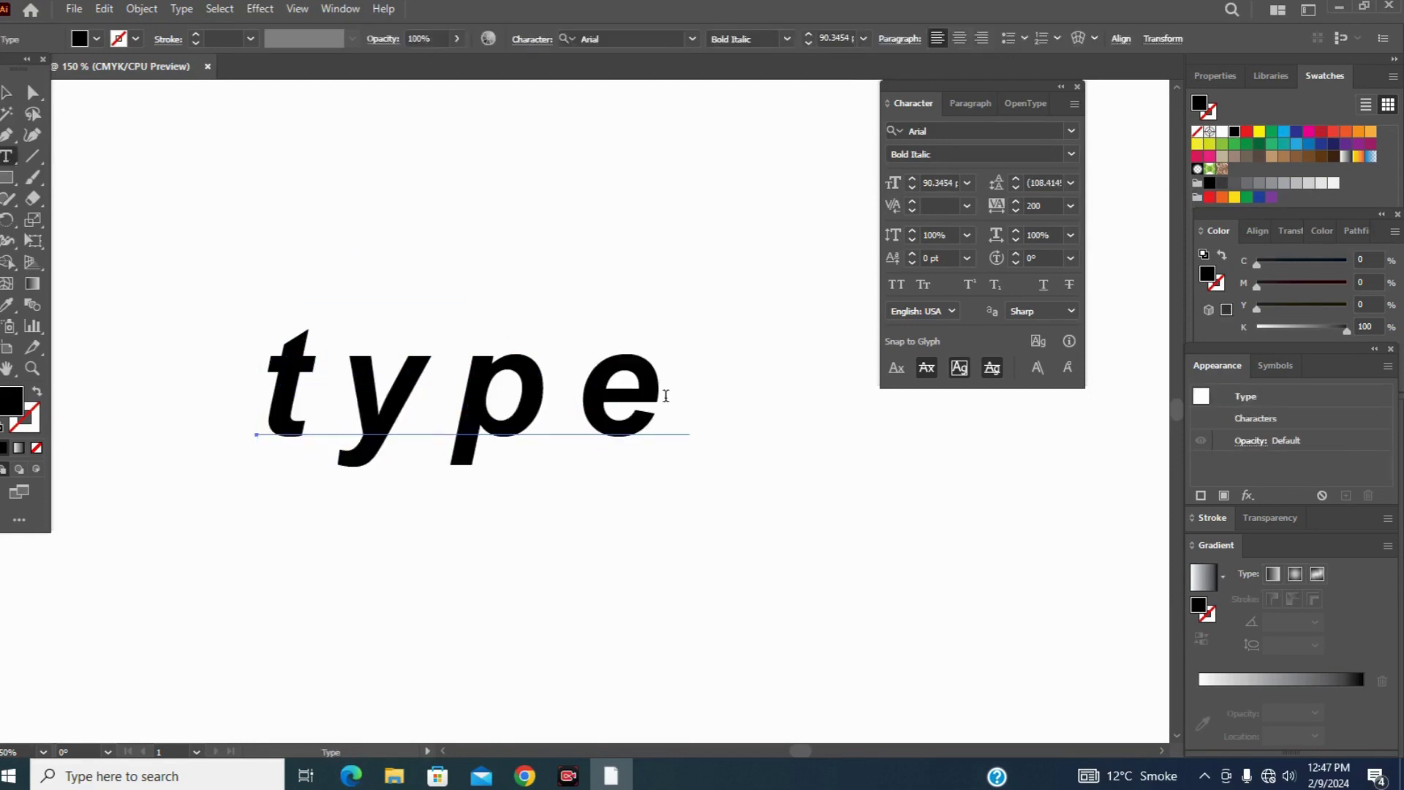
pyautogui.moveTo(564, 344); pyautogui.dragTo(637, 400)
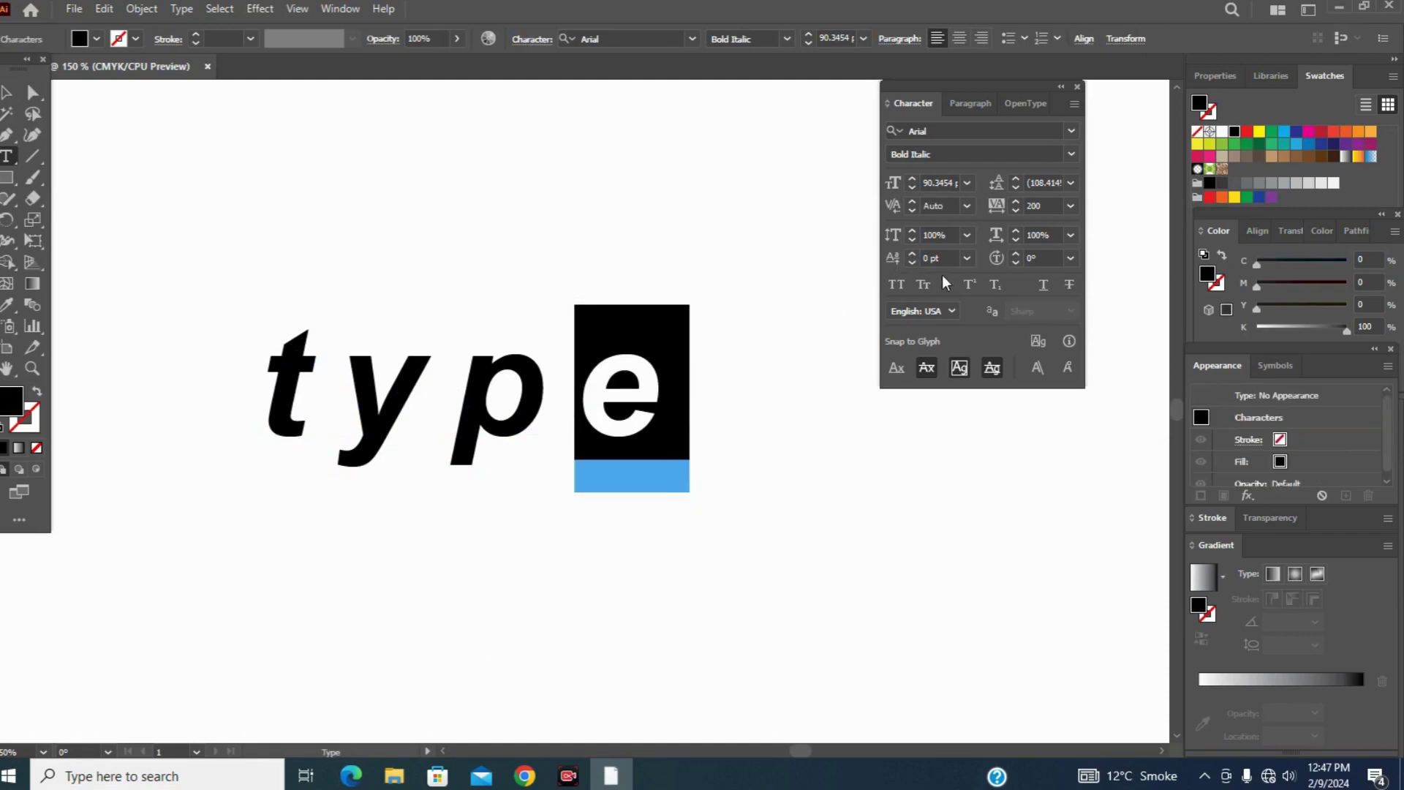
pyautogui.click(911, 252)
pyautogui.click(911, 253)
pyautogui.click(911, 252)
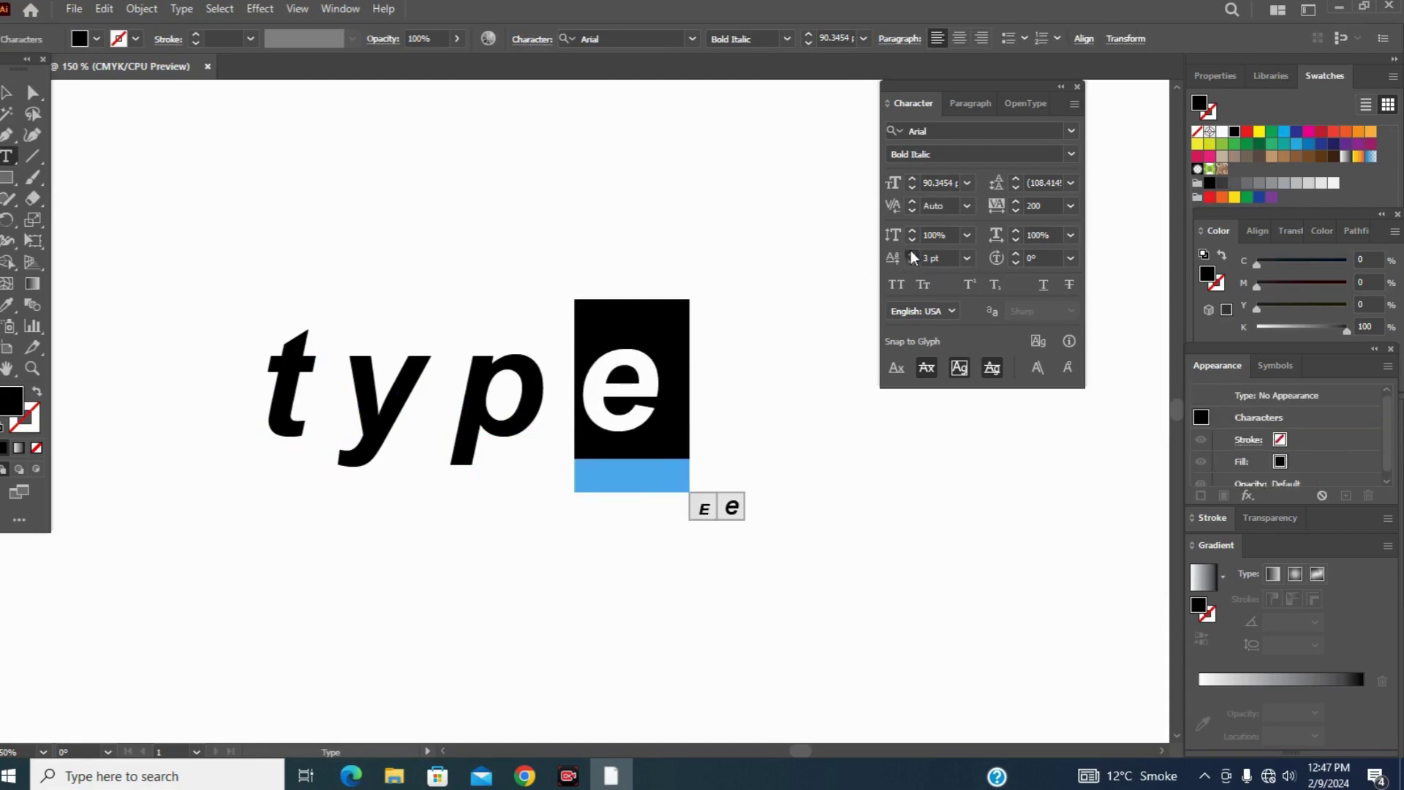
pyautogui.click(911, 252)
pyautogui.click(911, 252)
pyautogui.doubleClick(911, 251)
pyautogui.doubleClick(911, 251)
pyautogui.doubleClick(911, 252)
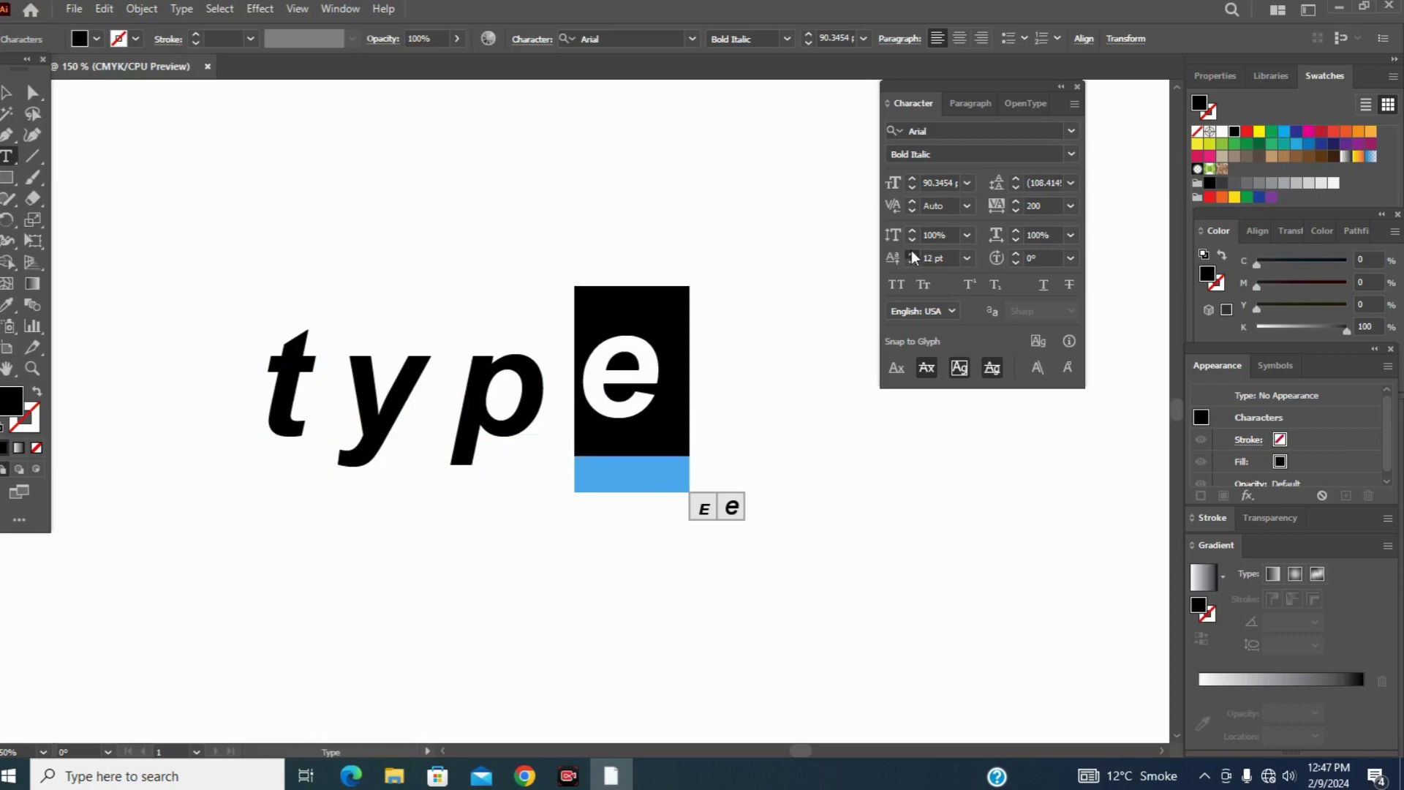
pyautogui.doubleClick(911, 252)
pyautogui.click(911, 251)
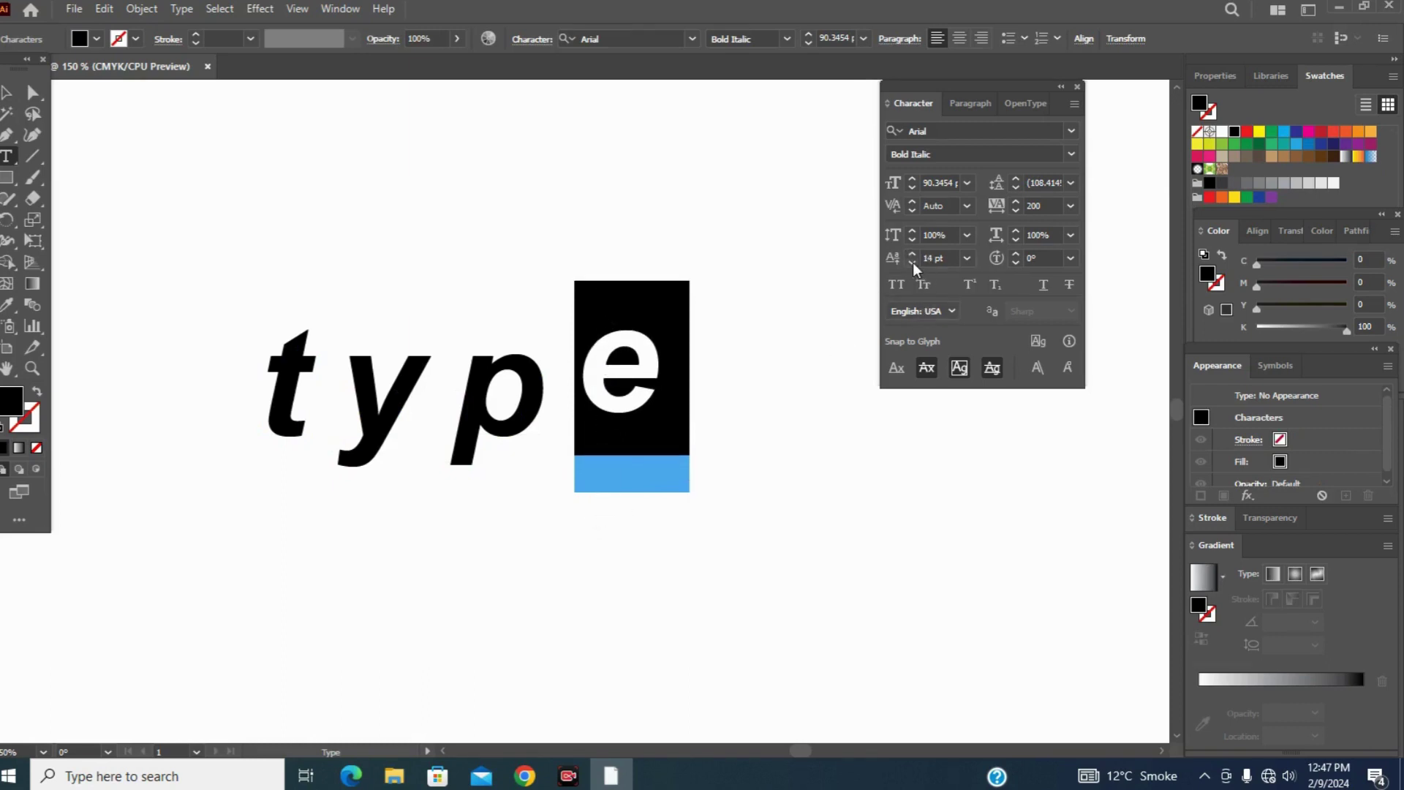
# Step: Set the baseline shift of the letter "e" to -12 pt and lower it further to -26 pt
pyautogui.click(966, 257)
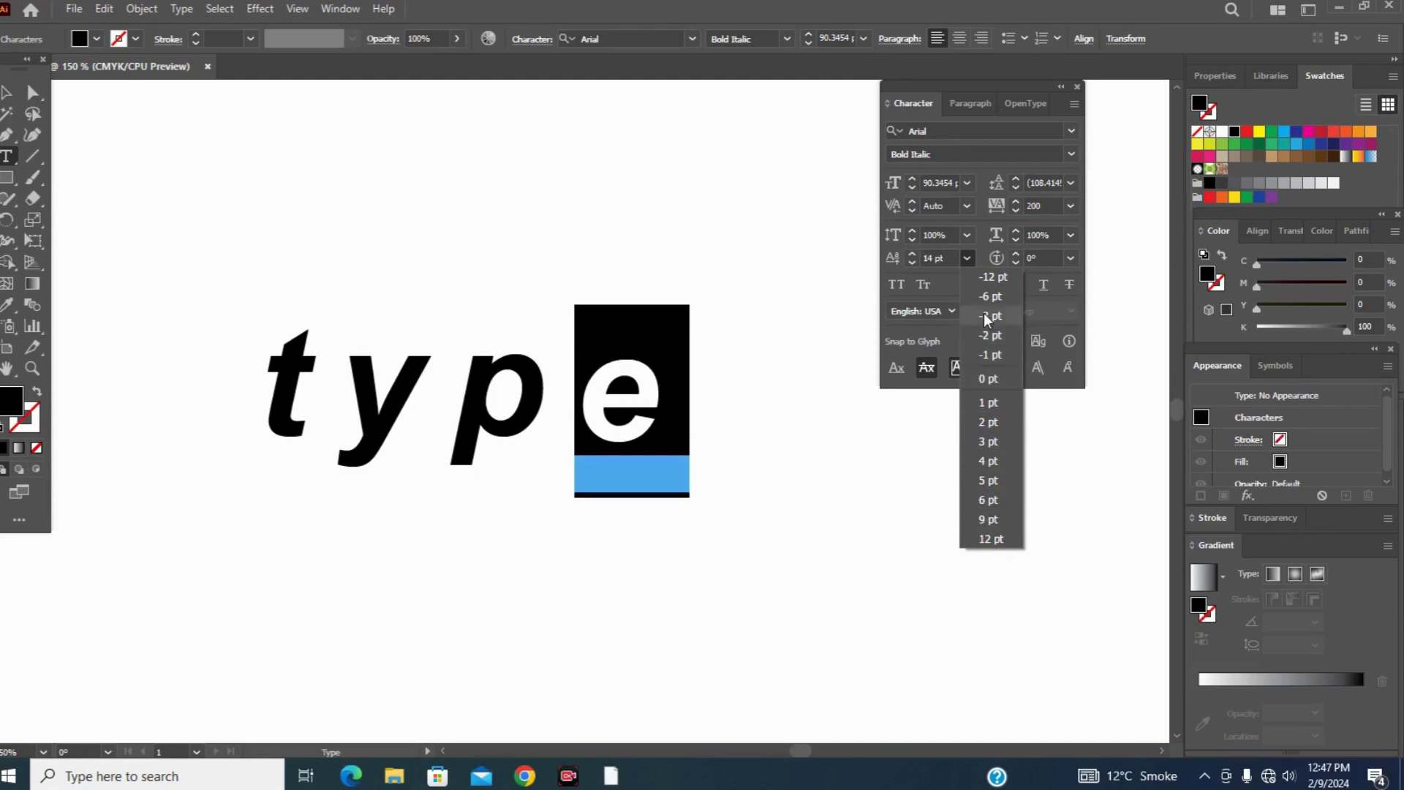
pyautogui.click(981, 275)
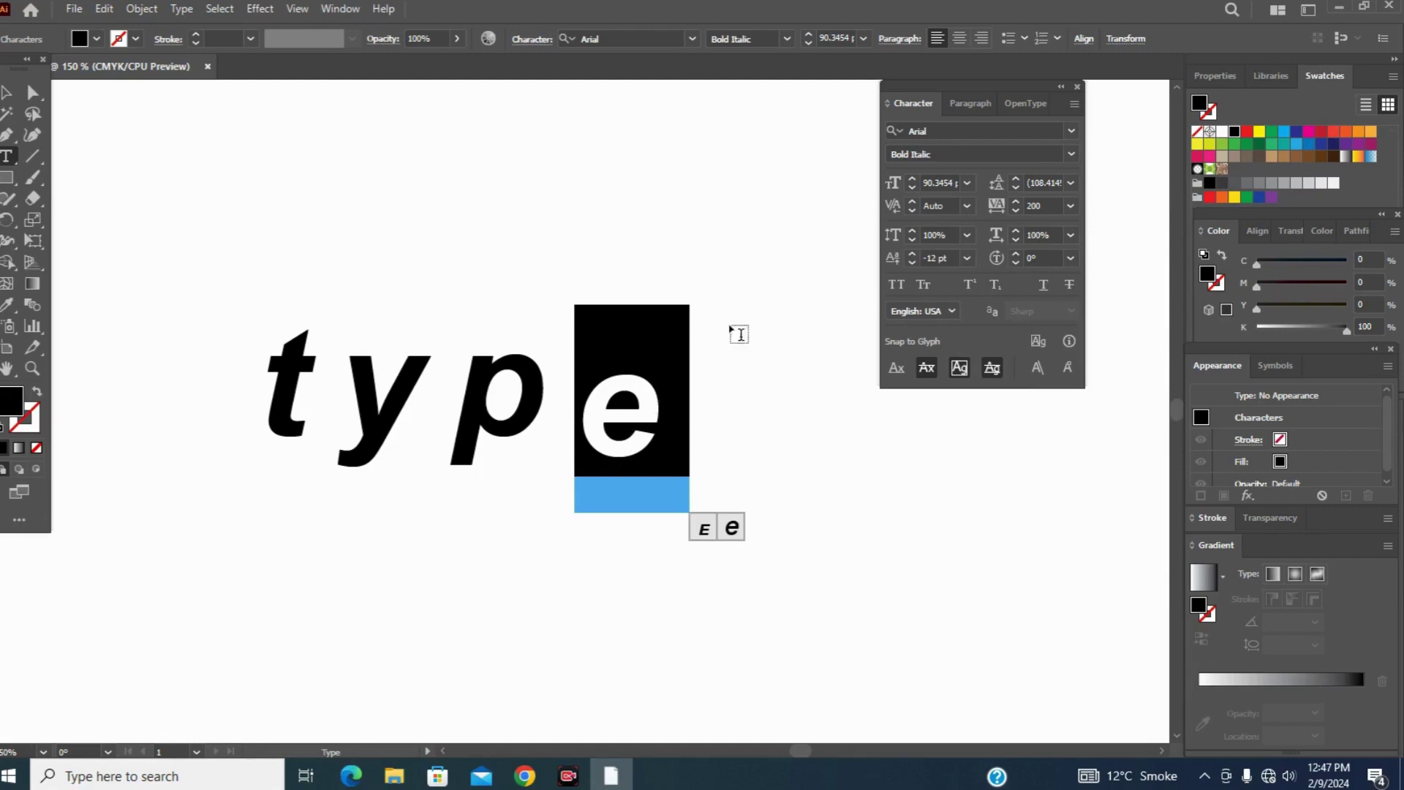
pyautogui.click(911, 262)
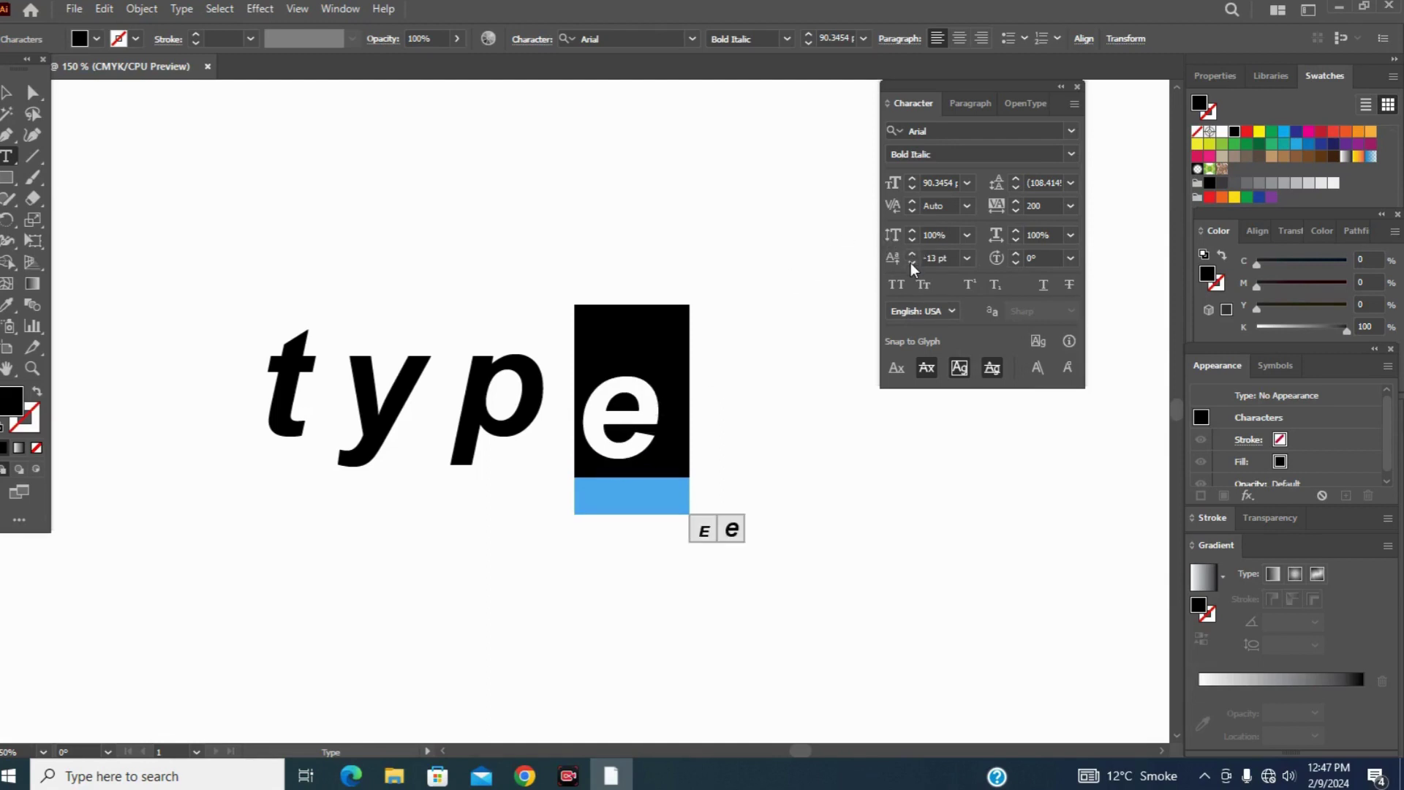
pyautogui.click(911, 262)
pyautogui.click(911, 262)
pyautogui.click(911, 262)
pyautogui.click(911, 262)
pyautogui.click(911, 261)
pyautogui.click(912, 261)
pyautogui.click(912, 260)
pyautogui.click(913, 261)
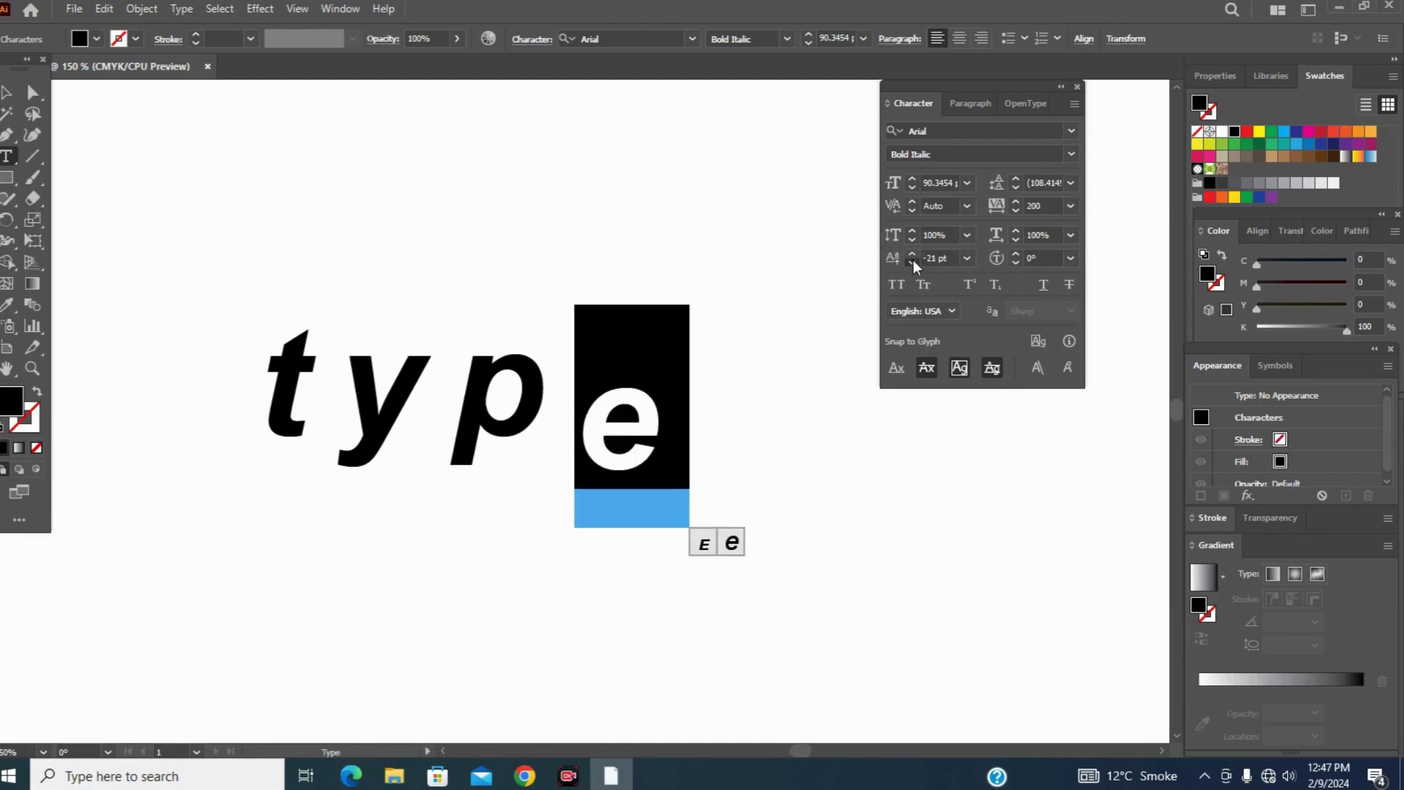
pyautogui.click(912, 260)
pyautogui.click(912, 261)
pyautogui.click(913, 261)
pyautogui.click(913, 261)
pyautogui.click(913, 261)
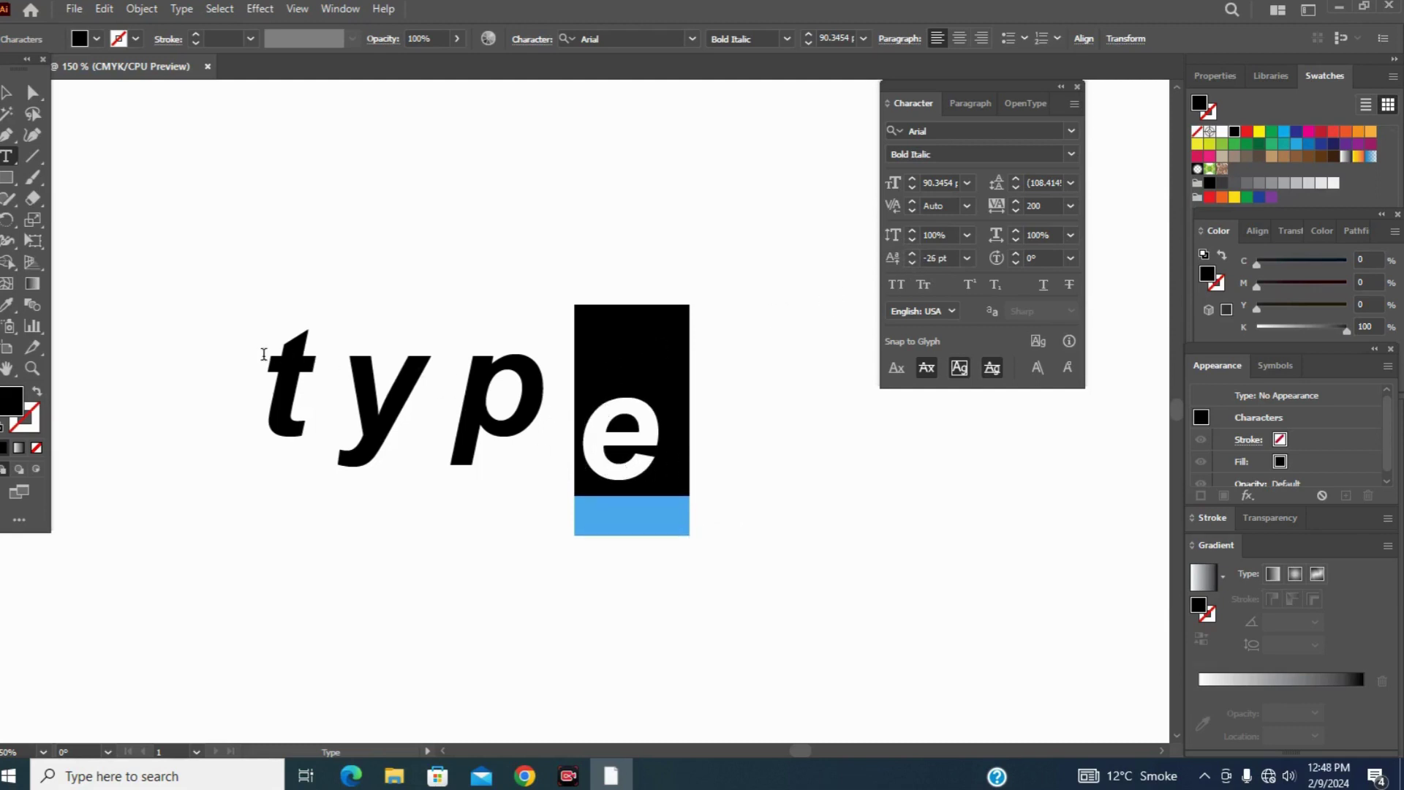
# Step: Increase the character rotation of the letter "e" to 25° and reduce it to 22°
pyautogui.moveTo(619, 420)
pyautogui.click(1016, 253)
pyautogui.click(1016, 253)
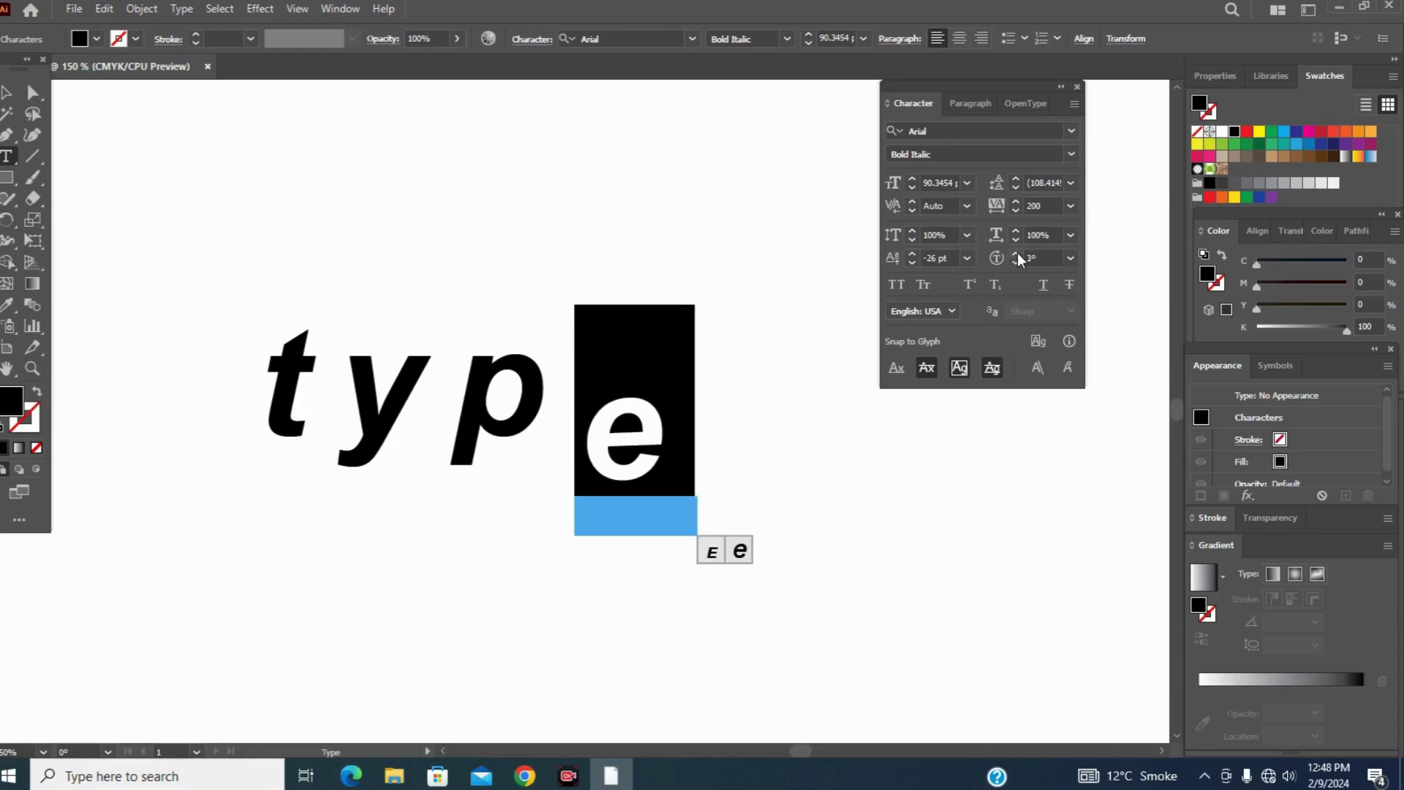
pyautogui.click(1016, 253)
pyautogui.click(1015, 253)
pyautogui.click(1016, 253)
pyautogui.click(1016, 253)
pyautogui.click(1016, 253)
pyautogui.click(1016, 253)
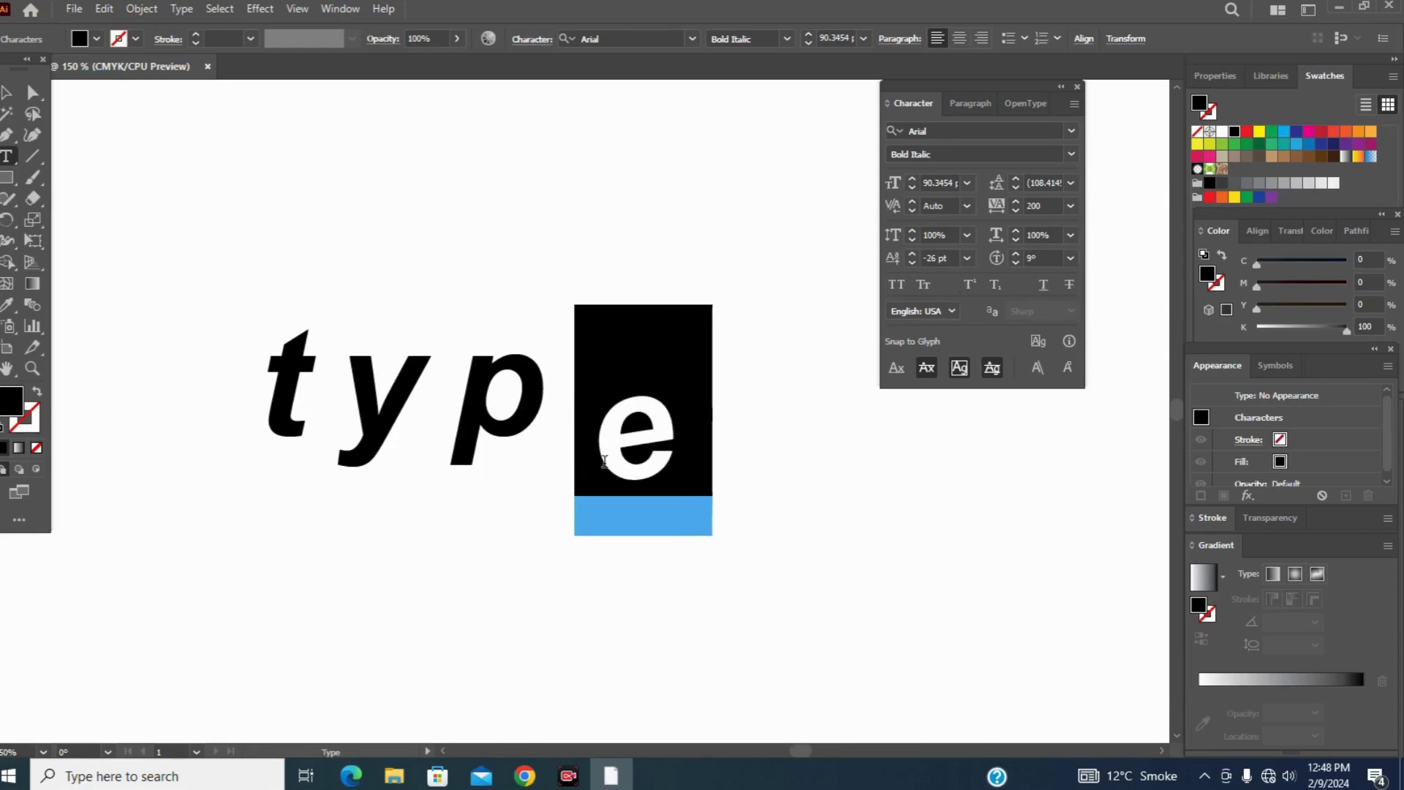
pyautogui.click(1016, 253)
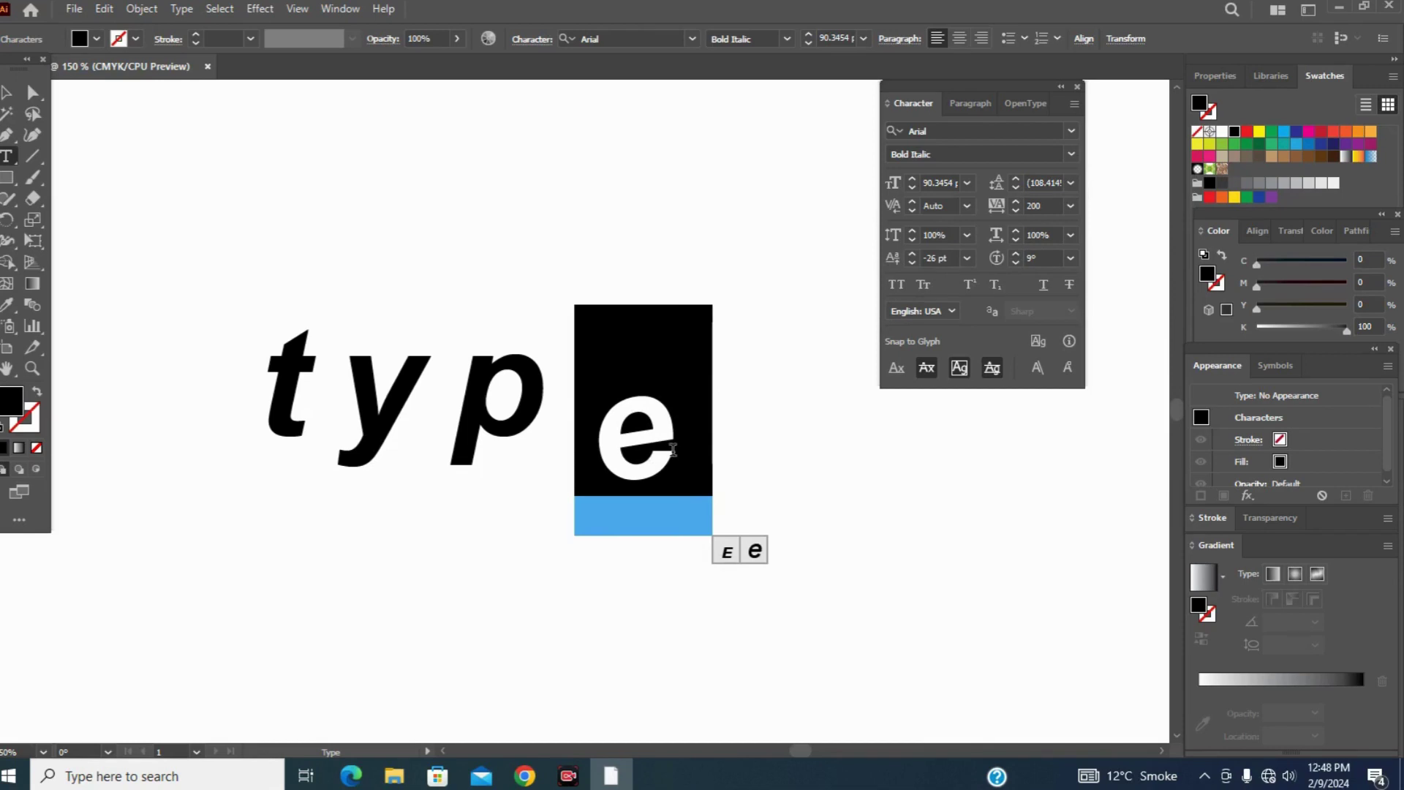
pyautogui.click(1016, 254)
pyautogui.click(1015, 253)
pyautogui.click(1016, 254)
pyautogui.click(1015, 254)
pyautogui.click(1015, 254)
pyautogui.click(1015, 254)
pyautogui.click(1016, 253)
pyautogui.click(1016, 254)
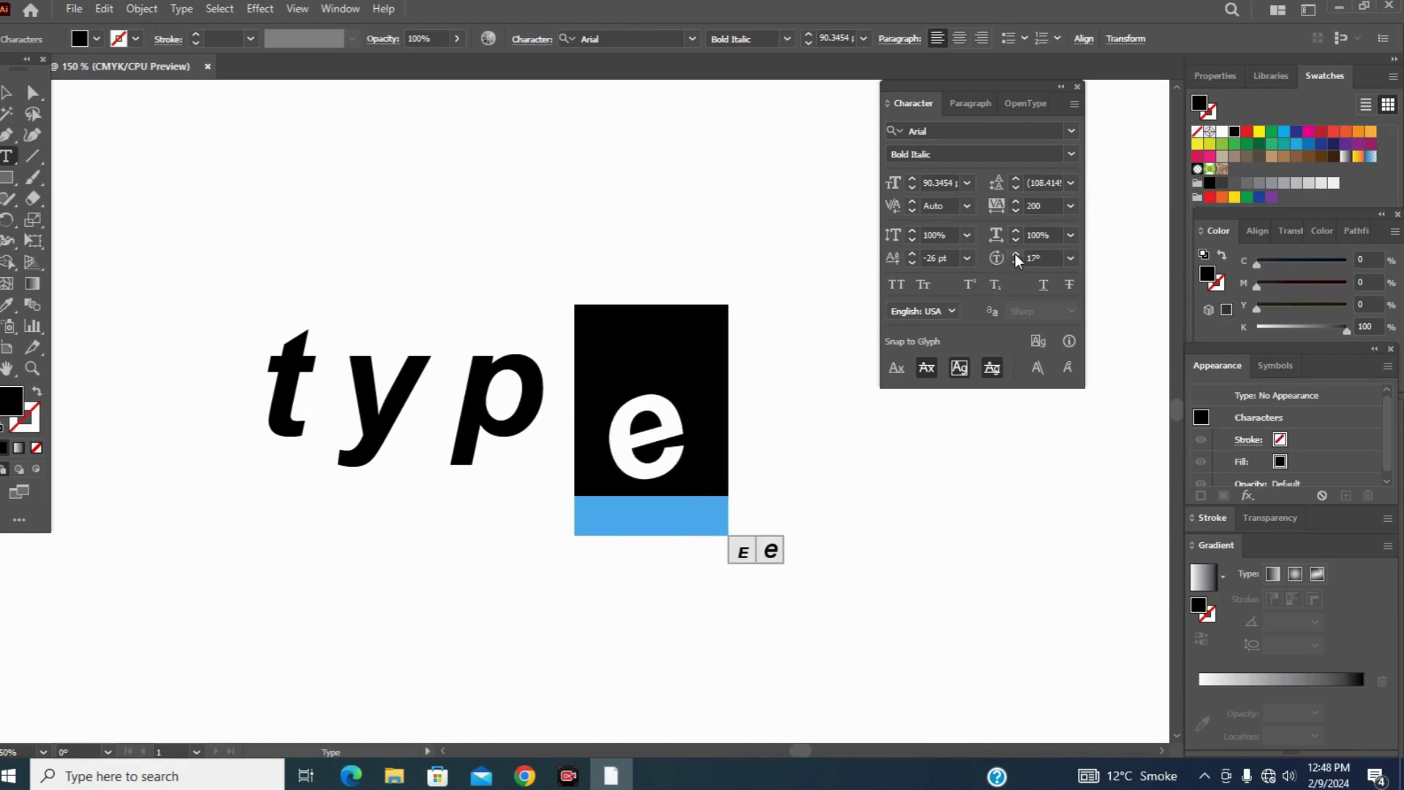
pyautogui.click(1016, 254)
pyautogui.click(1015, 254)
pyautogui.click(1016, 254)
pyautogui.click(1016, 254)
pyautogui.click(1015, 253)
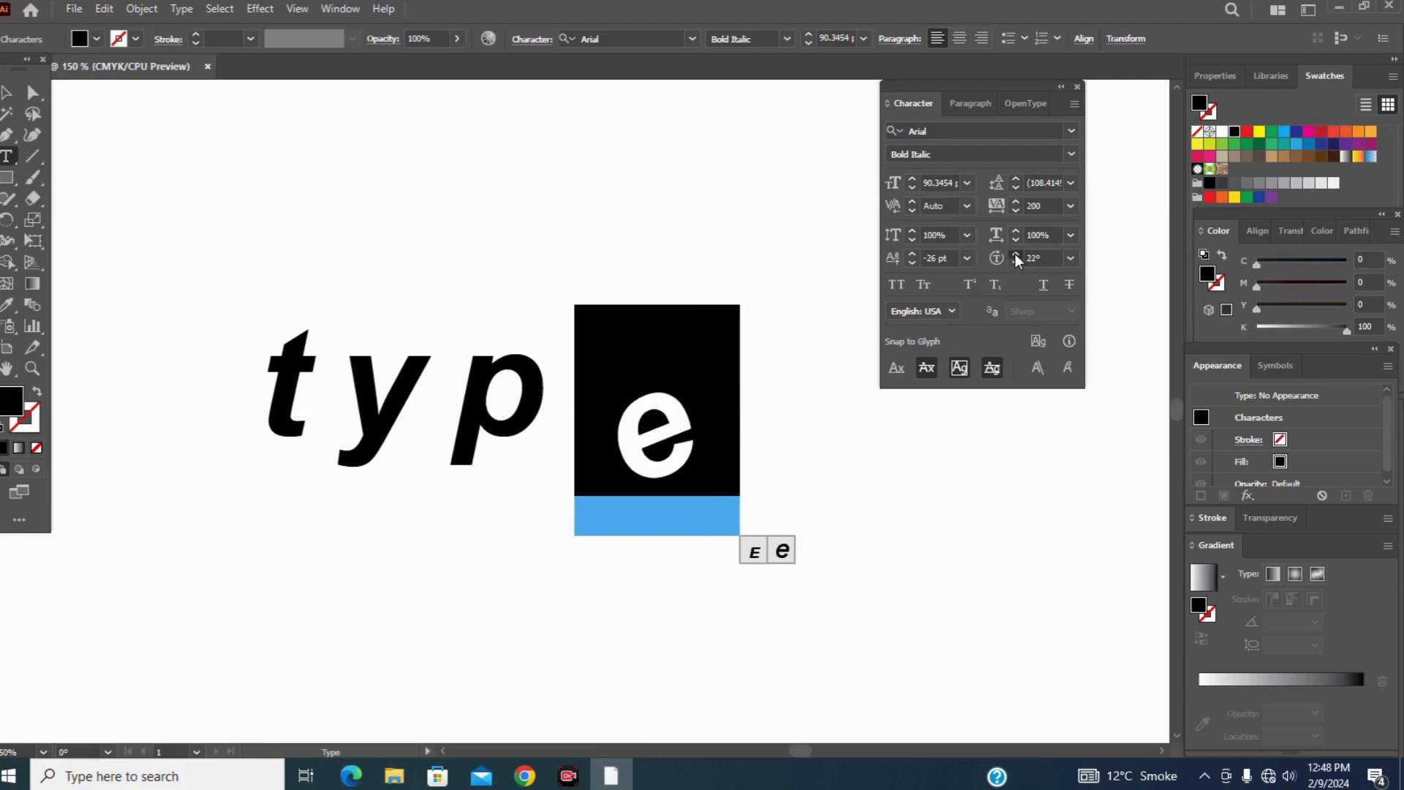
pyautogui.click(1016, 253)
pyautogui.click(1015, 254)
pyautogui.click(1016, 253)
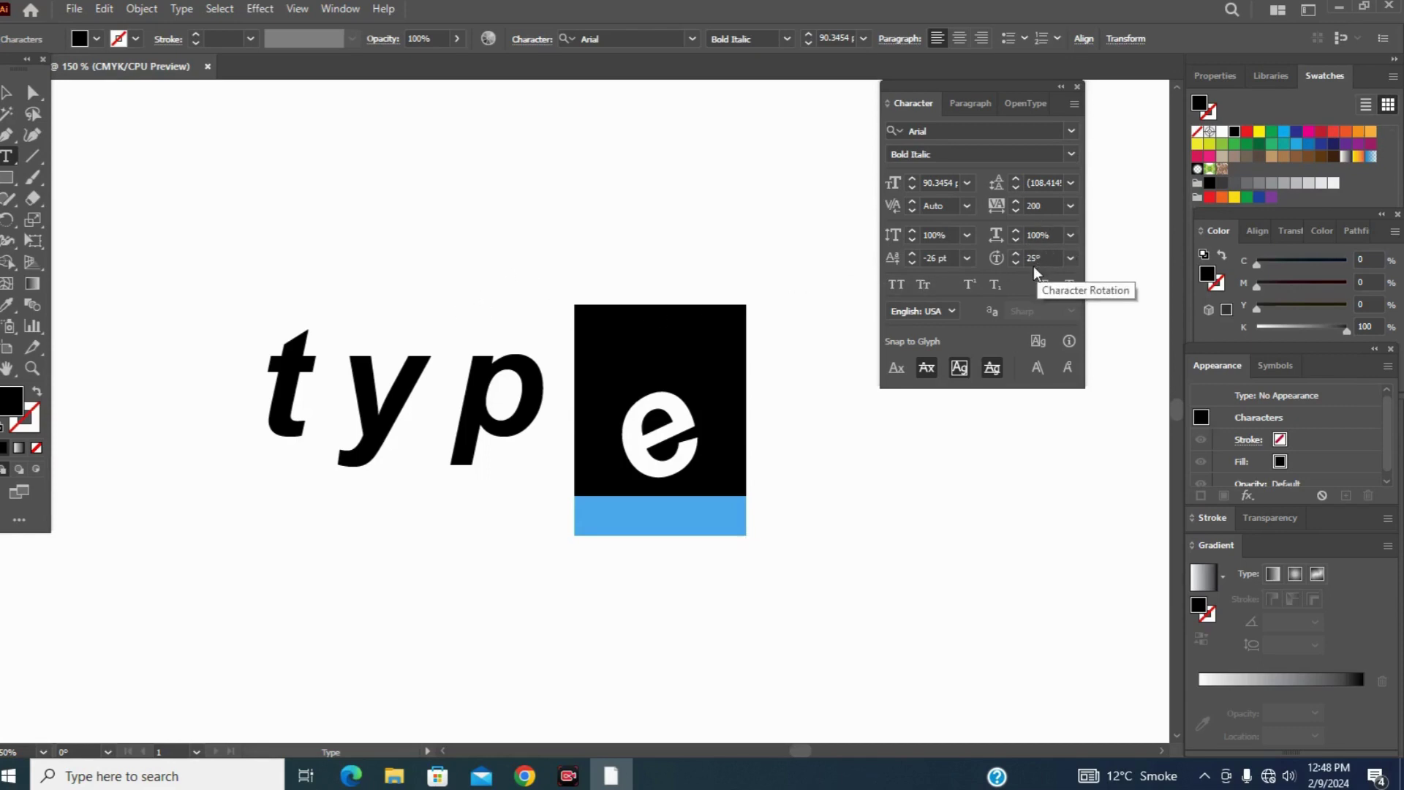
pyautogui.scroll(-4, 1031, 265)
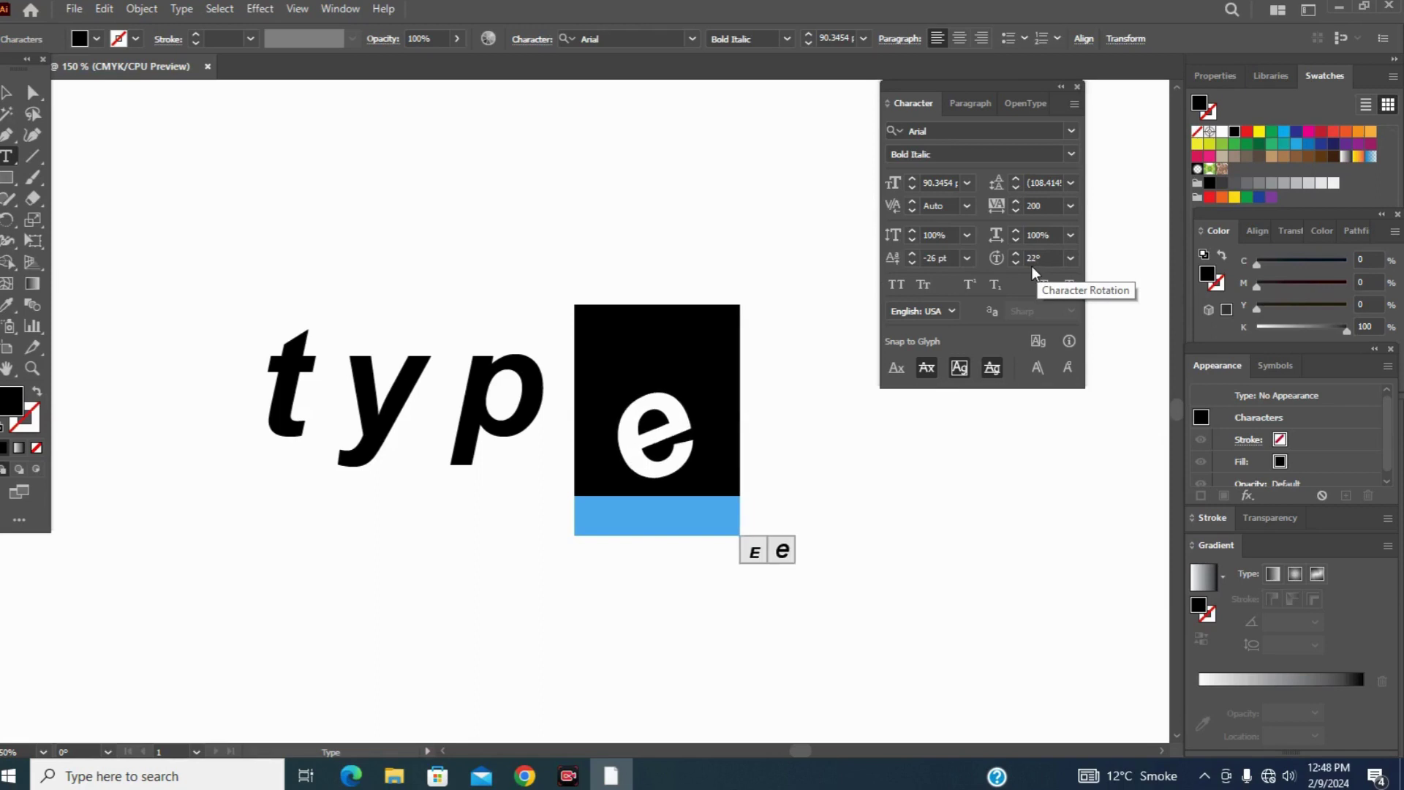
# Step: Reset the letter "e" in "type" to 0° character rotation and 0 pt baseline shift
pyautogui.scroll(-3, 1029, 266)
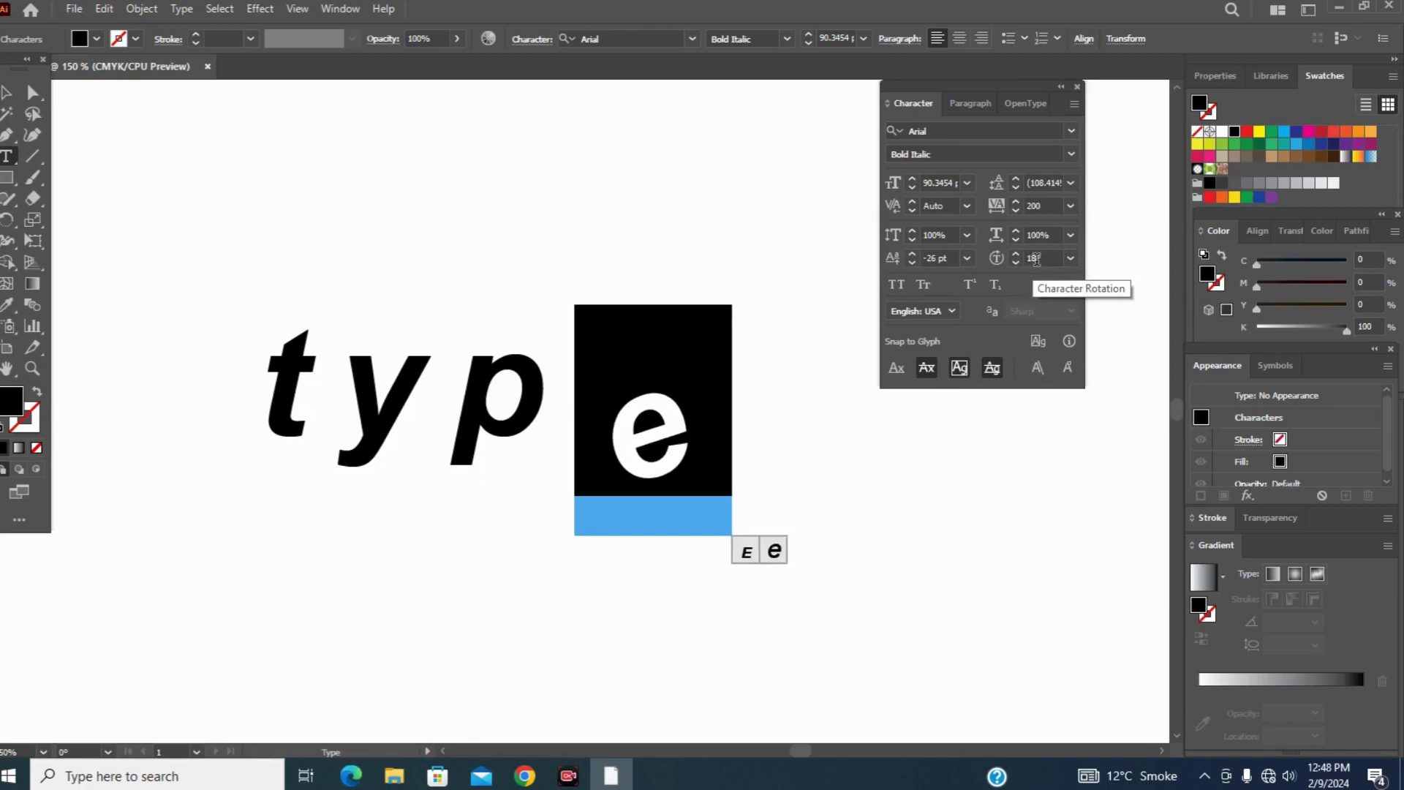
pyautogui.click(1071, 259)
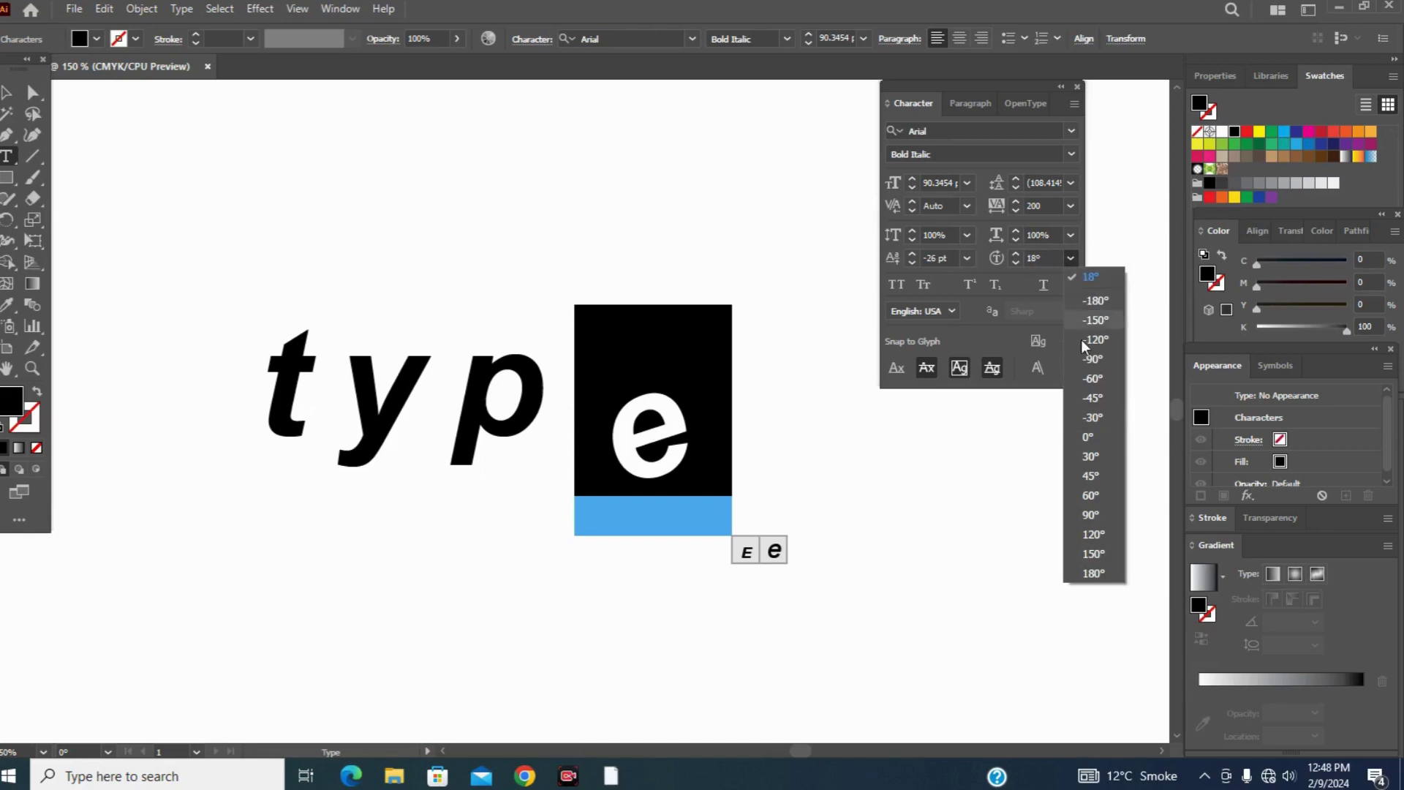
pyautogui.click(1083, 436)
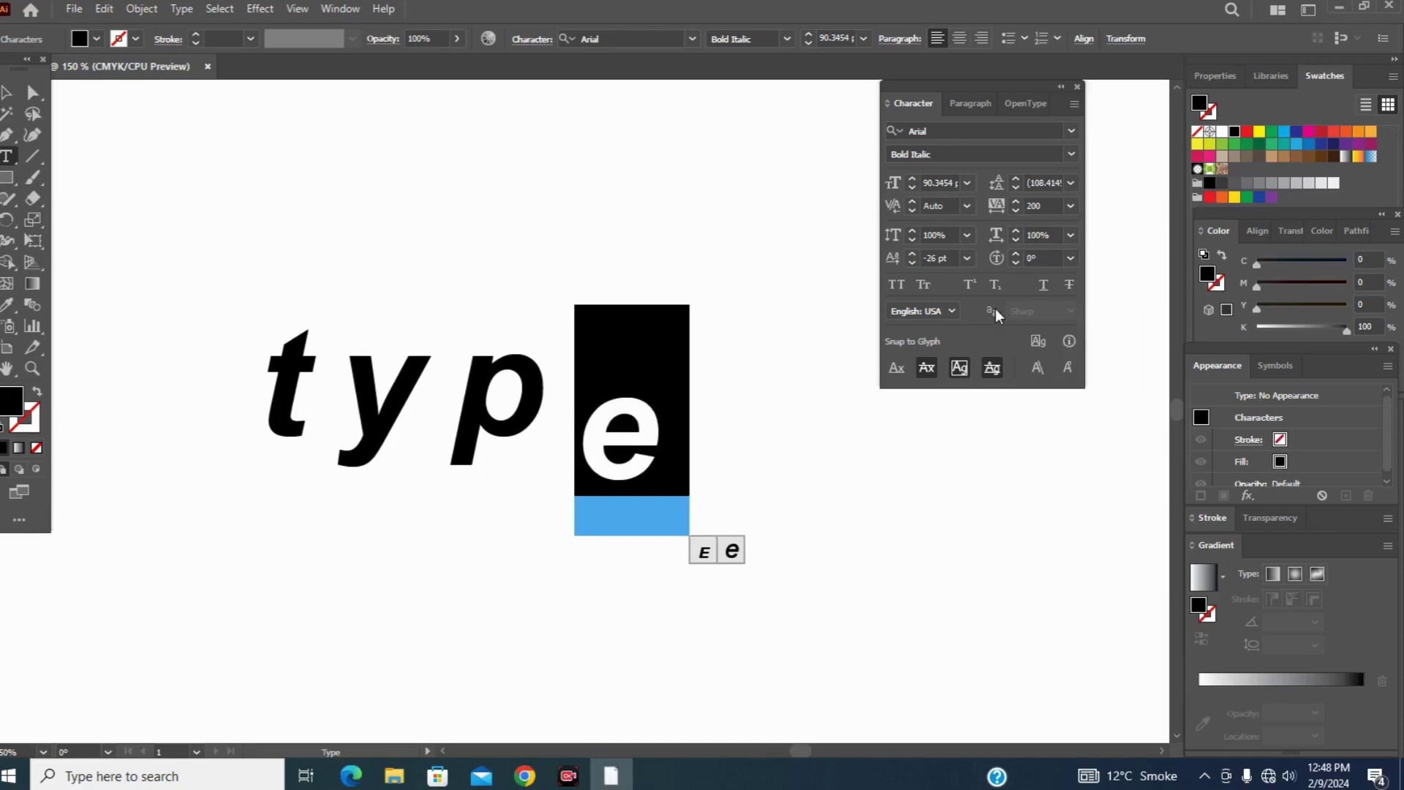
pyautogui.click(967, 258)
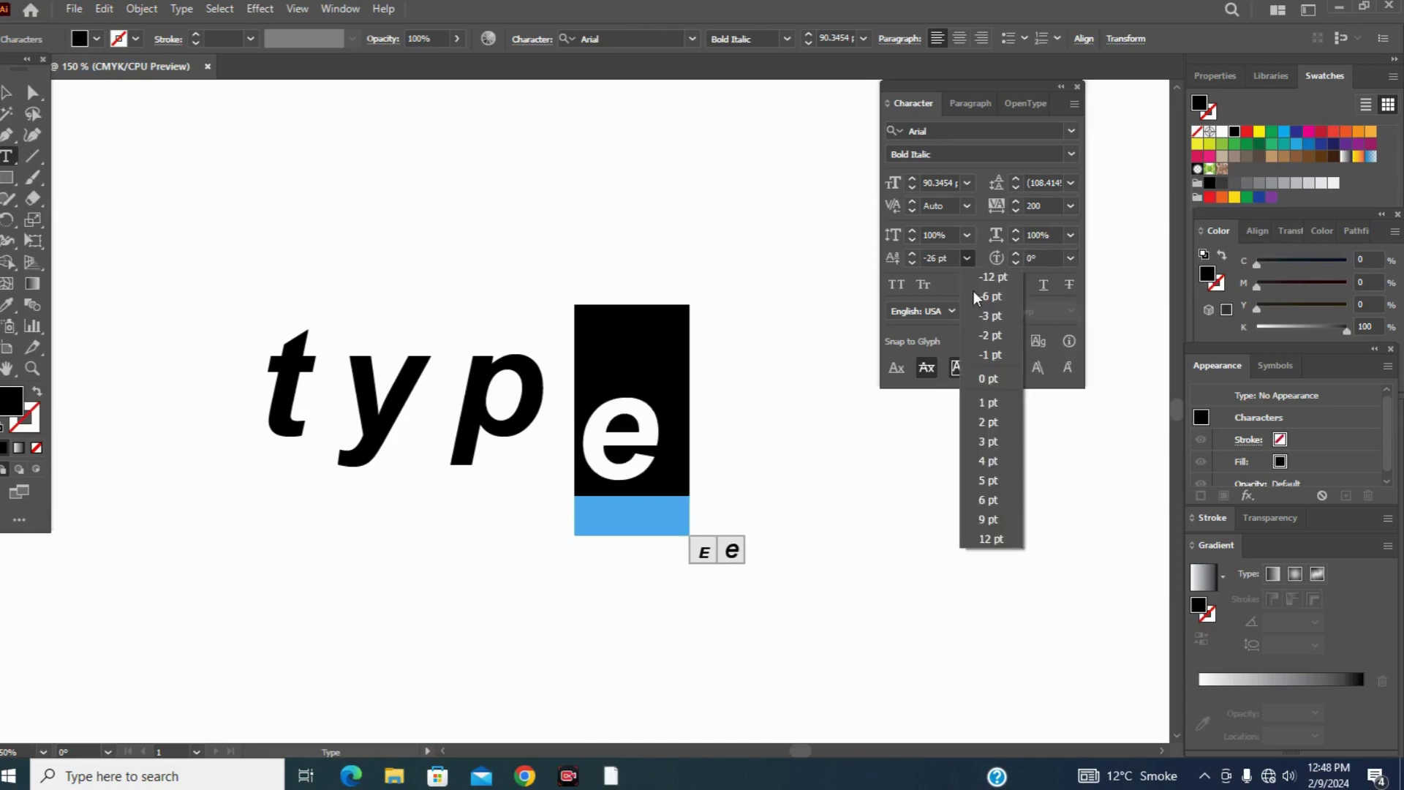
pyautogui.click(988, 378)
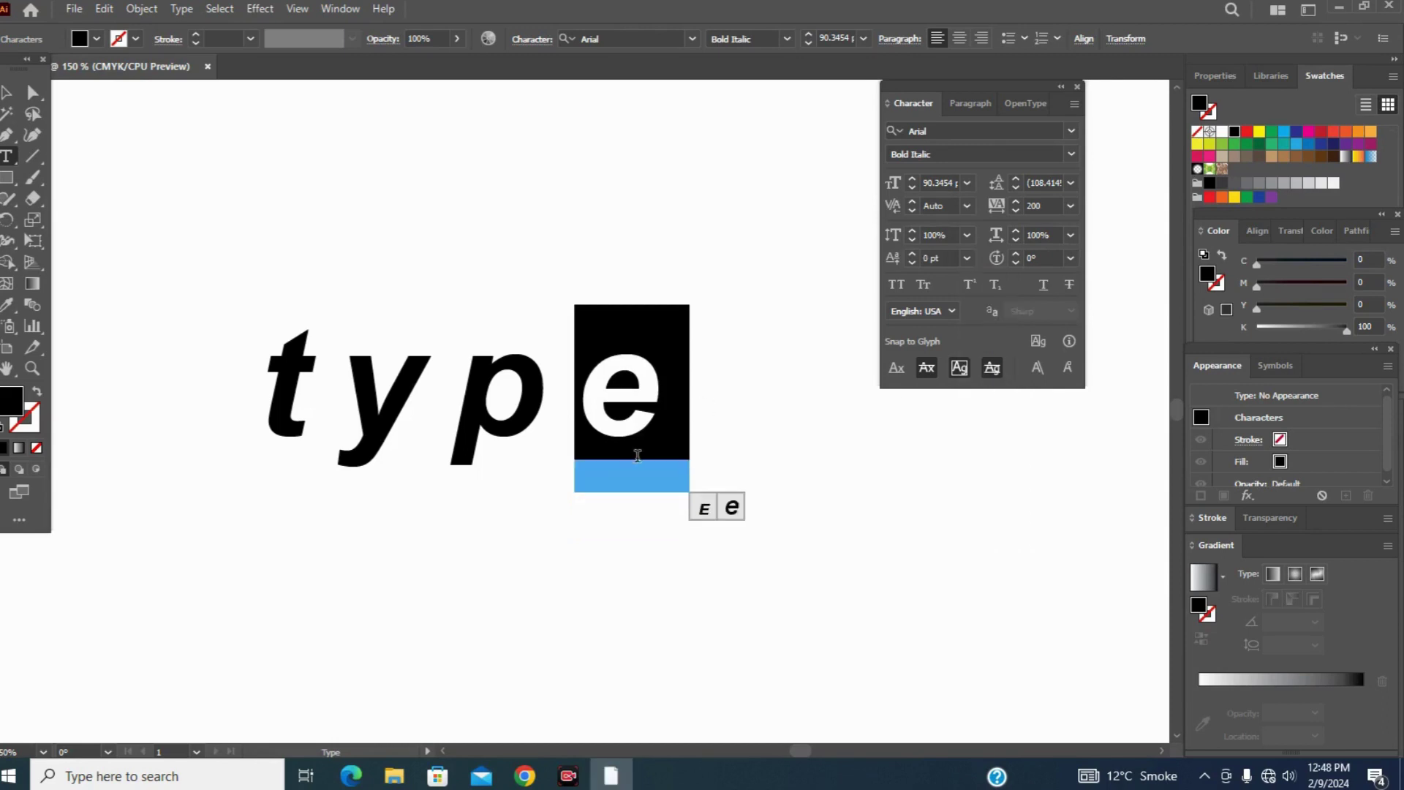
# Step: Select the whole word "type", try Small Caps on it, and leave it in All Caps with Superscript applied
pyautogui.click(7, 93)
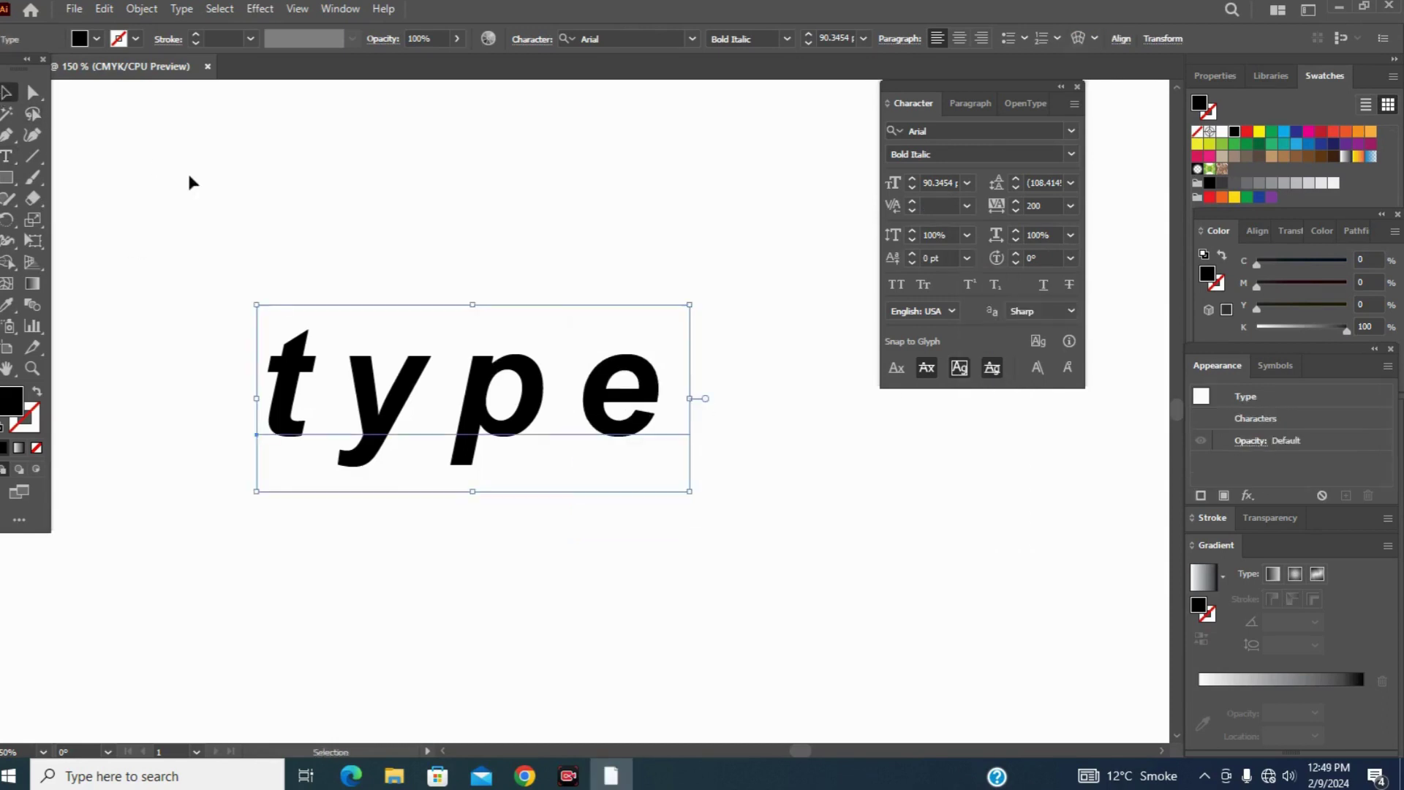
pyautogui.click(894, 285)
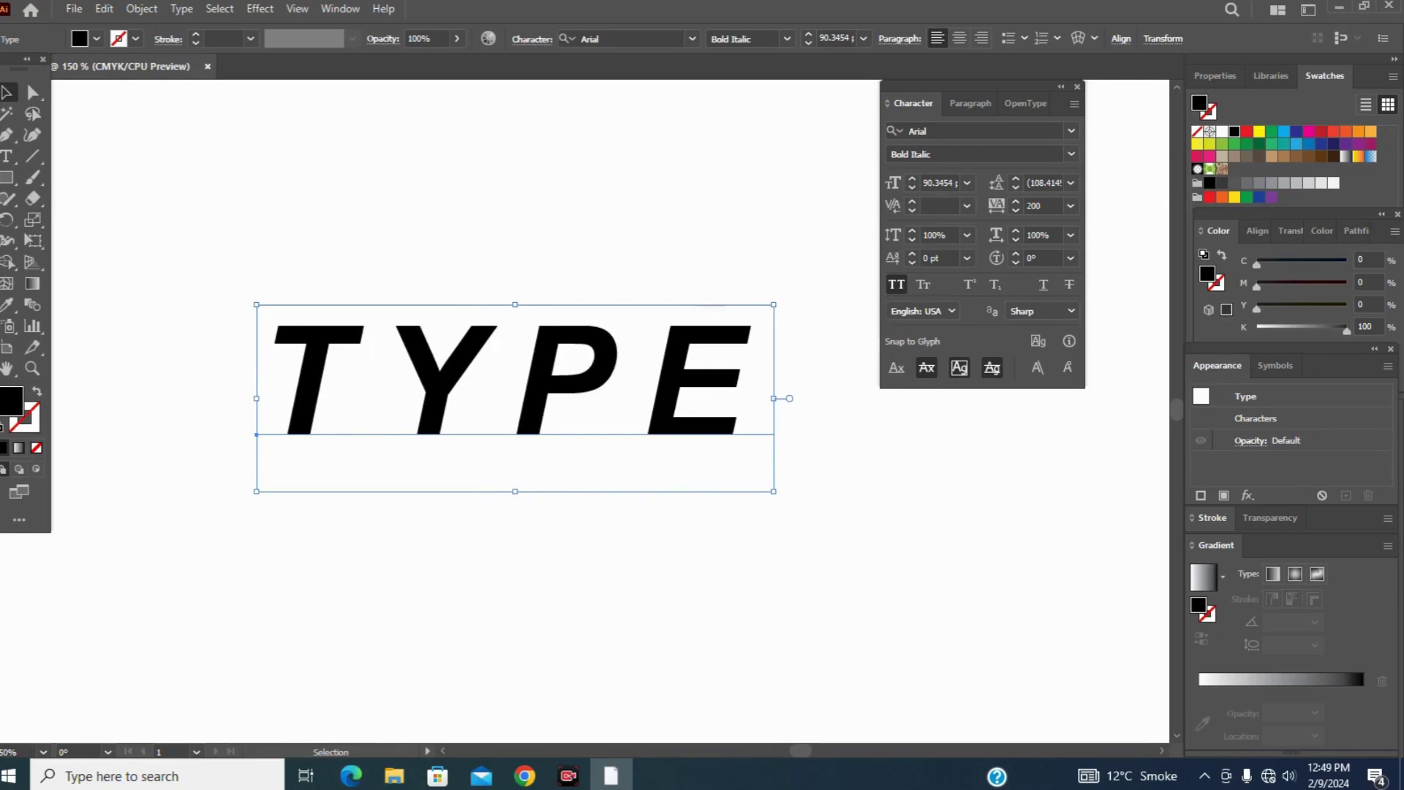
pyautogui.click(924, 288)
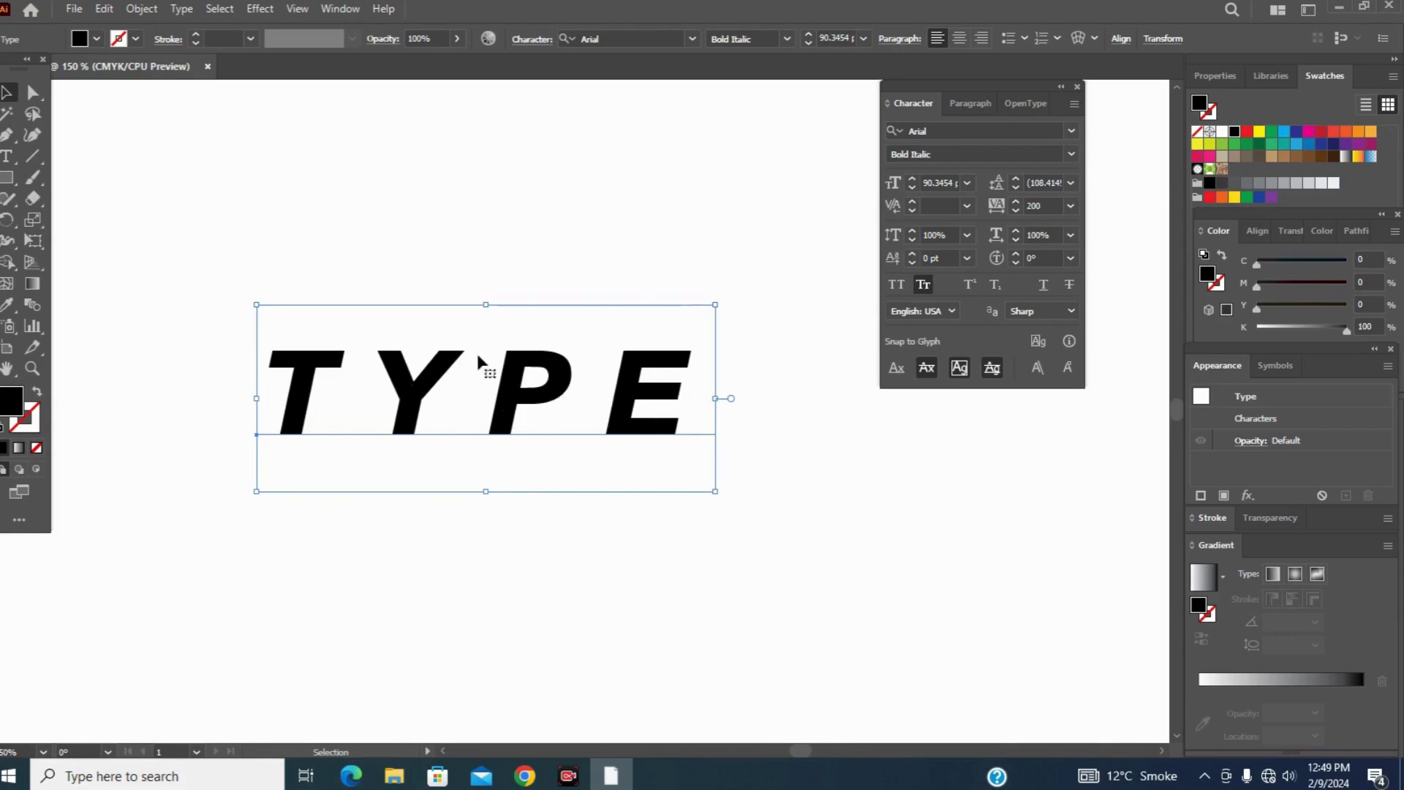
pyautogui.click(966, 285)
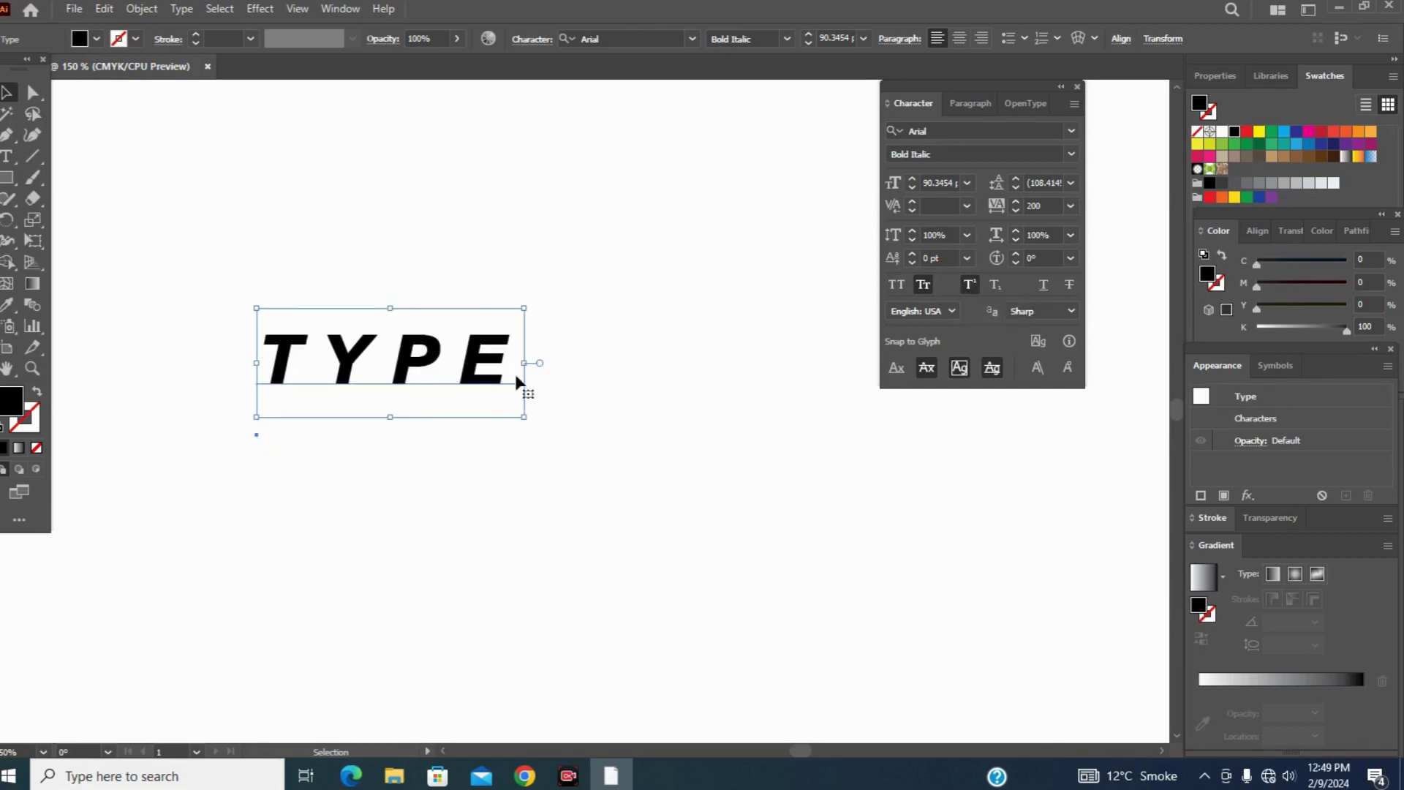
pyautogui.click(895, 285)
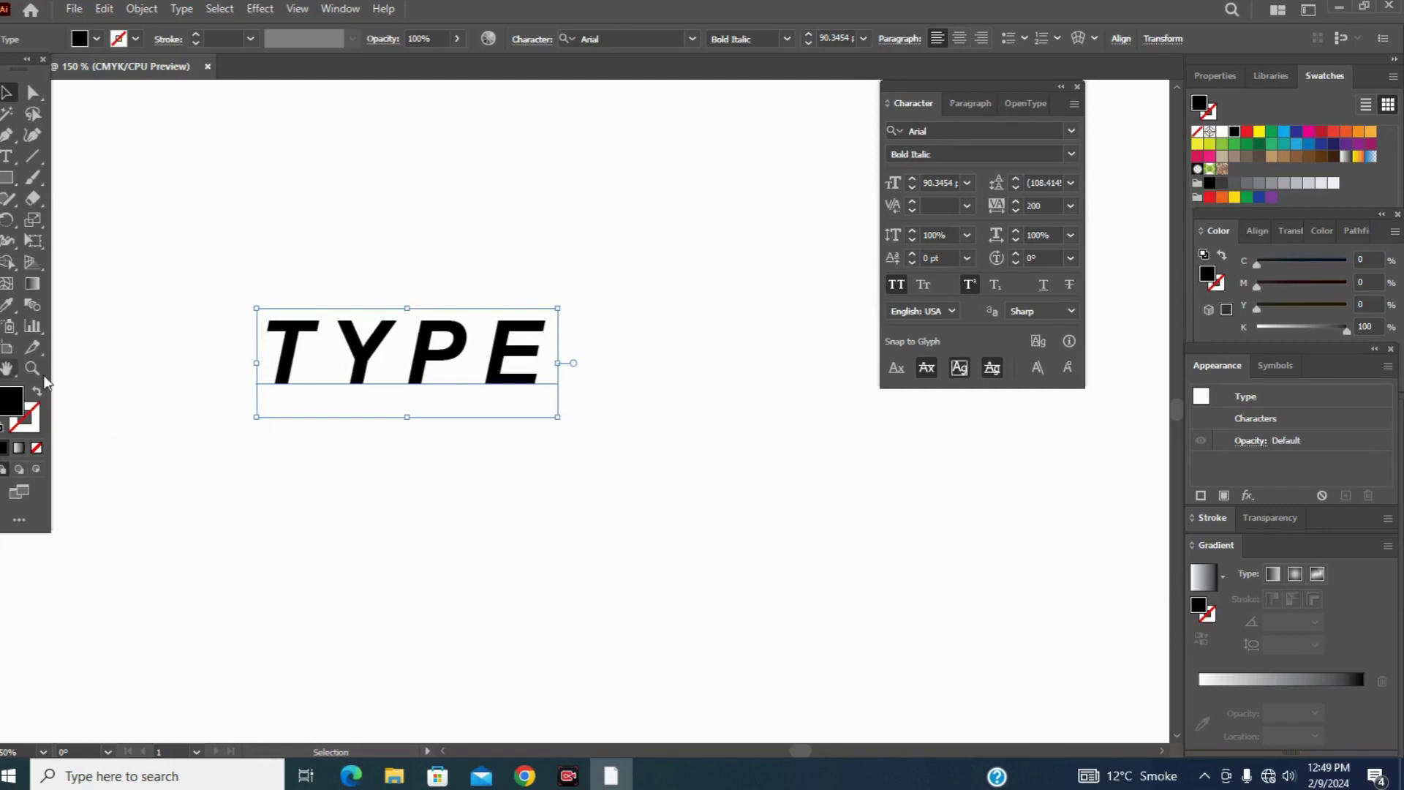
# Step: Place a new placeholder text object and move it directly below the word "TYPE"
pyautogui.click(7, 156)
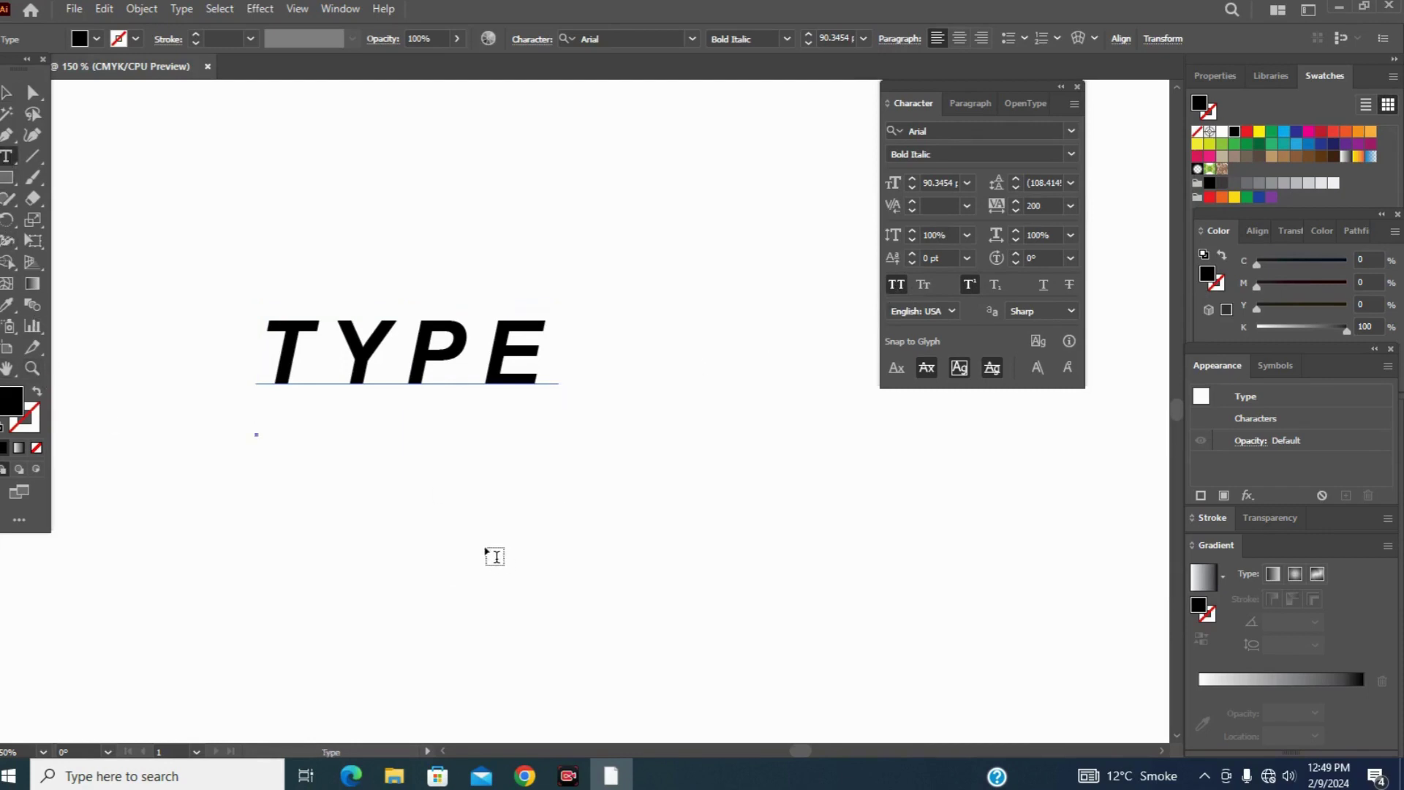
pyautogui.click(601, 605)
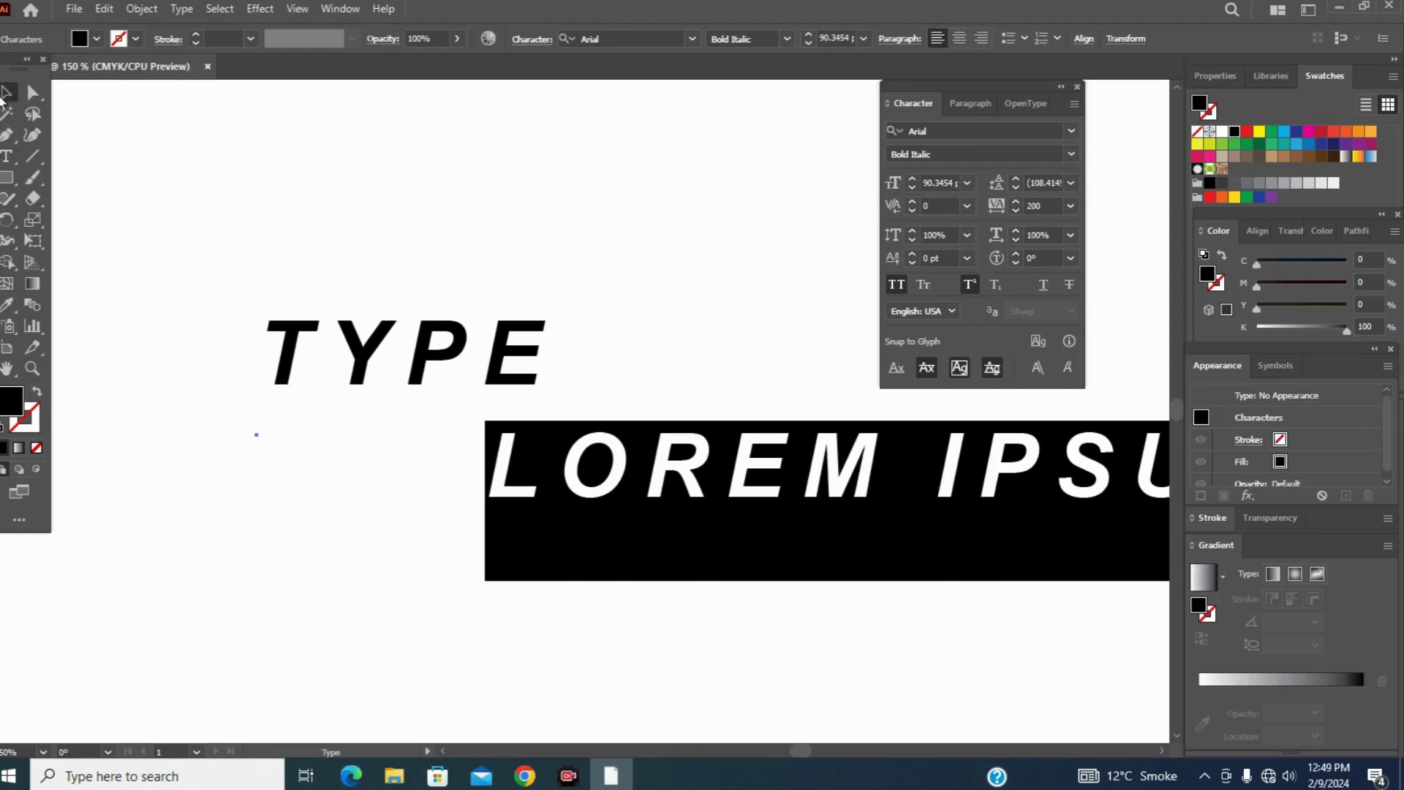
pyautogui.keyDown('ctrl'); pyautogui.click(839, 474); pyautogui.keyUp('ctrl')
pyautogui.moveTo(839, 474); pyautogui.dragTo(600, 502)
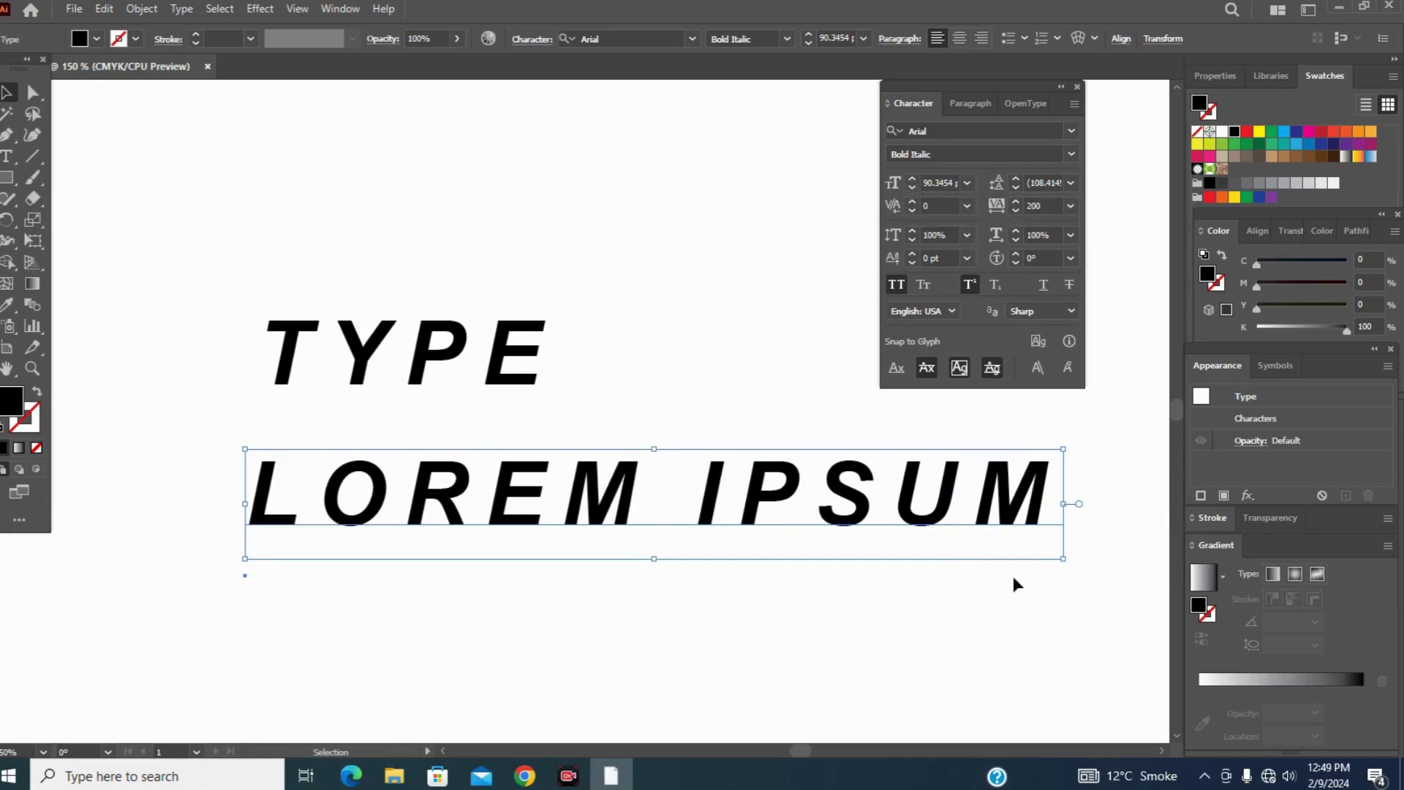
# Step: Set the placeholder text to 48 pt without All Caps, and delete it
pyautogui.hotkey('ctrl', 'shift', 'k')
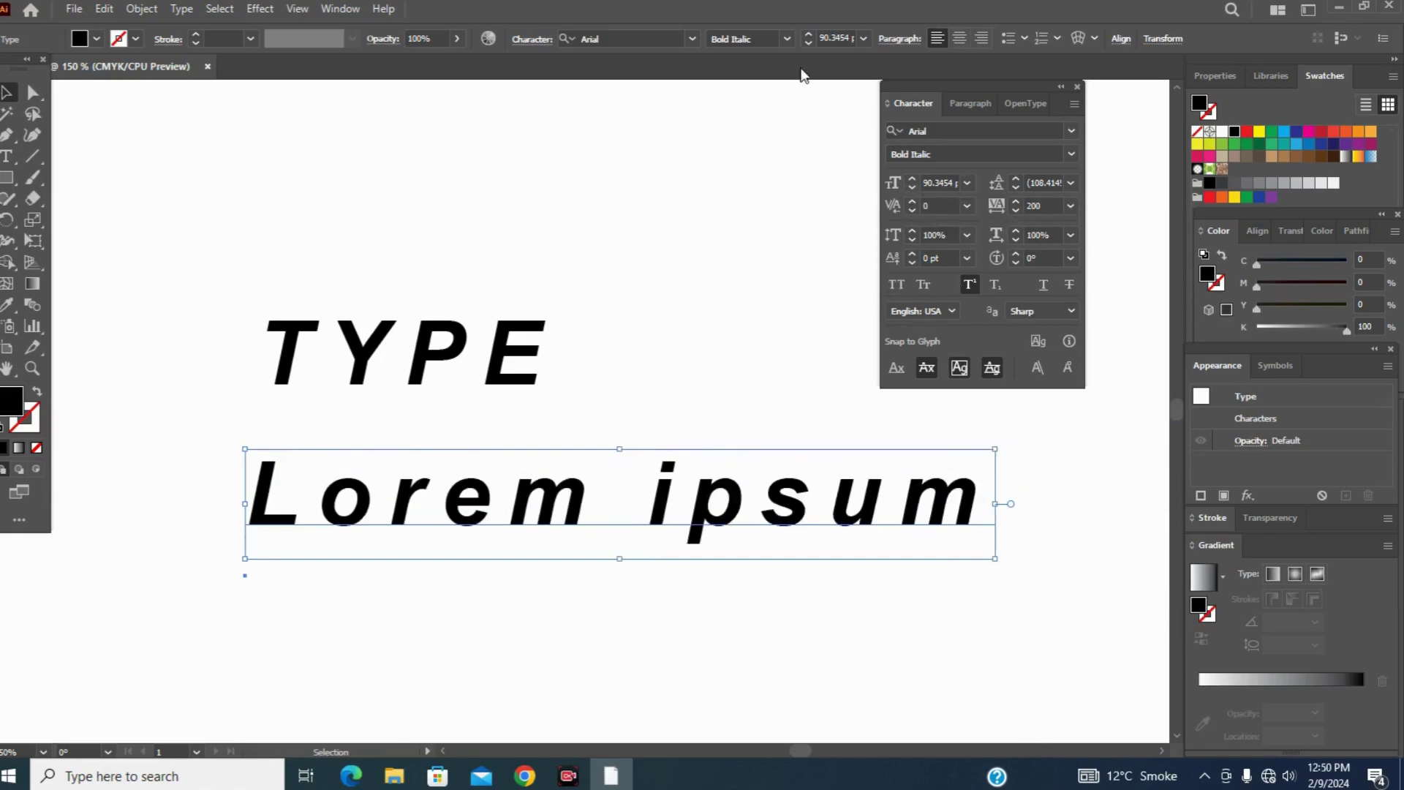
pyautogui.click(967, 183)
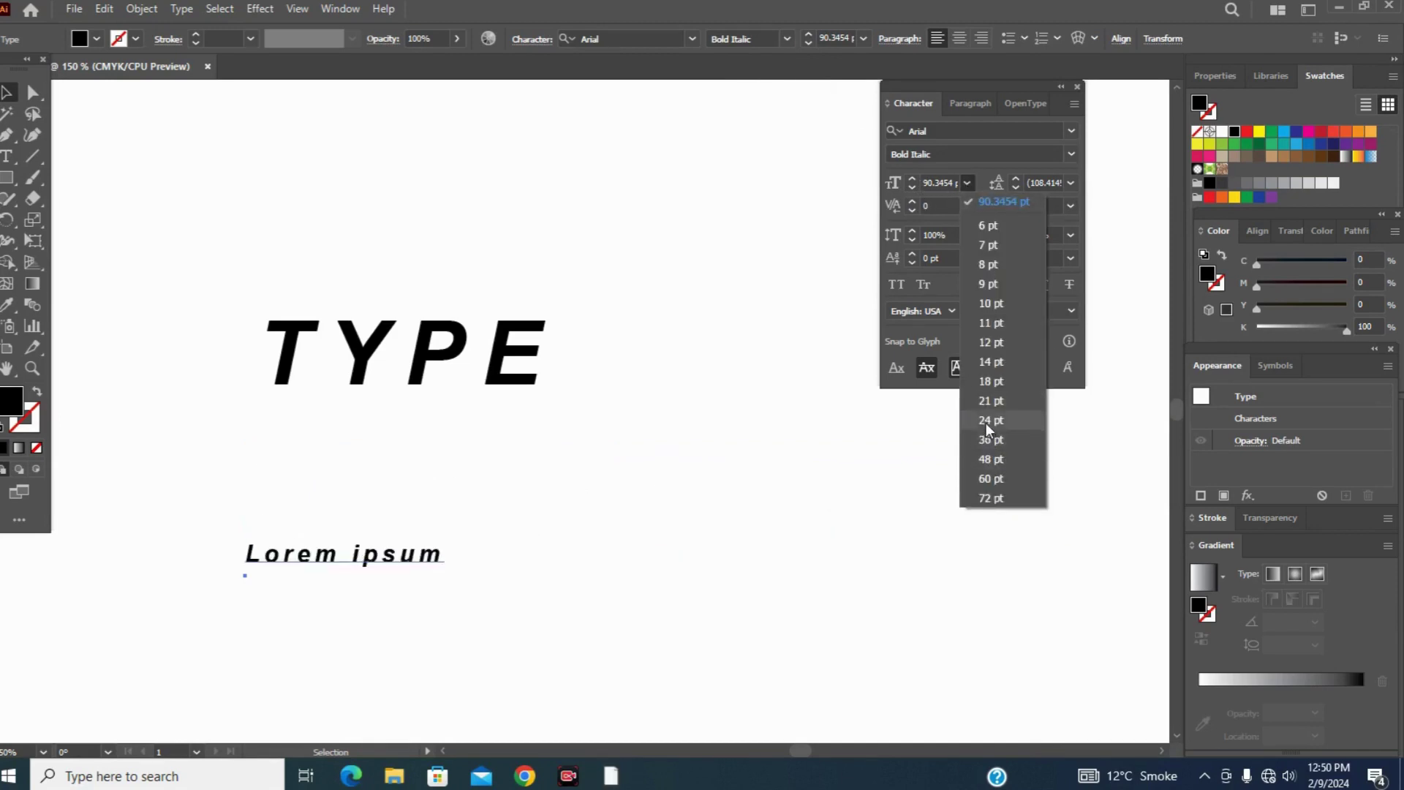
pyautogui.click(980, 459)
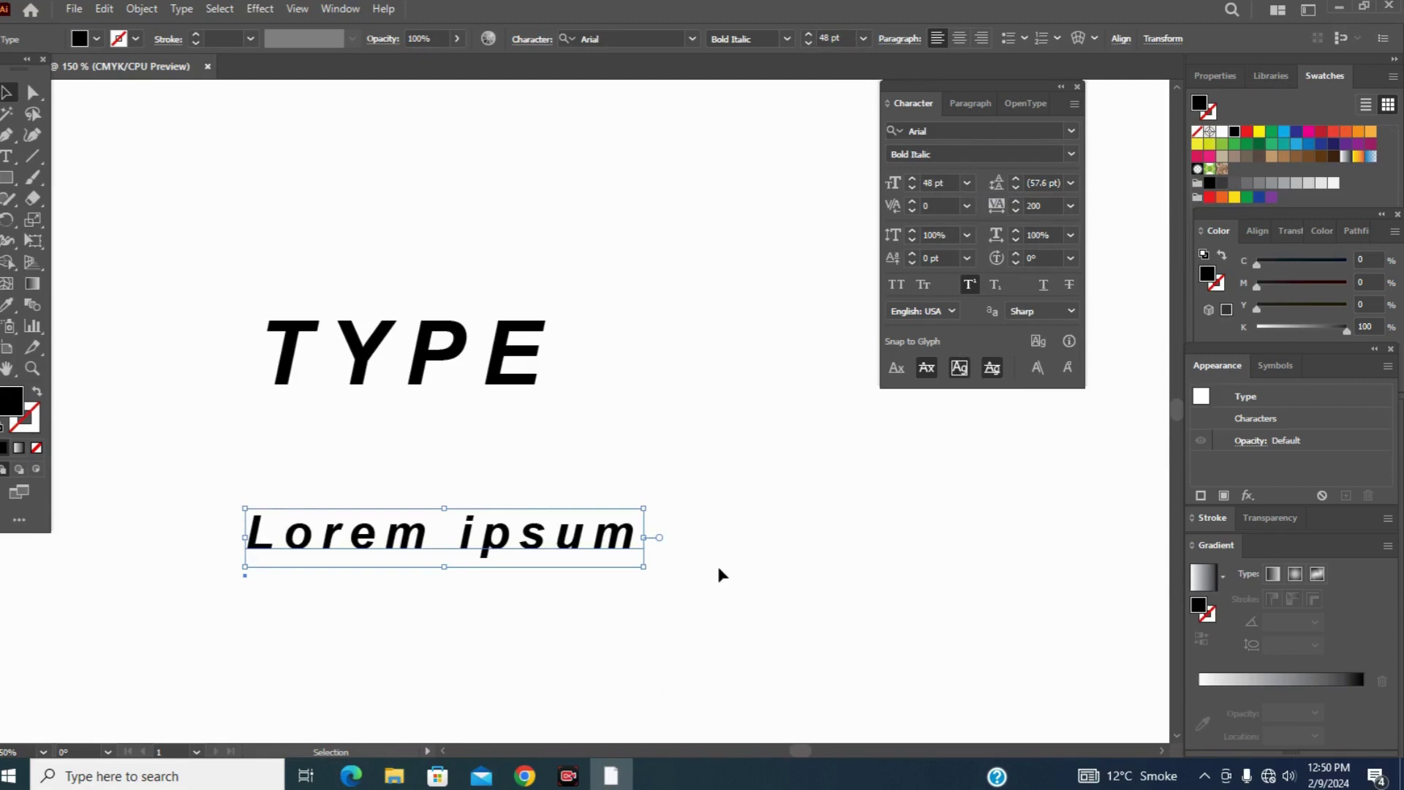
pyautogui.press('Delete')
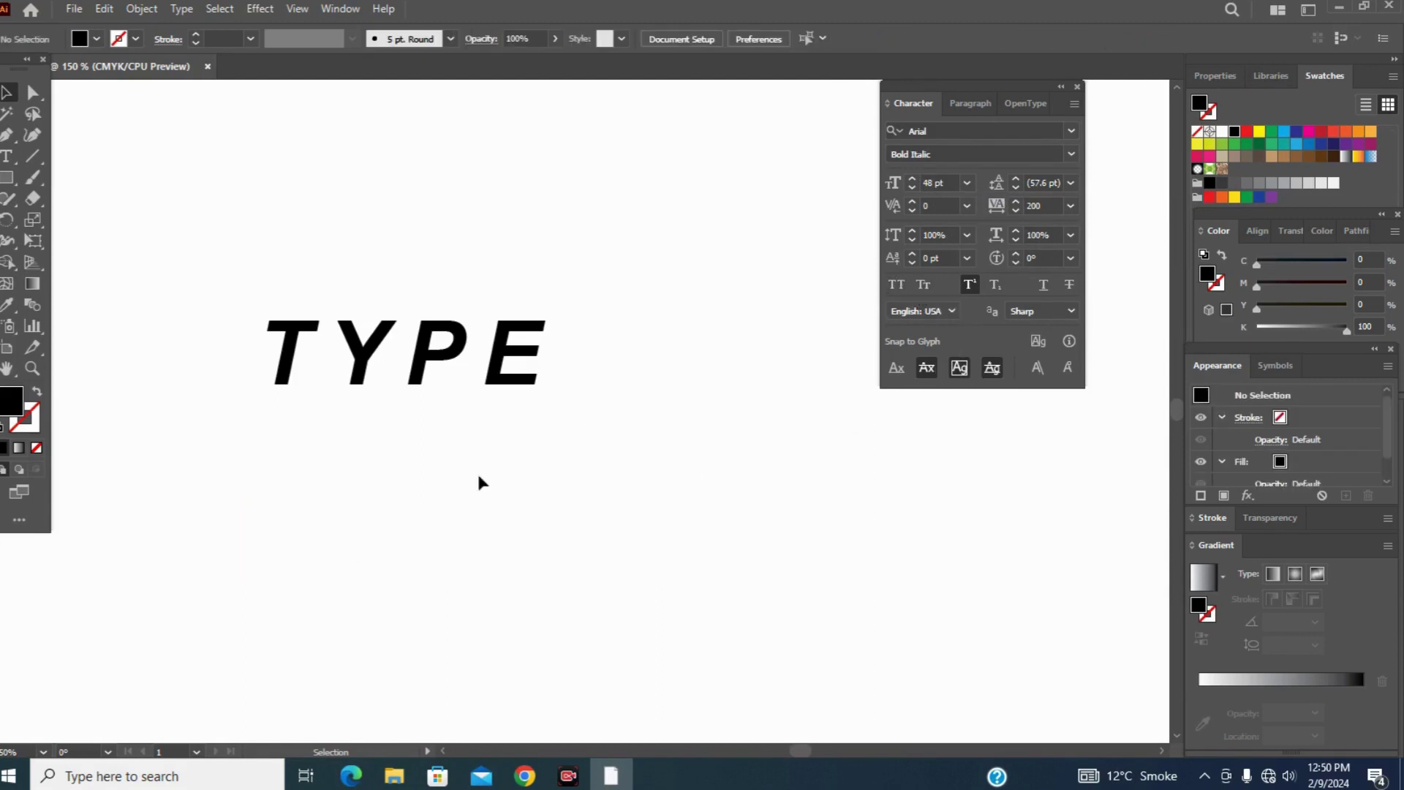
# Step: Add a new text object reading "a2" below the word "TYPE"
pyautogui.click(7, 156)
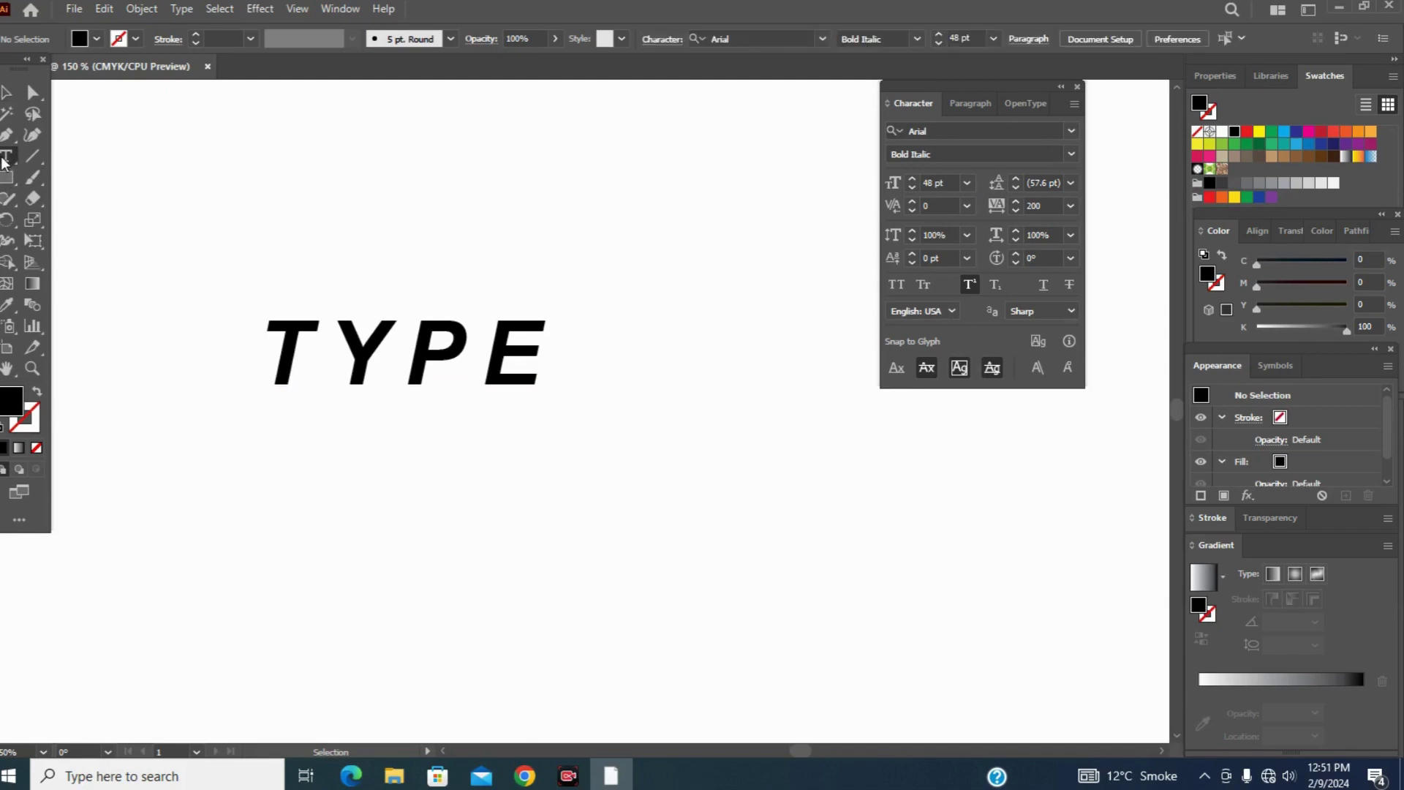
pyautogui.click(331, 495)
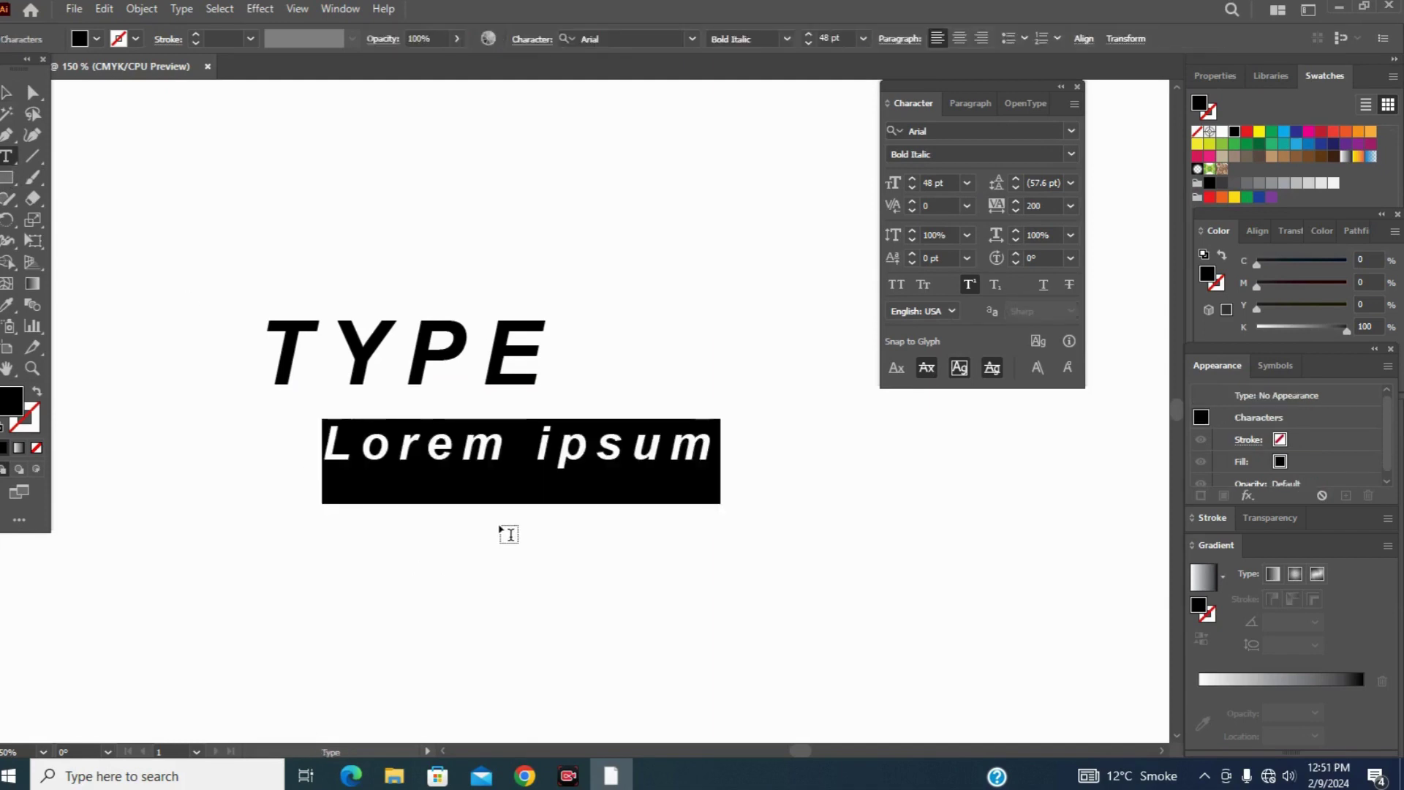
pyautogui.press('BackSpace')
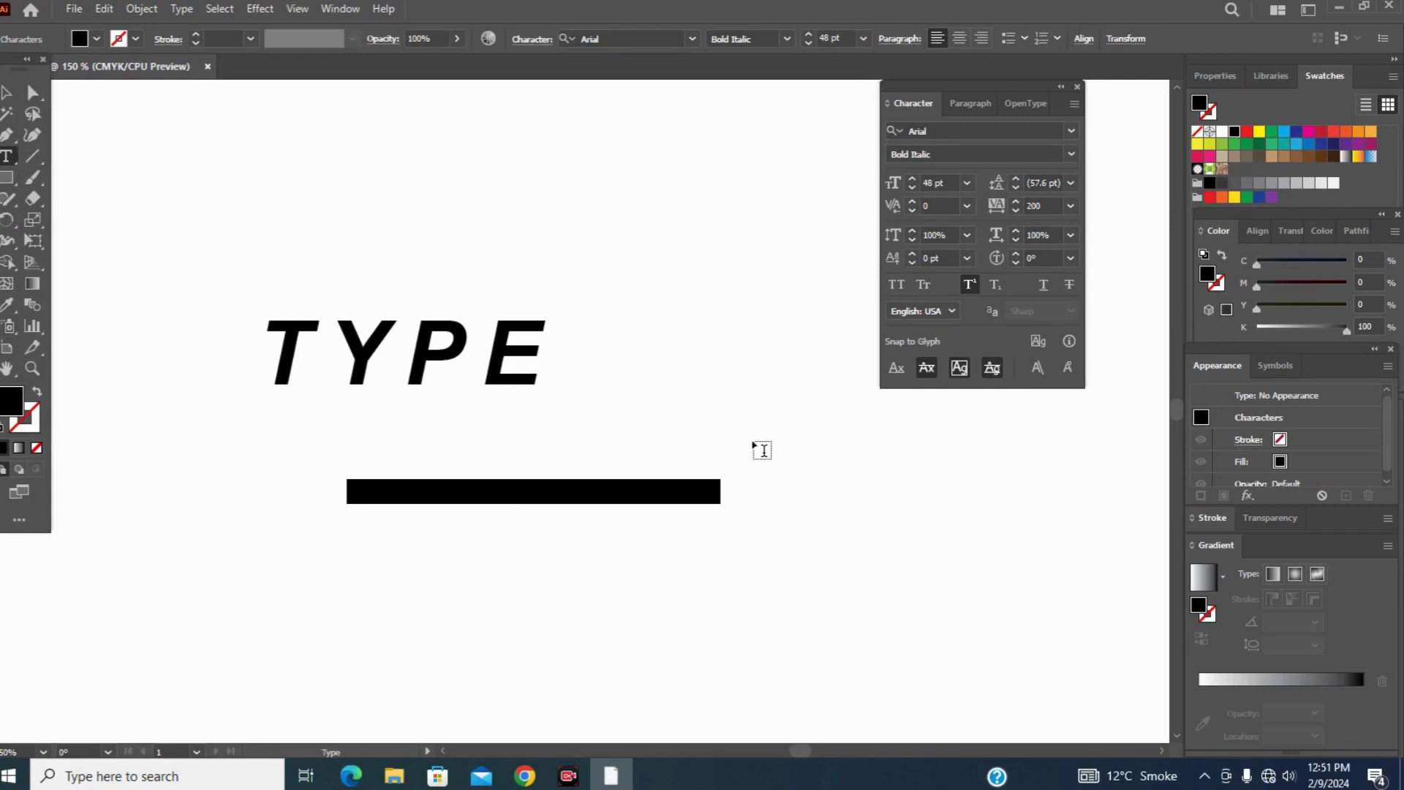
pyautogui.write('a')
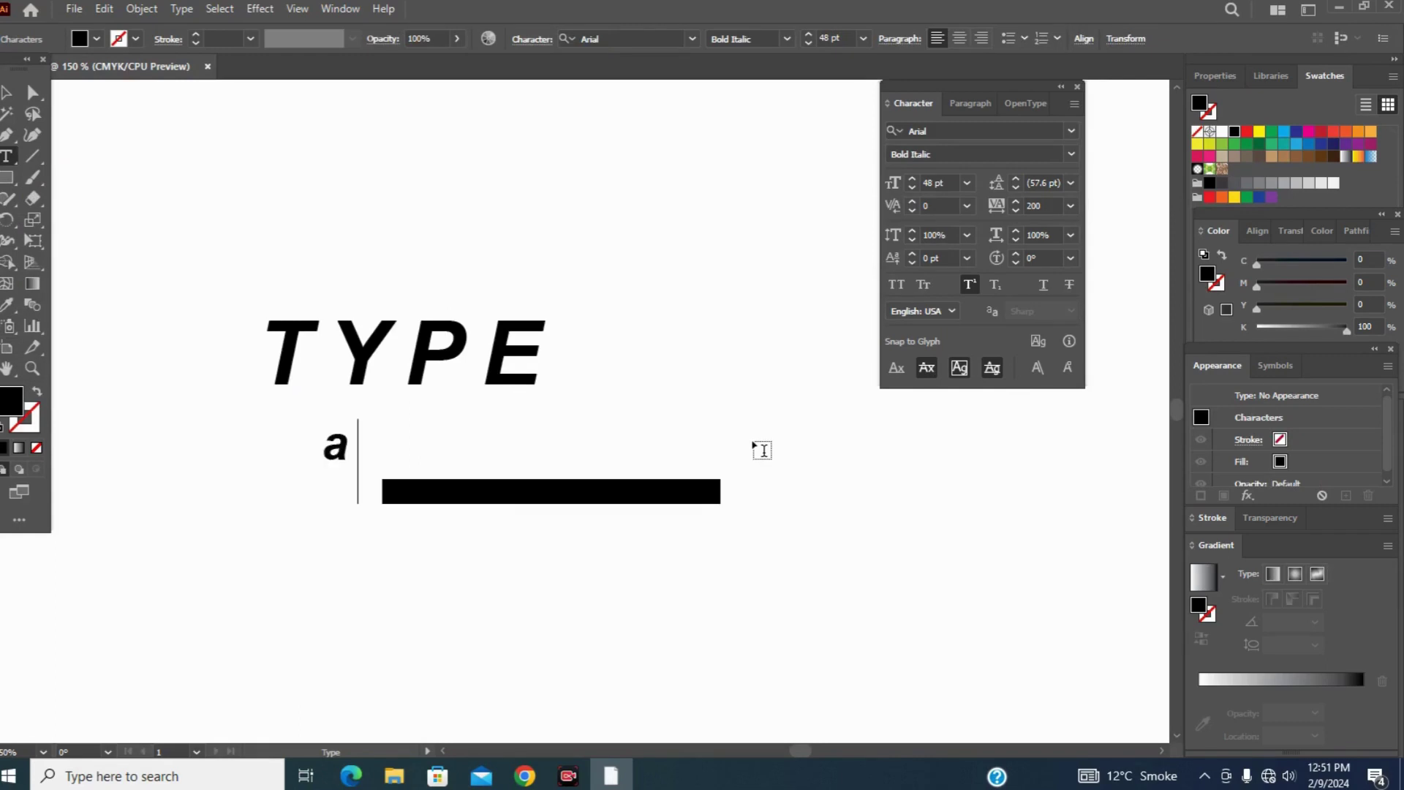
pyautogui.write('2')
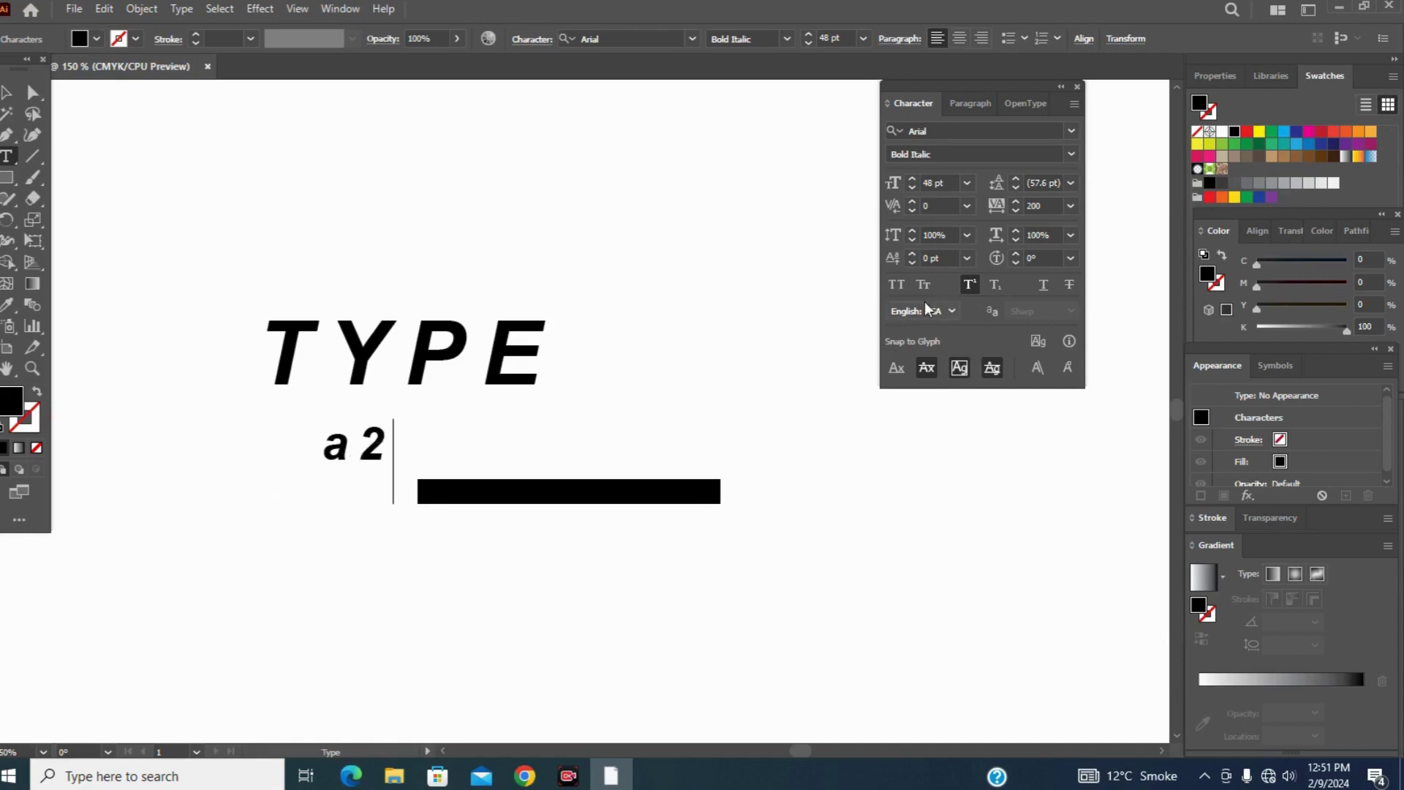
# Step: Select the "2" in "a2", try it as normal, Superscript and Subscript text, and return it to normal
pyautogui.click(968, 283)
pyautogui.doubleClick(365, 444)
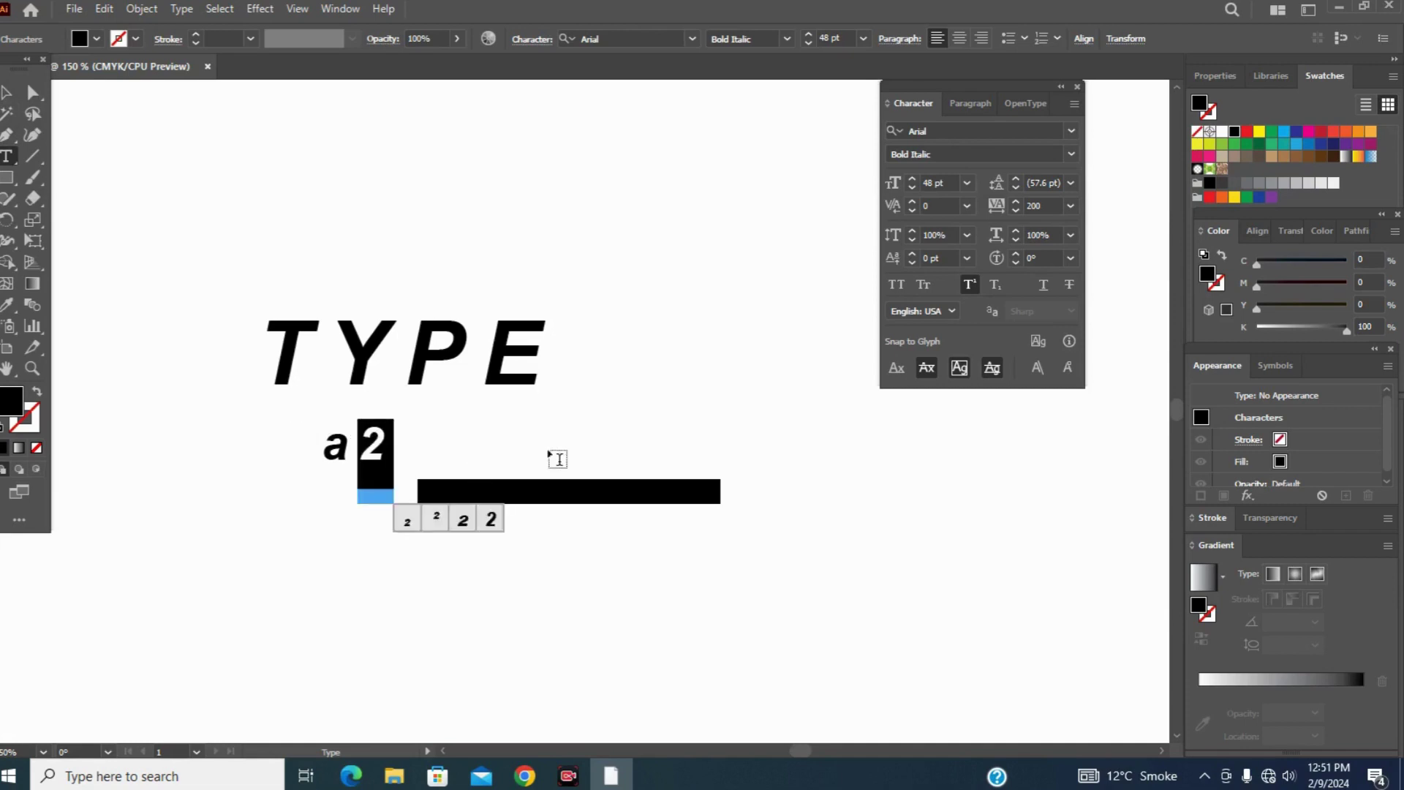
pyautogui.click(968, 284)
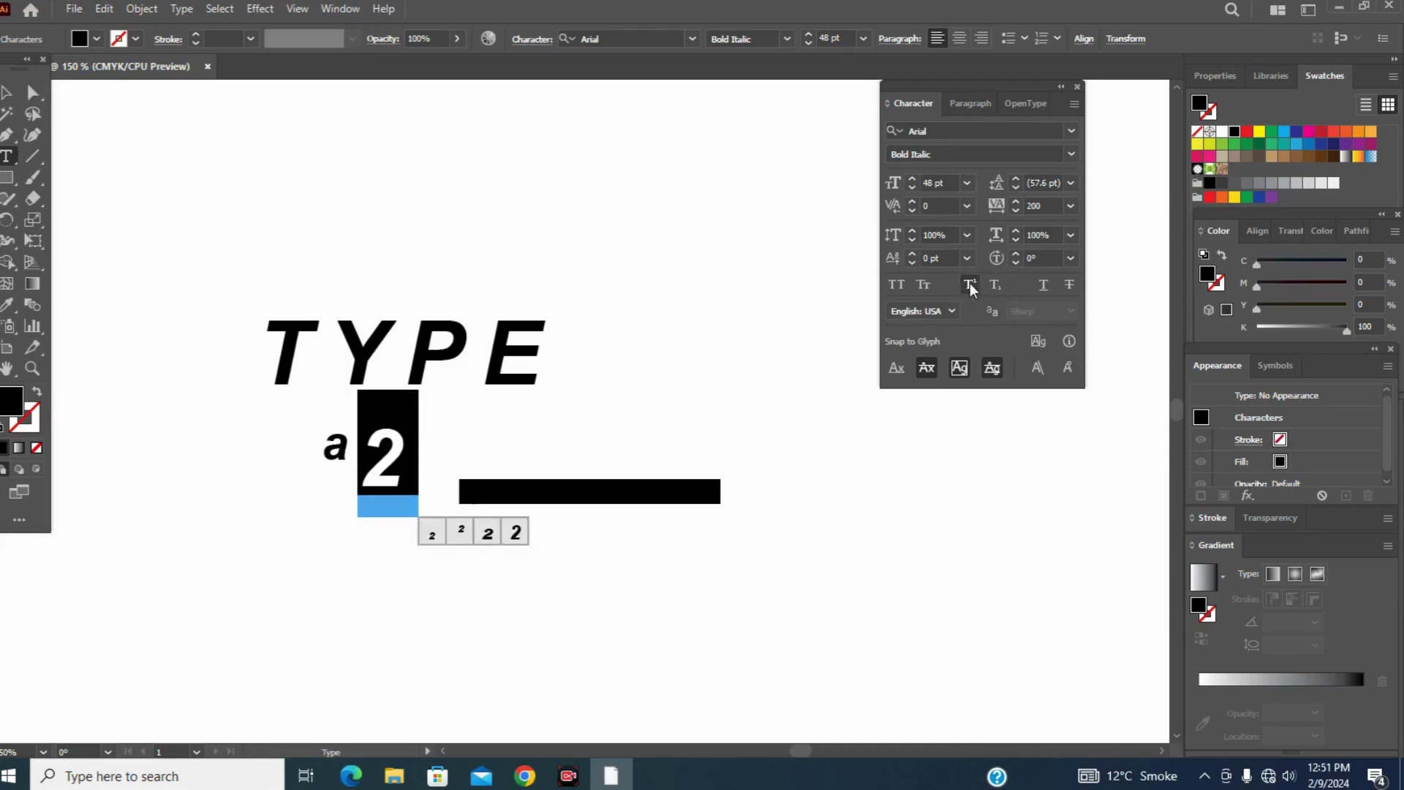
pyautogui.click(968, 284)
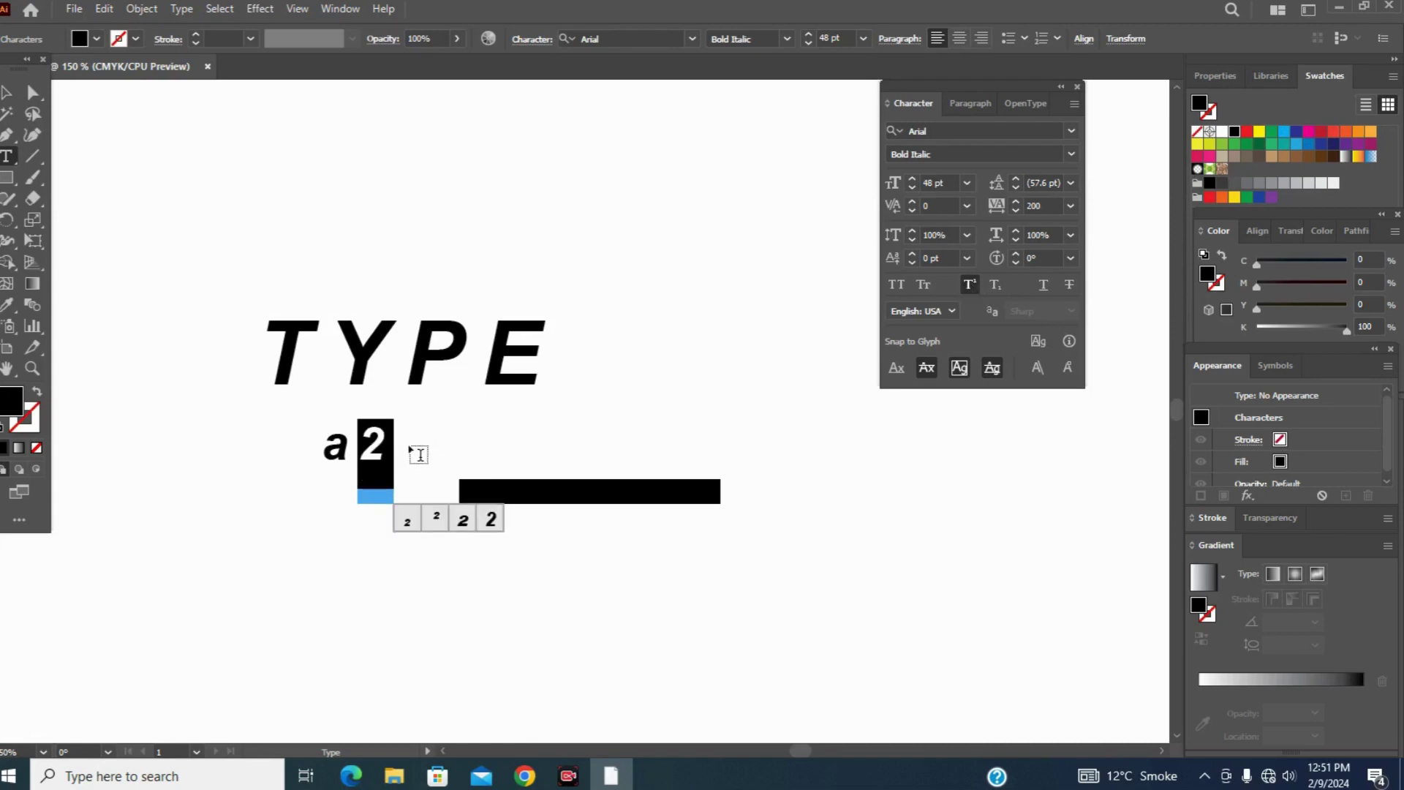
pyautogui.click(994, 287)
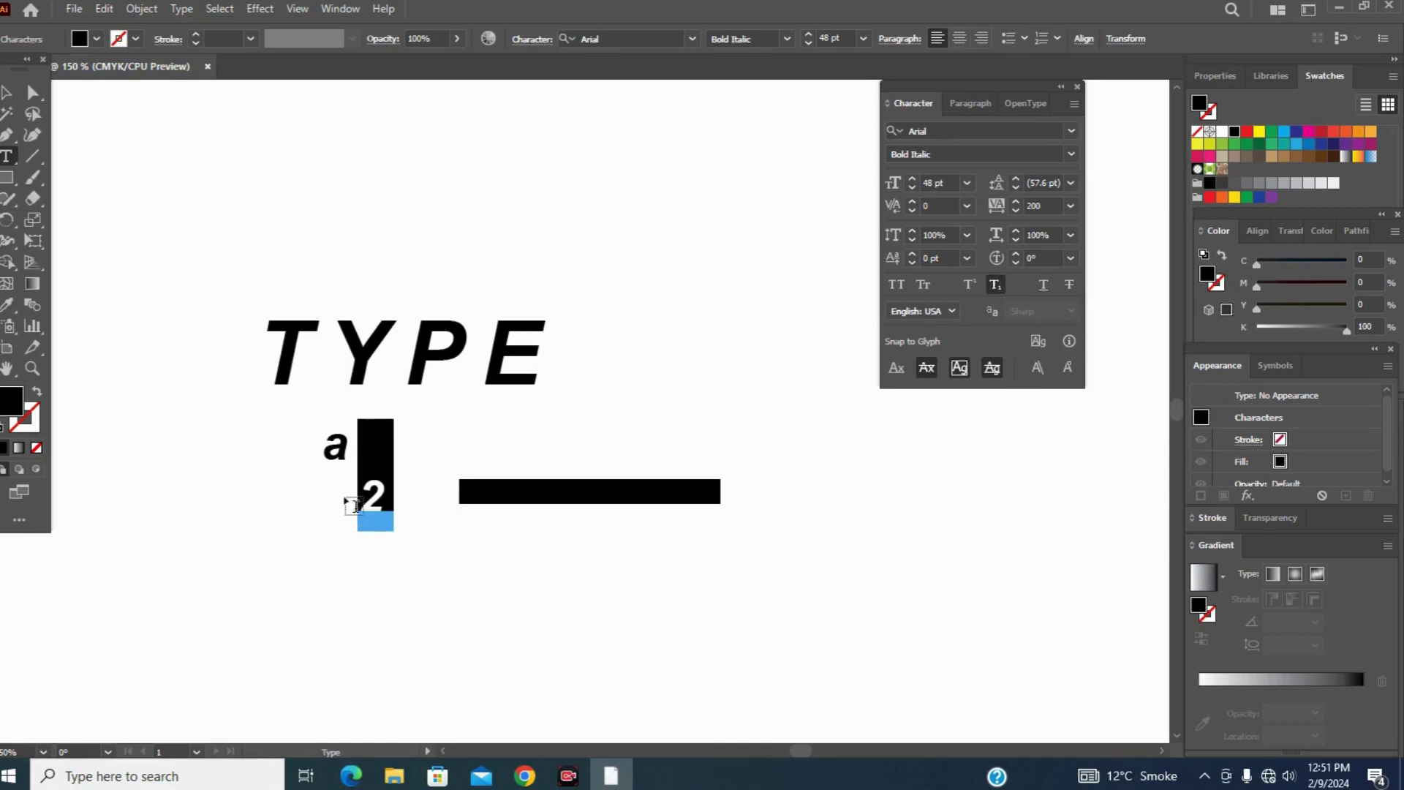
pyautogui.moveTo(372, 535)
pyautogui.click(995, 285)
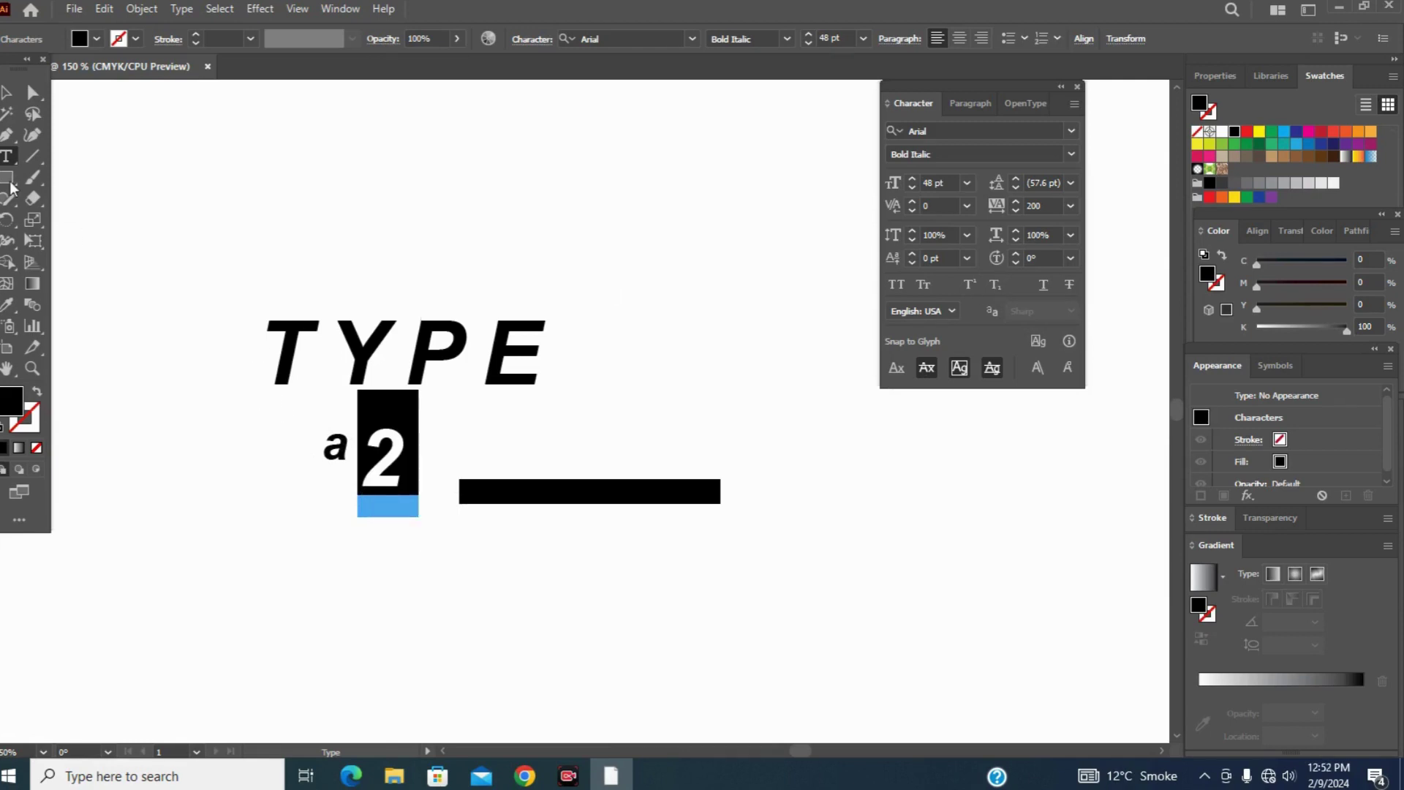
# Step: Delete the "a2" text object and remove Superscript from the word "TYPE"
pyautogui.click(7, 91)
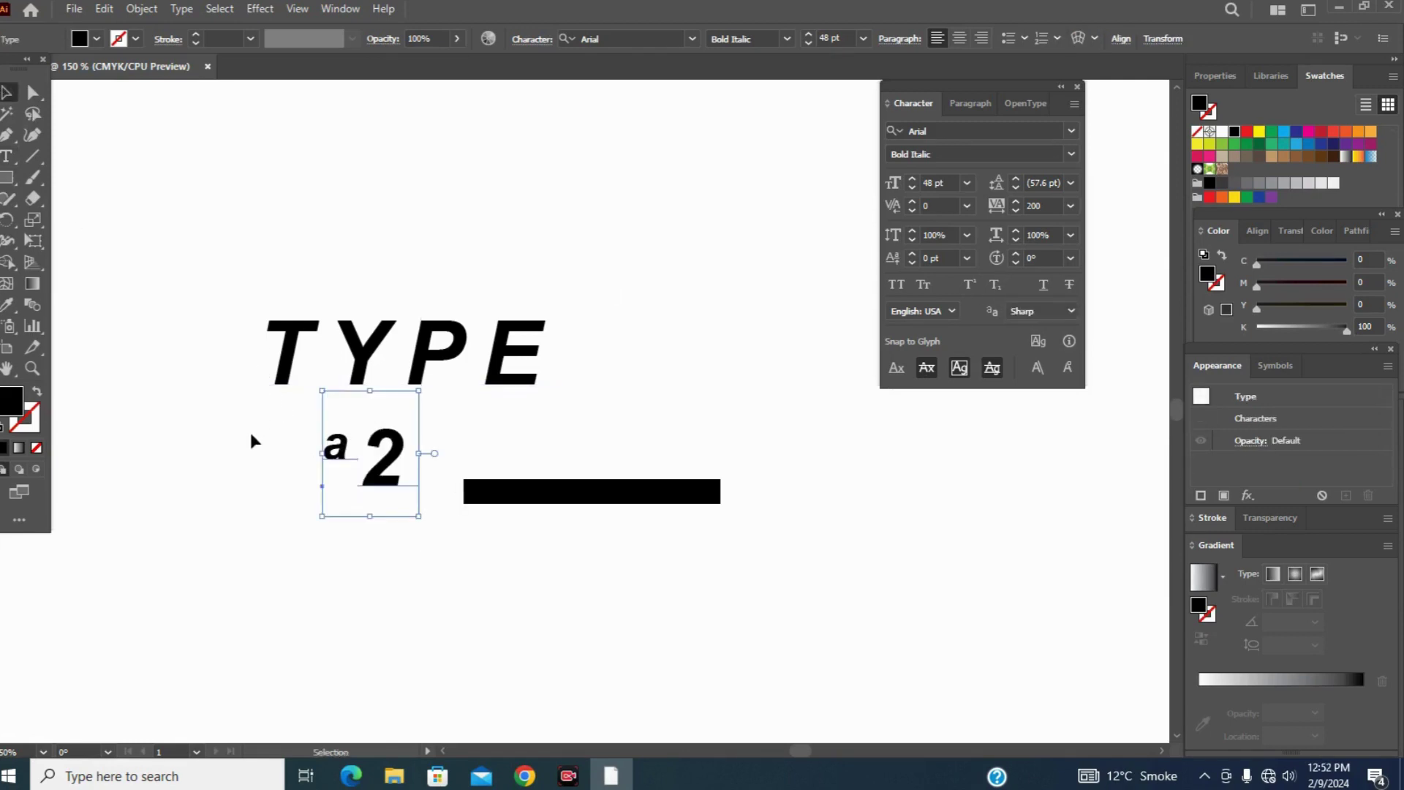
pyautogui.press('Delete')
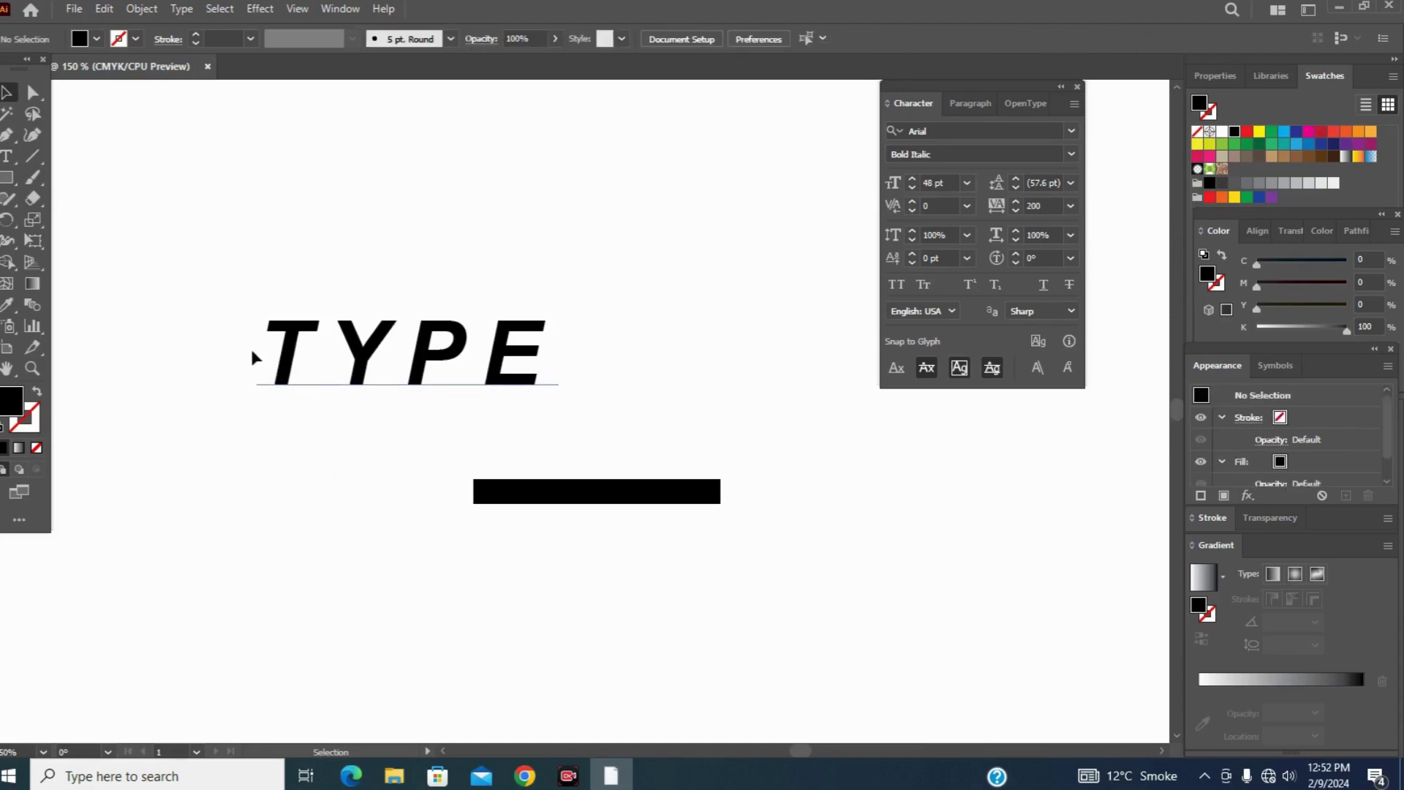
pyautogui.moveTo(218, 293); pyautogui.dragTo(588, 442)
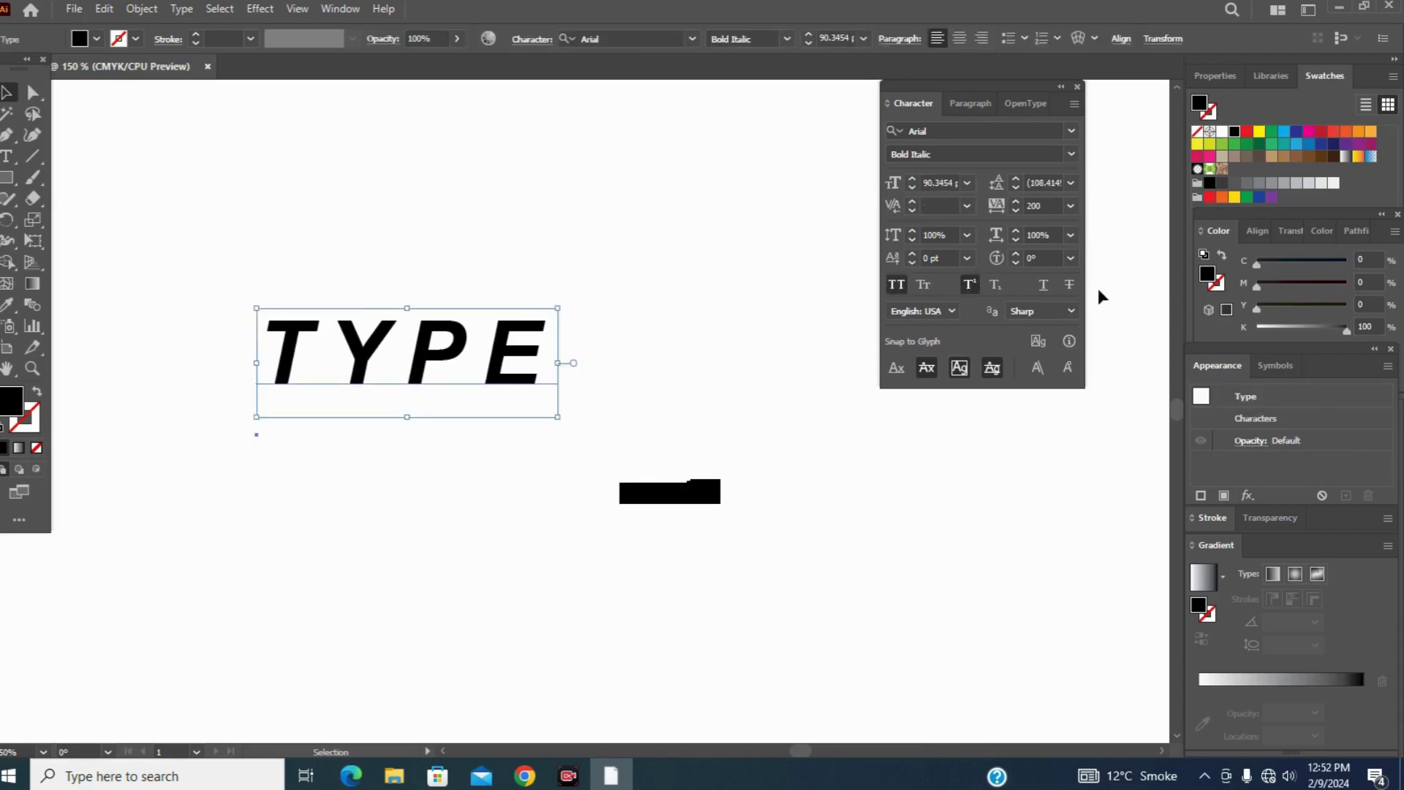
pyautogui.click(969, 287)
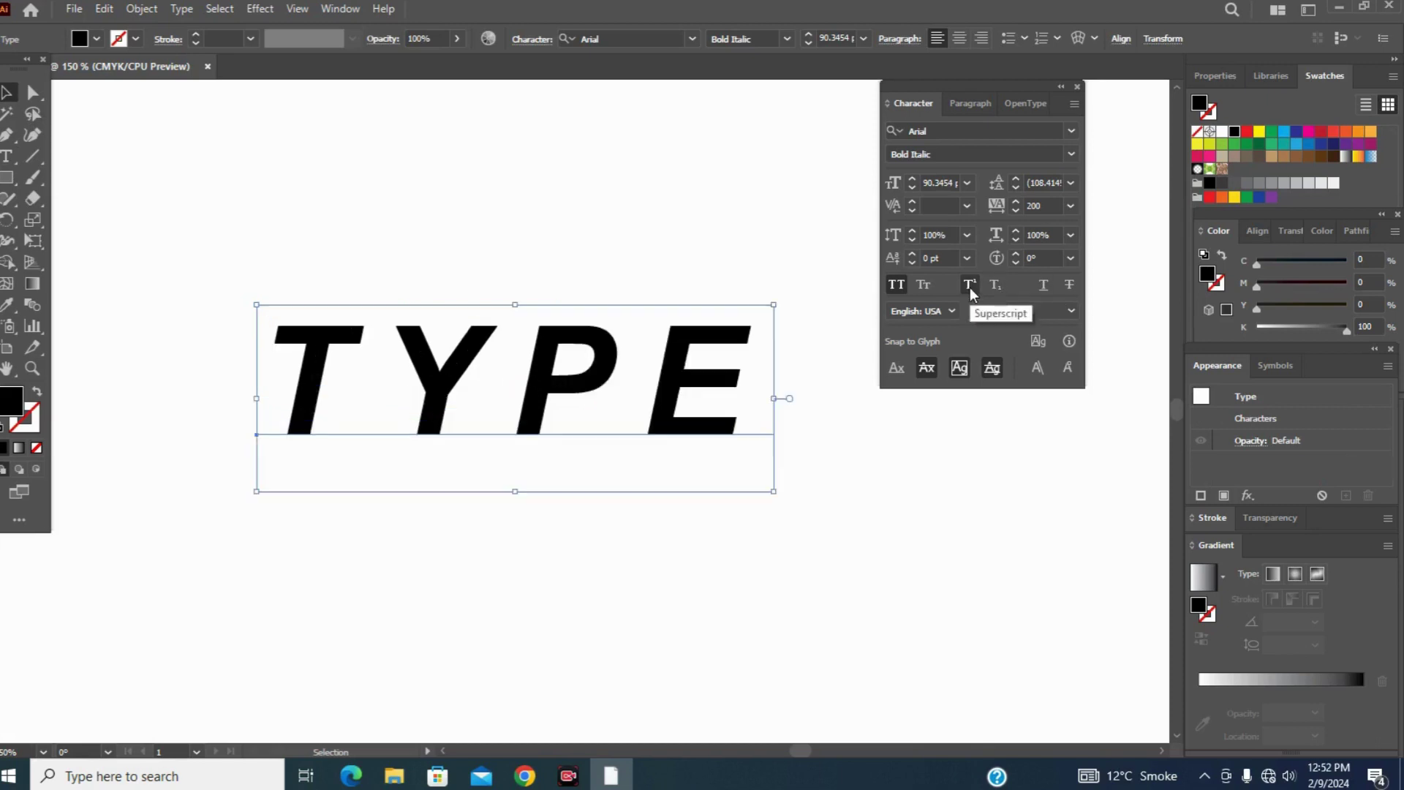
# Step: Underline the word "TYPE" and try Strikethrough on it, leaving only the underline applied
pyautogui.click(1043, 287)
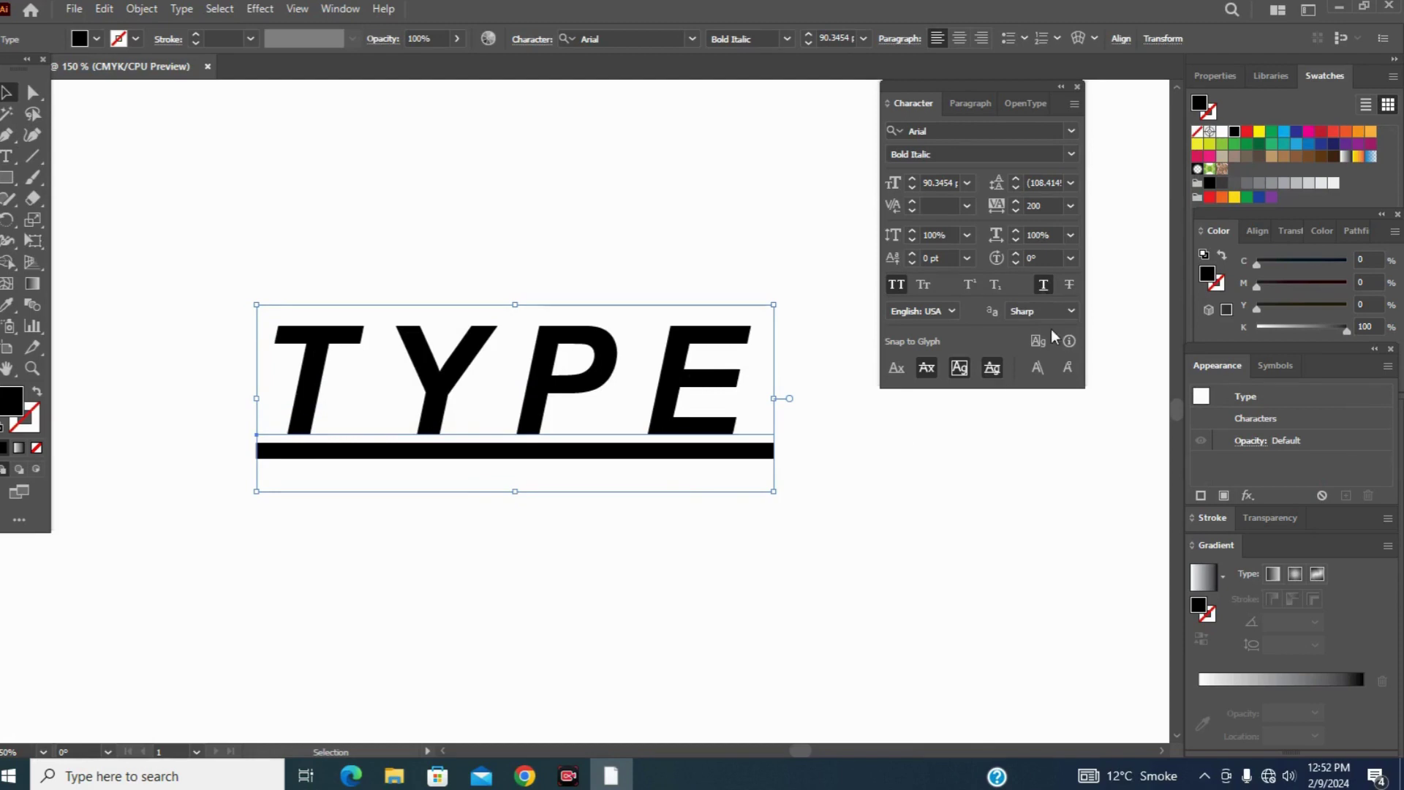
pyautogui.click(1068, 287)
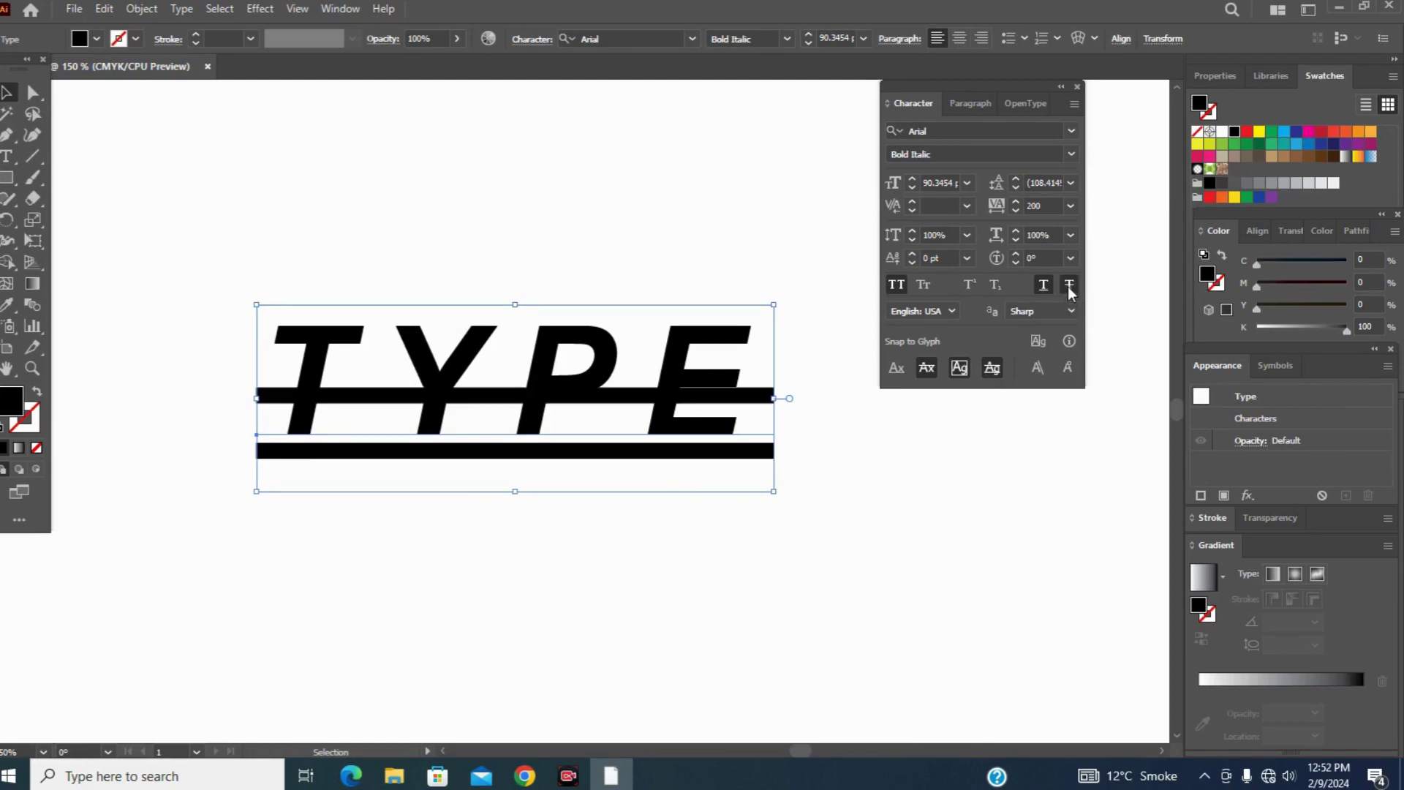
pyautogui.click(1068, 287)
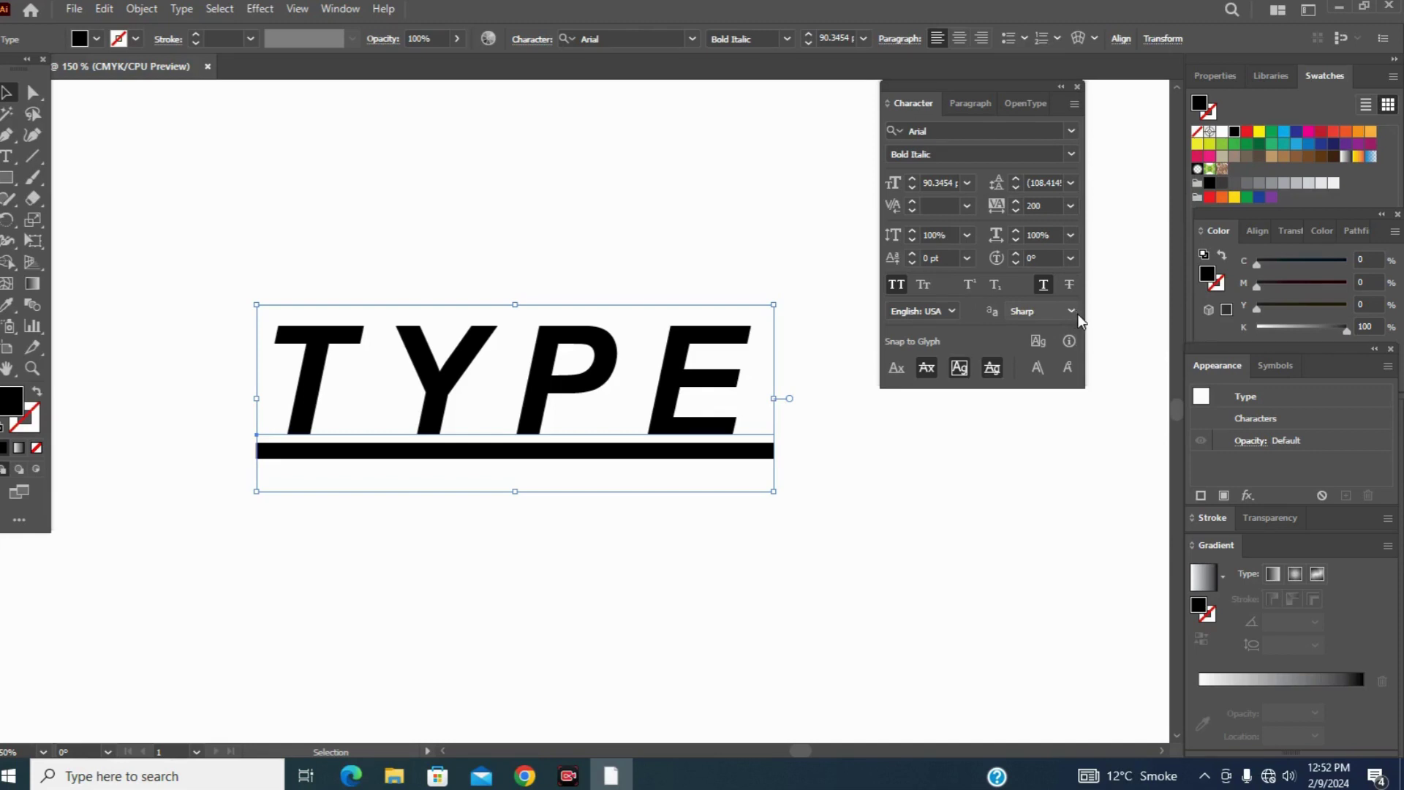
# Step: Open the anti-aliasing method choices for the word "TYPE"
pyautogui.click(1071, 310)
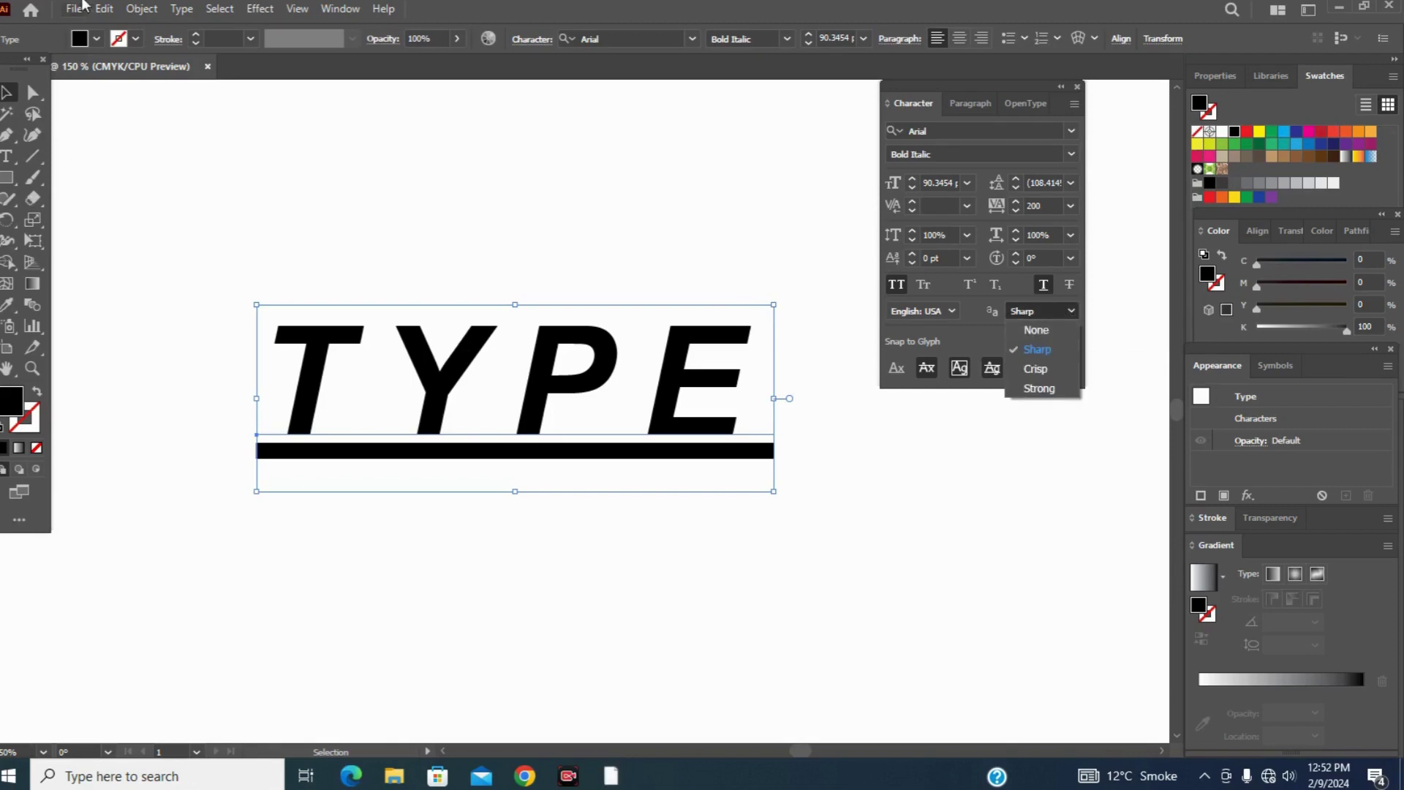
# Step: Turn on Pixel Preview and examine the letter edges of the word "TYPE" at 600% magnification
pyautogui.click(296, 13)
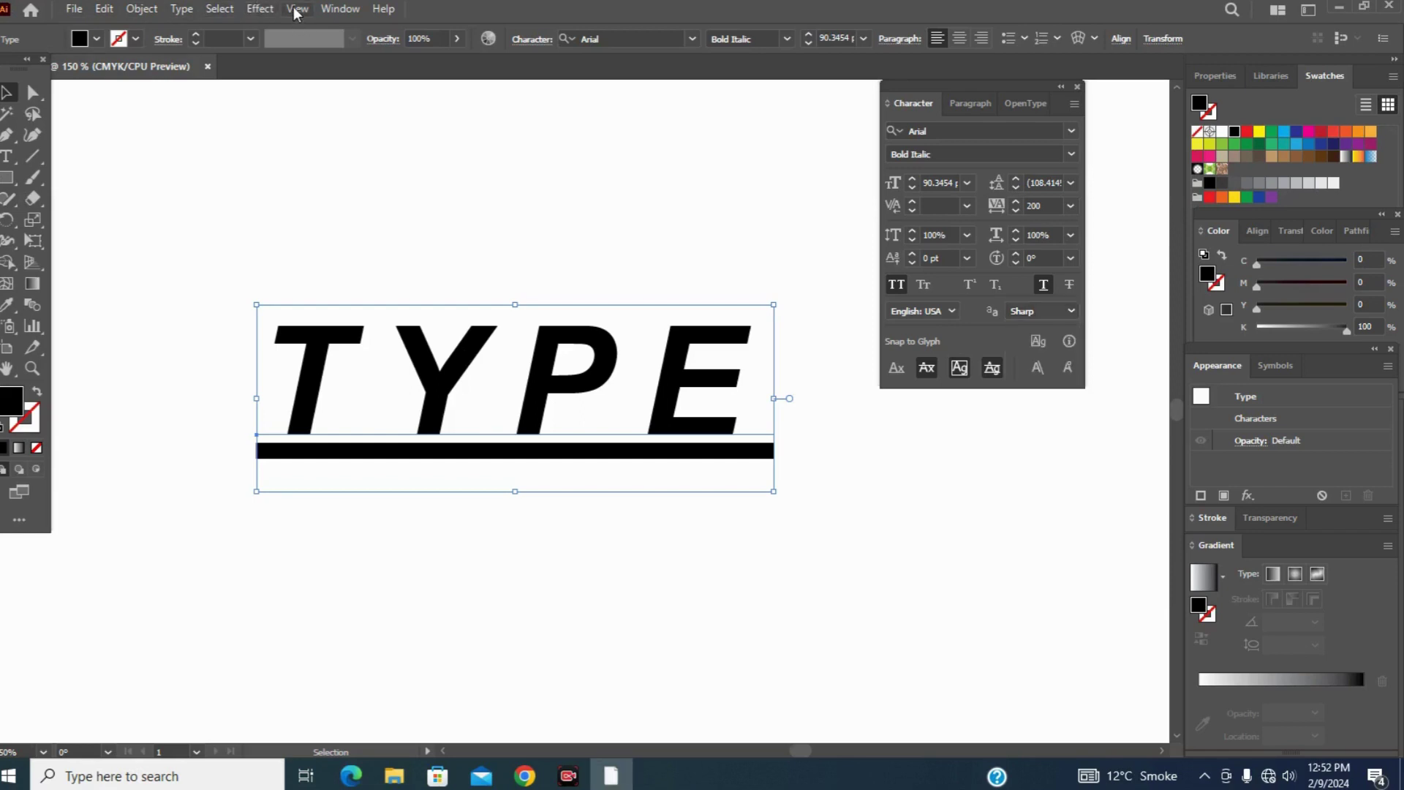
pyautogui.click(296, 11)
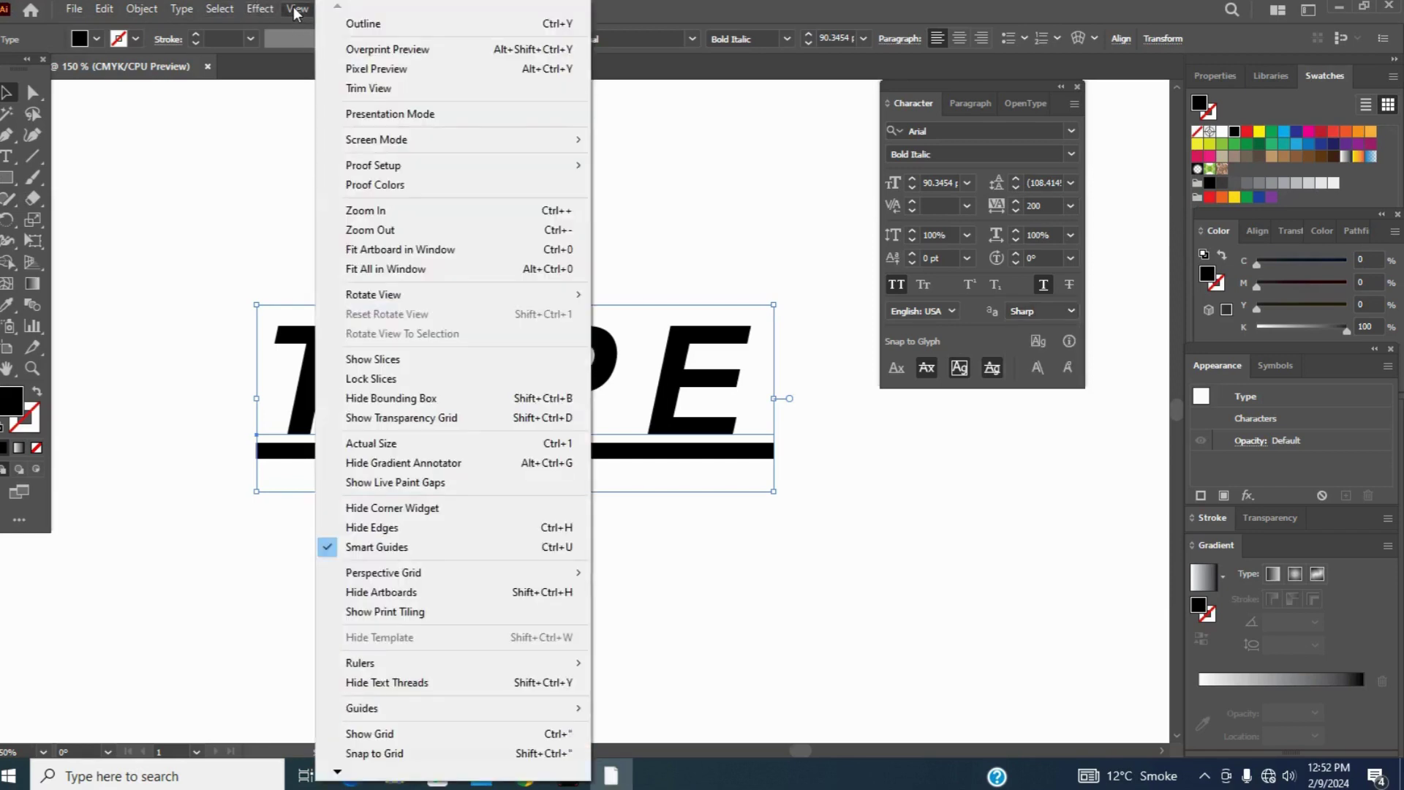
pyautogui.click(380, 70)
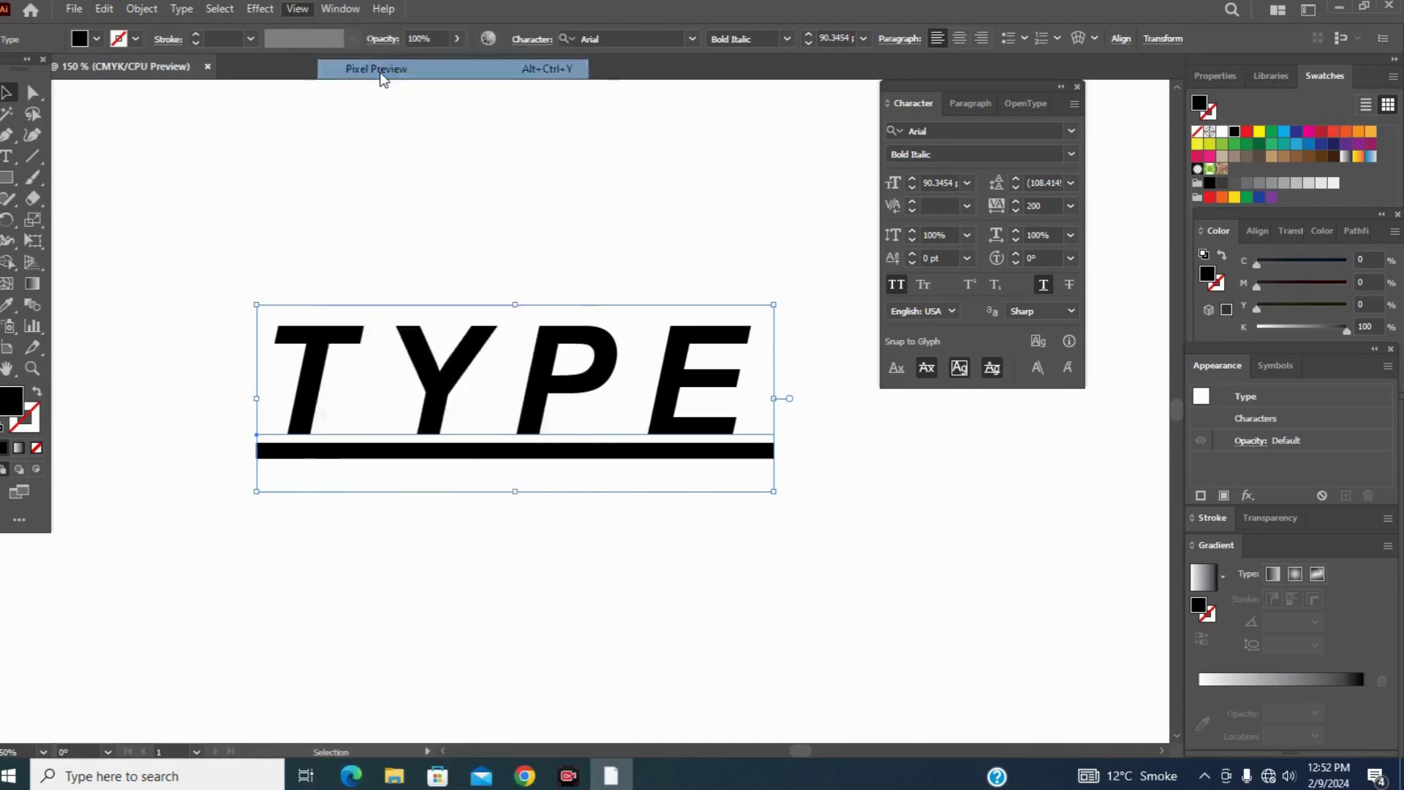
pyautogui.hotkey('ctrl', '+')
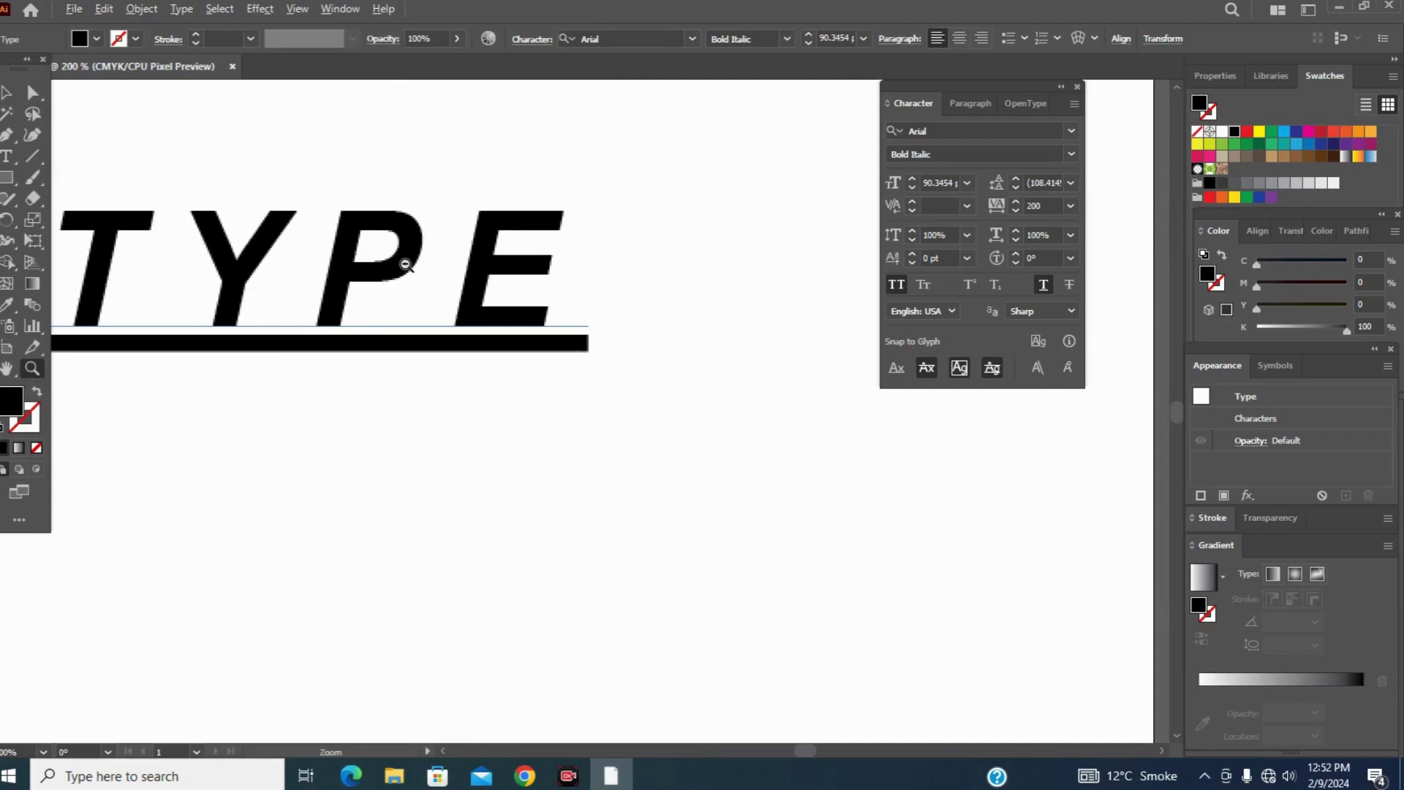
pyautogui.click(142, 226)
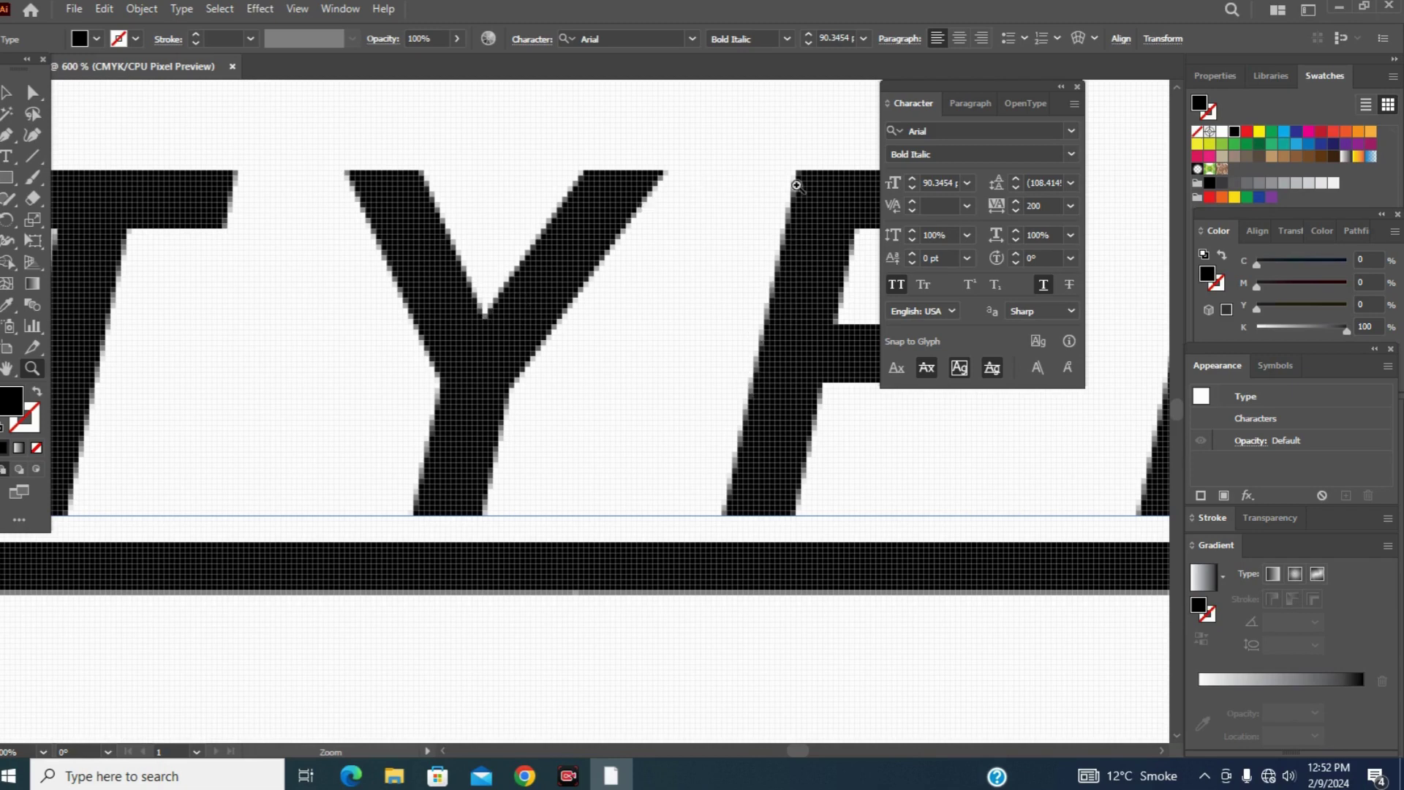
# Step: Try the Crisp, Strong and None anti-aliasing methods on the word "TYPE" and set it back to Sharp
pyautogui.click(1070, 312)
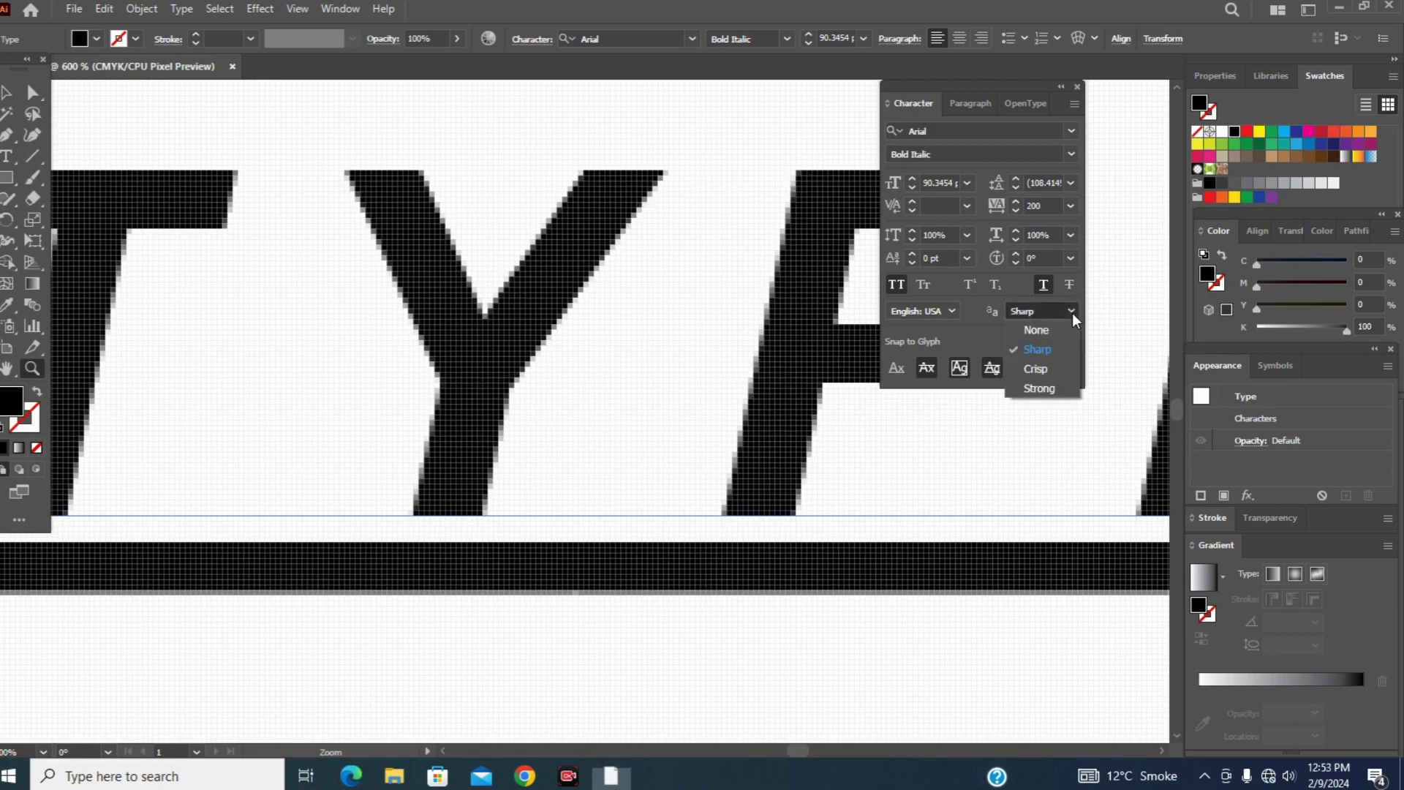
pyautogui.click(1038, 371)
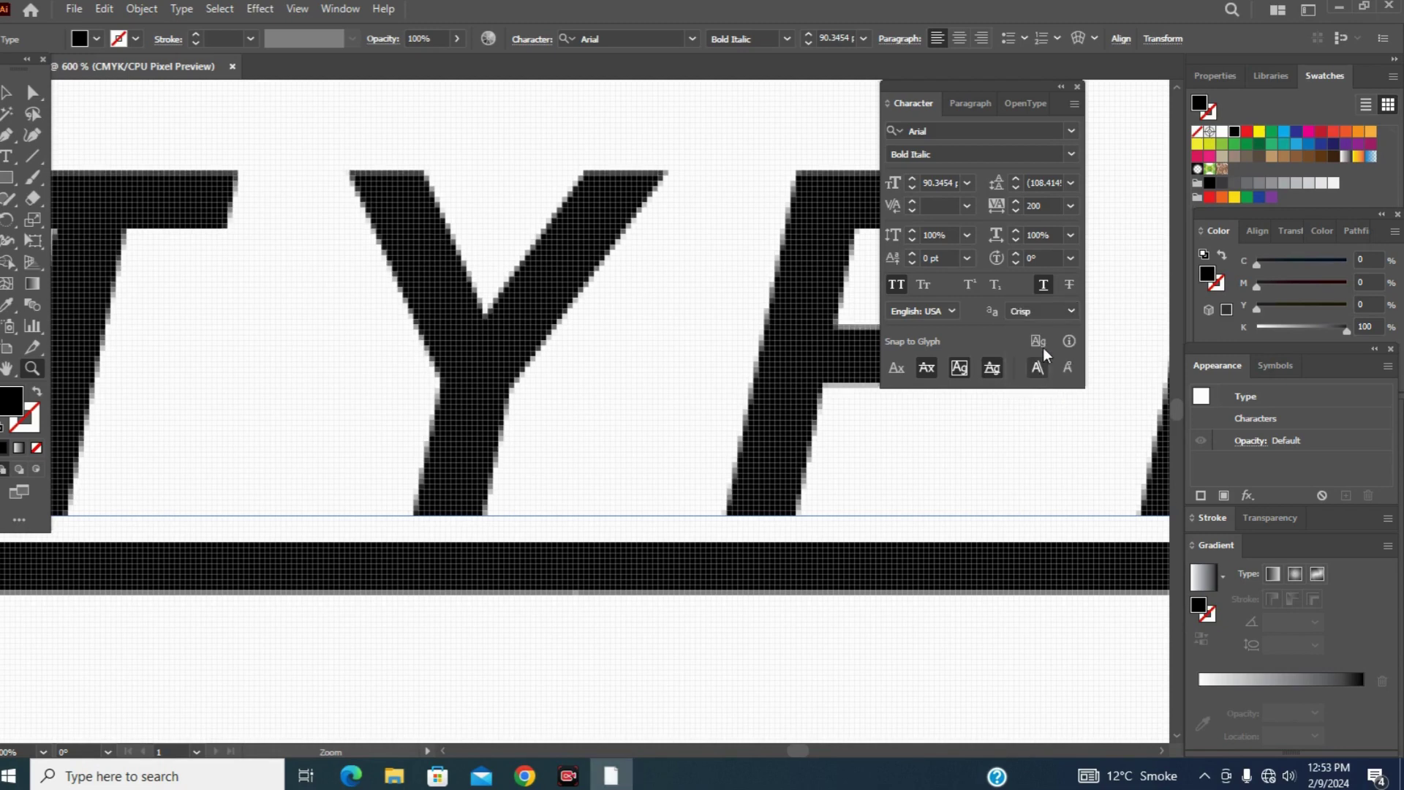
pyautogui.click(1072, 313)
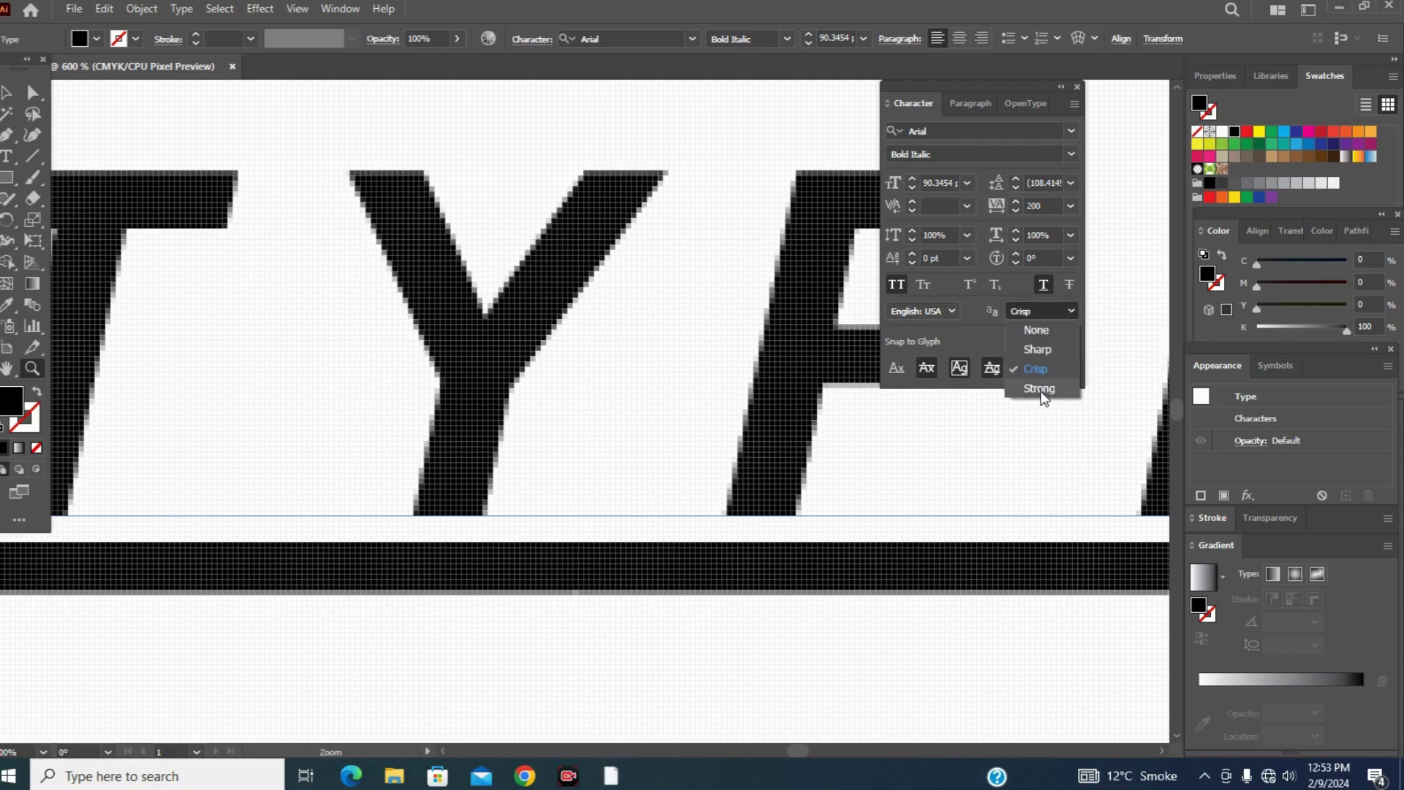
pyautogui.click(1039, 388)
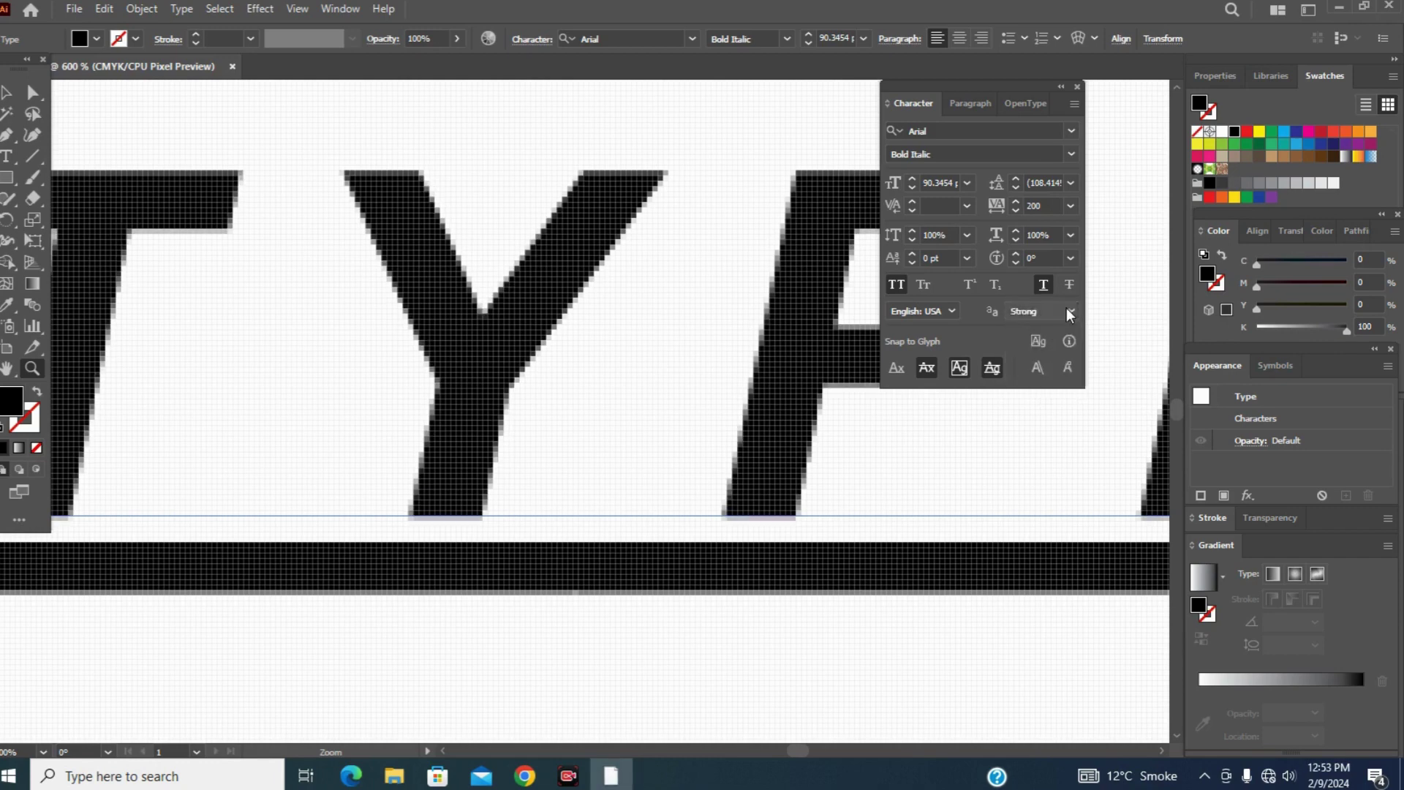
pyautogui.click(1039, 312)
pyautogui.click(1032, 333)
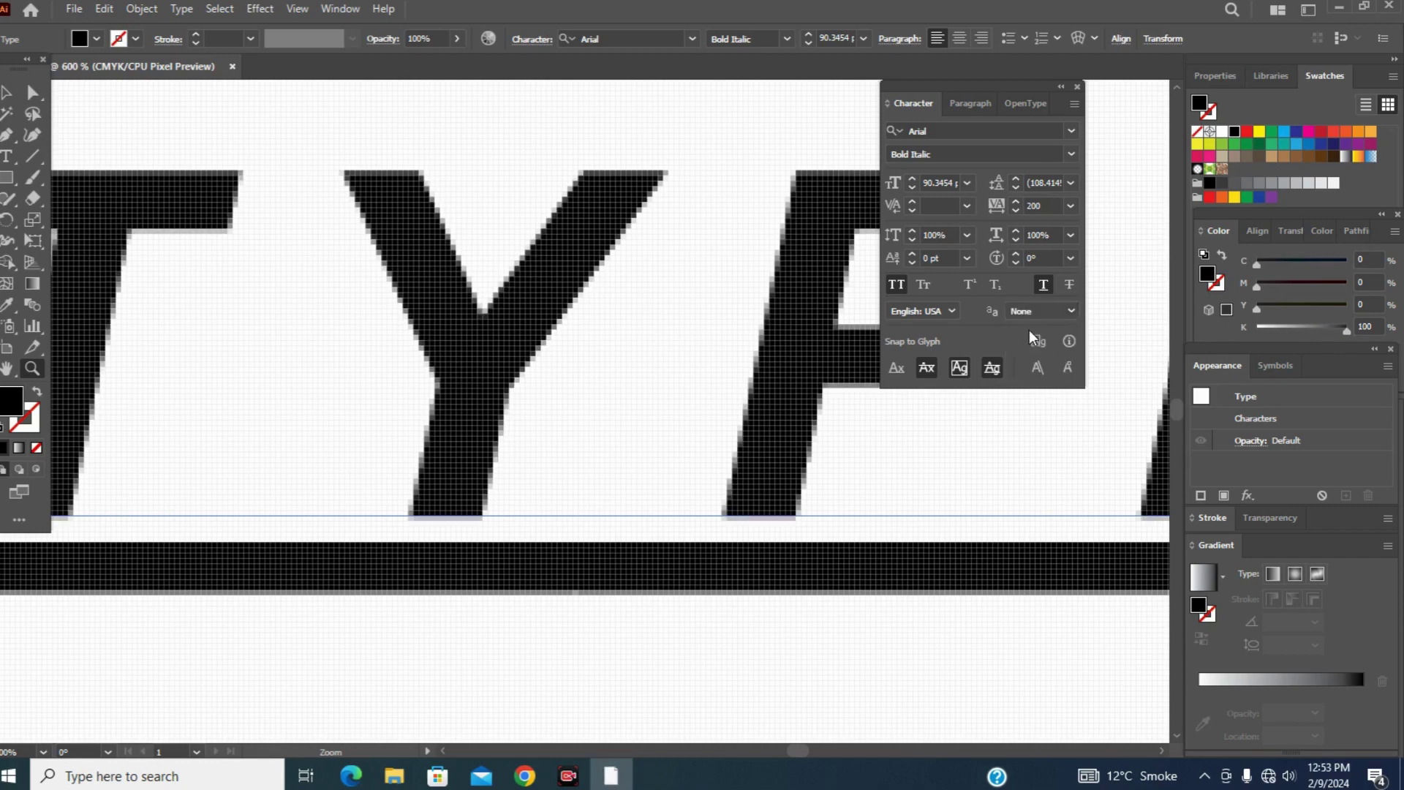
pyautogui.click(1072, 312)
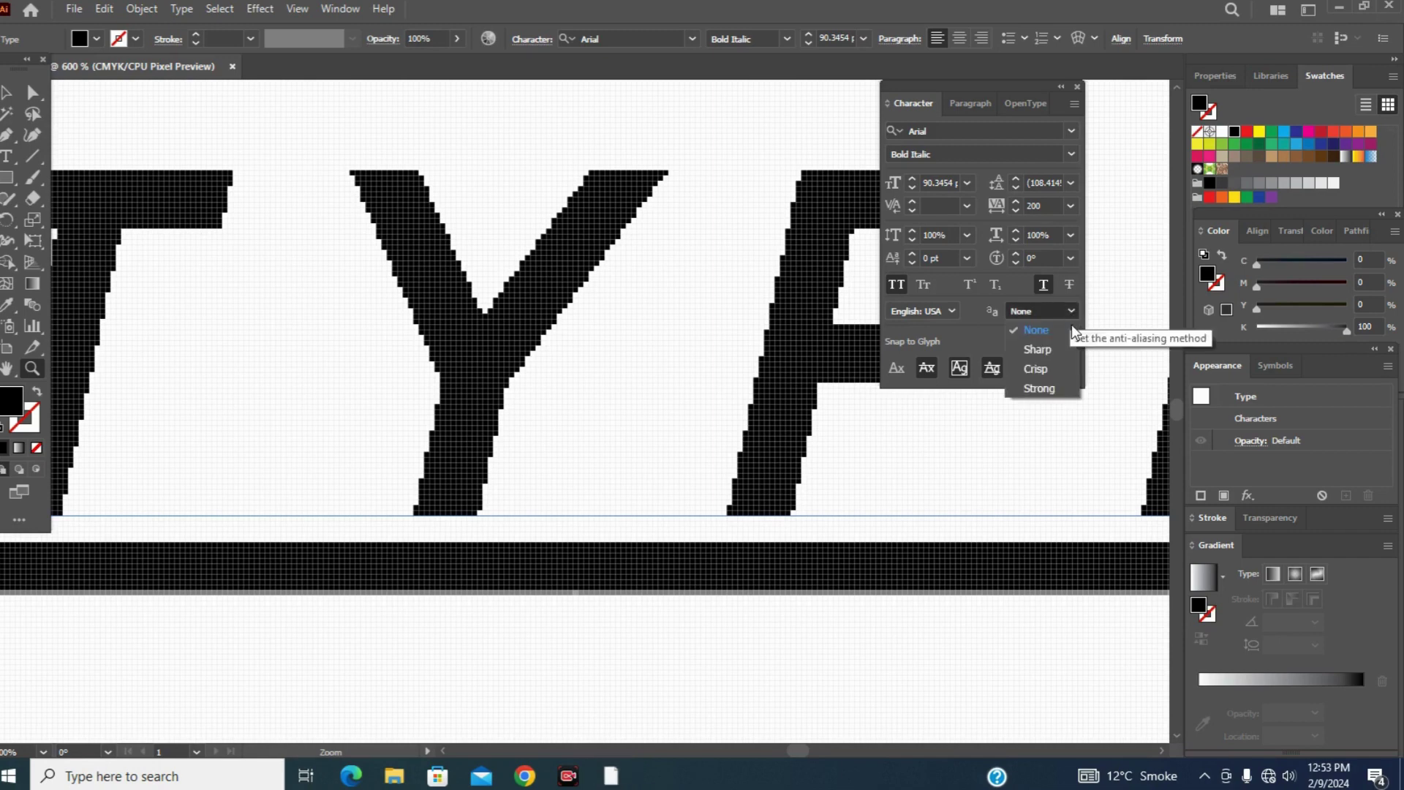
pyautogui.click(1038, 350)
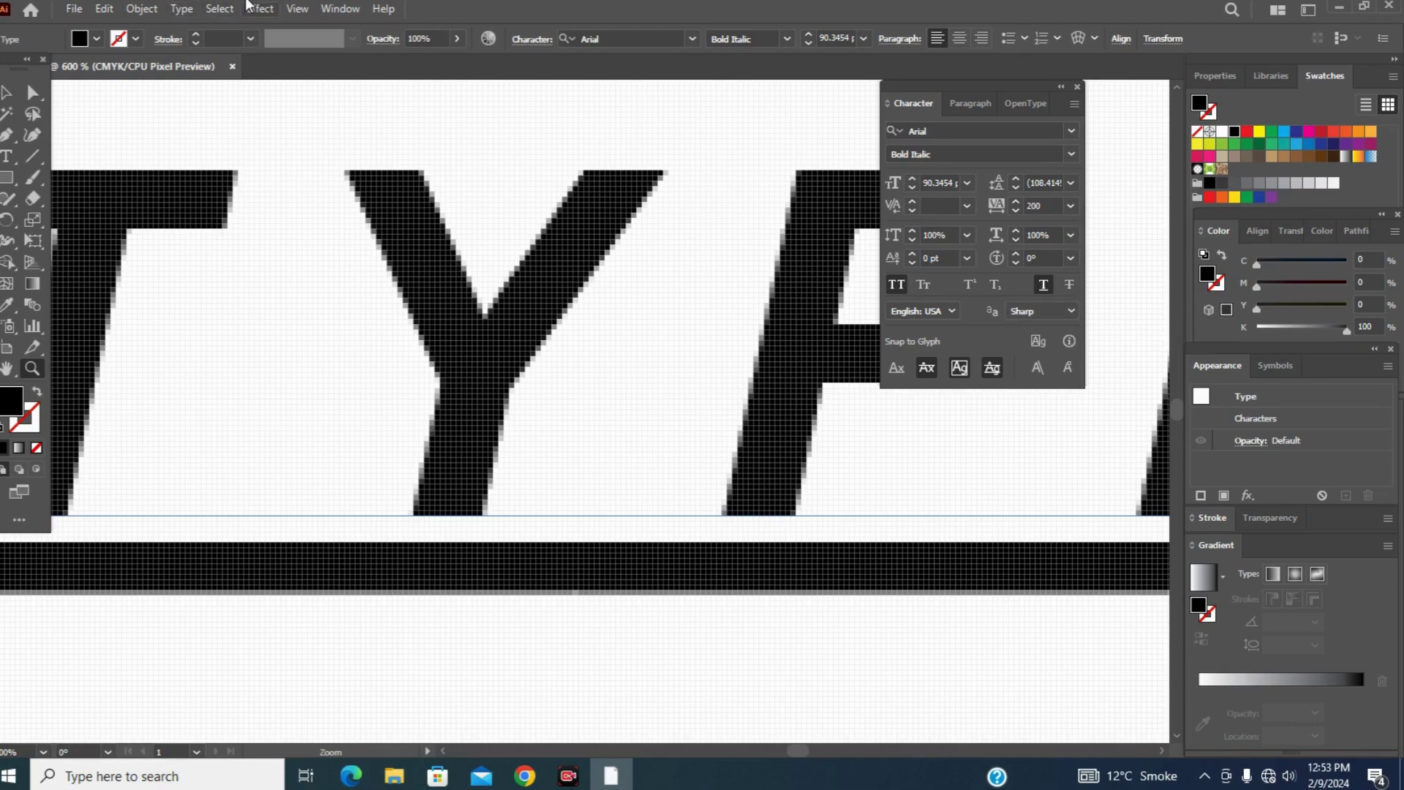
# Step: Turn off Pixel Preview and return to viewing the whole word "TYPE" at 150%
pyautogui.click(296, 9)
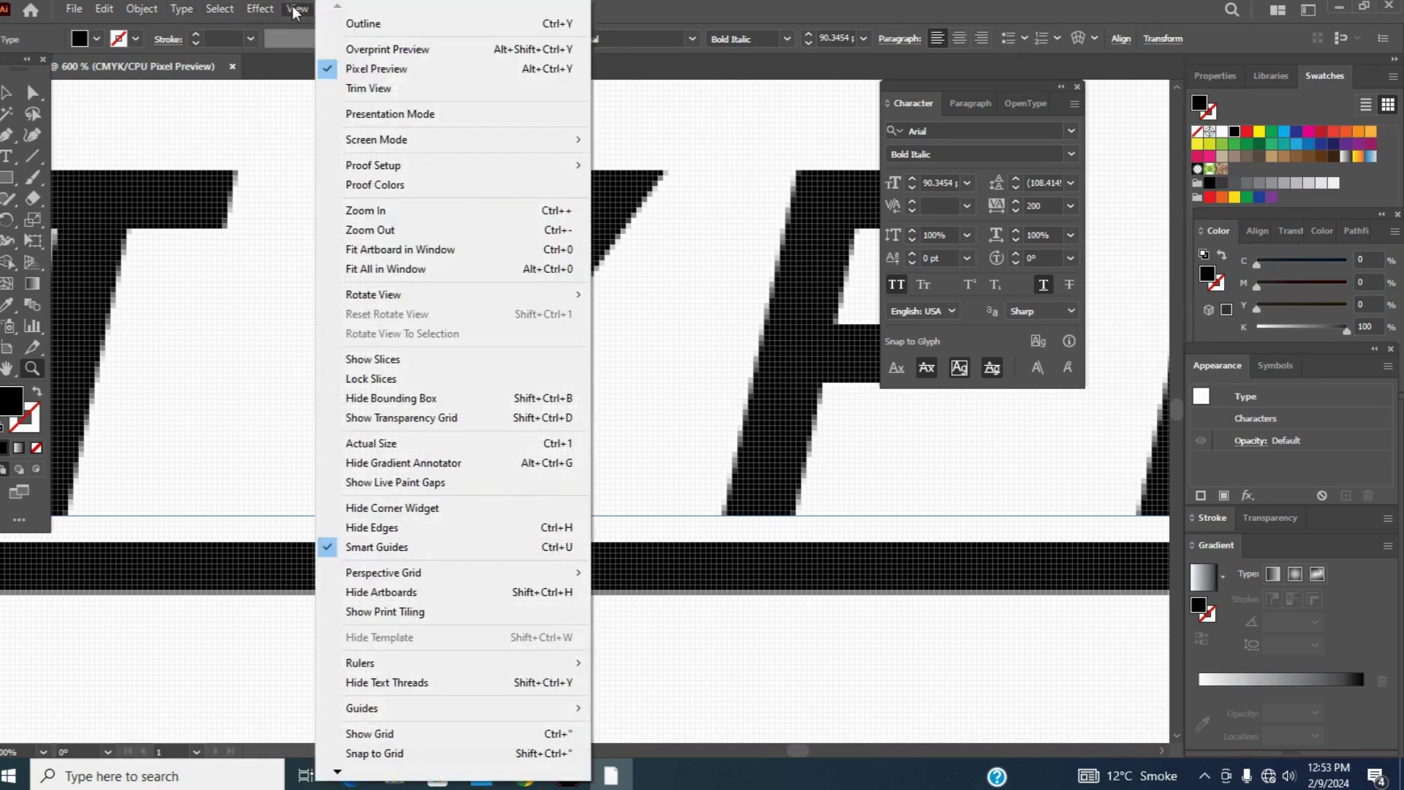
pyautogui.click(330, 76)
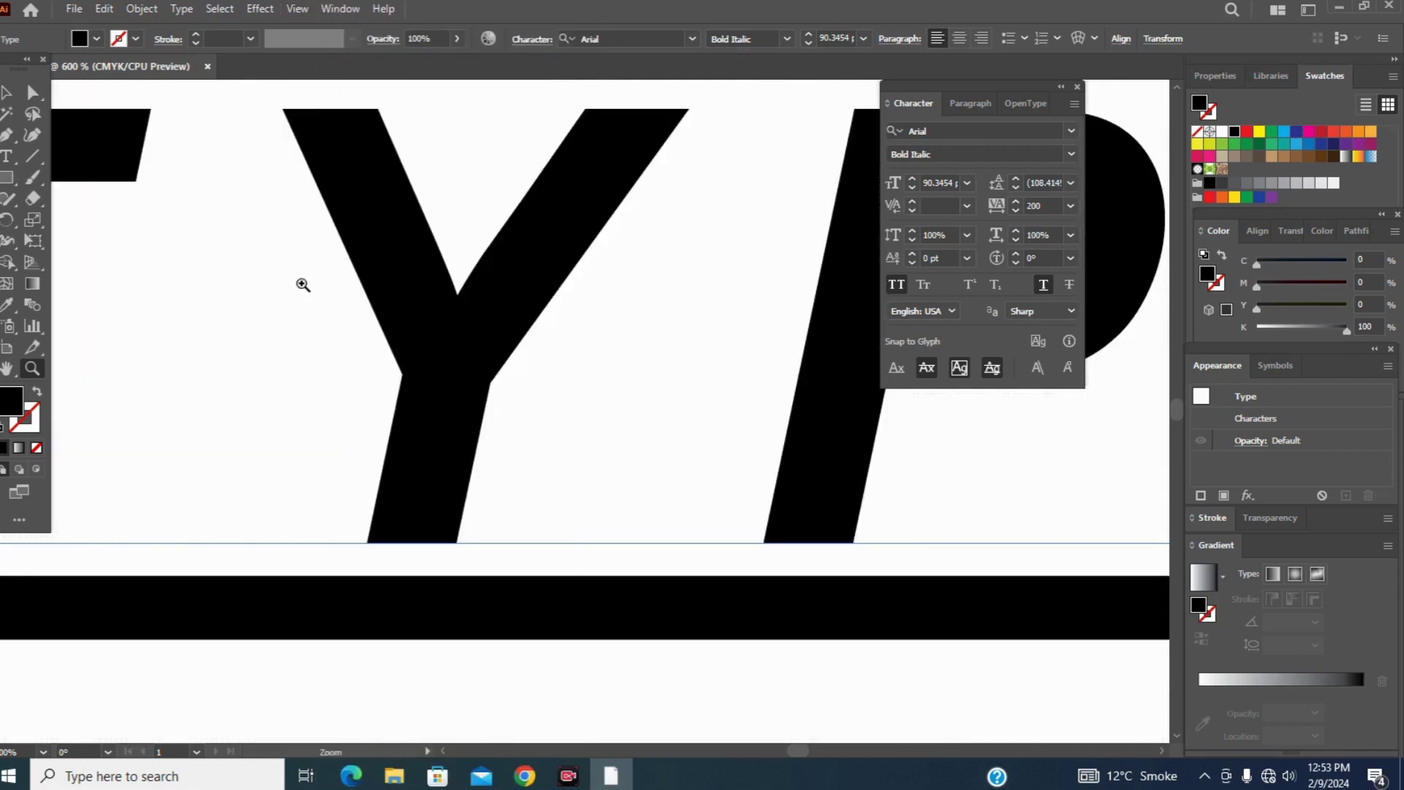
pyautogui.press('alt')
pyautogui.keyDown('alt'); pyautogui.click(337, 267); pyautogui.keyUp('alt')
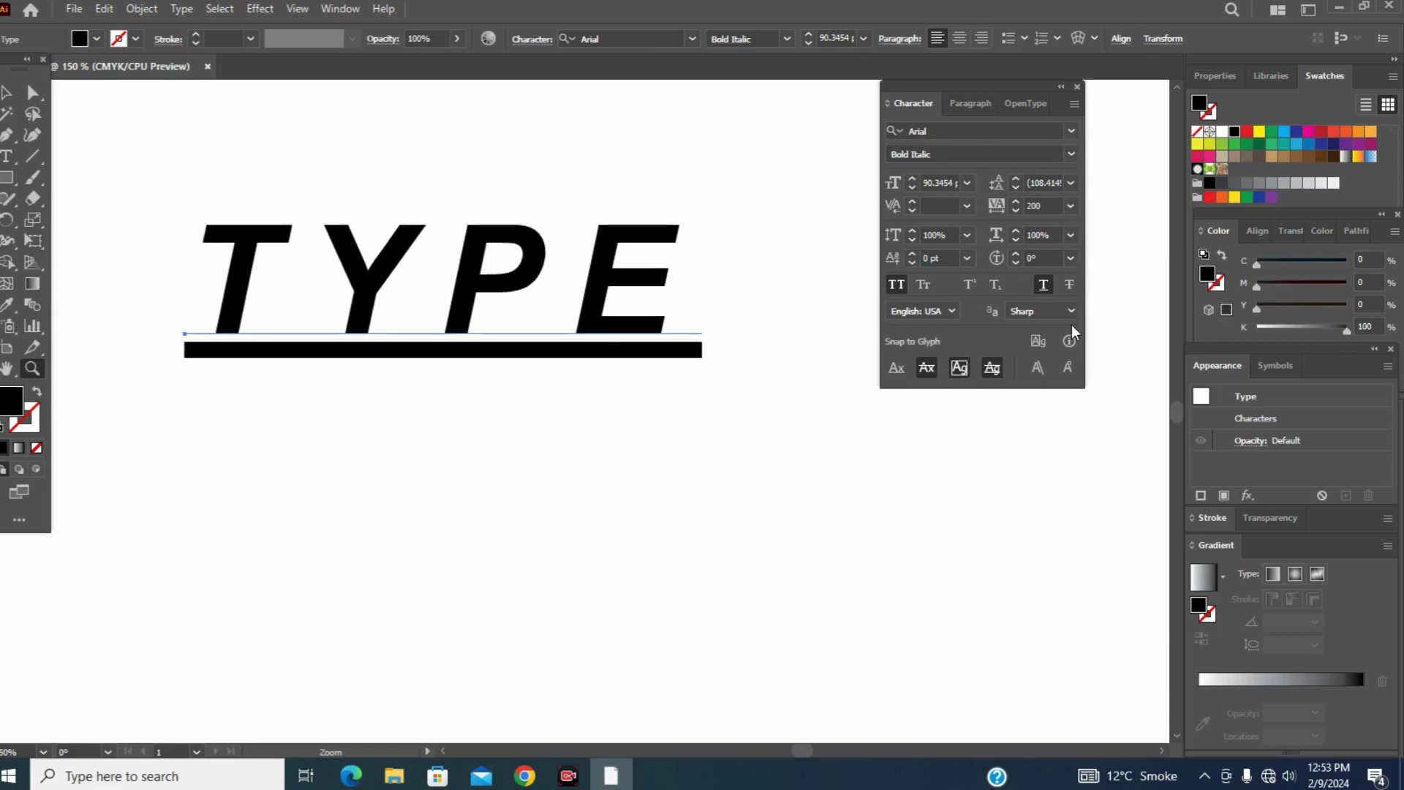
# Step: Remove the underline from the word "TYPE"
pyautogui.click(1045, 285)
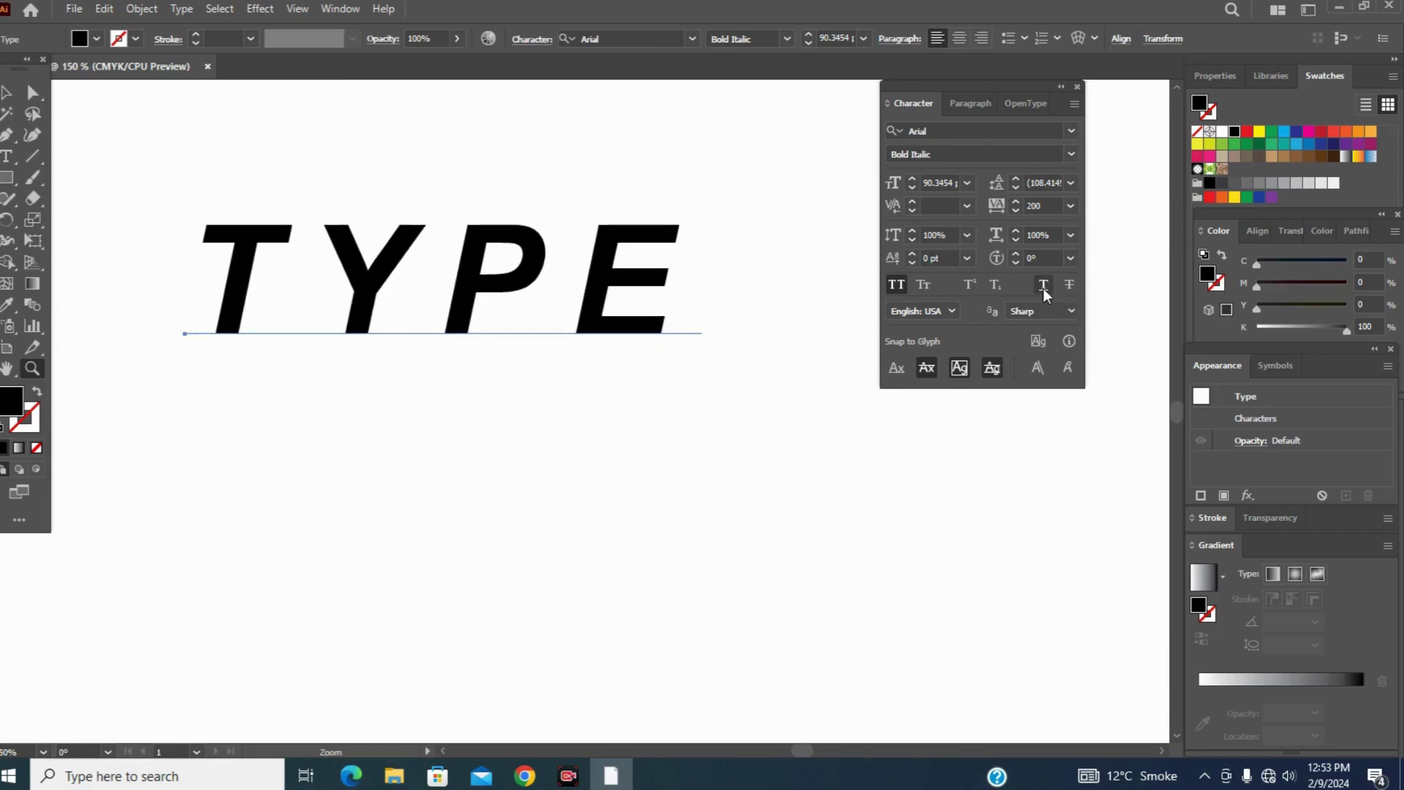
pyautogui.click(1044, 286)
pyautogui.click(1044, 286)
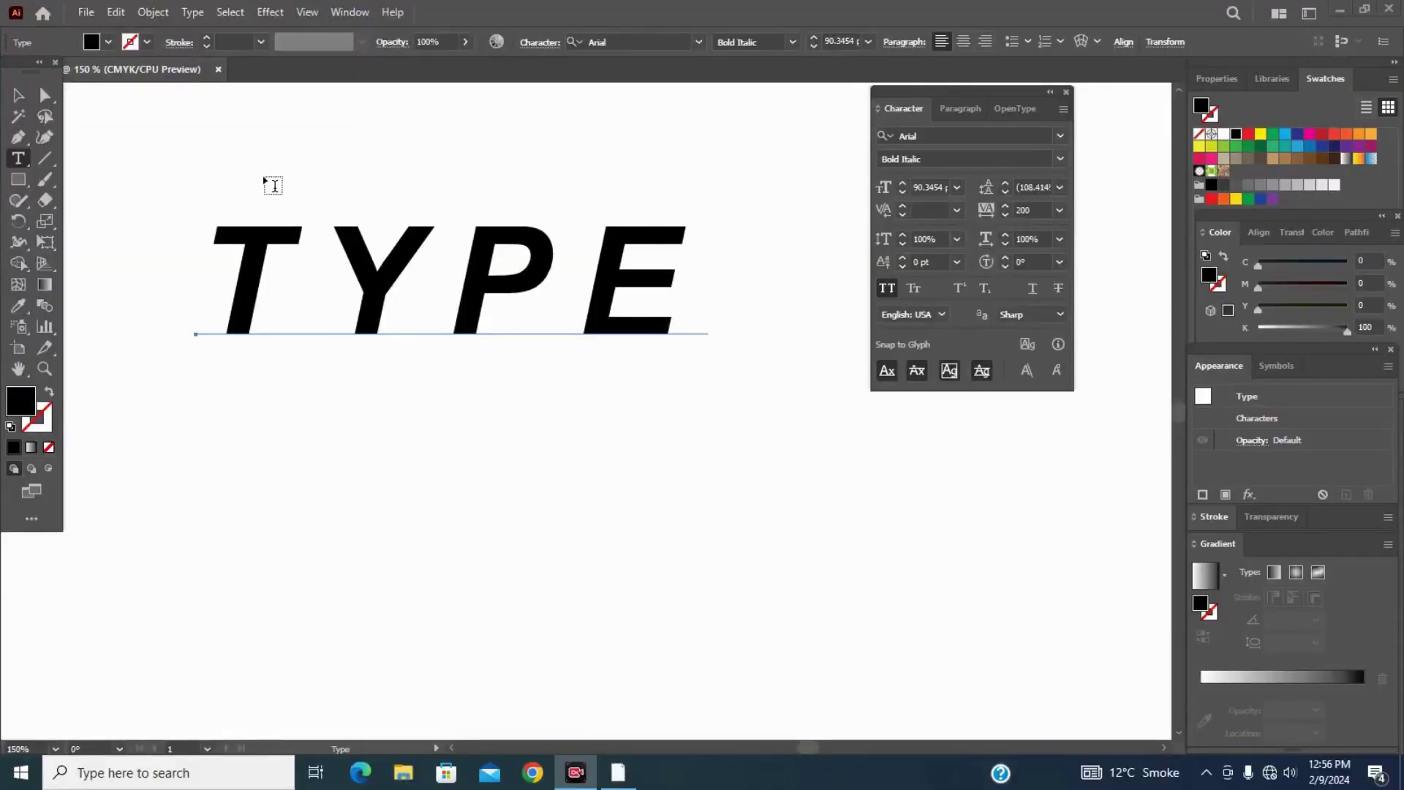
# Step: Show the variants grouped with the Type Tool
pyautogui.click(20, 159)
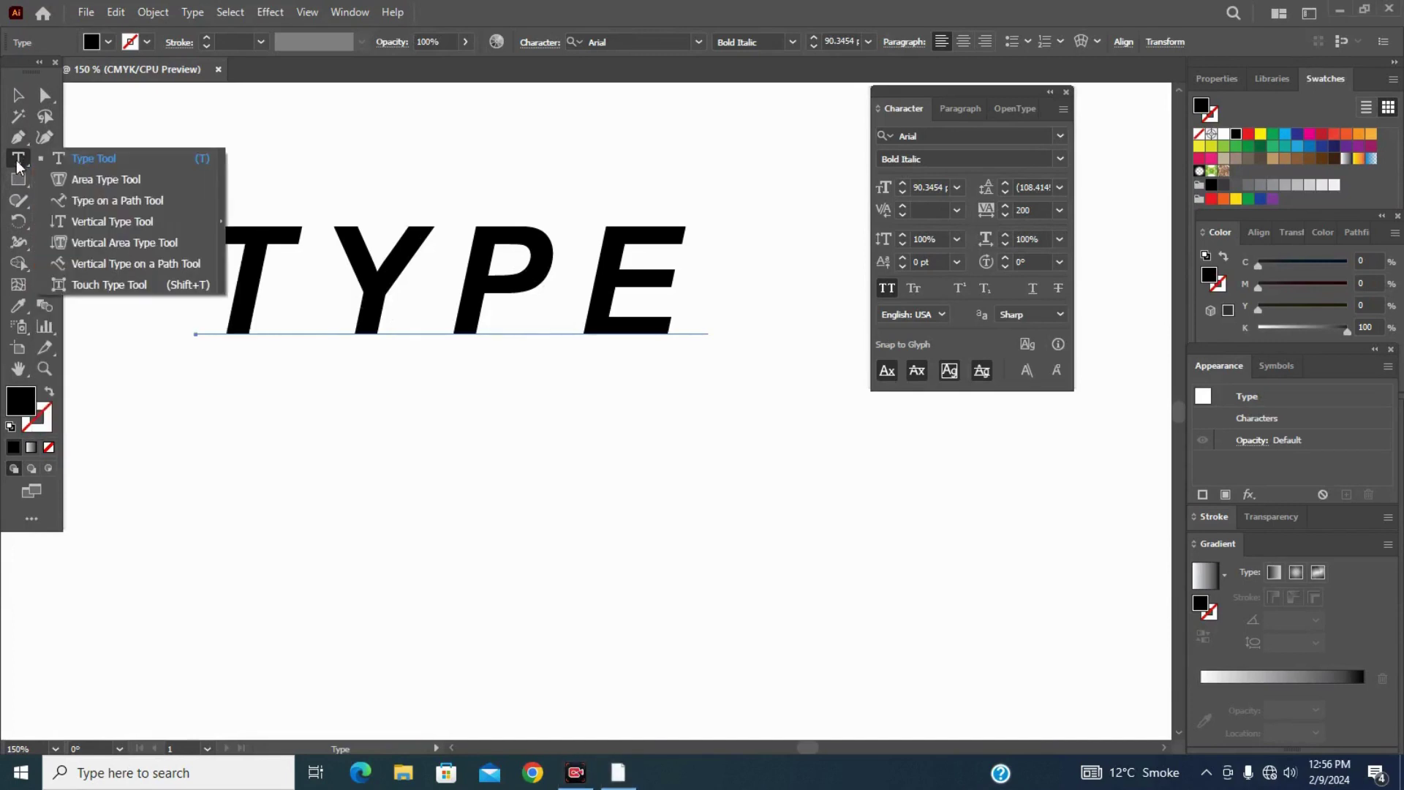